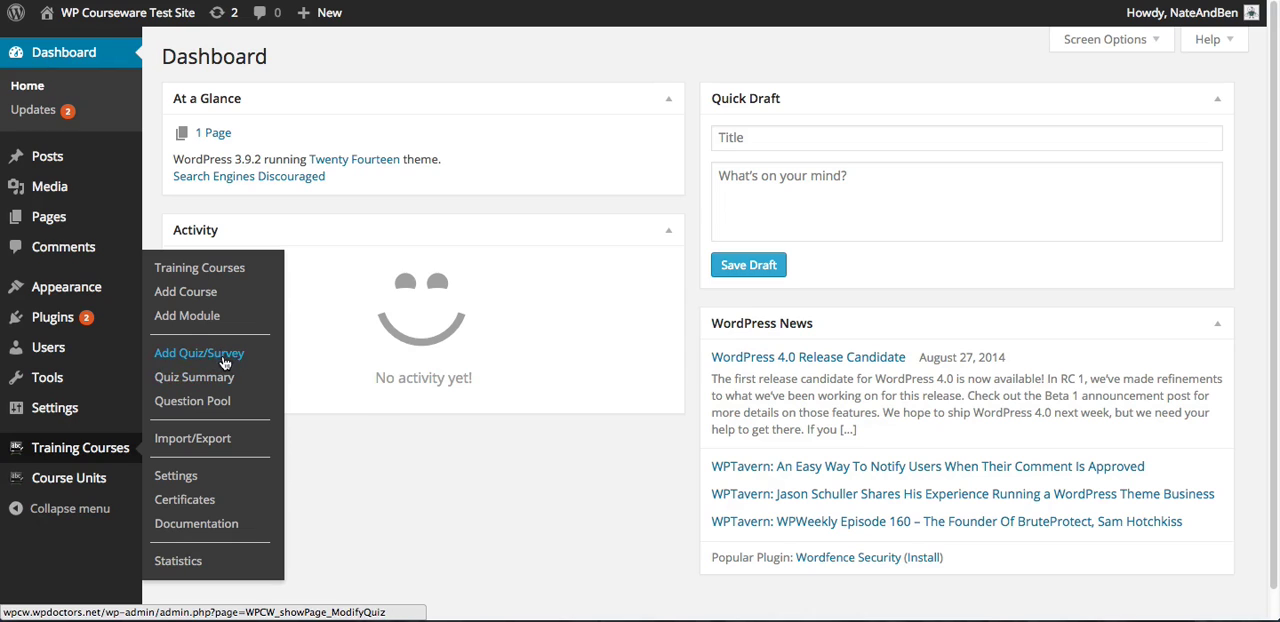
Create a quiz with the title and description "Blocking Quiz 1", set its type to Quiz Mode - Blocking, and save it
left_click(222, 358)
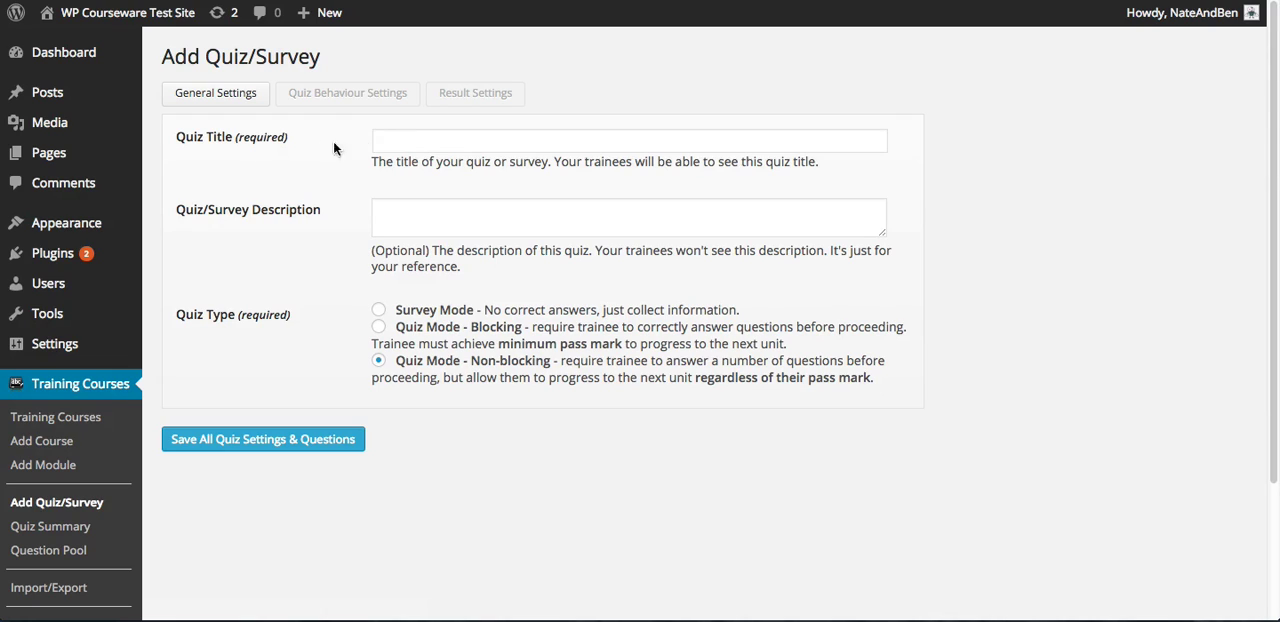
left_click(395, 140)
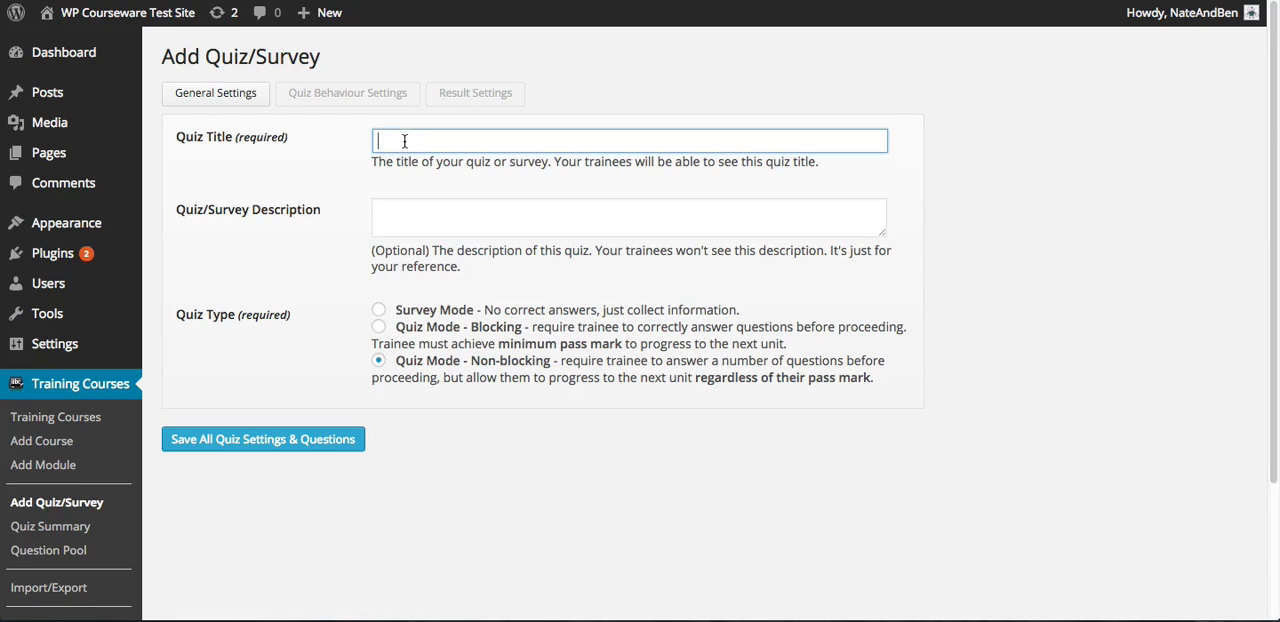
type("Blocking Quiz 1")
left_click(391, 210)
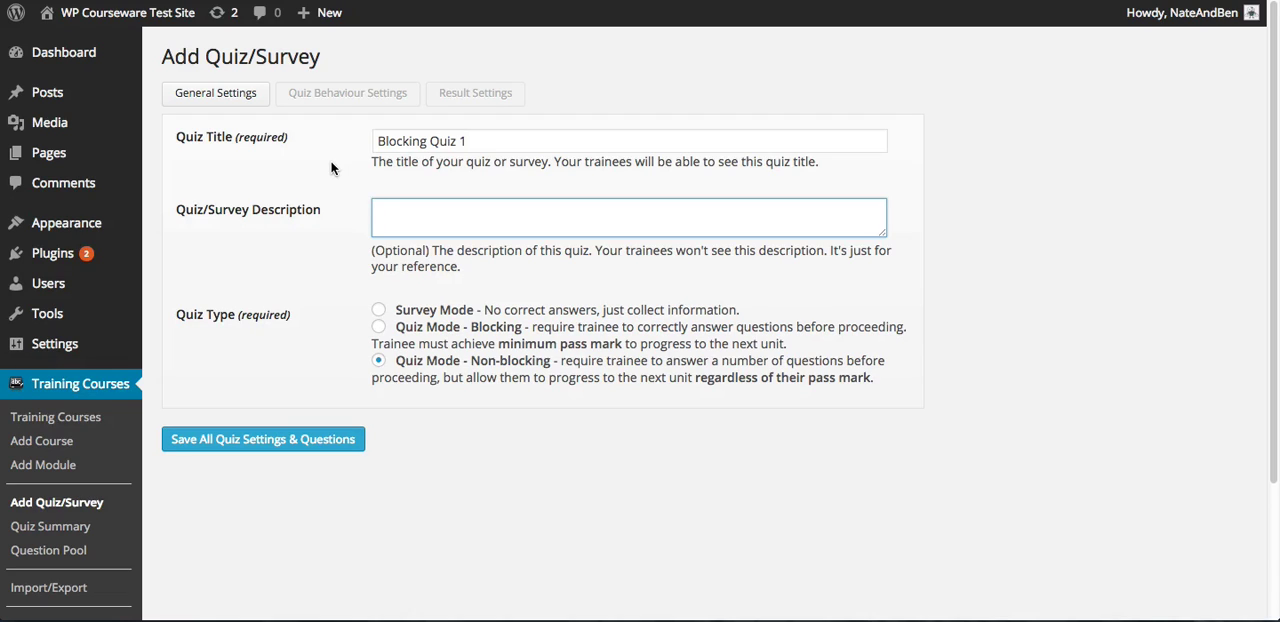
type("Blocking Quiz 1")
left_click(379, 327)
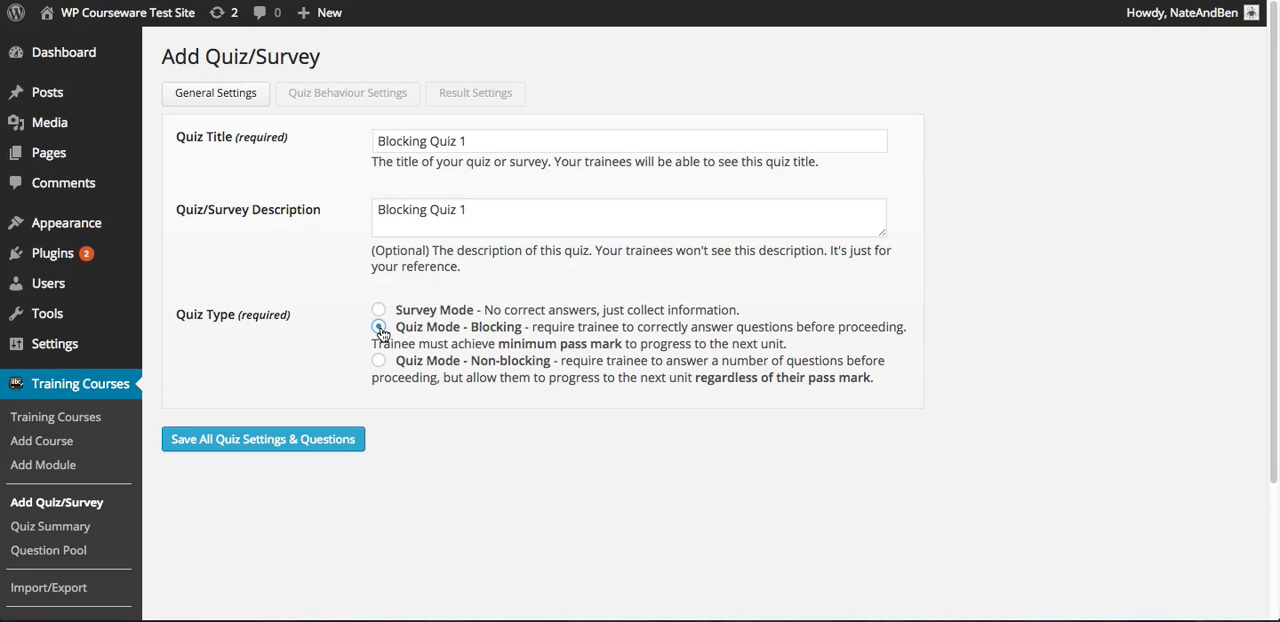
left_click(331, 441)
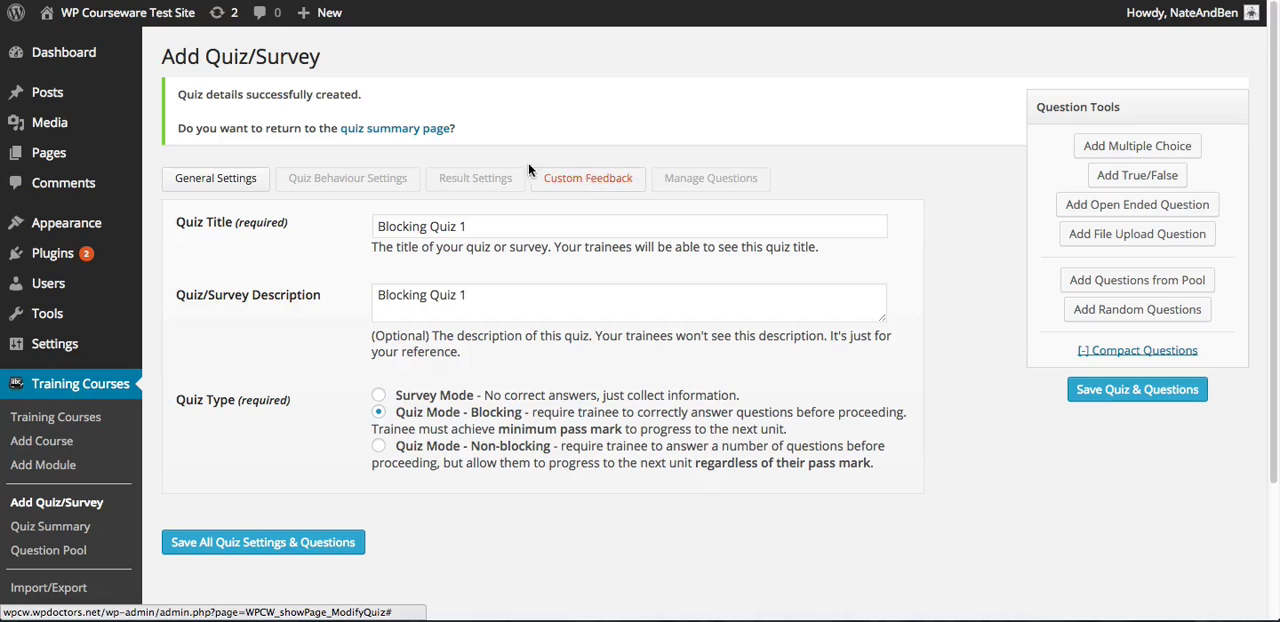
In the quiz behaviour settings, keep the pass mark at 50% and limit the number of attempts allowed to 3
left_click(366, 187)
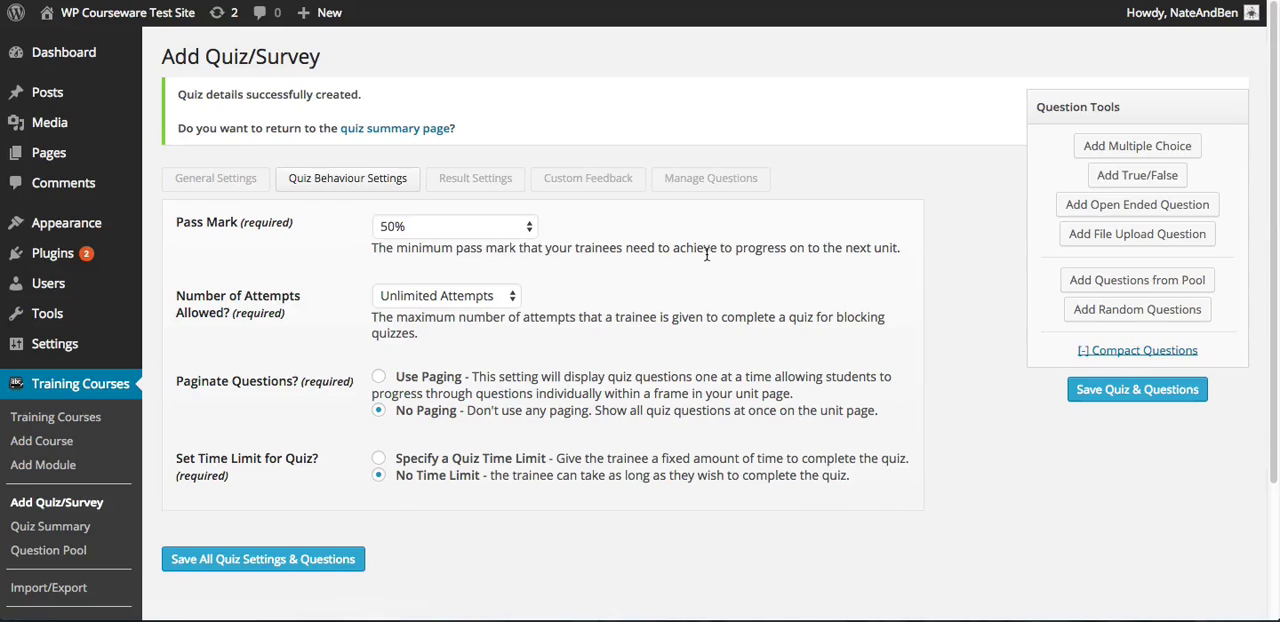
scroll(706, 254, "down", 1)
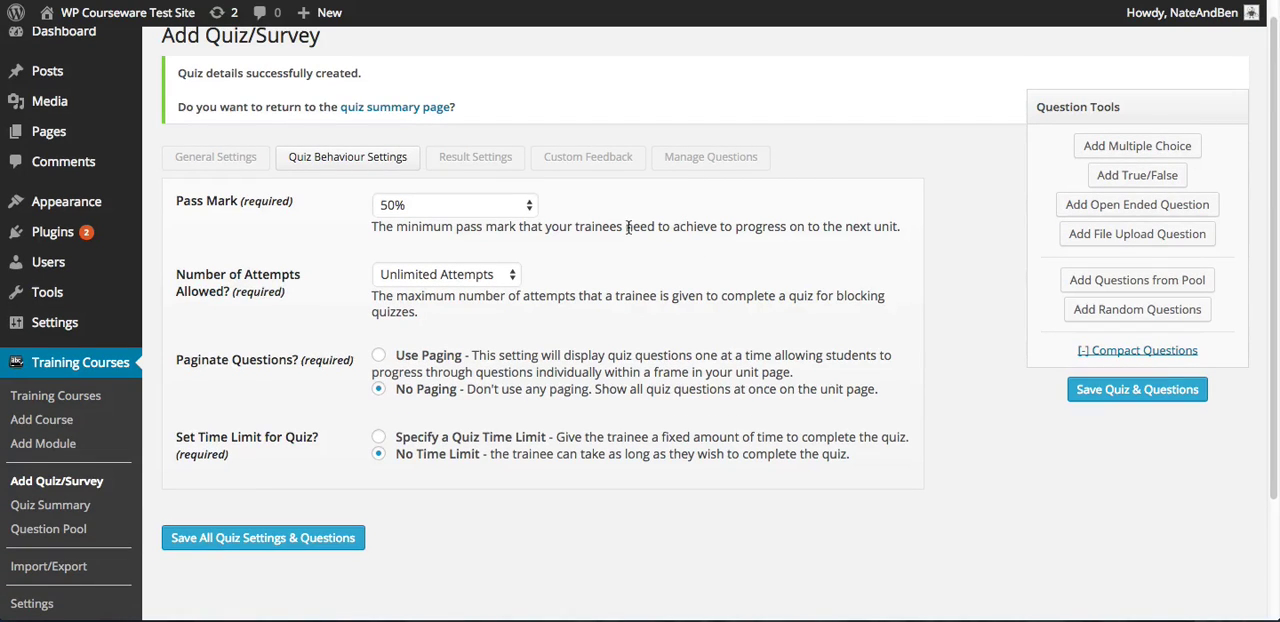
left_click(452, 205)
left_click(454, 205)
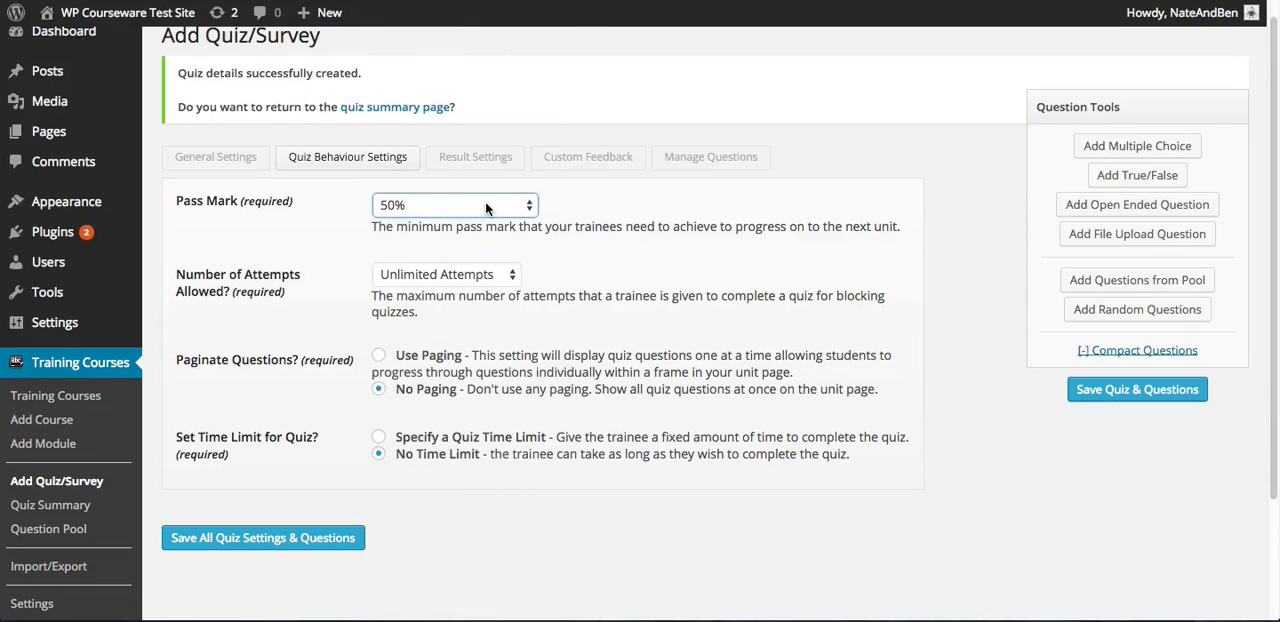
left_click(487, 207)
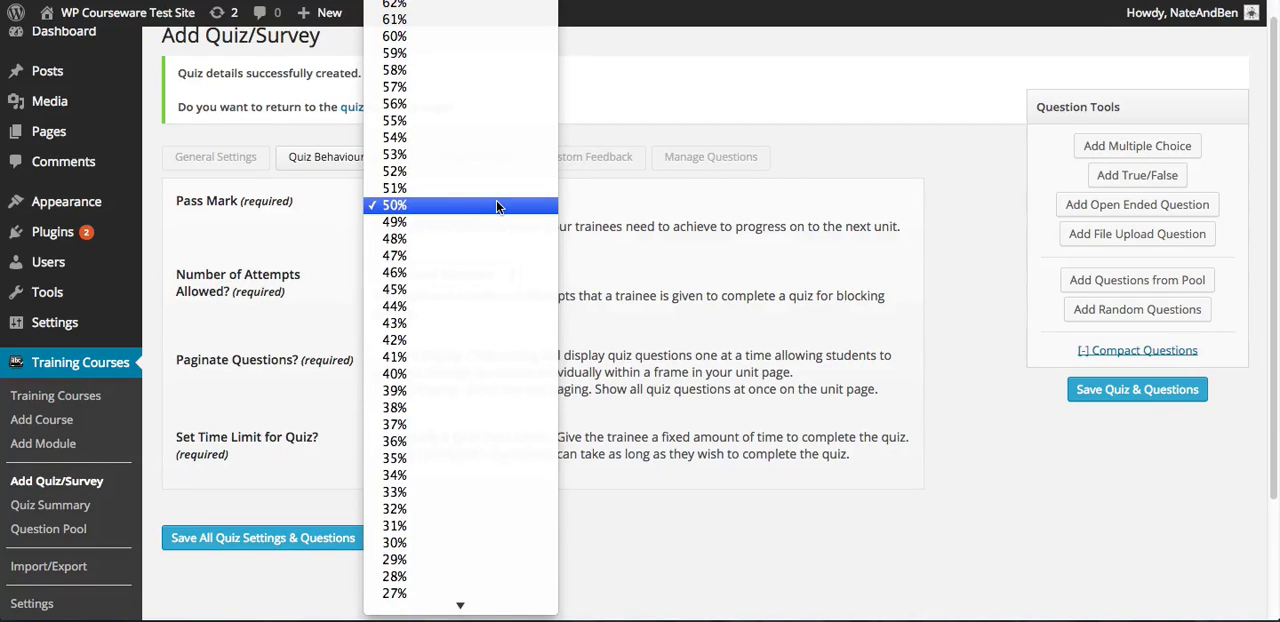
left_click(496, 205)
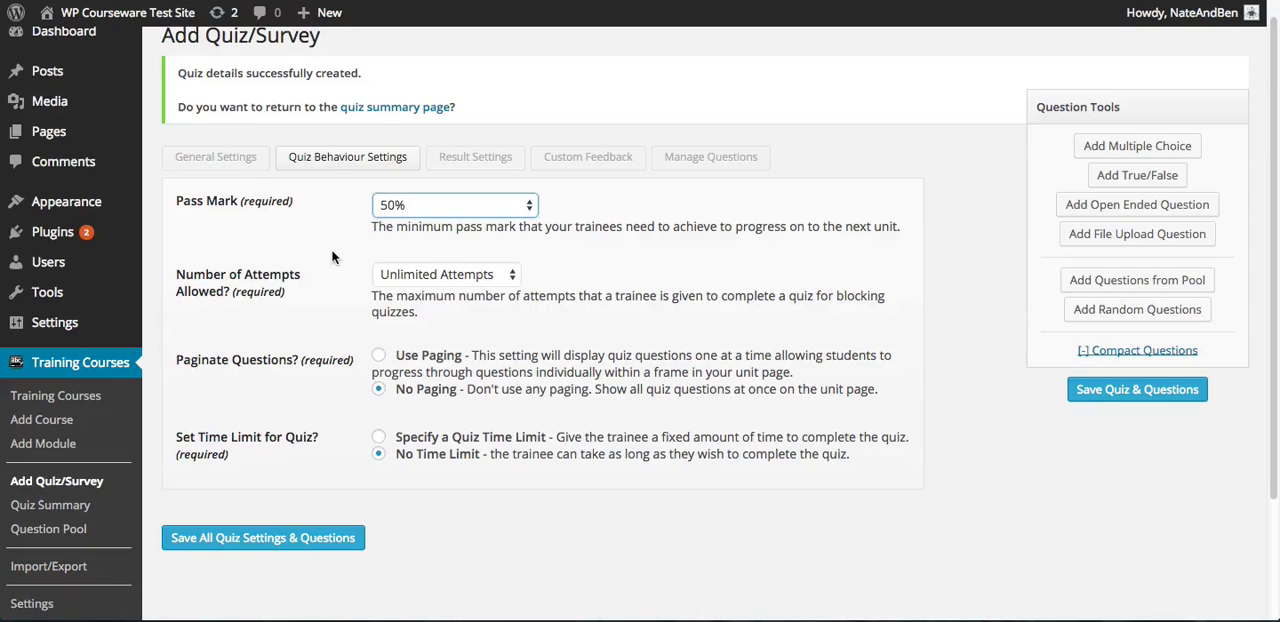
left_click(408, 273)
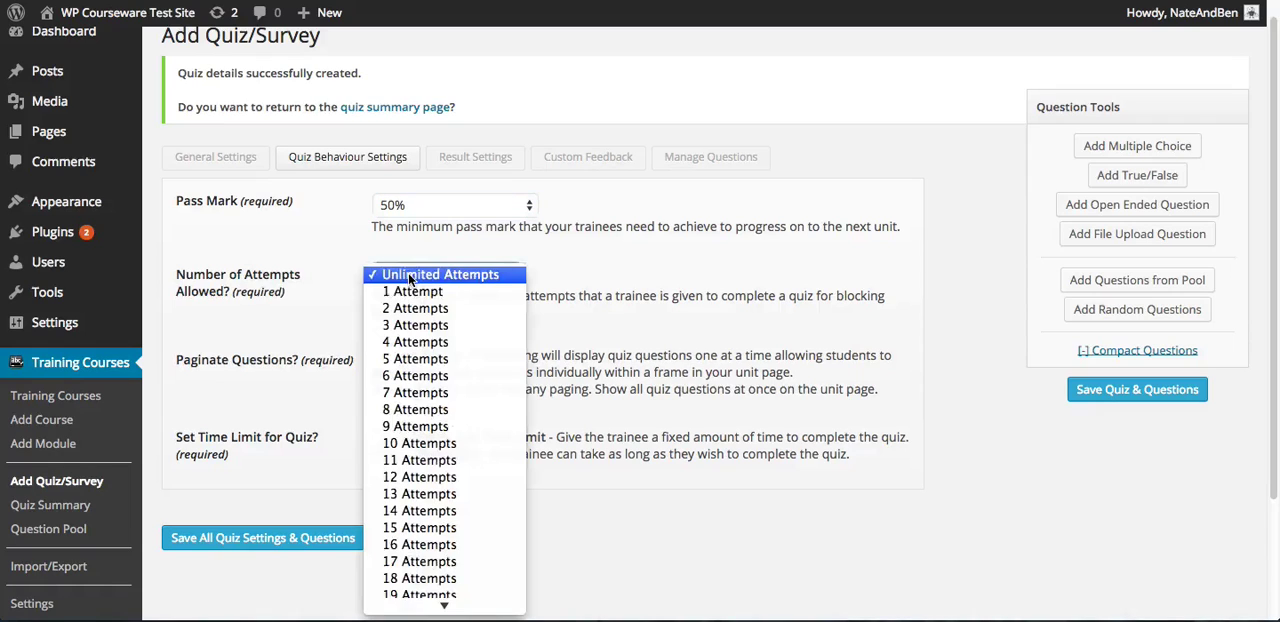
left_click(425, 331)
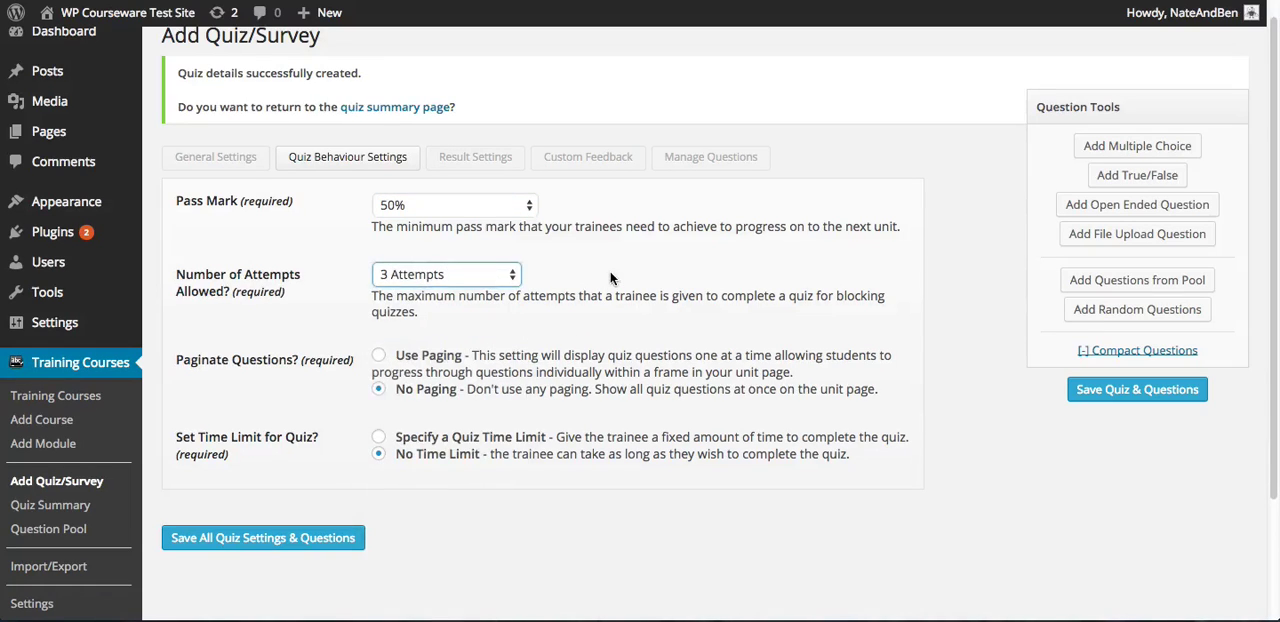
left_click(610, 271)
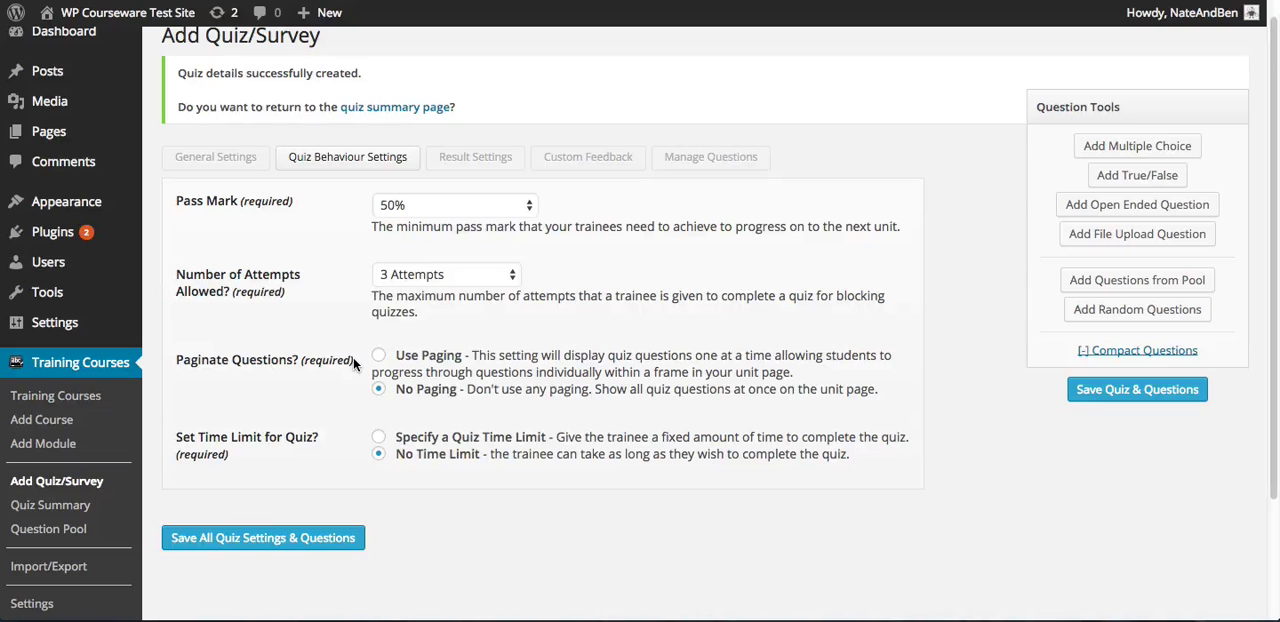
Turn on Use Paging for the quiz questions, leaving the review, answer-later and previous-question options enabled
left_click(378, 355)
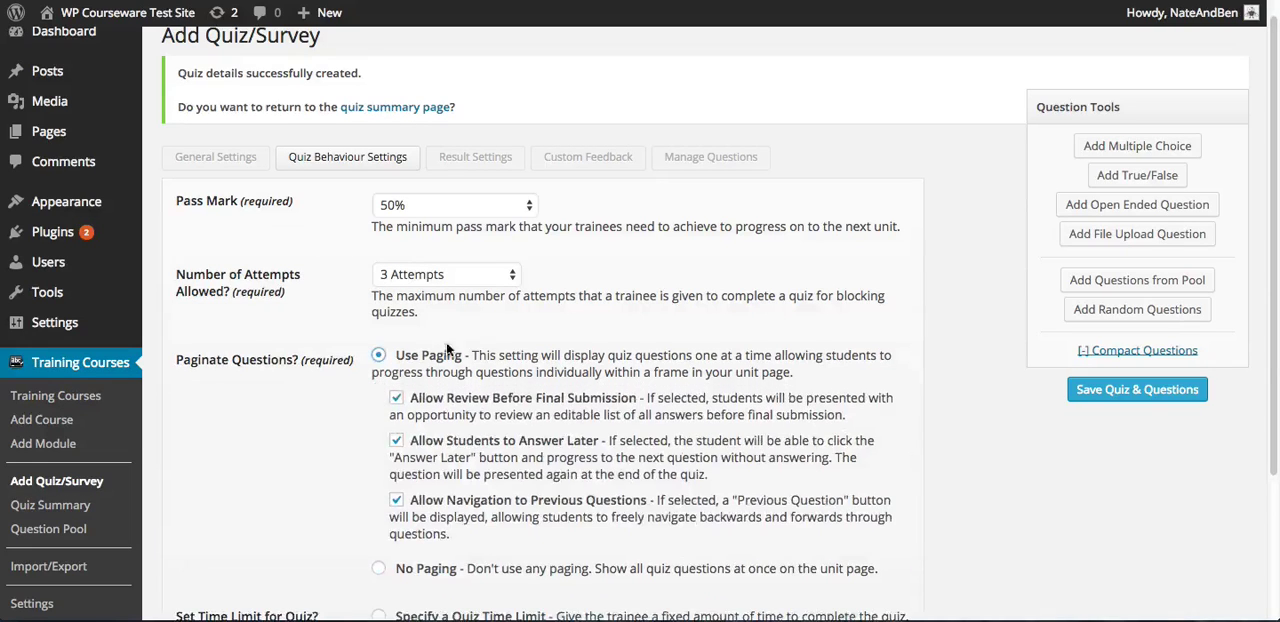
scroll(578, 310, "down", 2)
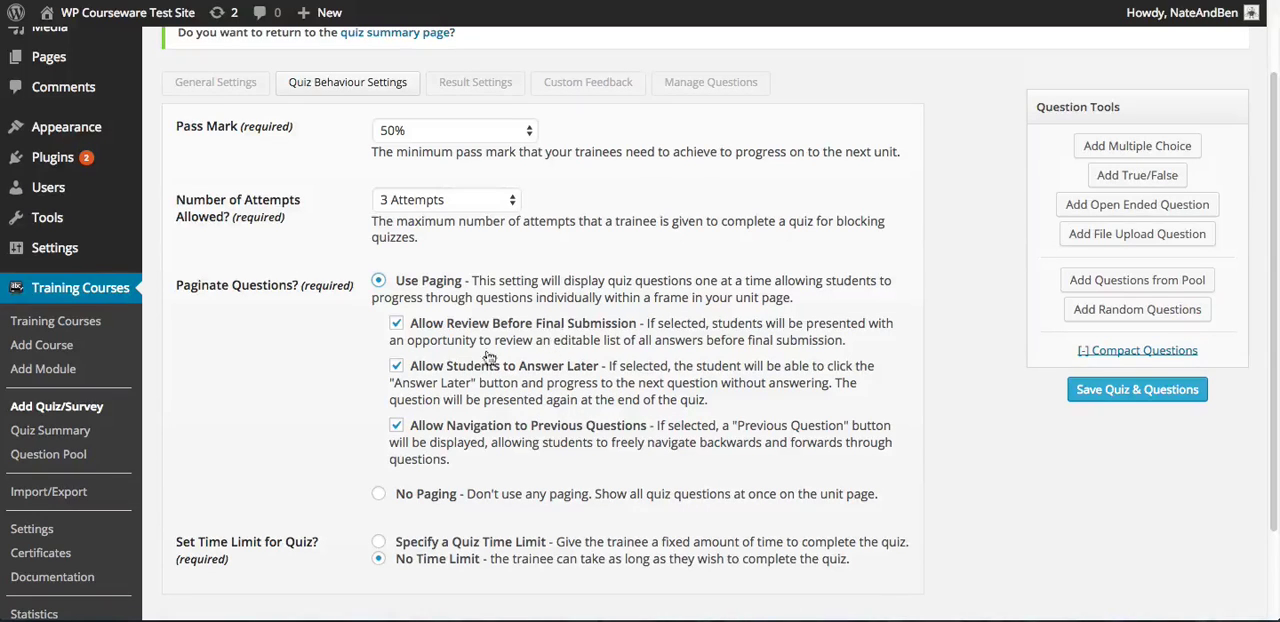
scroll(295, 365, "down", 2)
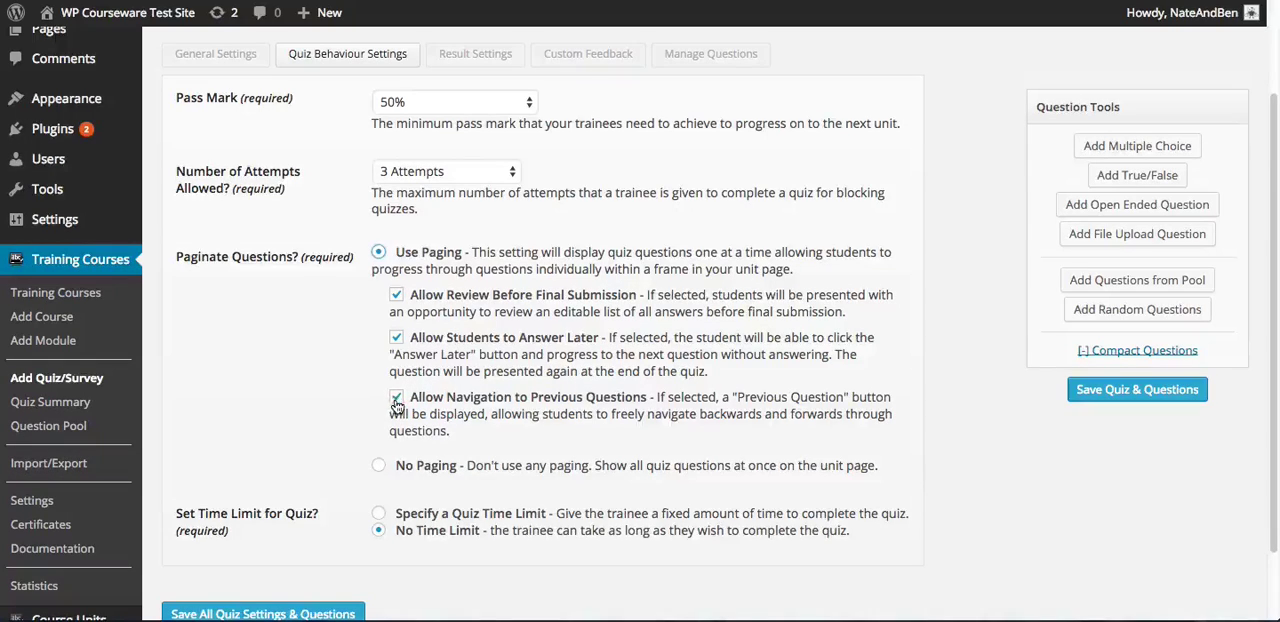
scroll(341, 387, "down", 2)
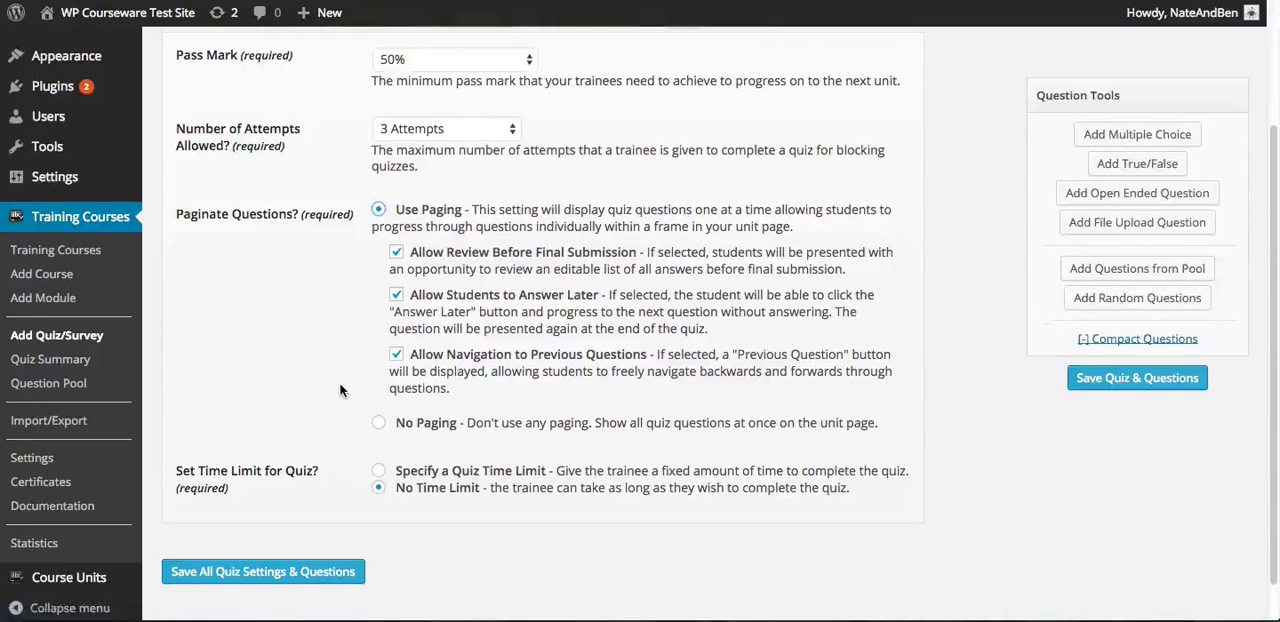
scroll(340, 385, "up", 1)
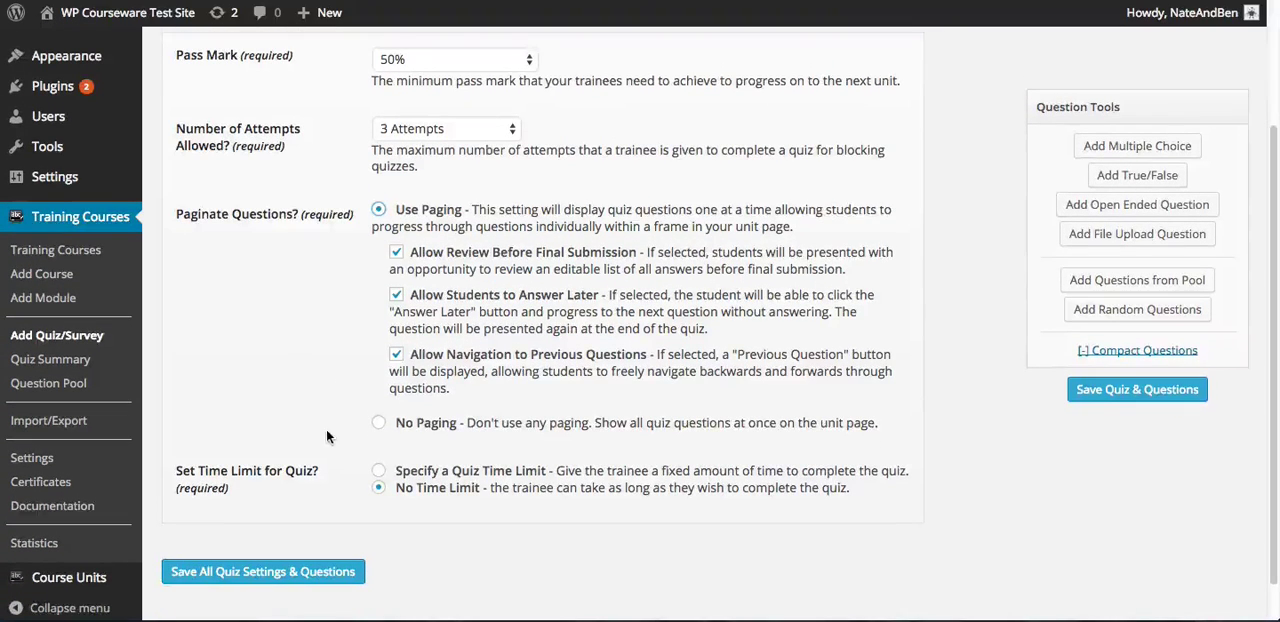
Specify a quiz time limit of 3 minutes and save all quiz settings
left_click(382, 475)
scroll(470, 404, "down", 1)
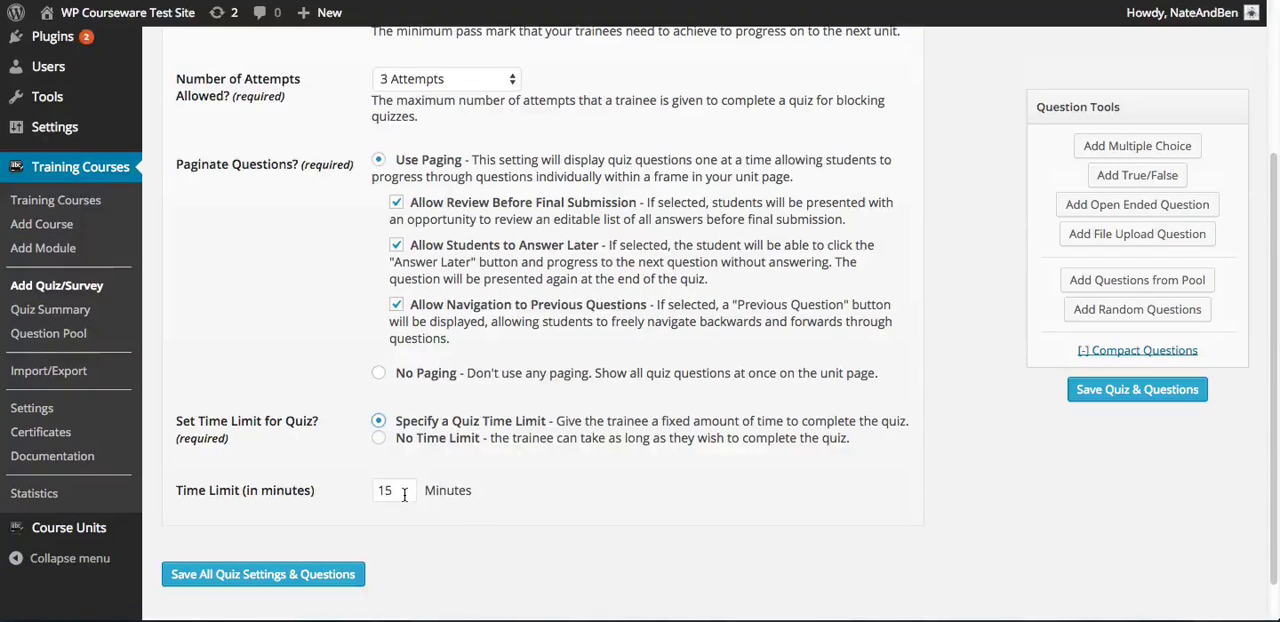
left_click_drag(405, 490, 354, 483)
type("3")
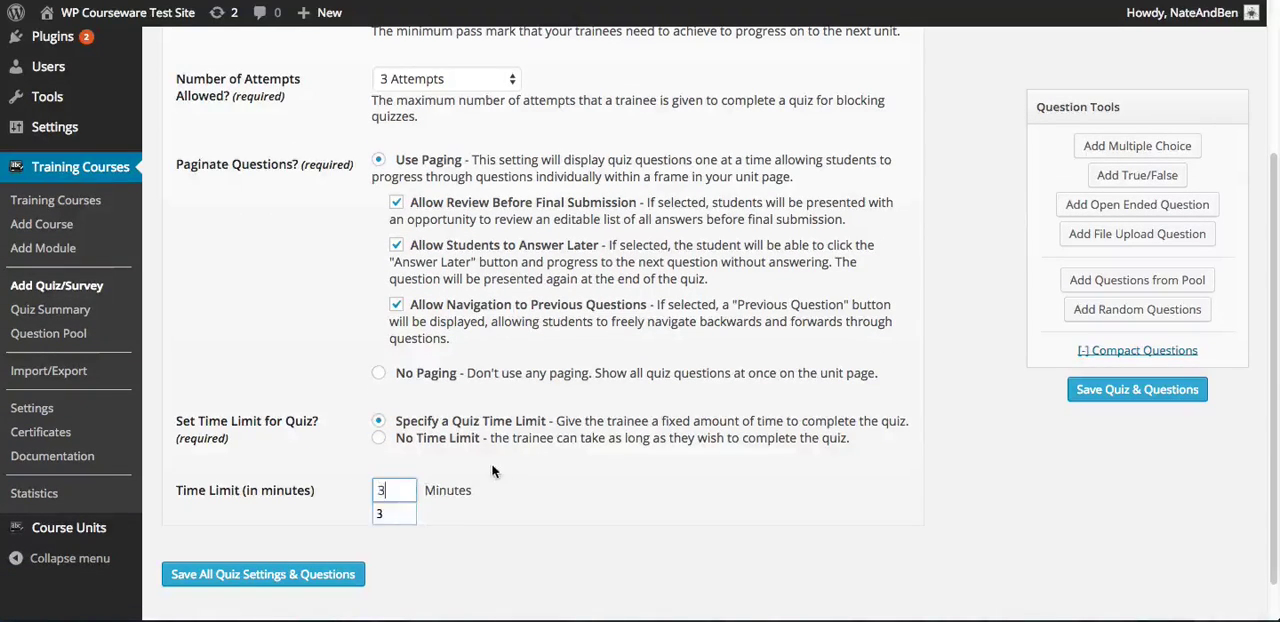
left_click(503, 464)
left_click(323, 578)
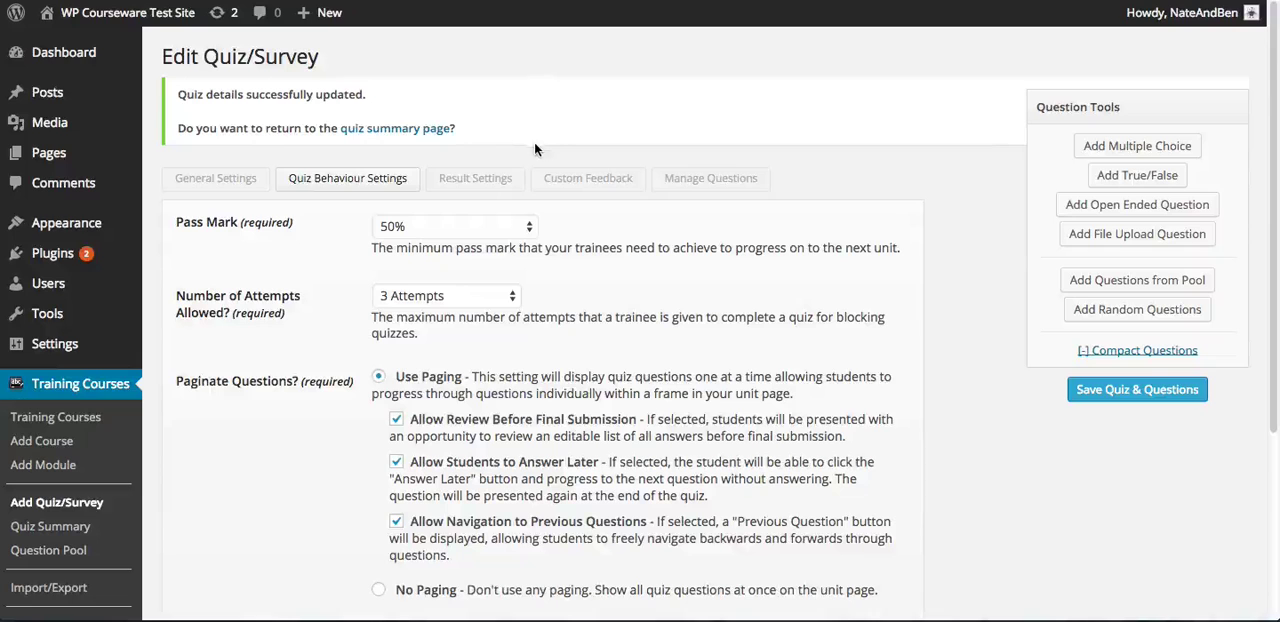
In the result settings, try No Answers, switch back to Show Answers with all its options enabled, and save the quiz
left_click(470, 184)
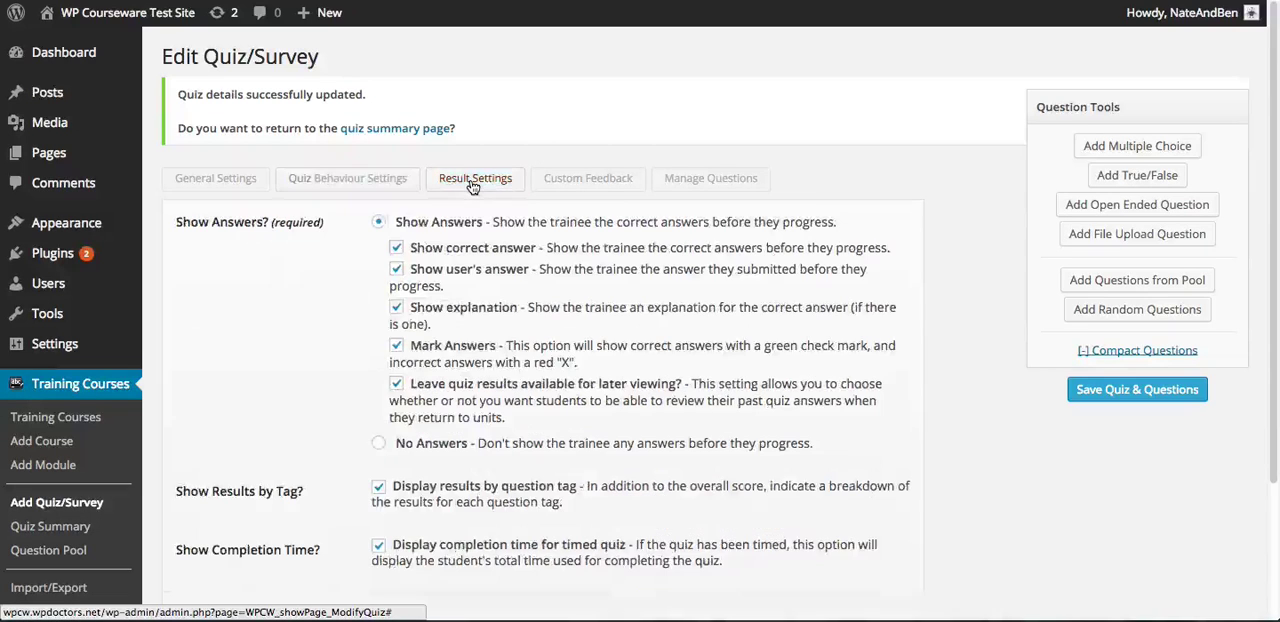
scroll(925, 262, "down", 1)
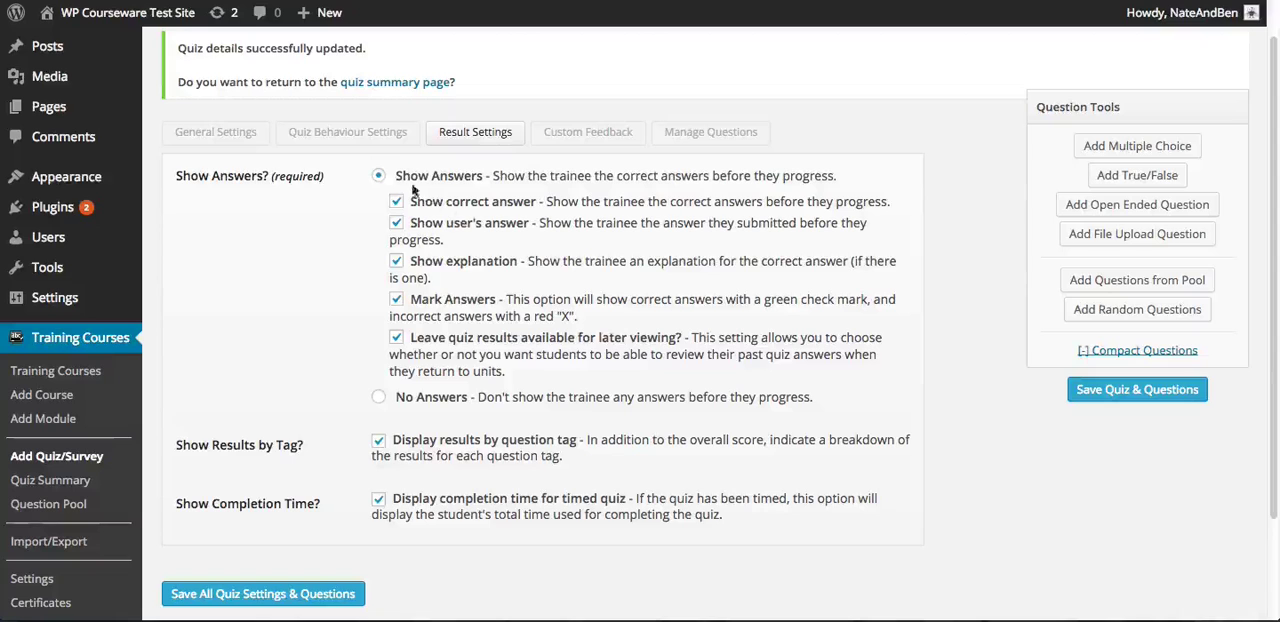
left_click(379, 399)
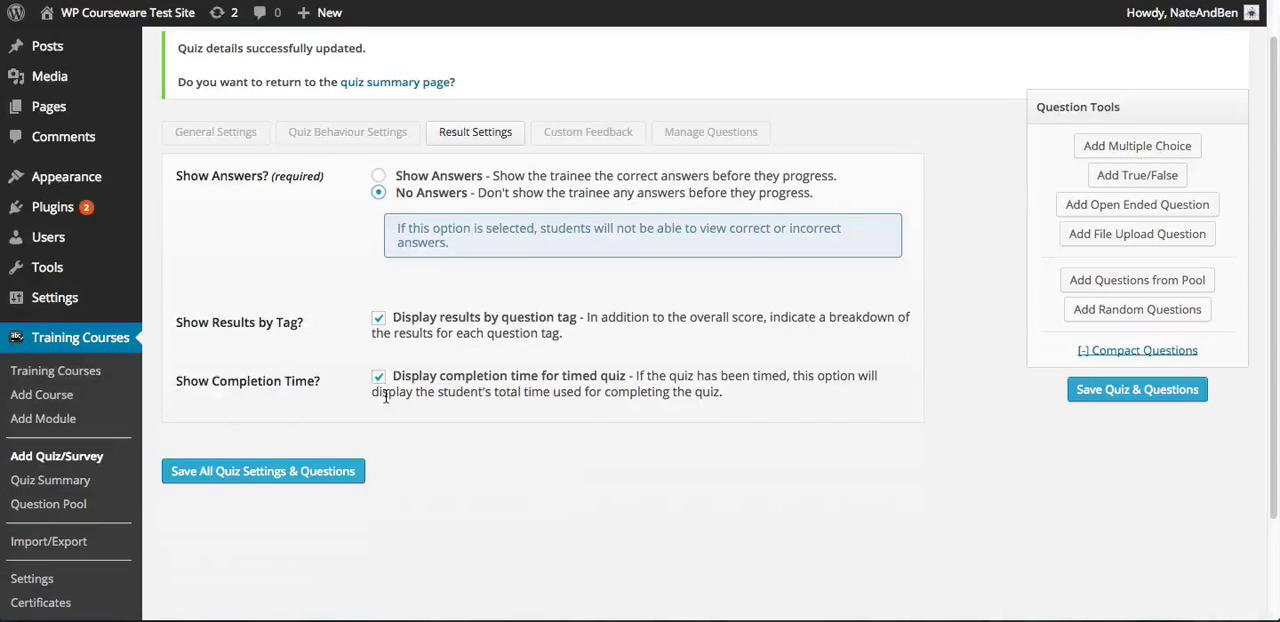
left_click(378, 176)
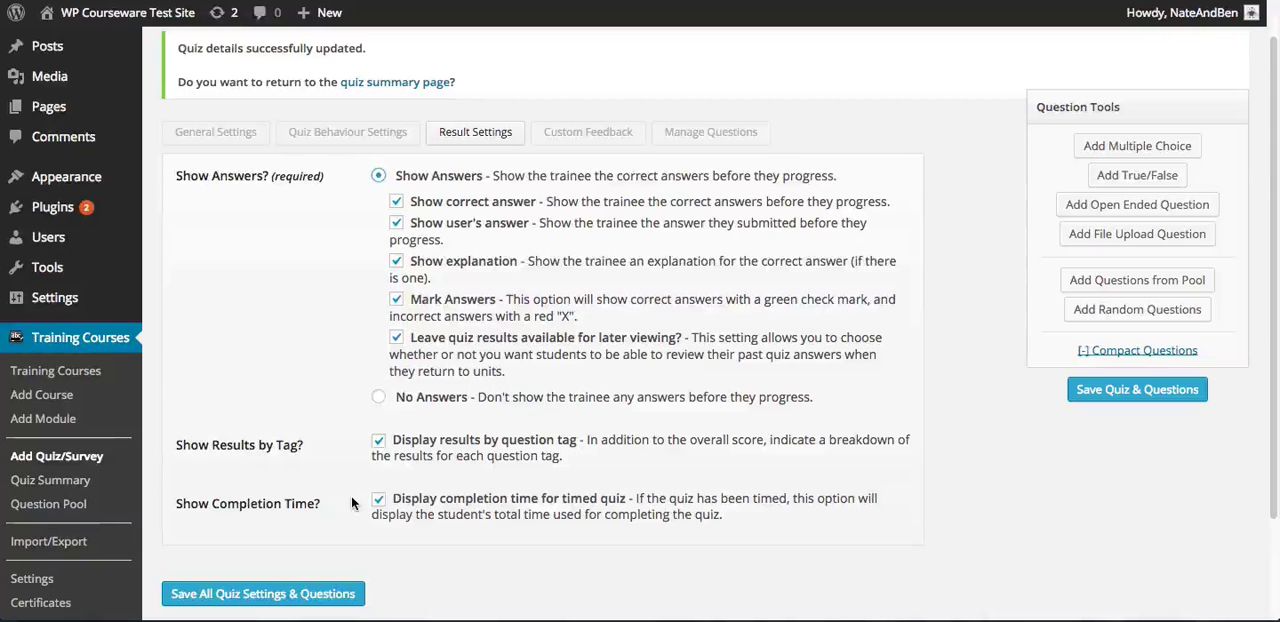
left_click(345, 592)
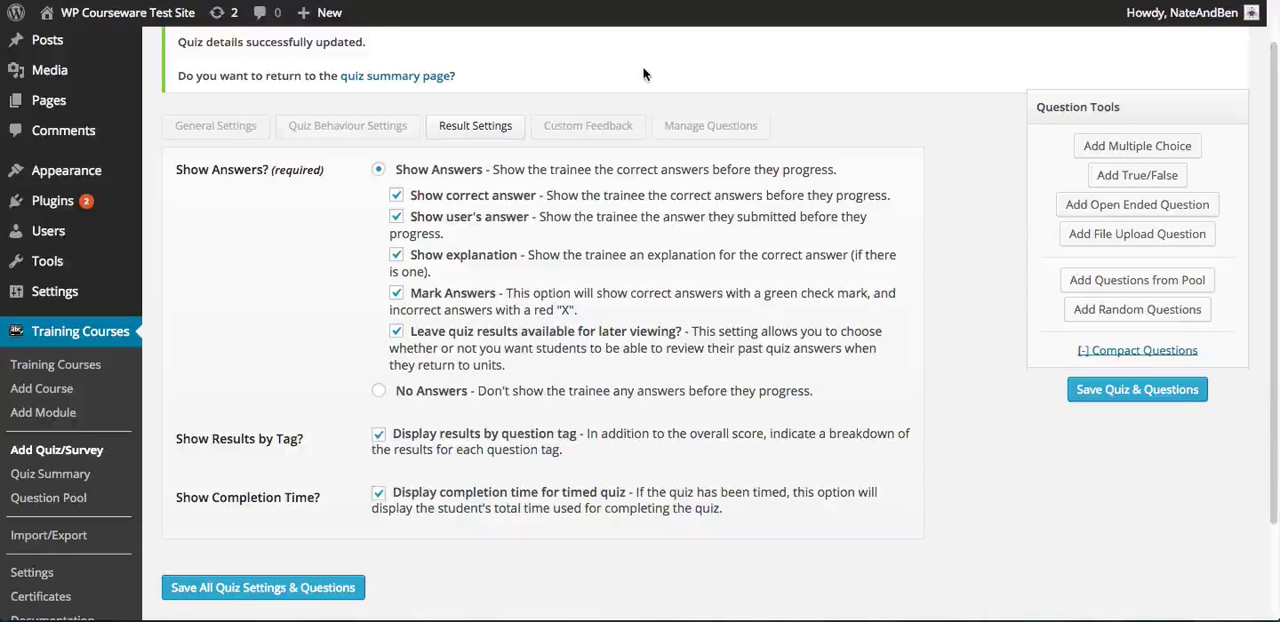
Add a new custom feedback message to the quiz
left_click(610, 130)
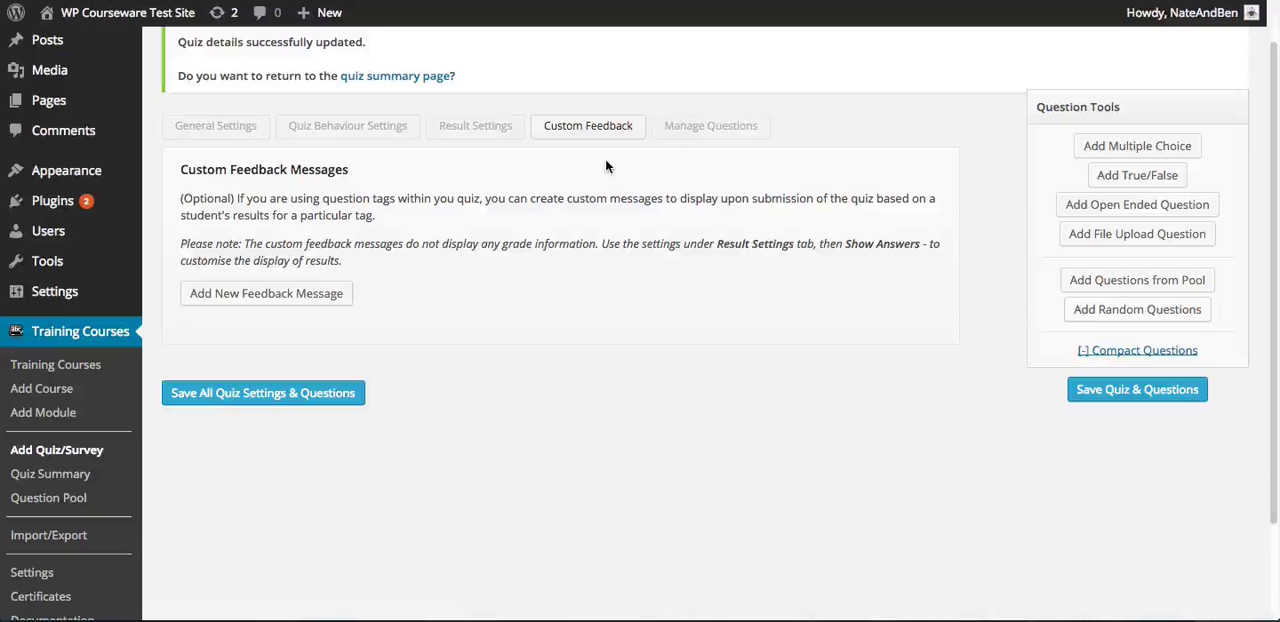
left_click(325, 291)
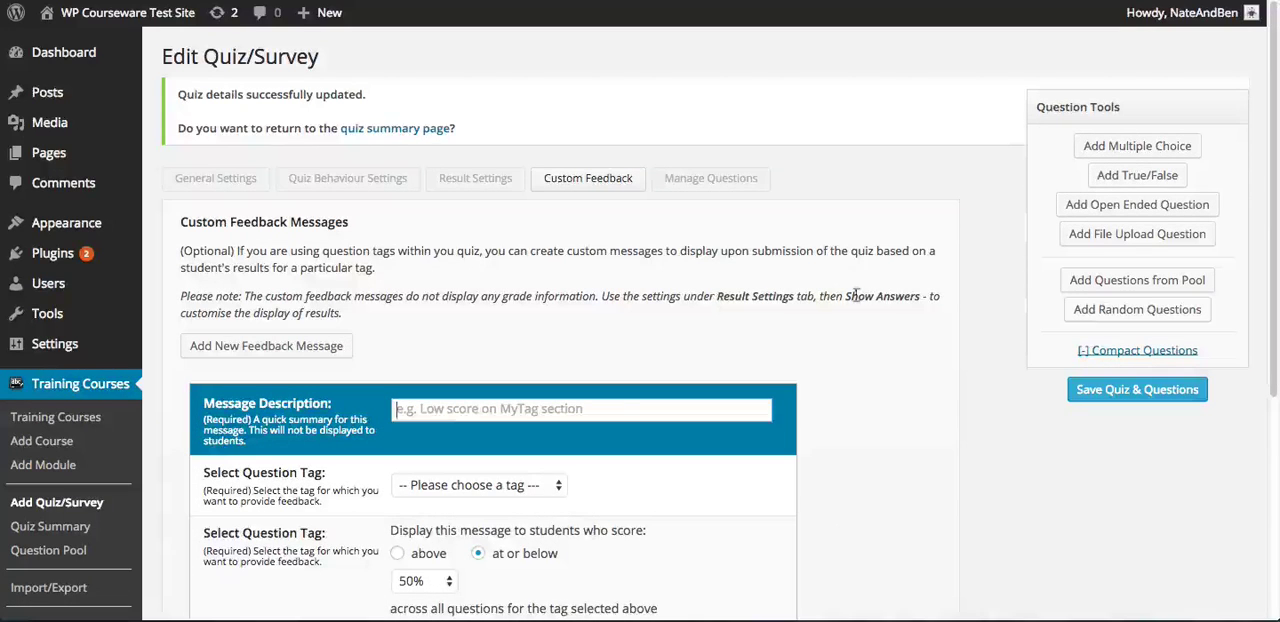
scroll(878, 290, "down", 3)
scroll(879, 291, "down", 3)
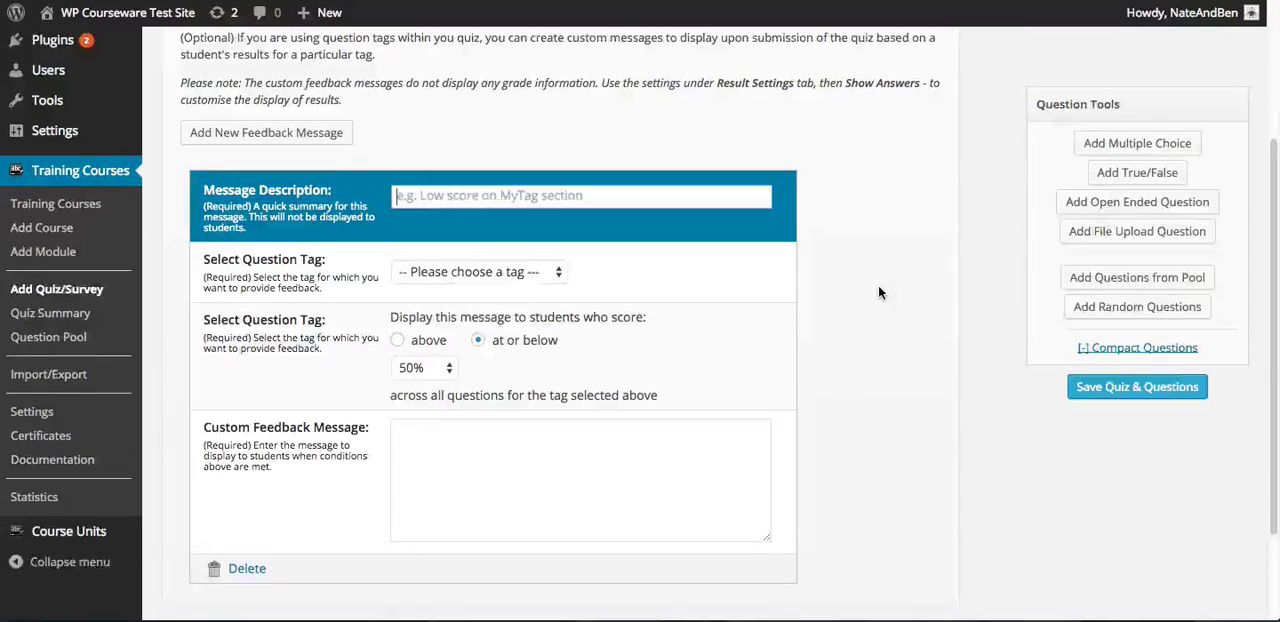
scroll(878, 286, "down", 1)
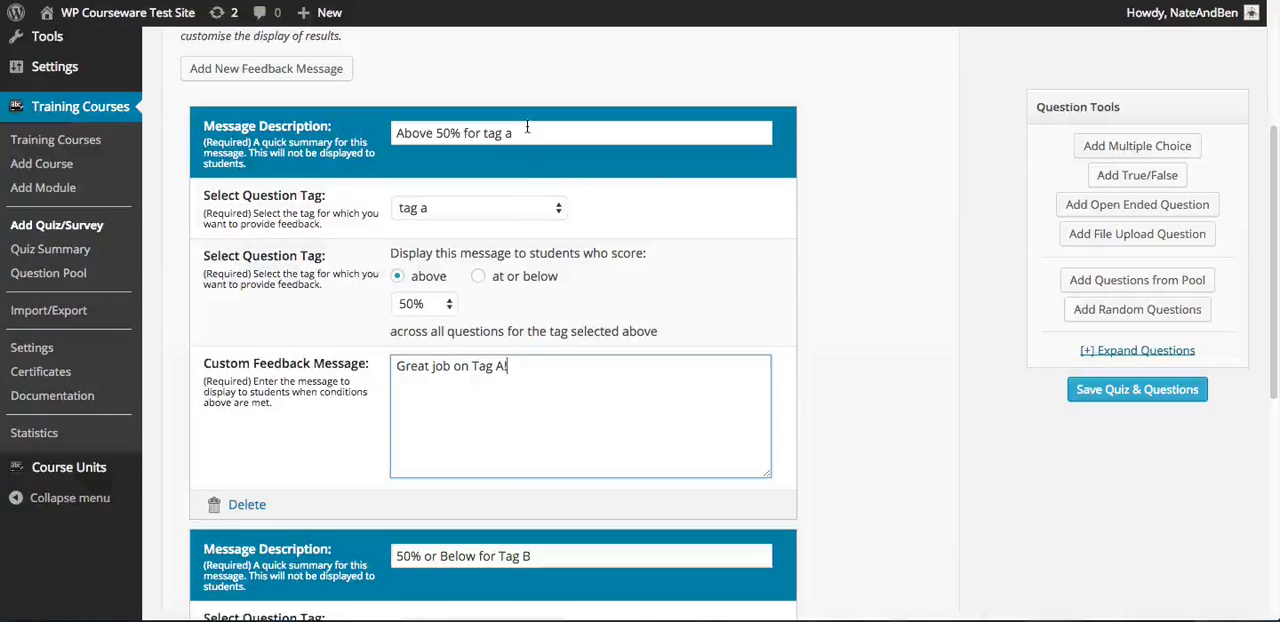
Review the "Above 50% for tag a" feedback message's description, question tag options, score threshold and message text
left_click(535, 134)
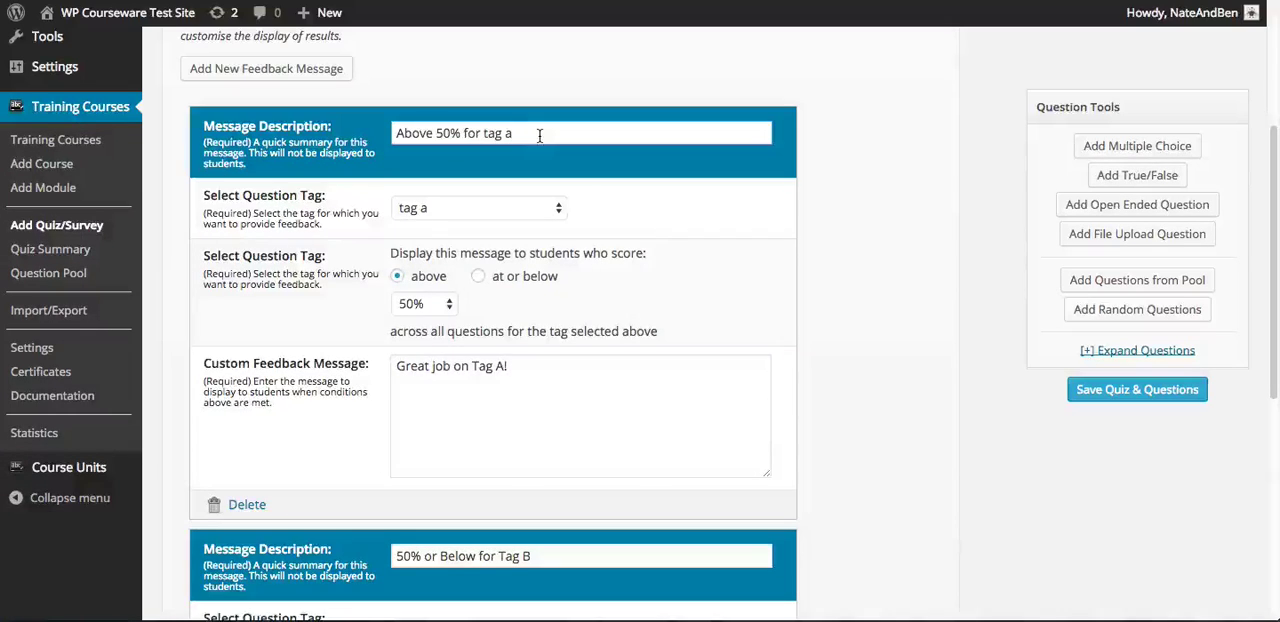
left_click(525, 212)
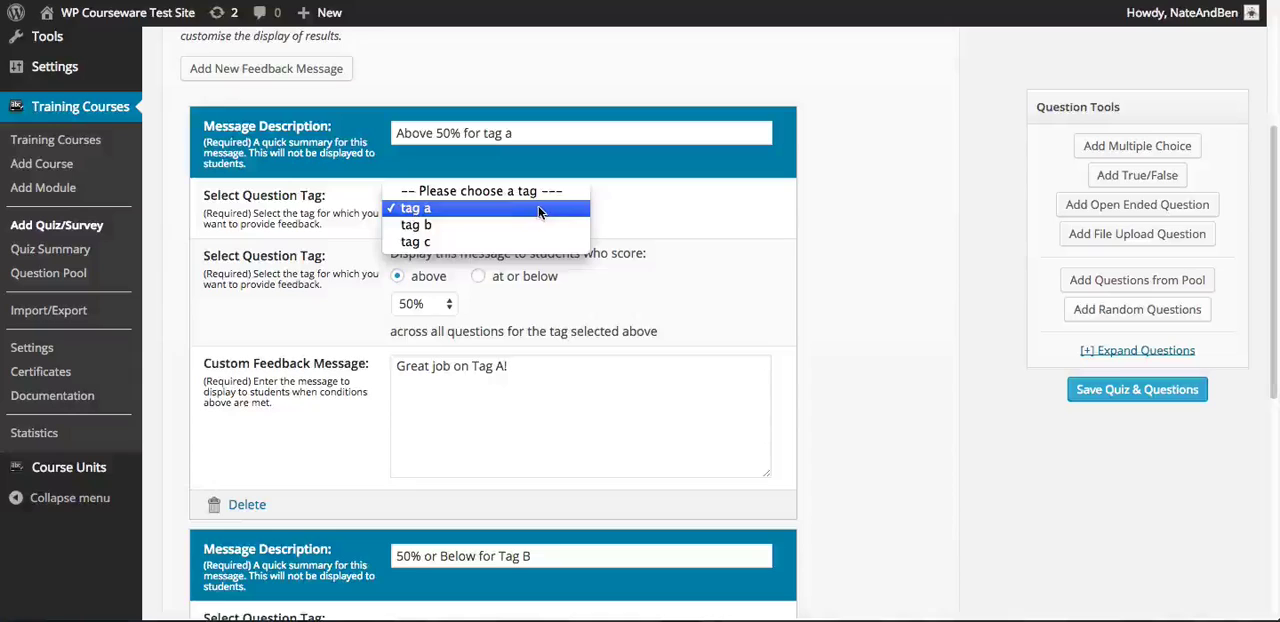
left_click(540, 212)
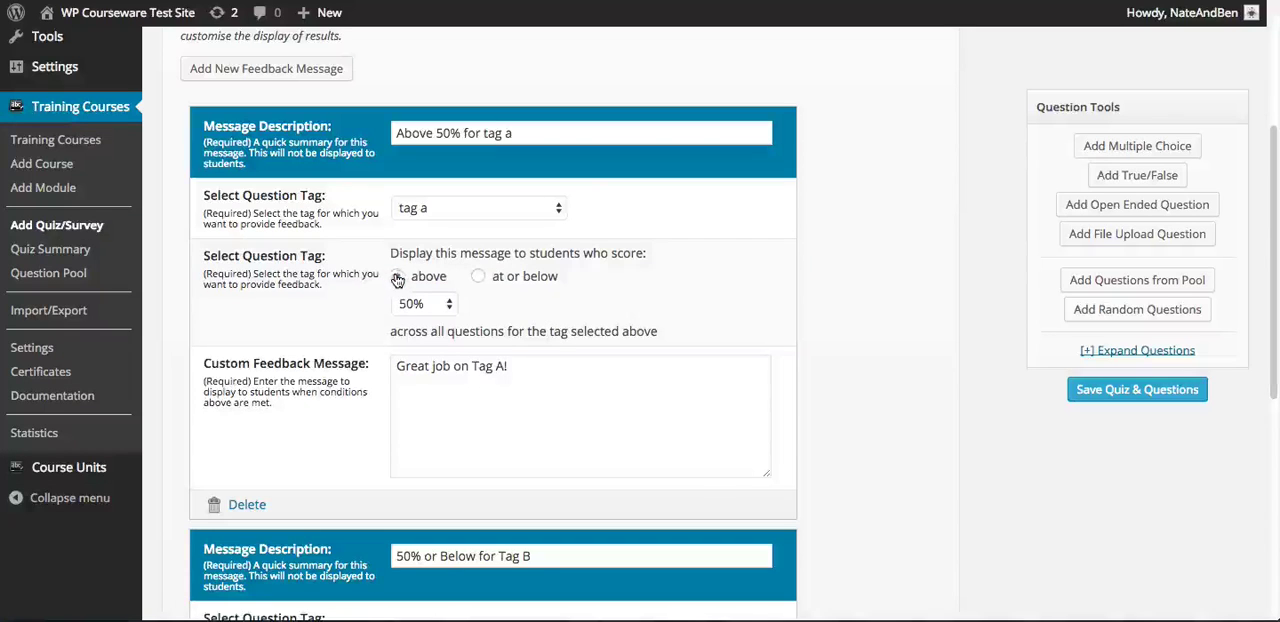
left_click(432, 304)
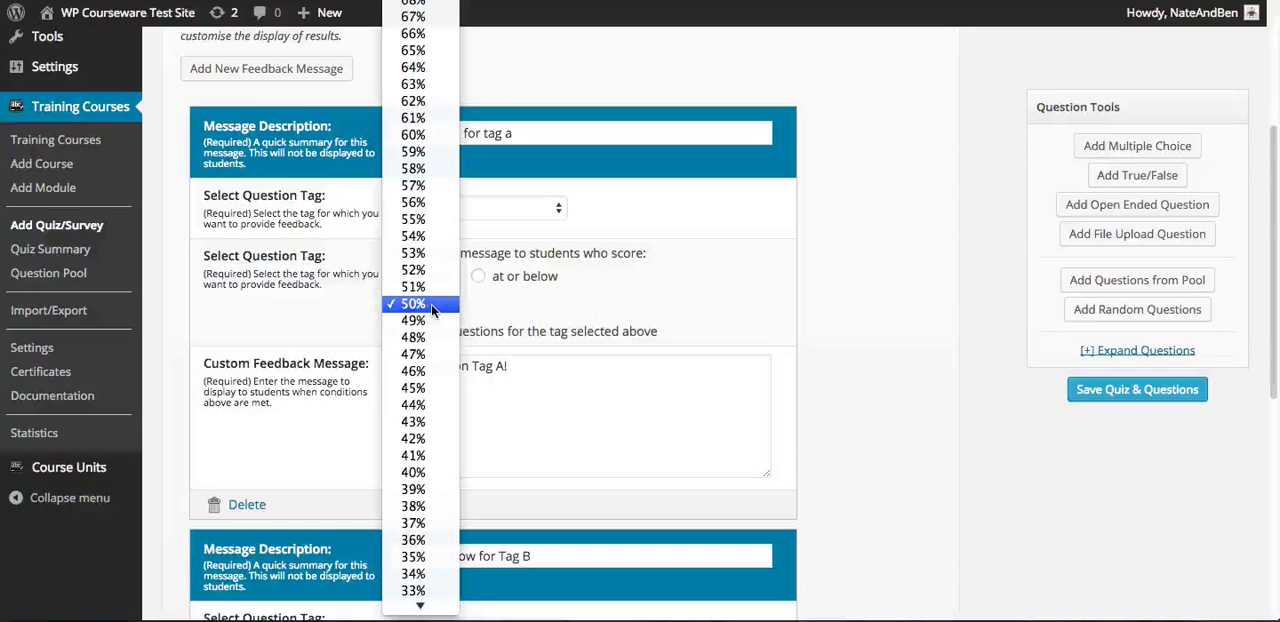
left_click(475, 340)
left_click(544, 374)
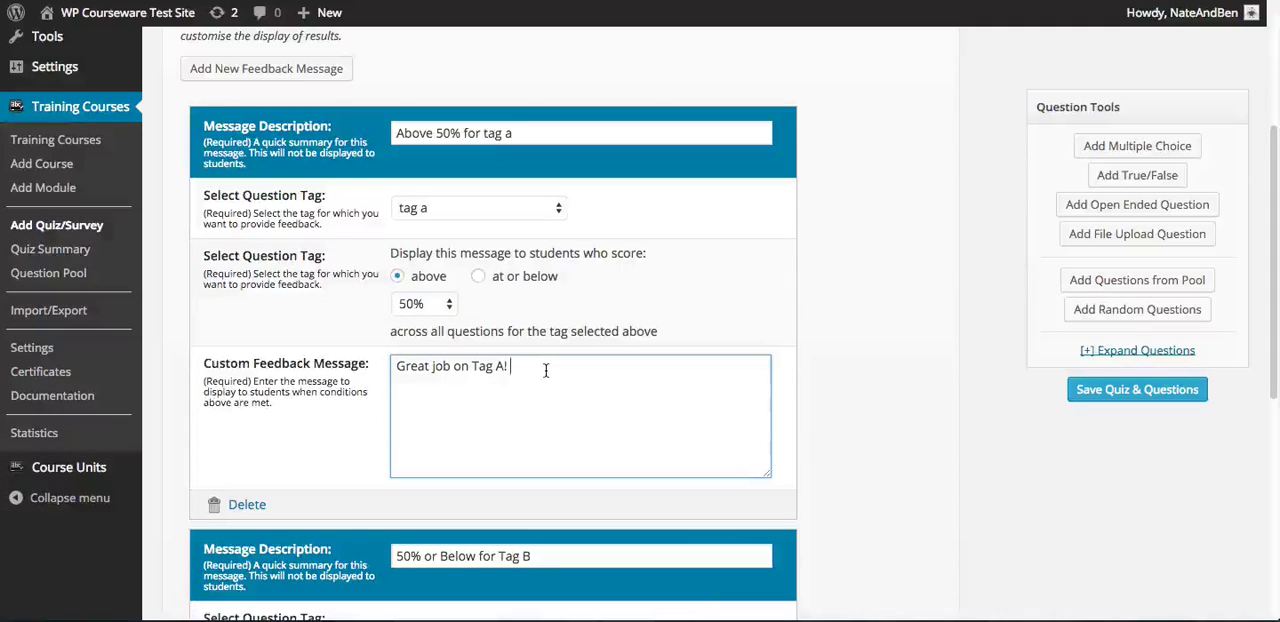
Try the "at or below" 50% score condition on the tag a feedback message, then switch it back to "above"
left_click(478, 278)
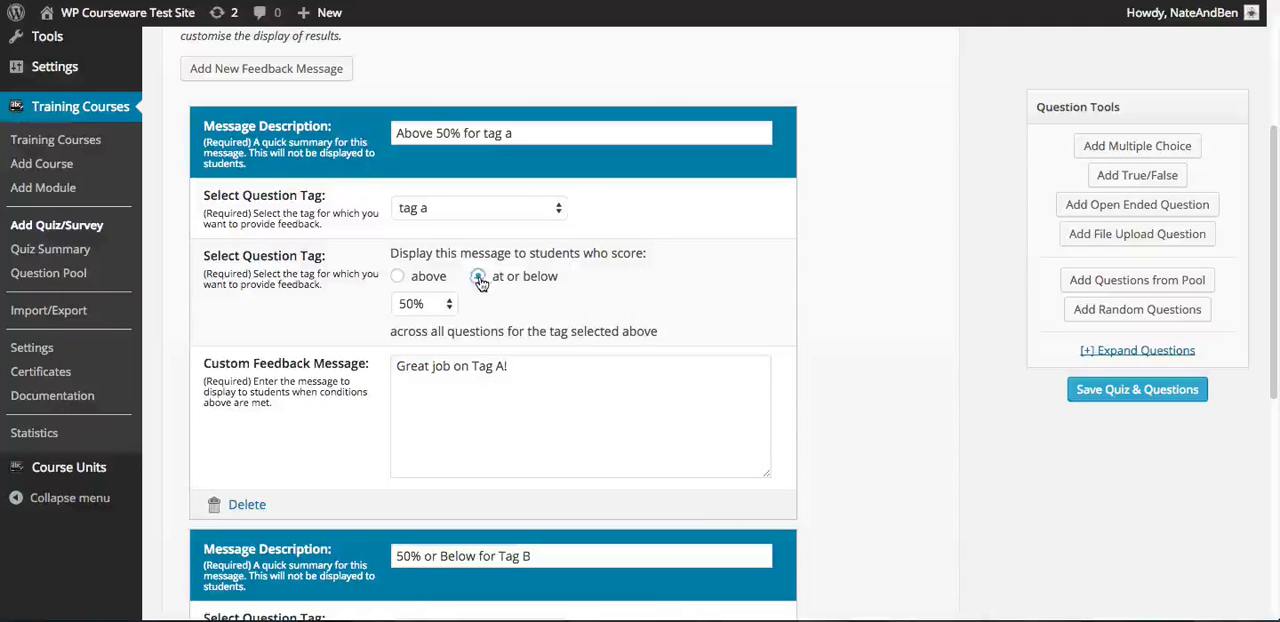
left_click(430, 305)
left_click(494, 317)
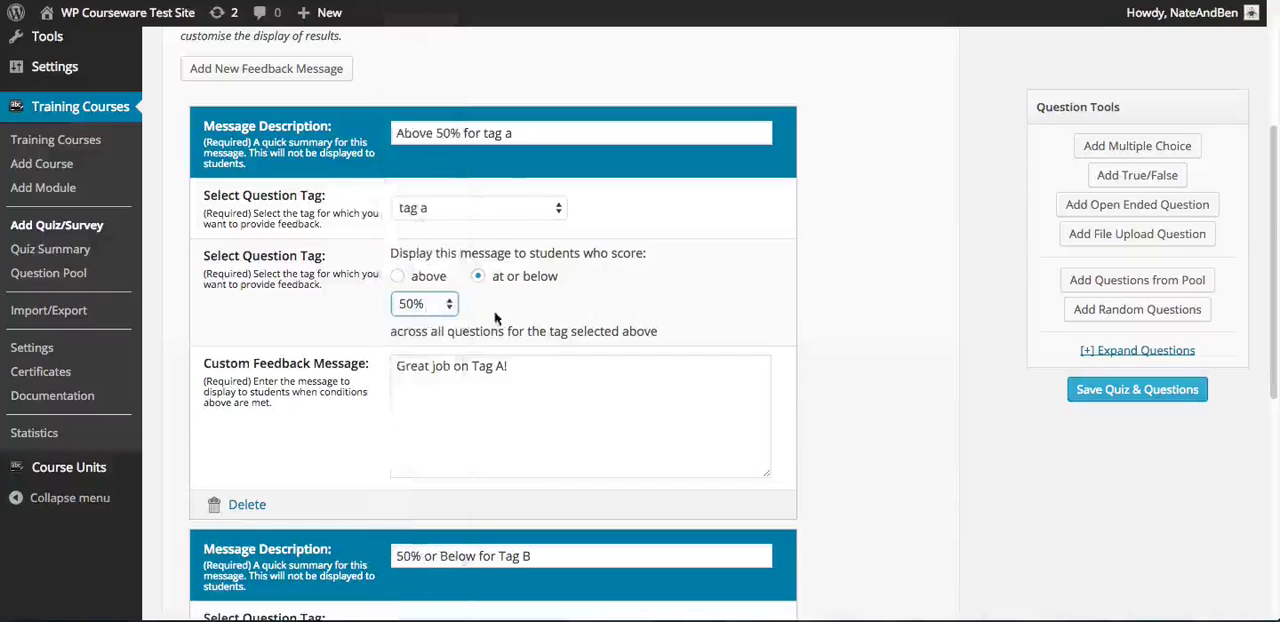
left_click(538, 304)
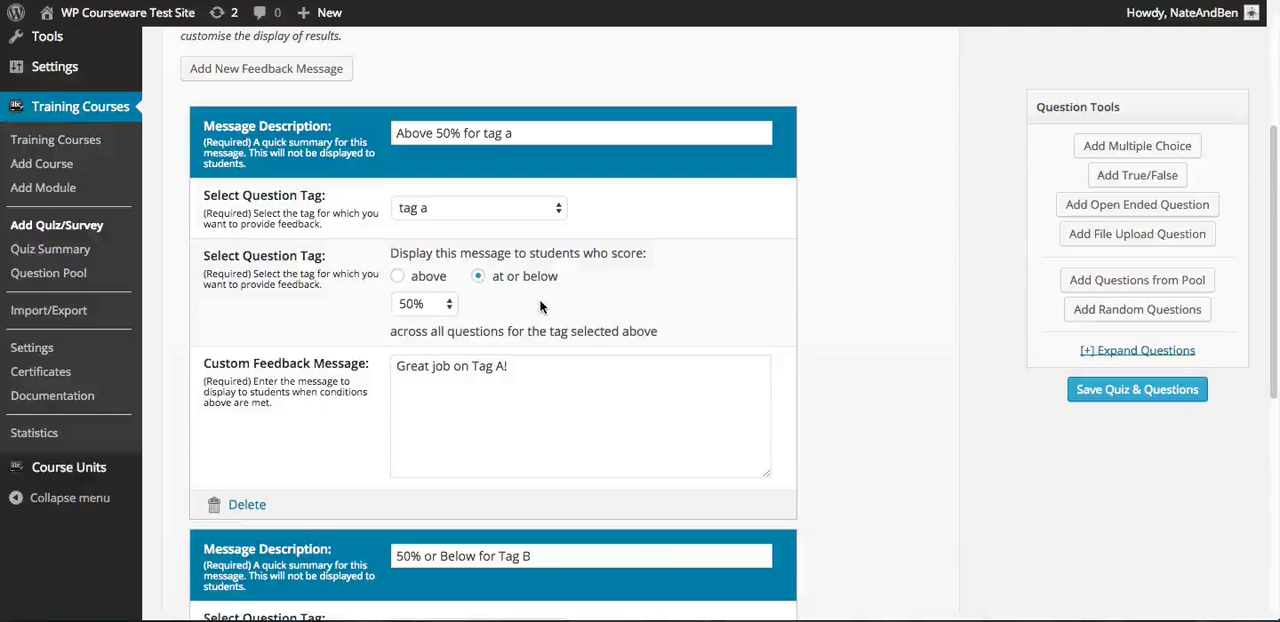
left_click(398, 277)
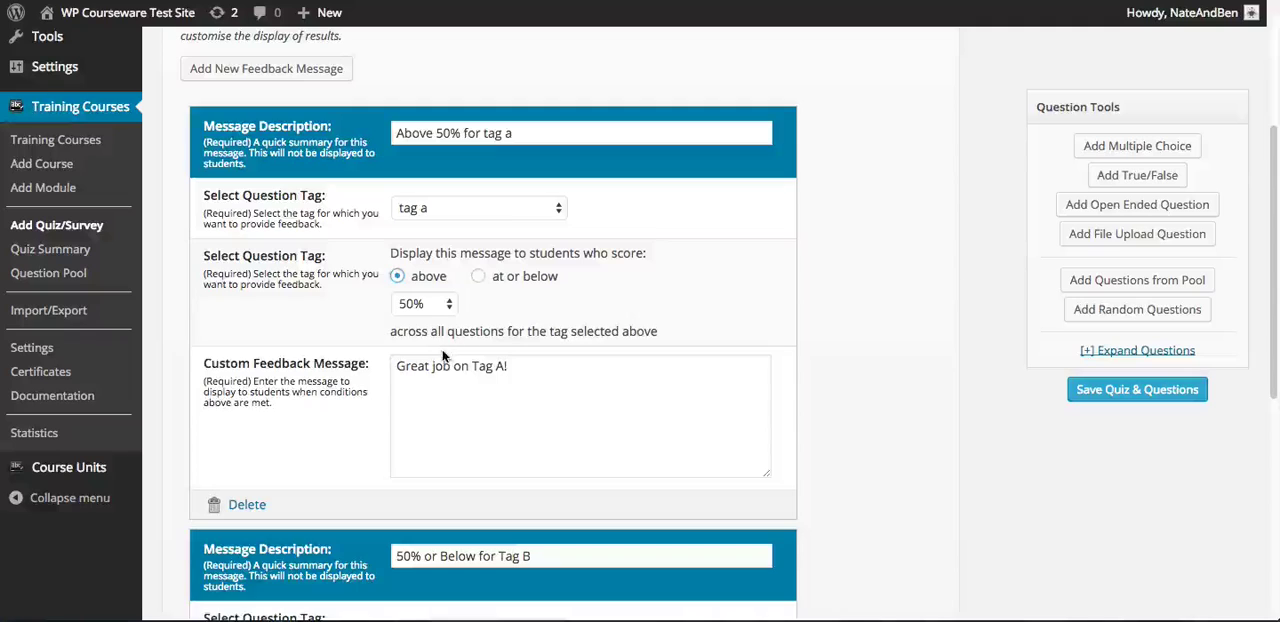
left_click(526, 368)
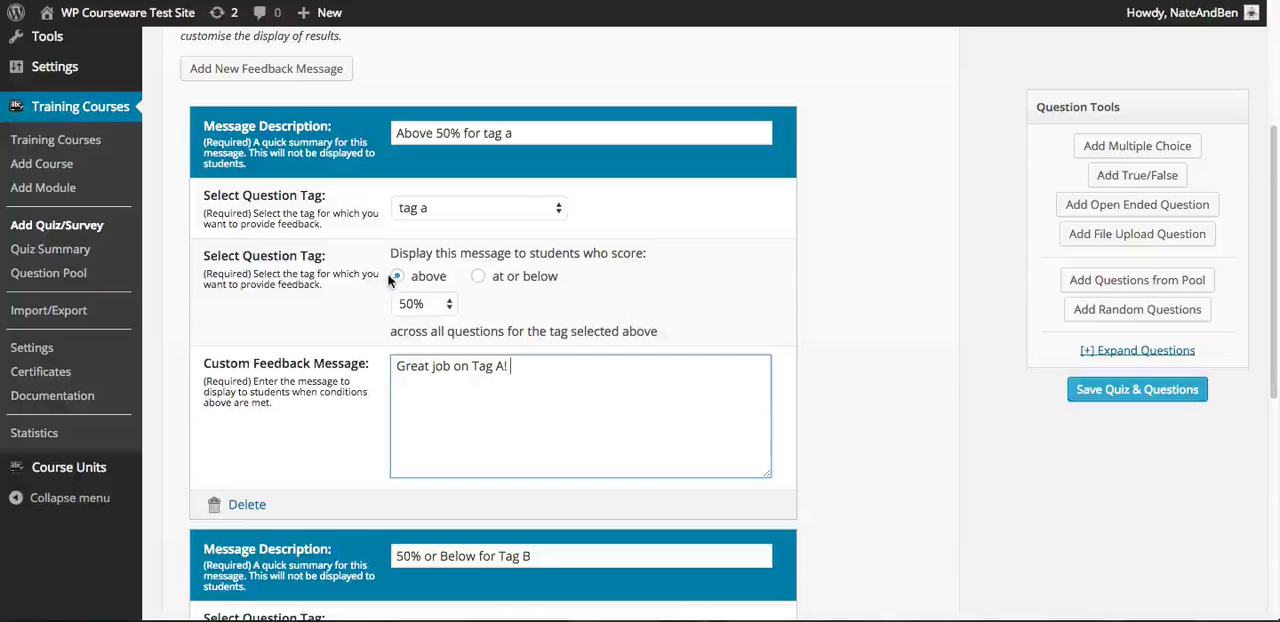
left_click(397, 277)
Check the "50% or Below for Tag B" feedback message's description and text, and save all quiz settings and questions
scroll(552, 355, "down", 6)
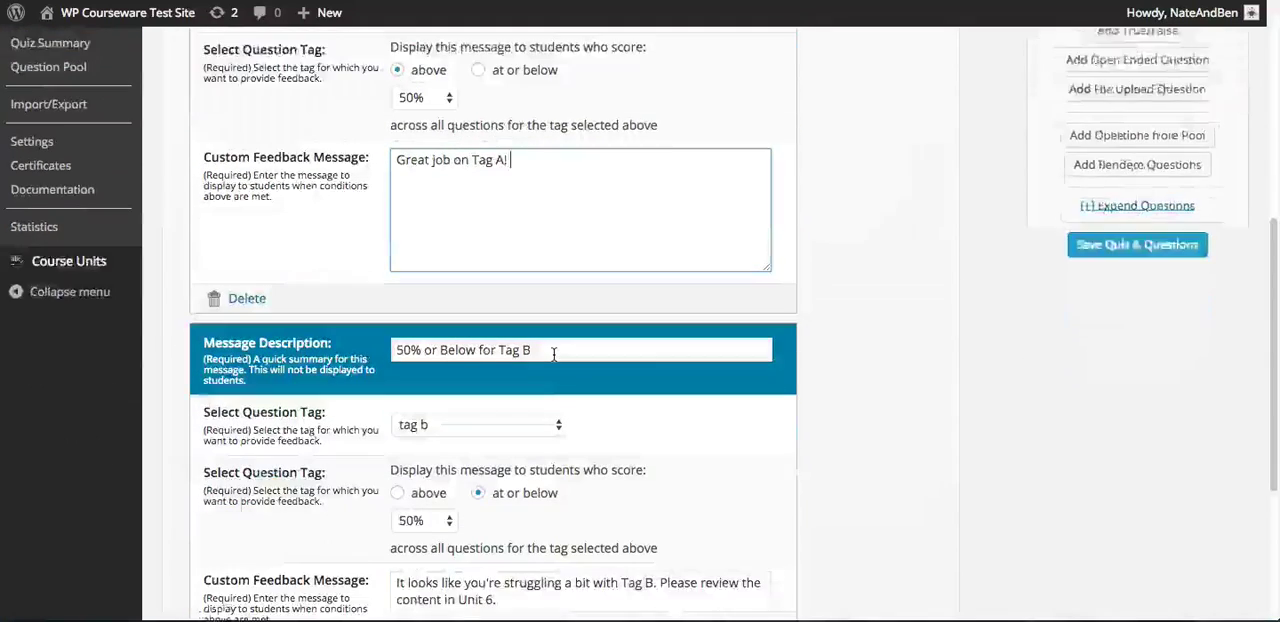
scroll(555, 355, "down", 2)
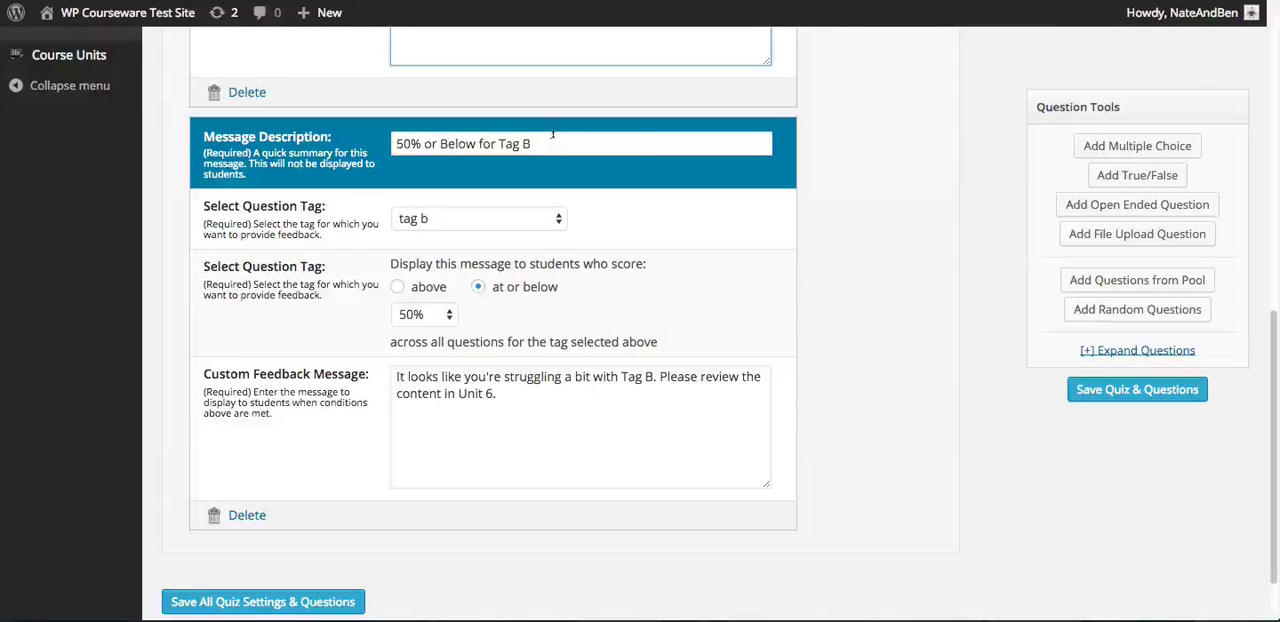
left_click(548, 143)
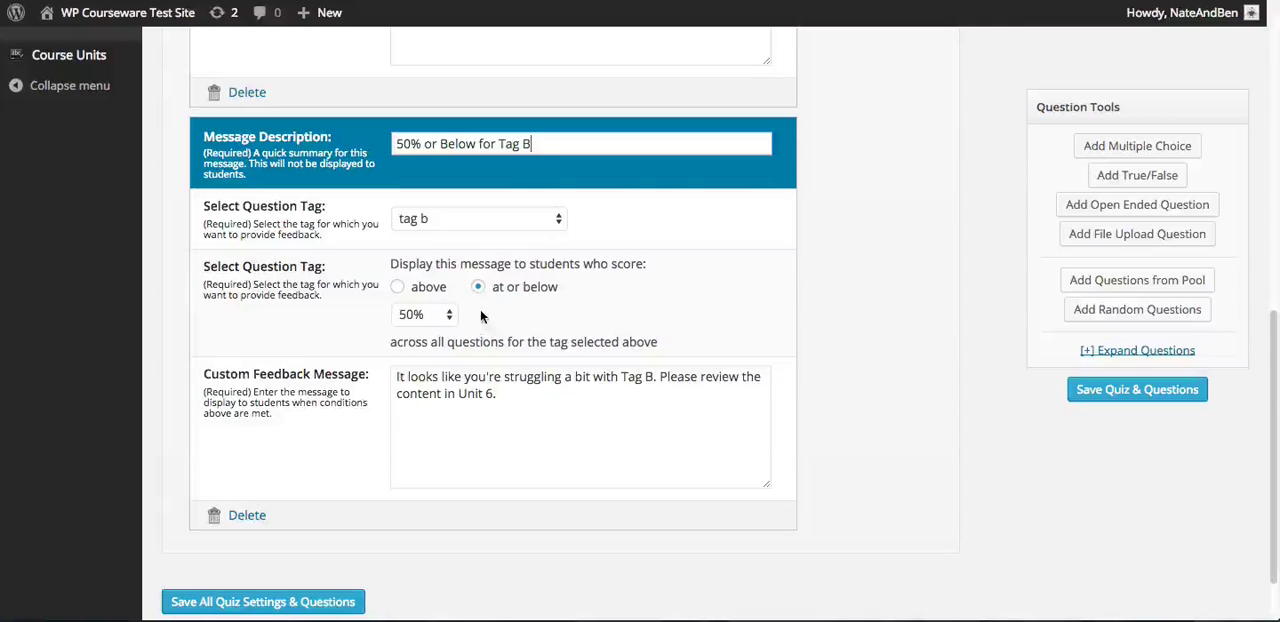
left_click(499, 397)
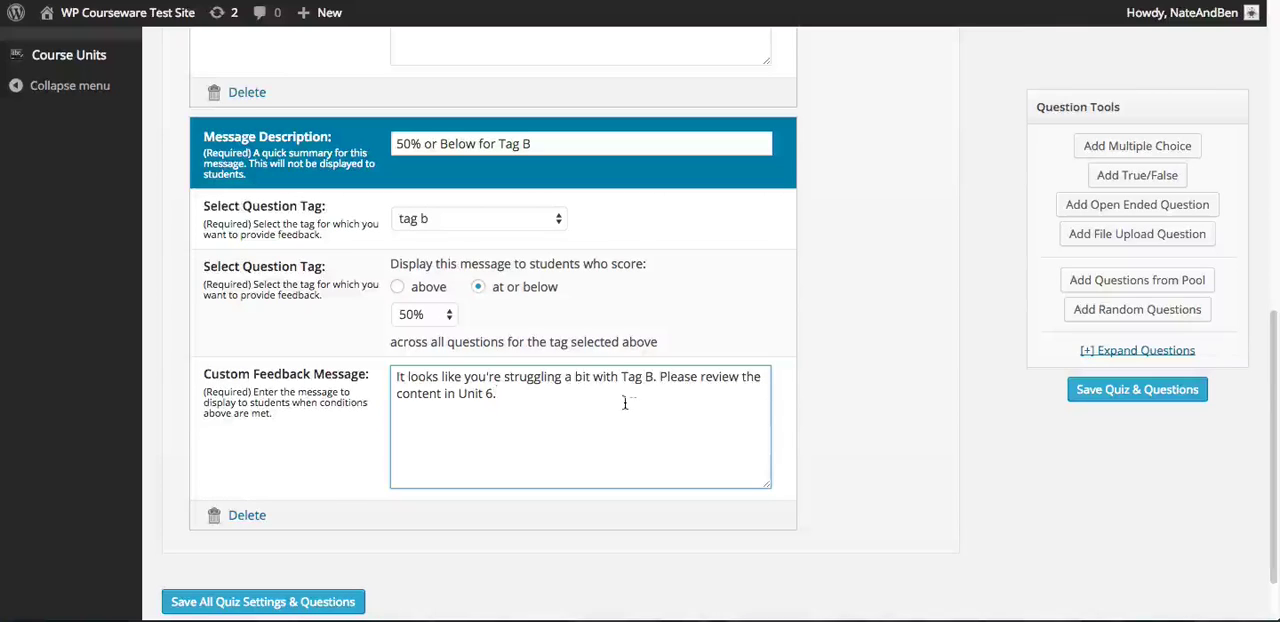
key("ctrl+a")
left_click(513, 398)
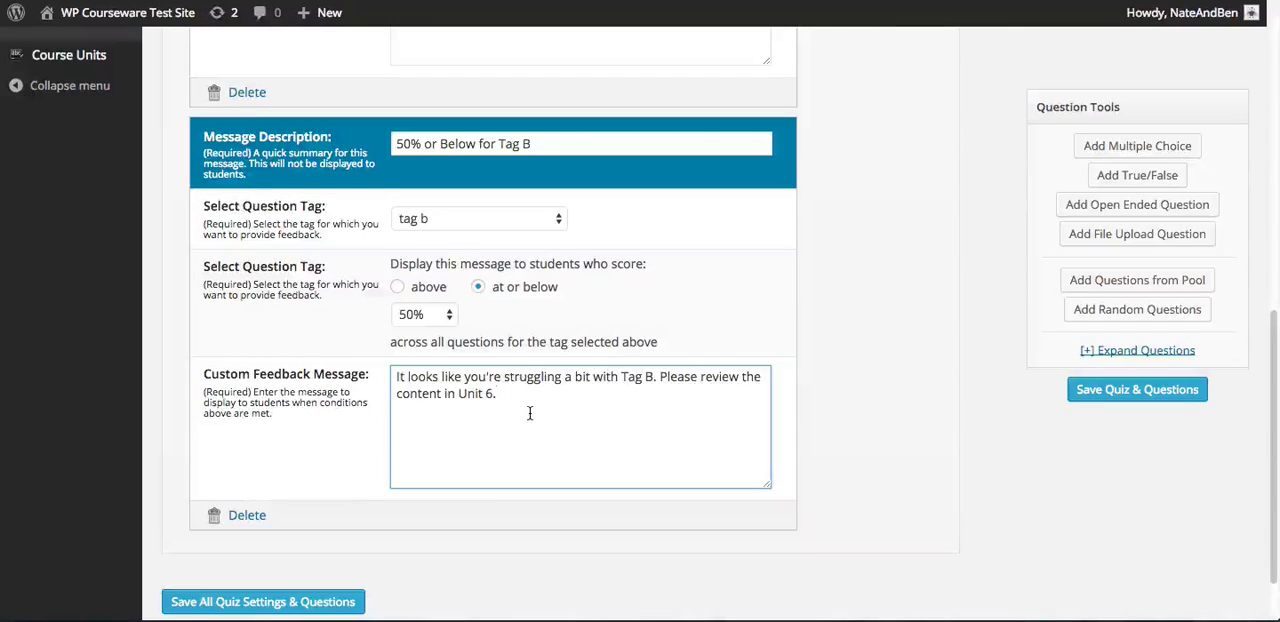
left_click(340, 603)
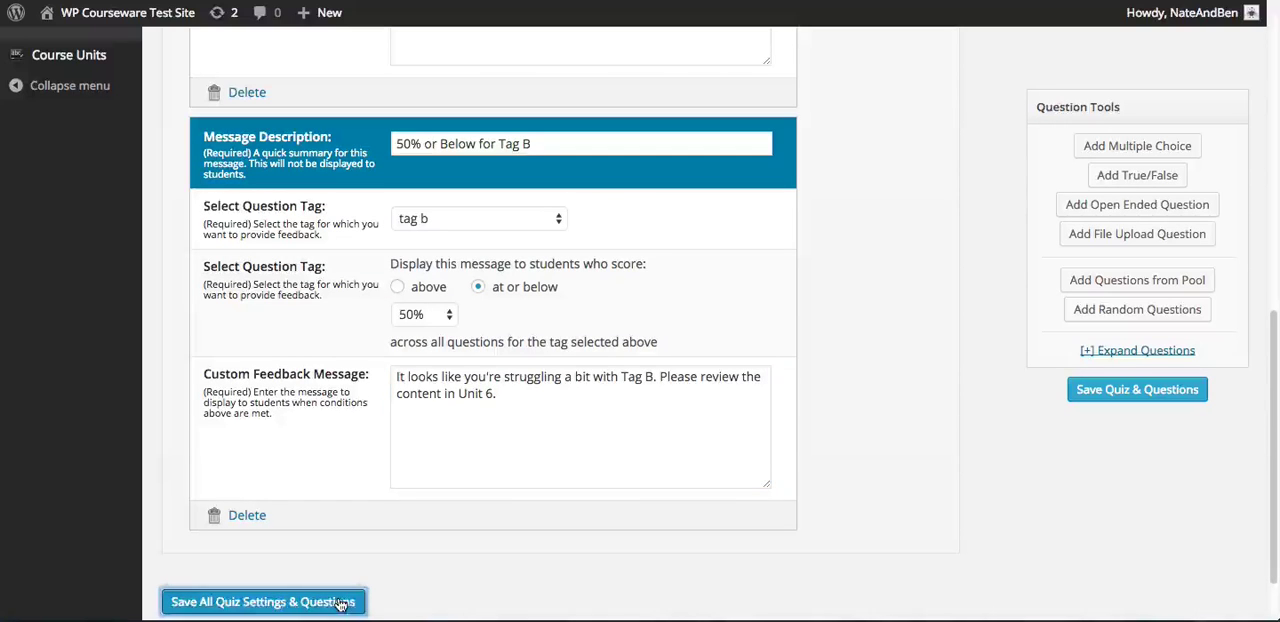
Open the quiz's question management and add a multiple choice question
scroll(810, 204, "up", 10)
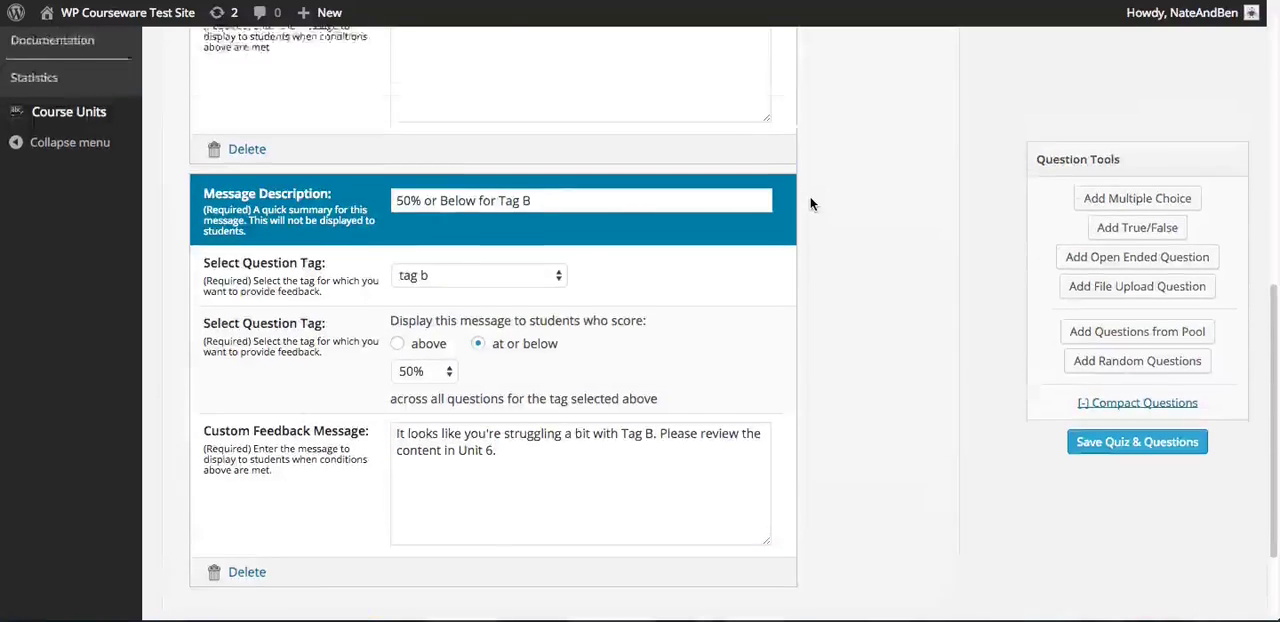
scroll(810, 203, "up", 4)
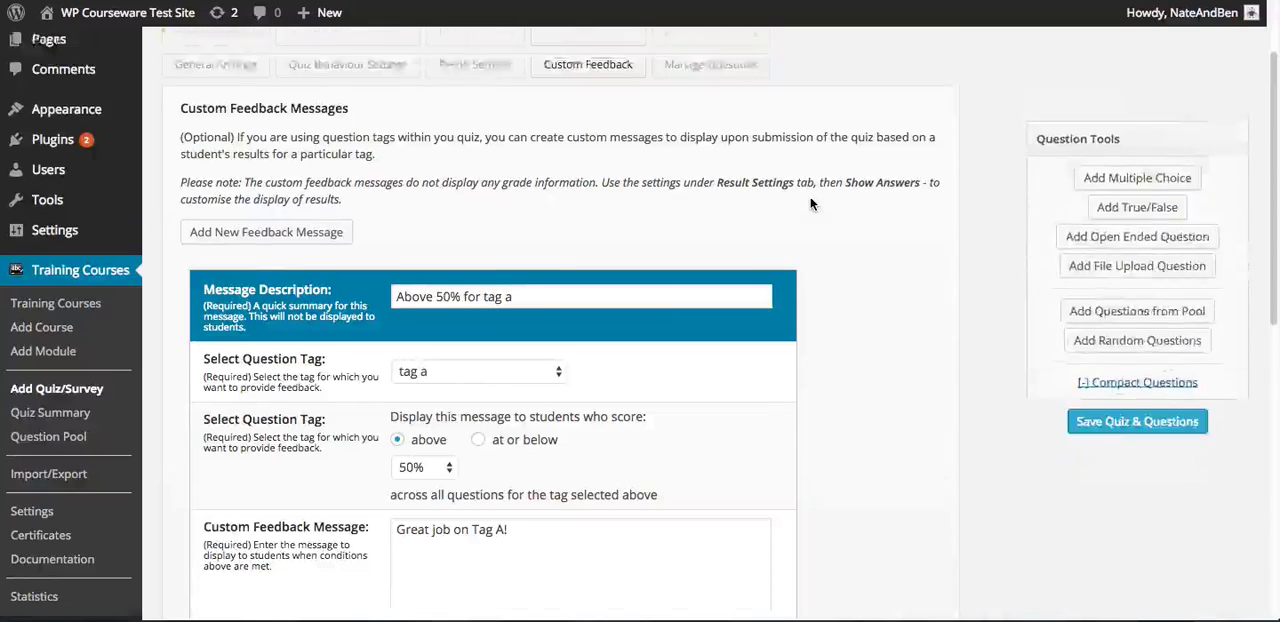
left_click(714, 155)
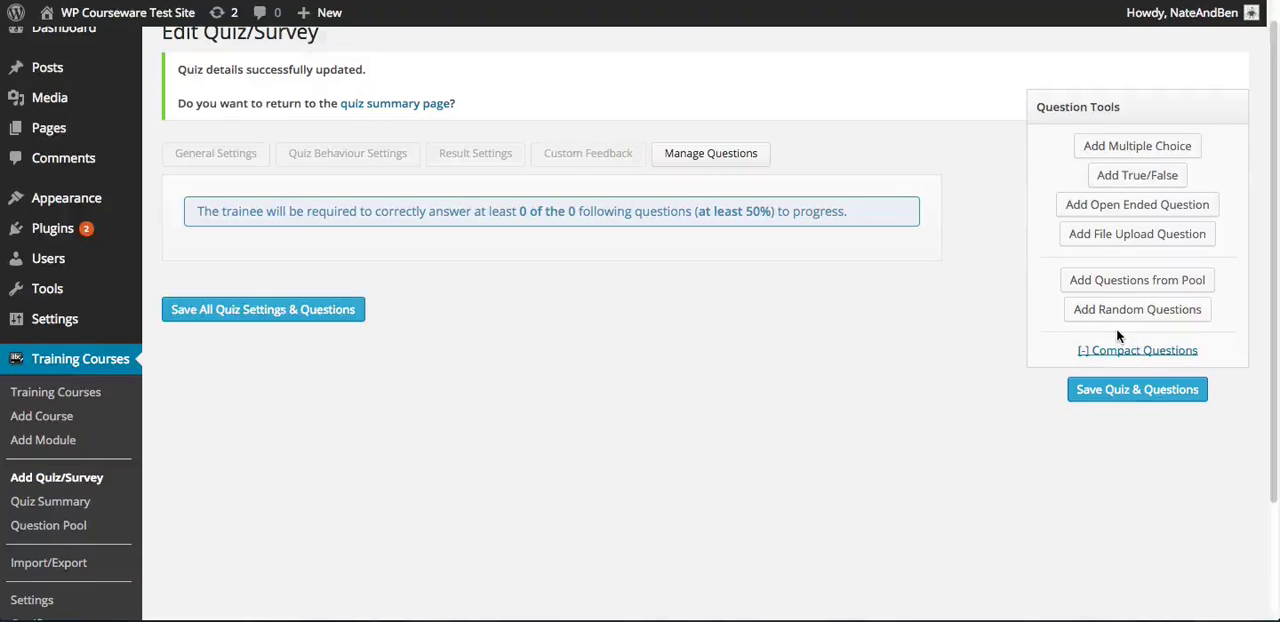
left_click(1100, 146)
scroll(920, 228, "up", 5)
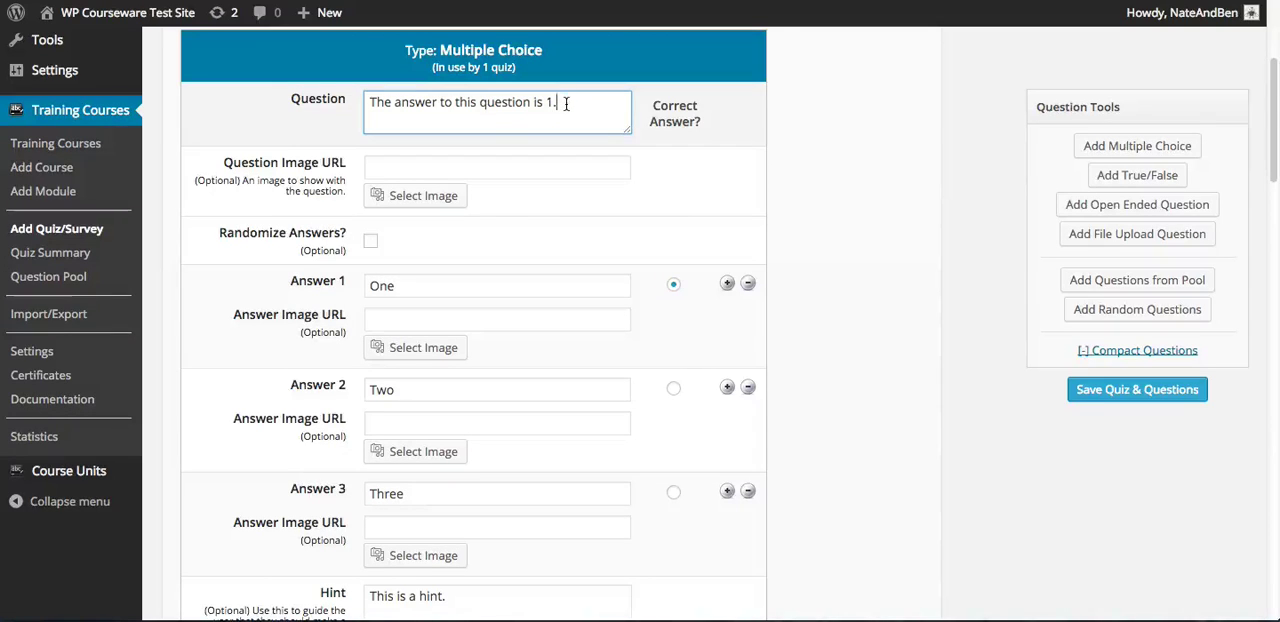
Browse the Media Library for a question image and close it without choosing one
left_click(518, 170)
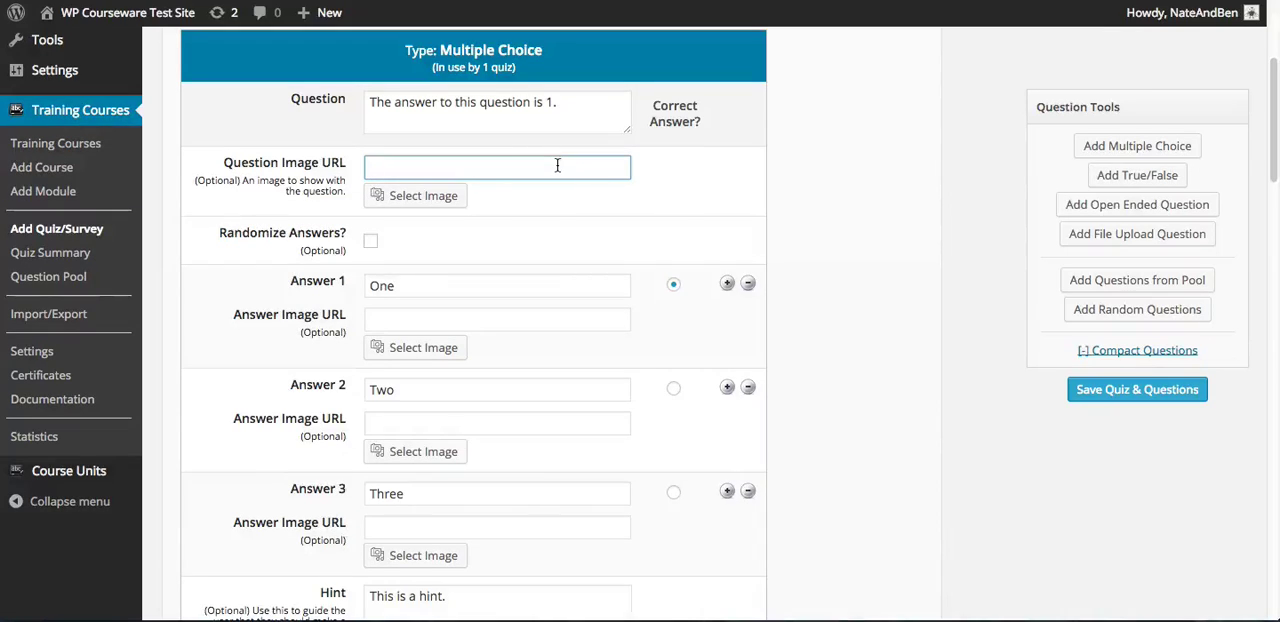
left_click(441, 197)
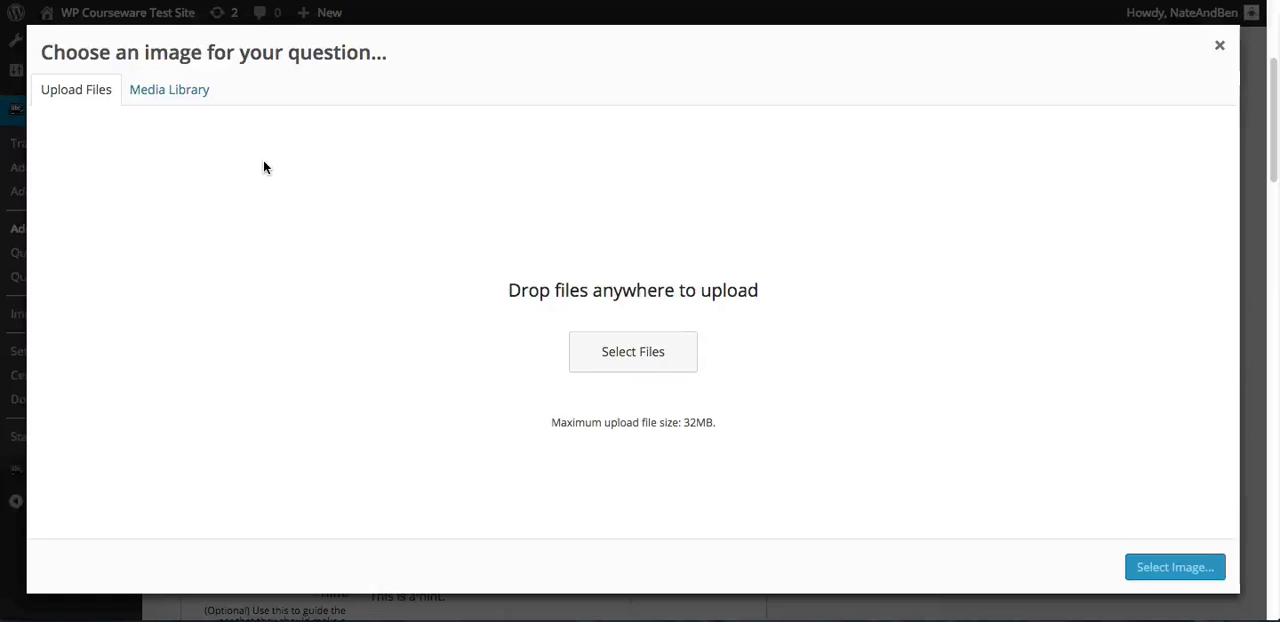
left_click(193, 91)
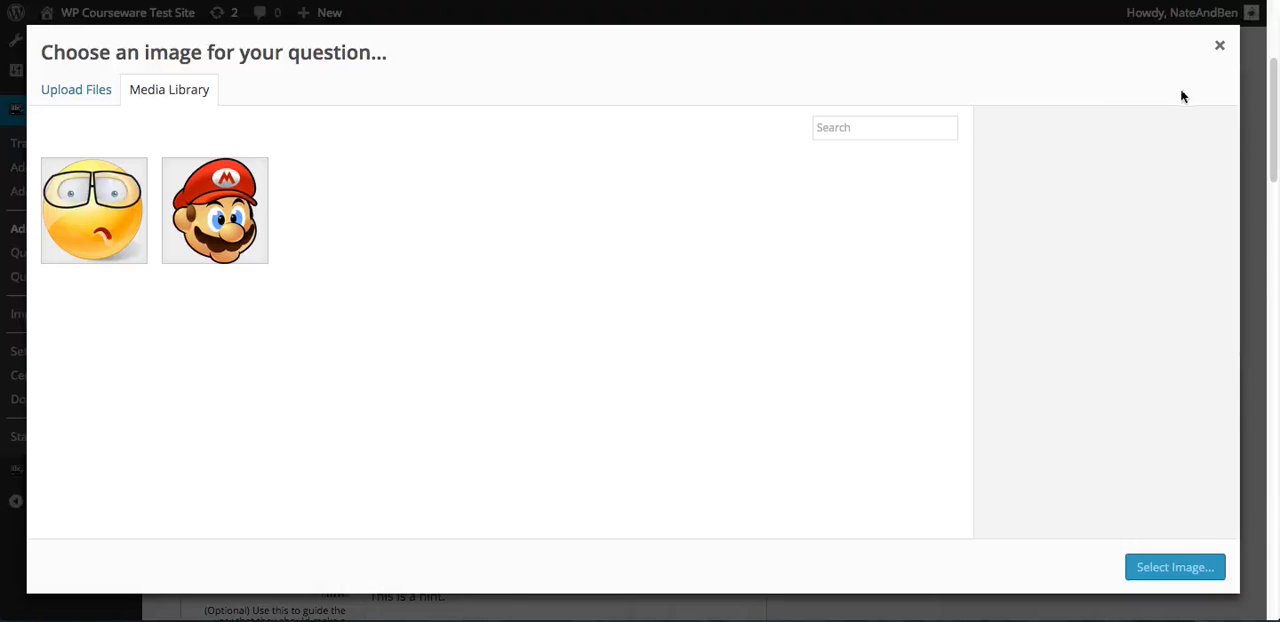
left_click(1219, 46)
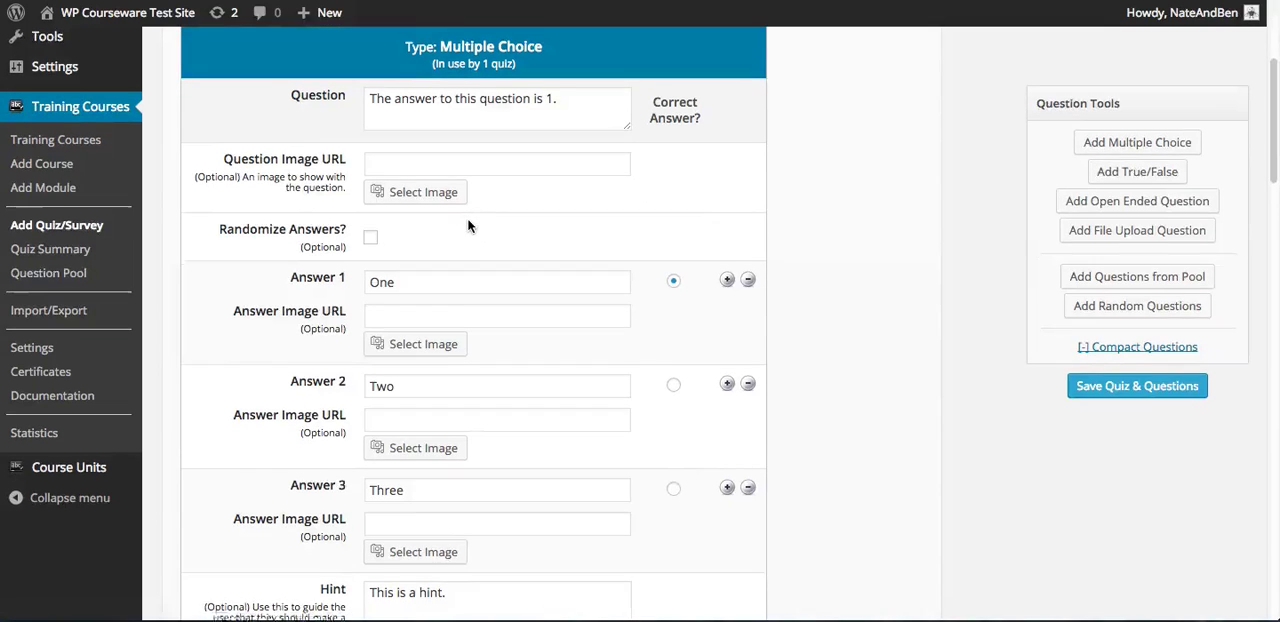
Enable Randomize Answers for the multiple choice question, with 5 answers to display
scroll(469, 224, "down", 1)
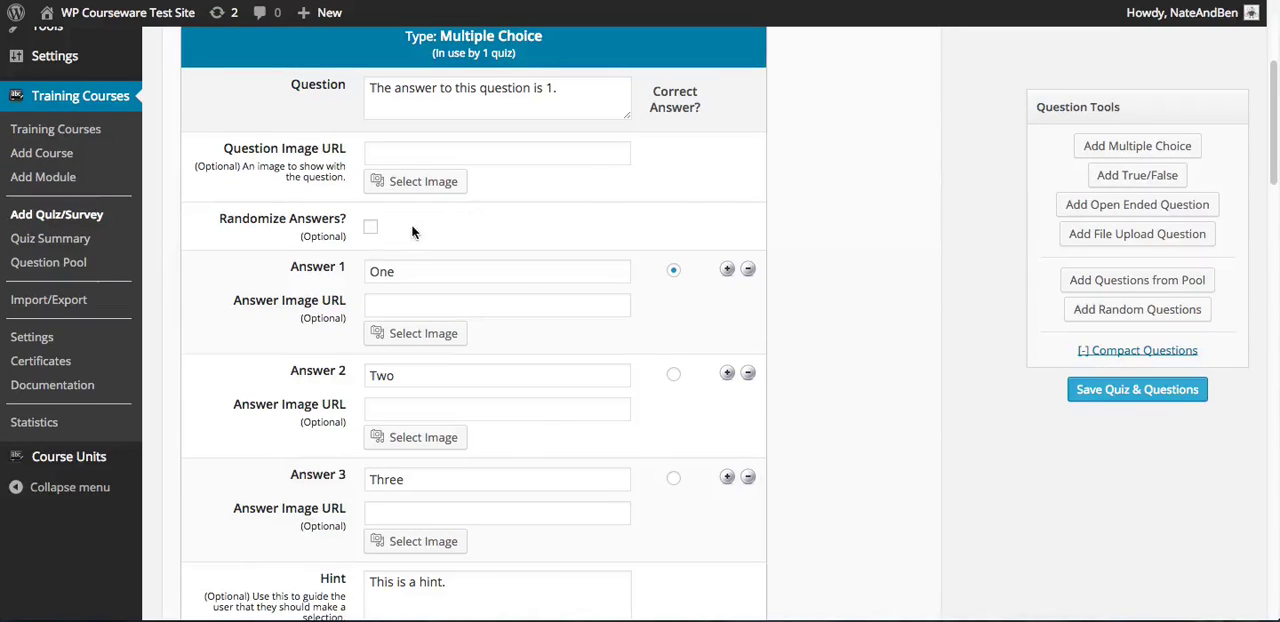
left_click(370, 227)
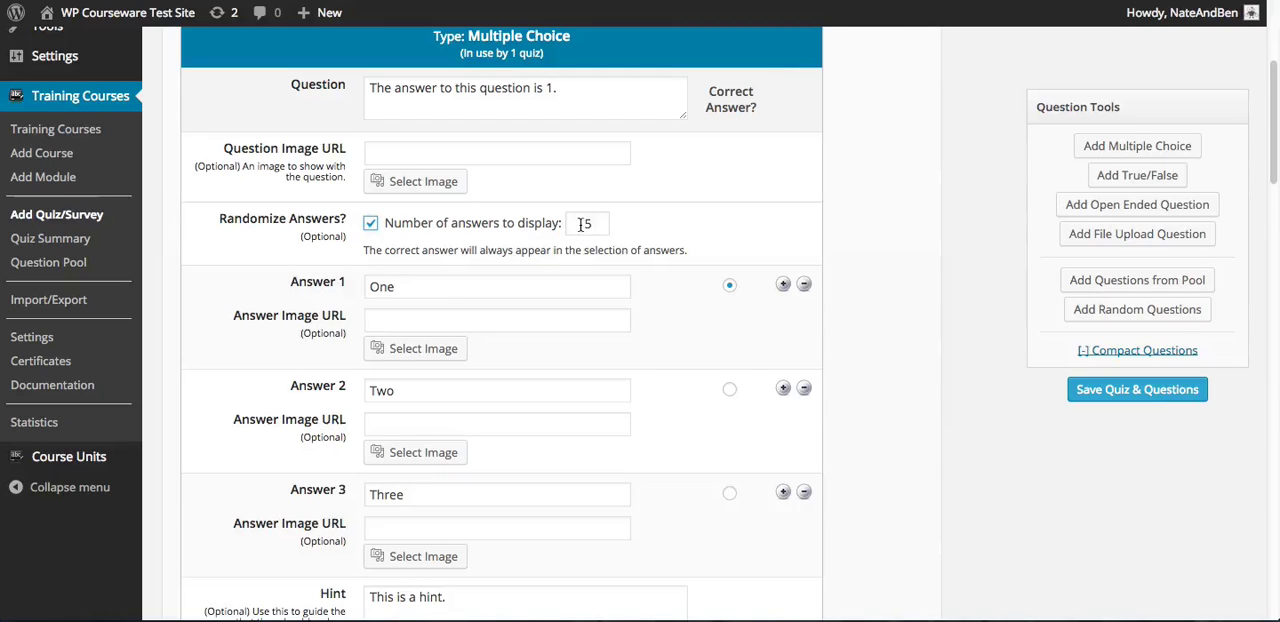
left_click_drag(597, 223, 572, 221)
left_click(650, 223)
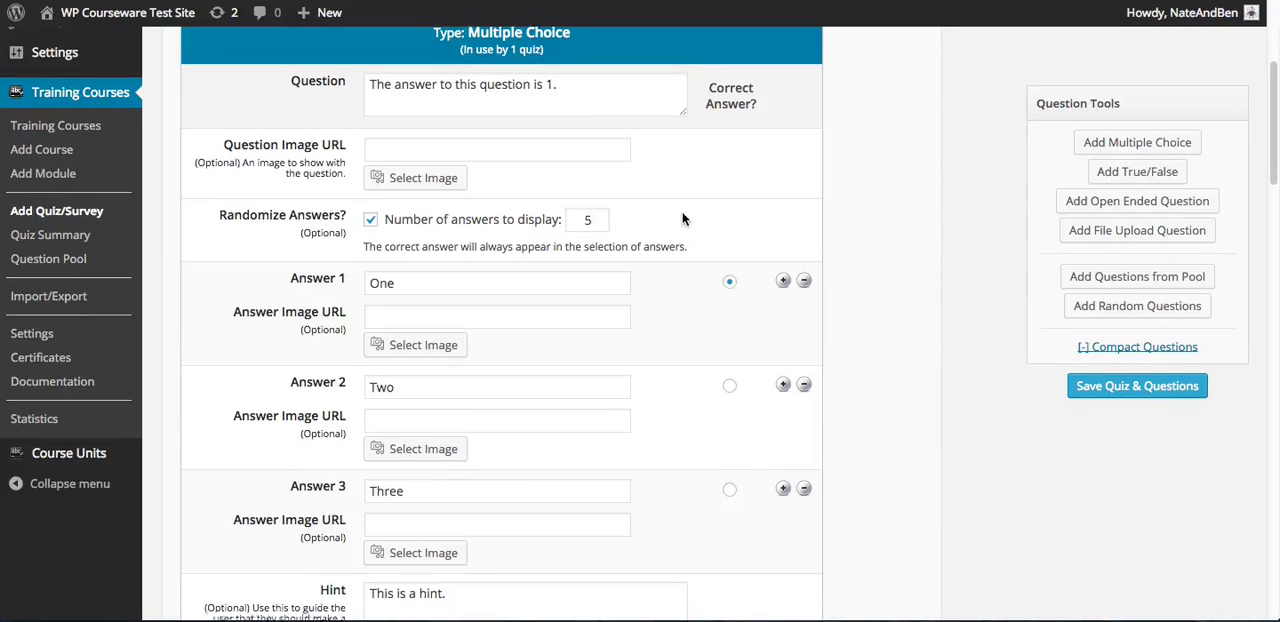
Try marking Answer 2 "Two" as the correct answer, then set Answer 1 "One" as correct again
scroll(690, 222, "down", 1)
scroll(688, 222, "down", 2)
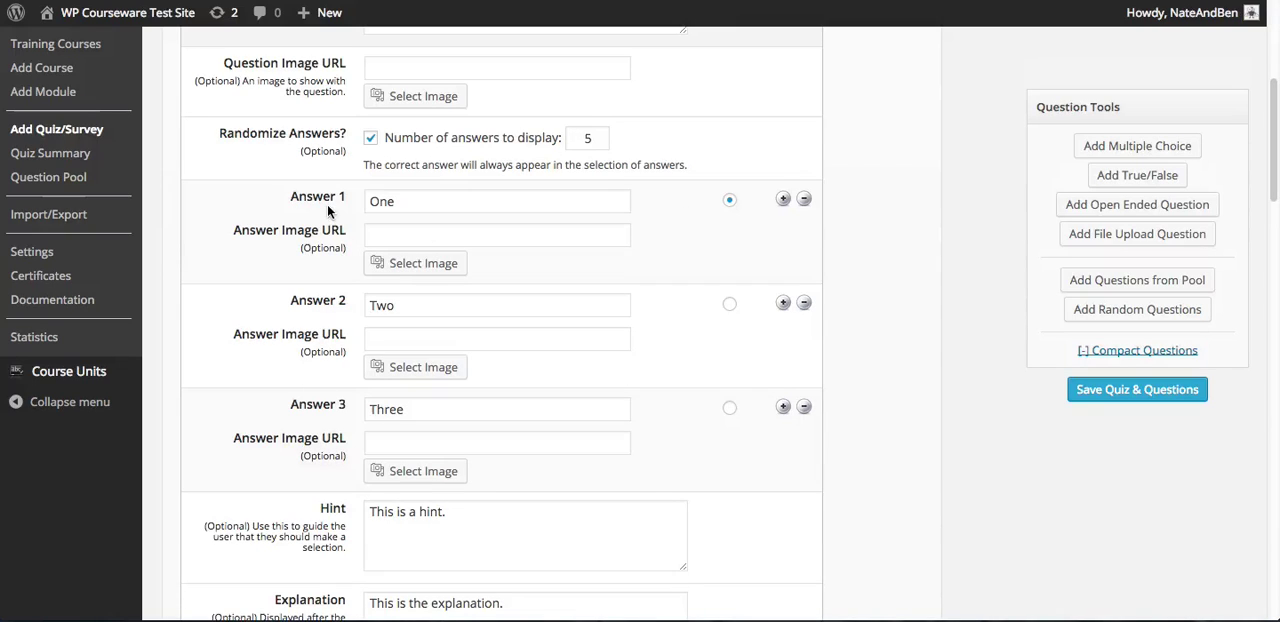
left_click(379, 233)
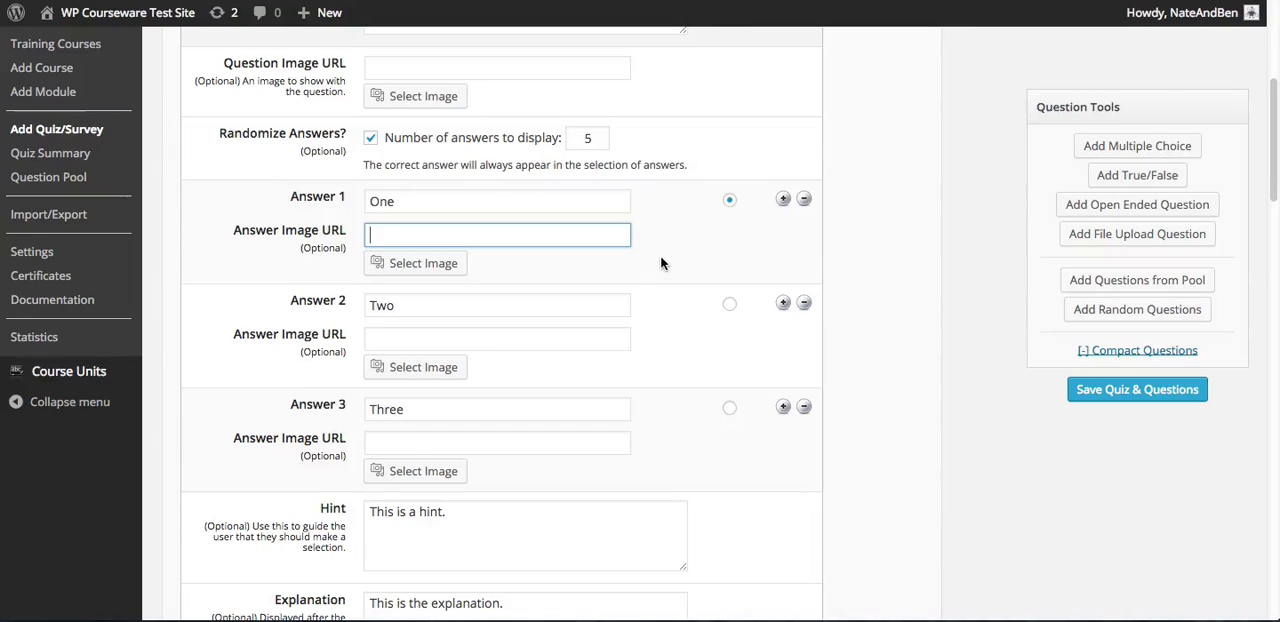
left_click(729, 200)
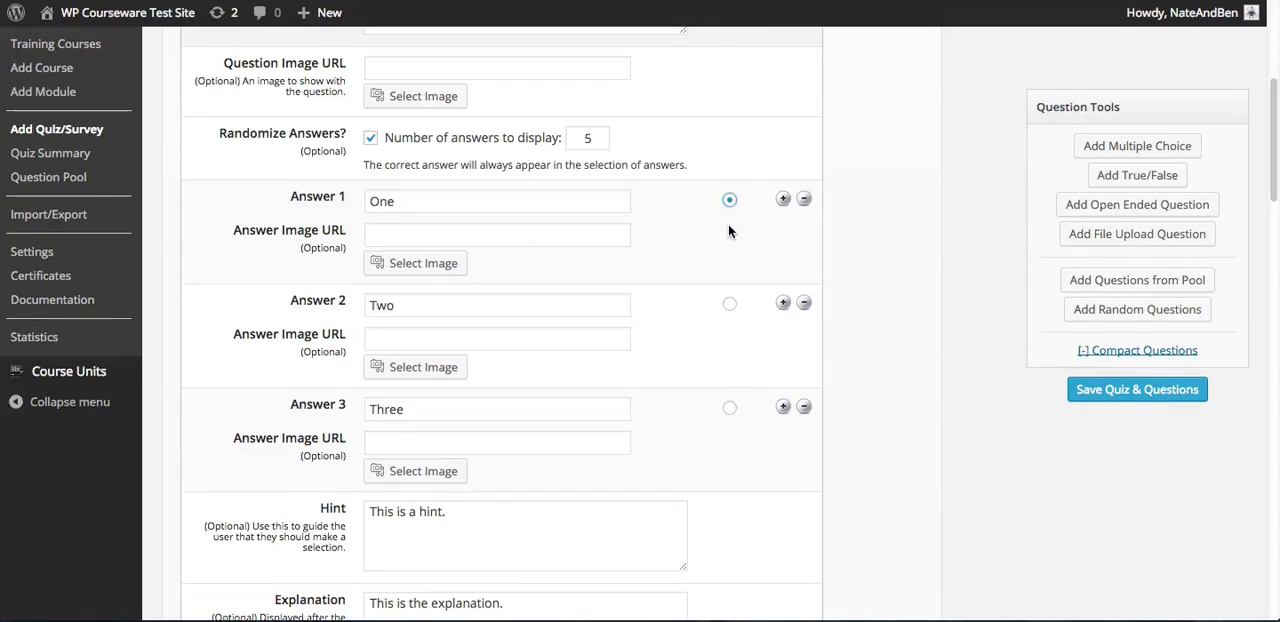
scroll(728, 224, "up", 1)
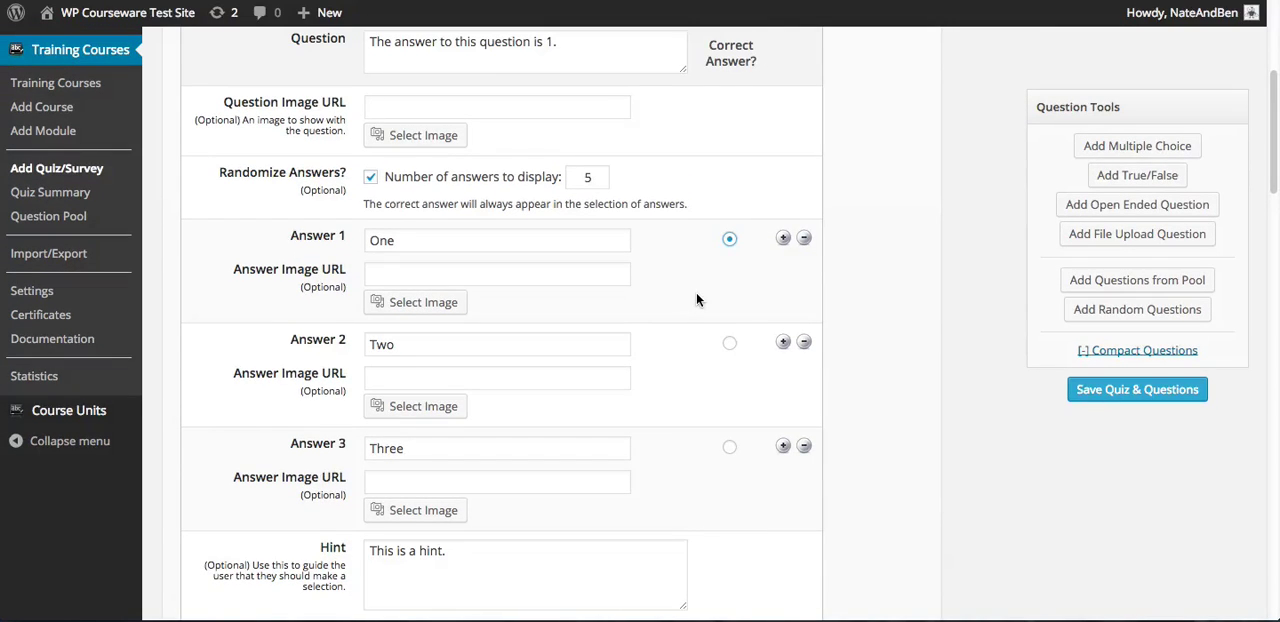
left_click(527, 342)
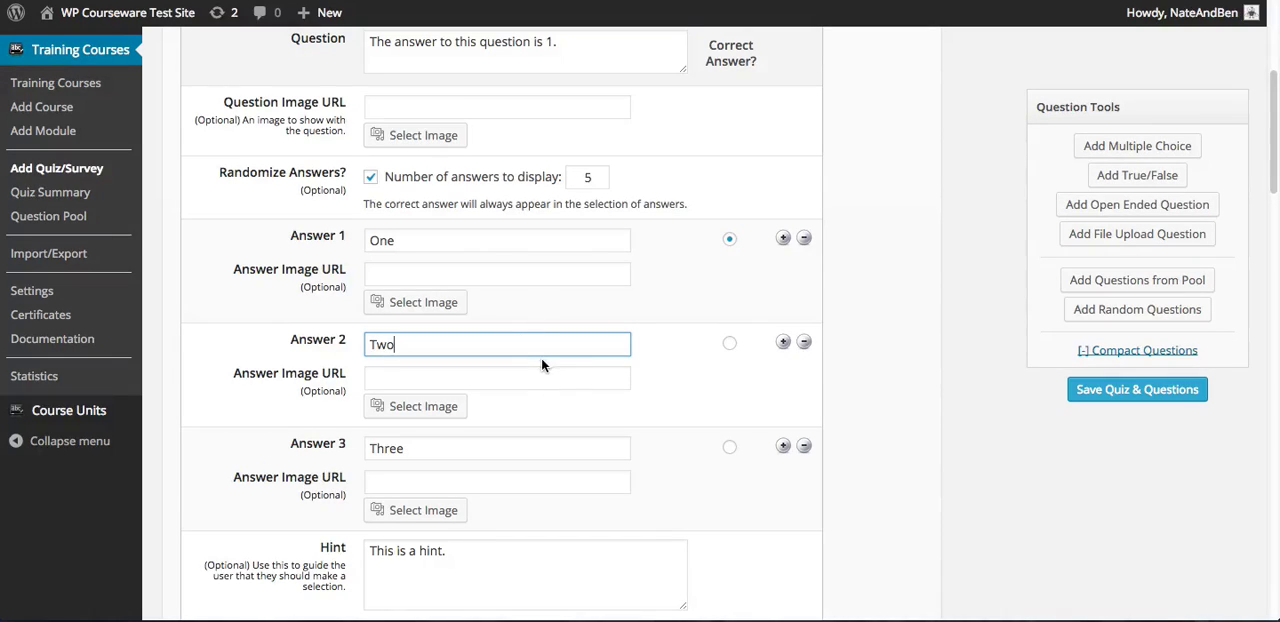
left_click(730, 344)
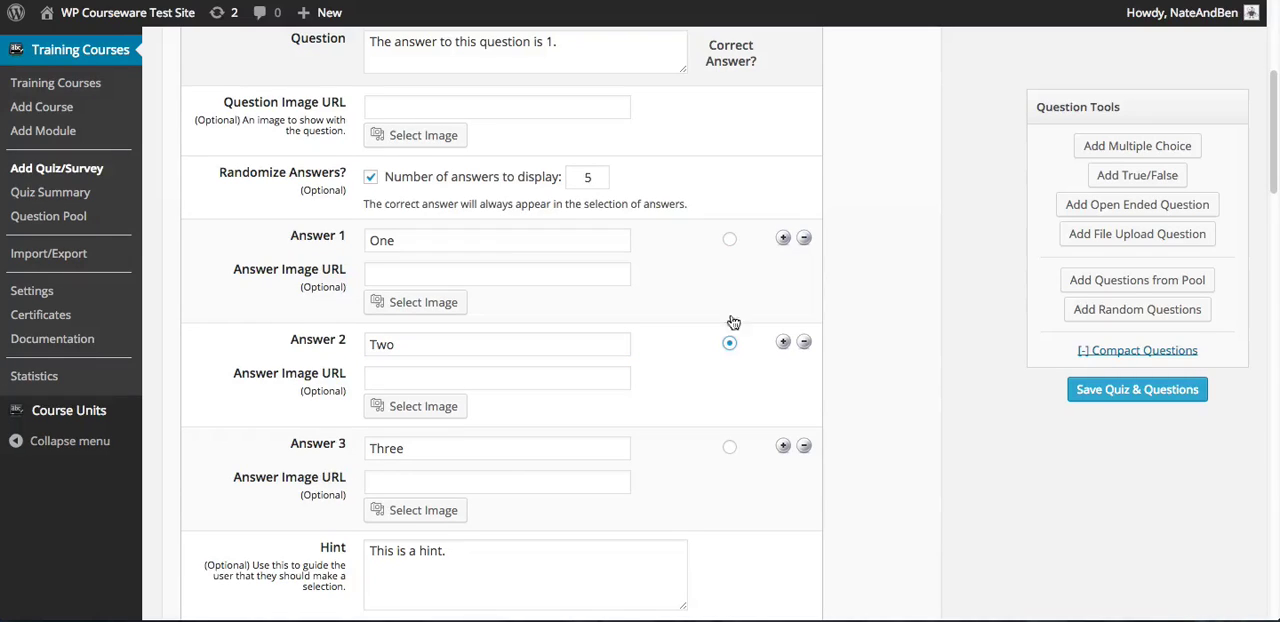
left_click(730, 239)
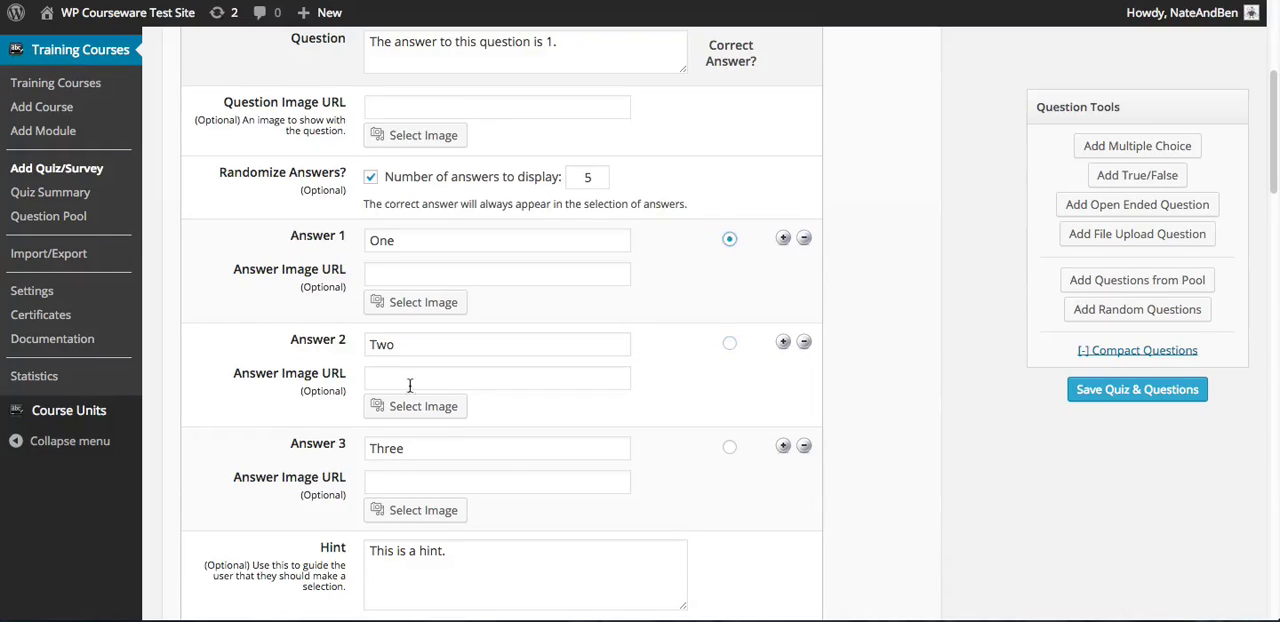
left_click(480, 377)
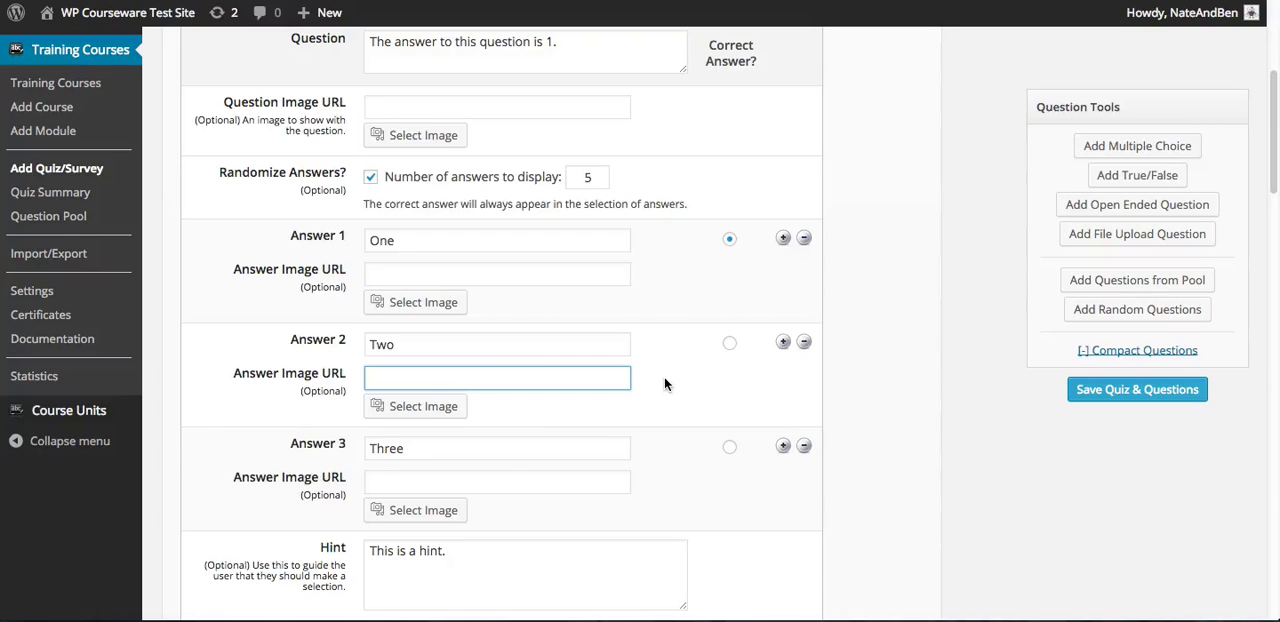
Try adding a fourth answer below Answer 3 "Three", then remove the blank answer again
scroll(680, 355, "down", 2)
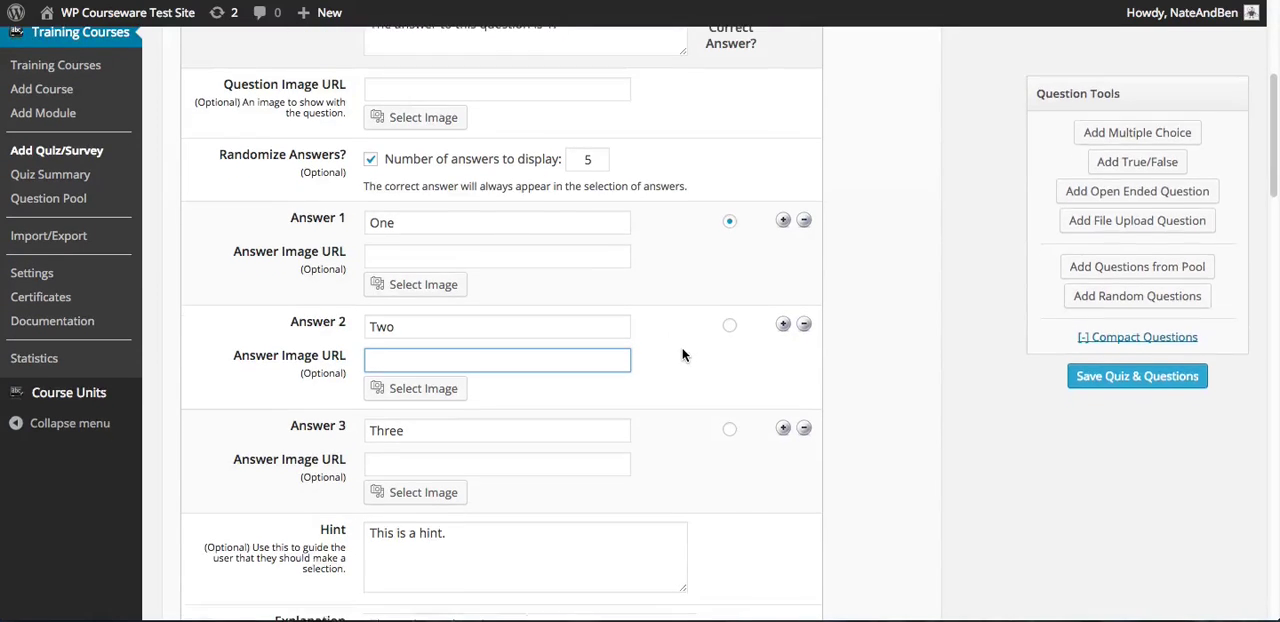
left_click(414, 418)
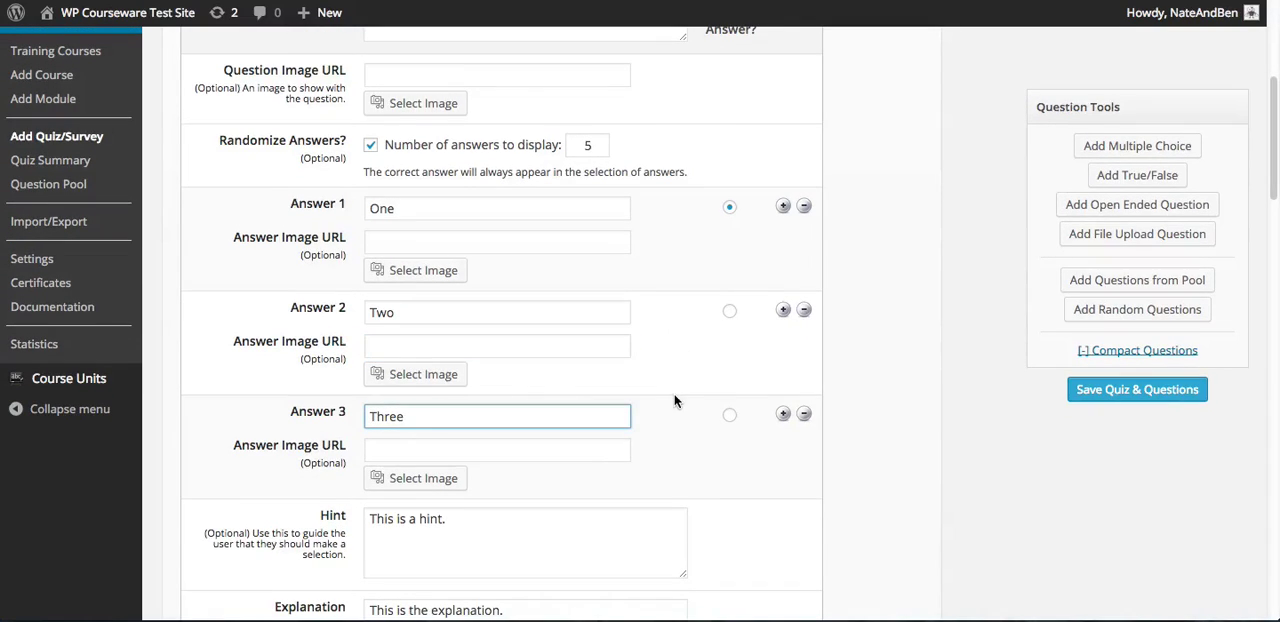
scroll(676, 400, "down", 1)
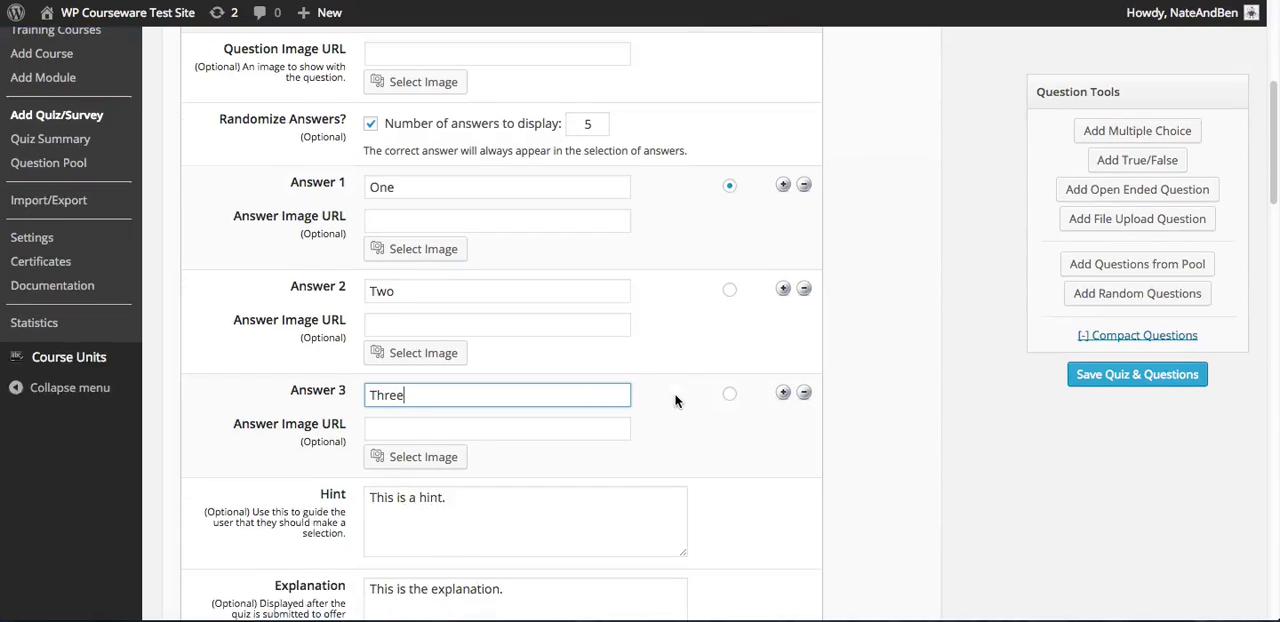
left_click(783, 393)
scroll(731, 400, "down", 3)
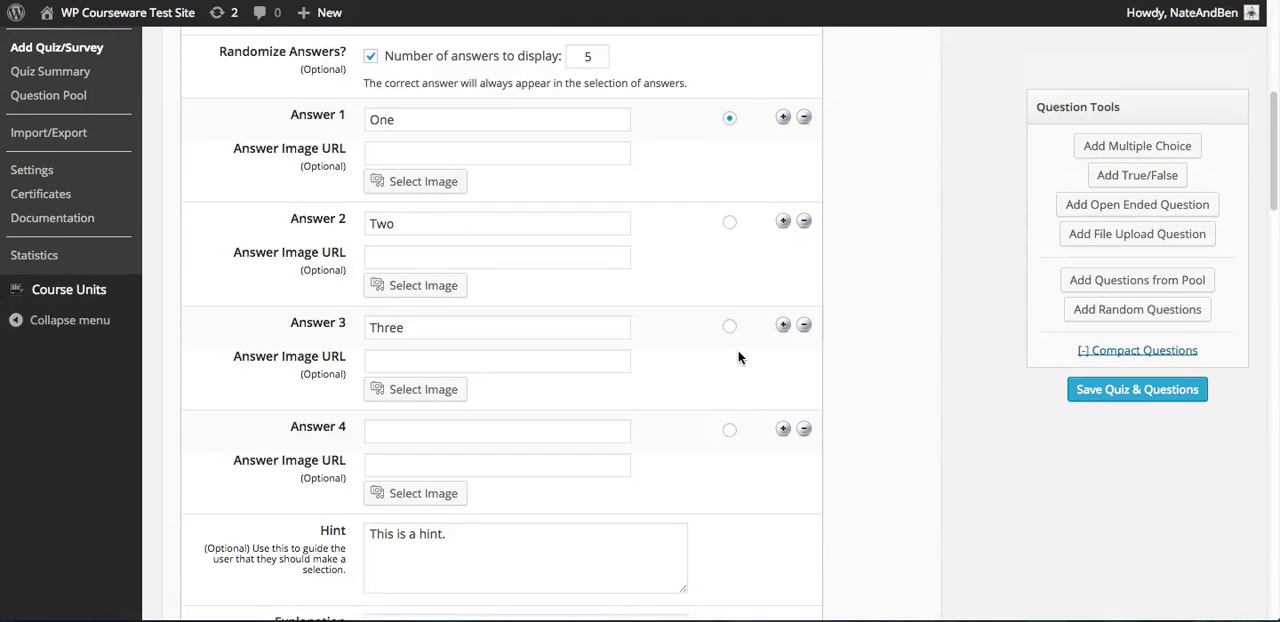
scroll(740, 360, "down", 2)
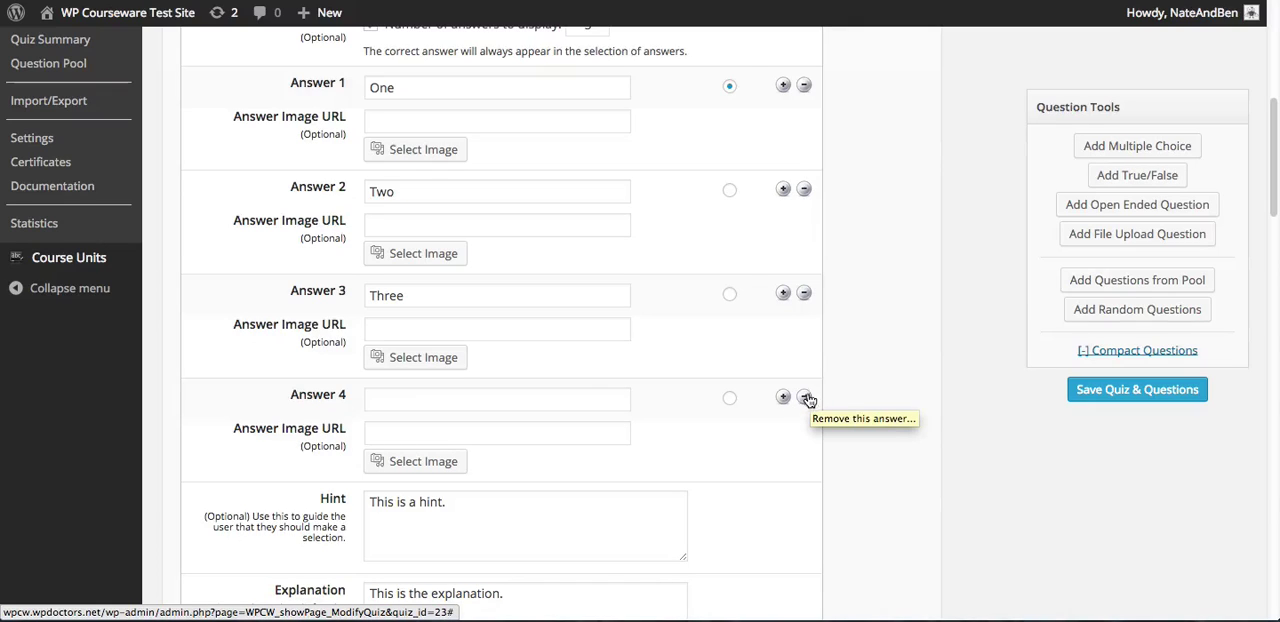
left_click(804, 397)
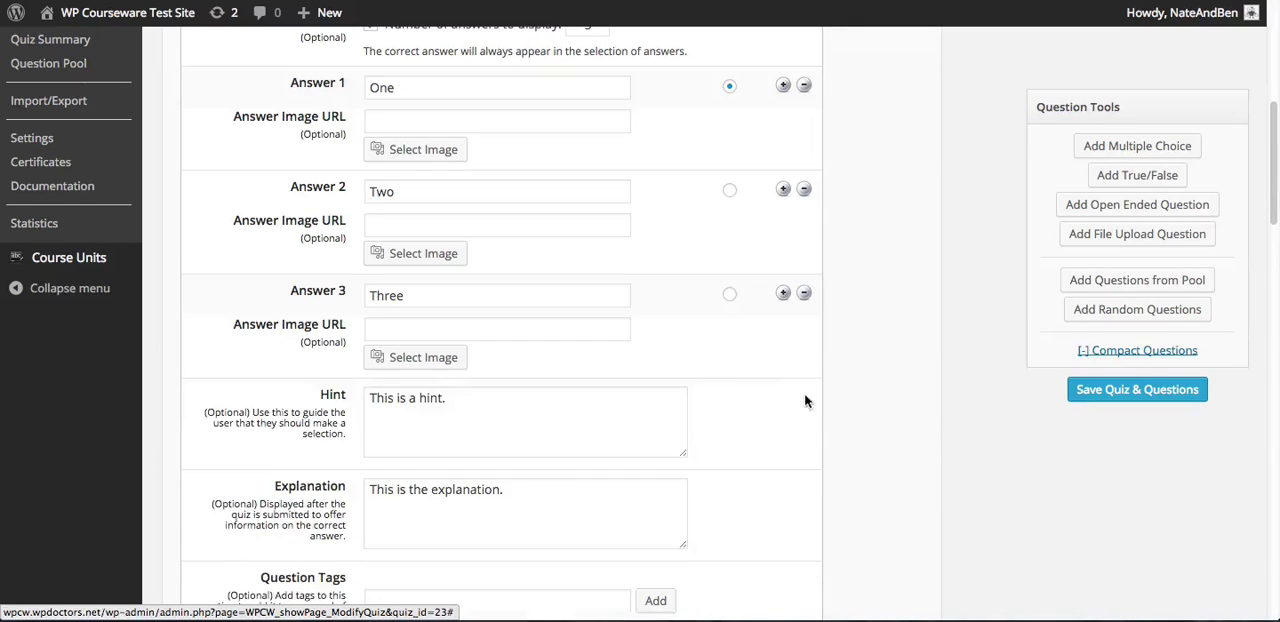
Add the question tag "tag a" to the multiple choice question after reviewing its hint and explanation
left_click(458, 398)
scroll(759, 394, "down", 1)
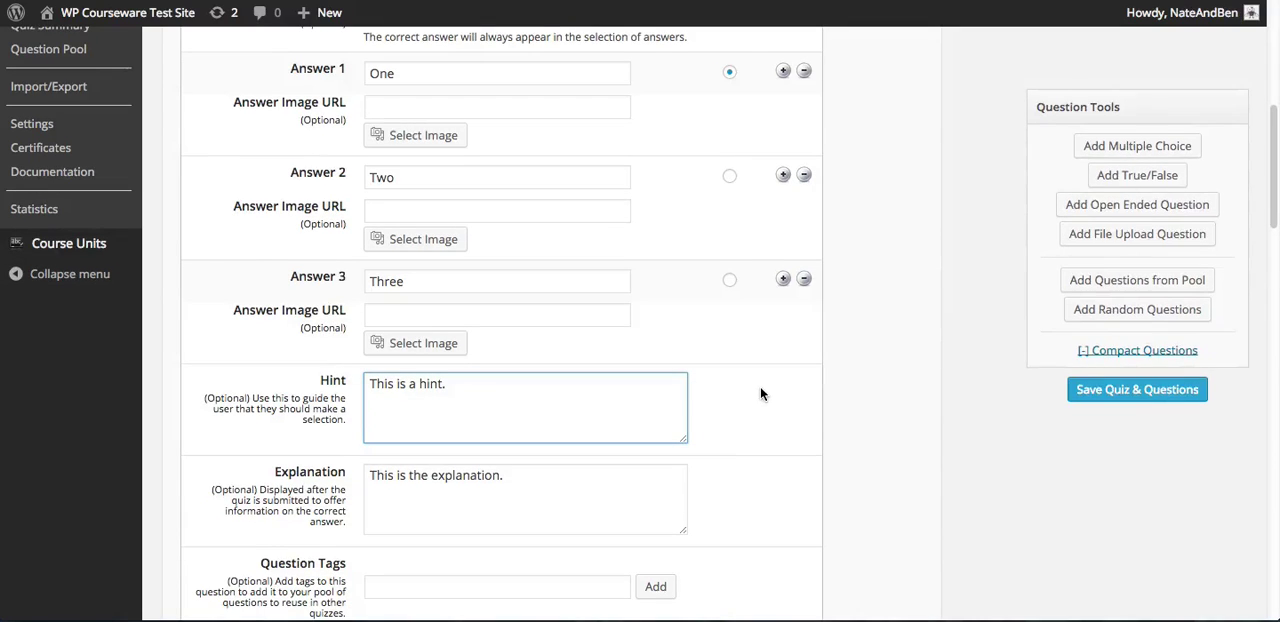
scroll(759, 380, "down", 1)
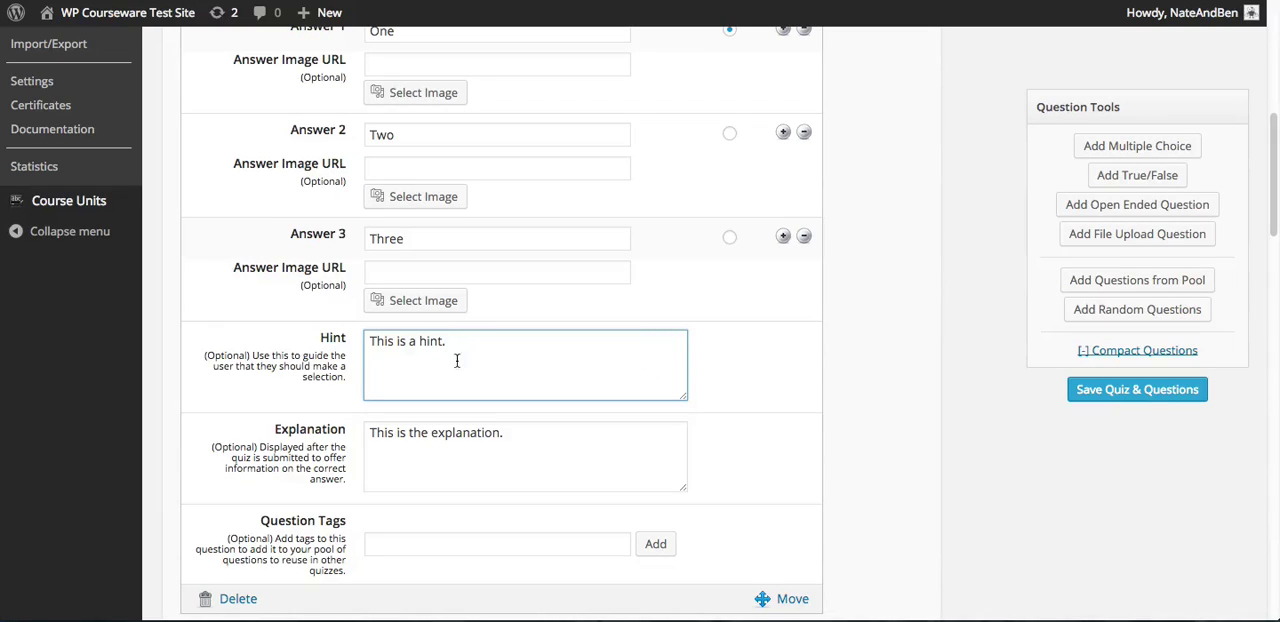
left_click(532, 432)
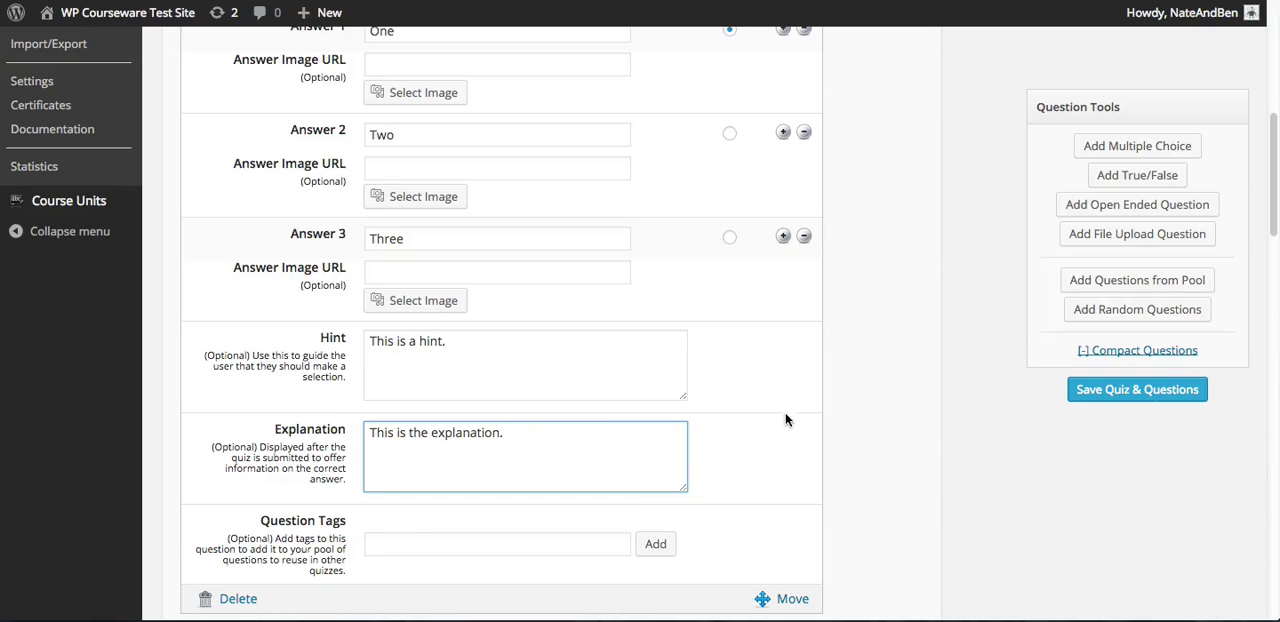
scroll(762, 372, "down", 1)
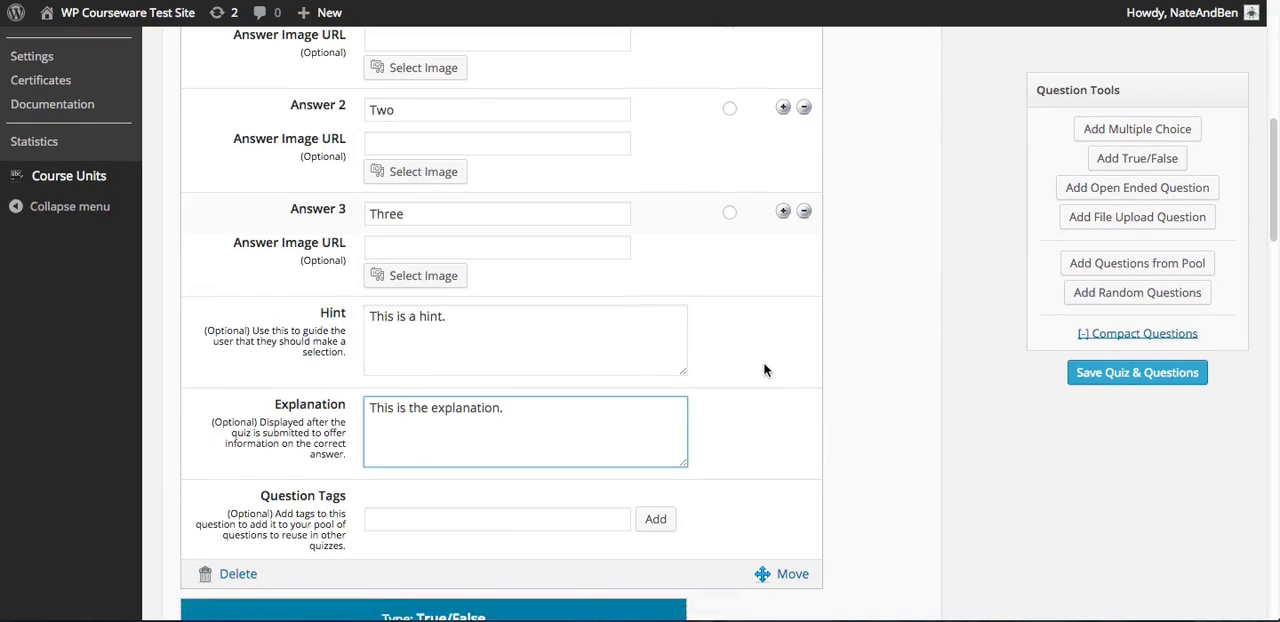
left_click(447, 493)
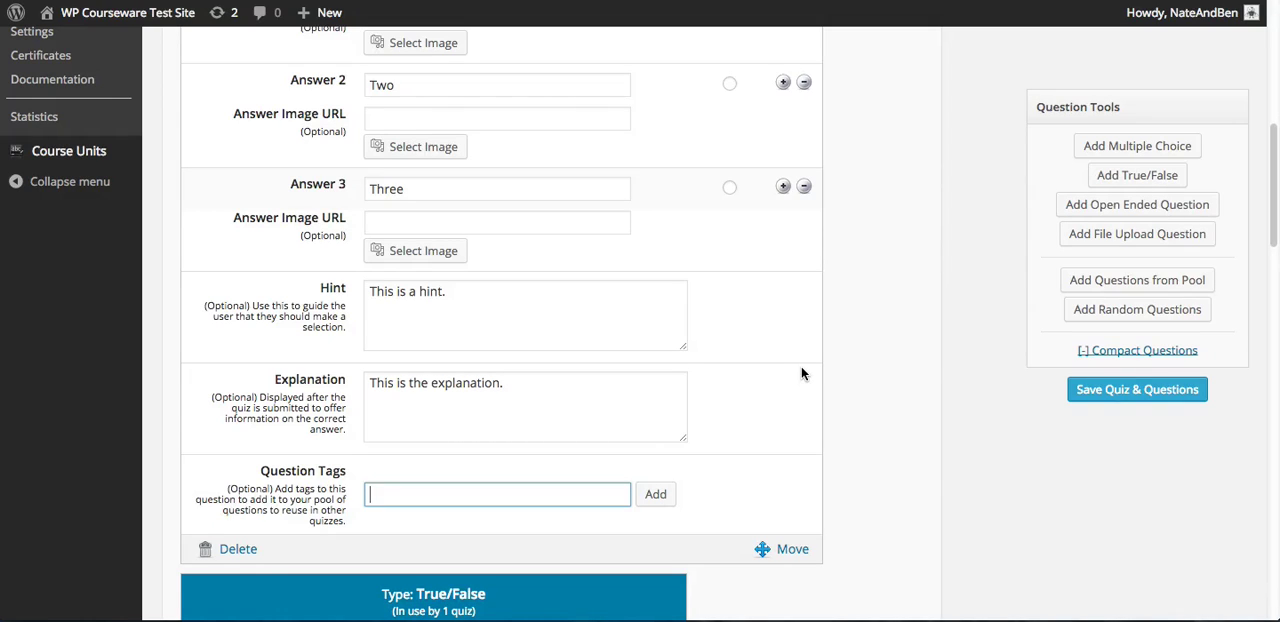
type("tag a")
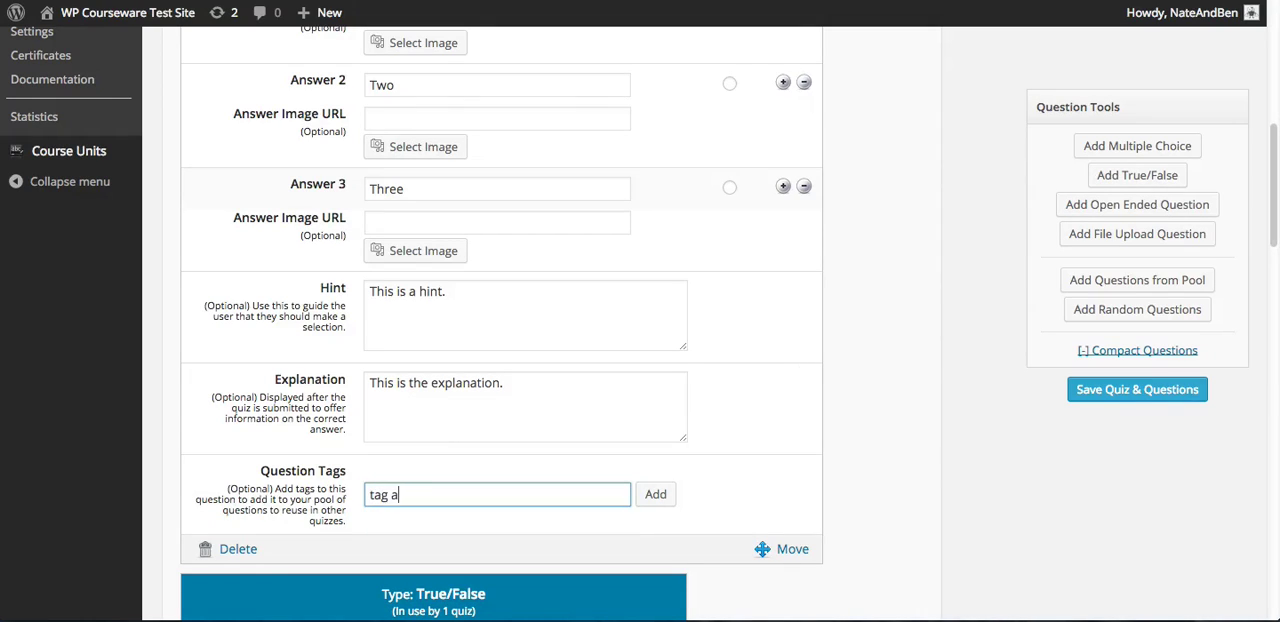
key("Return")
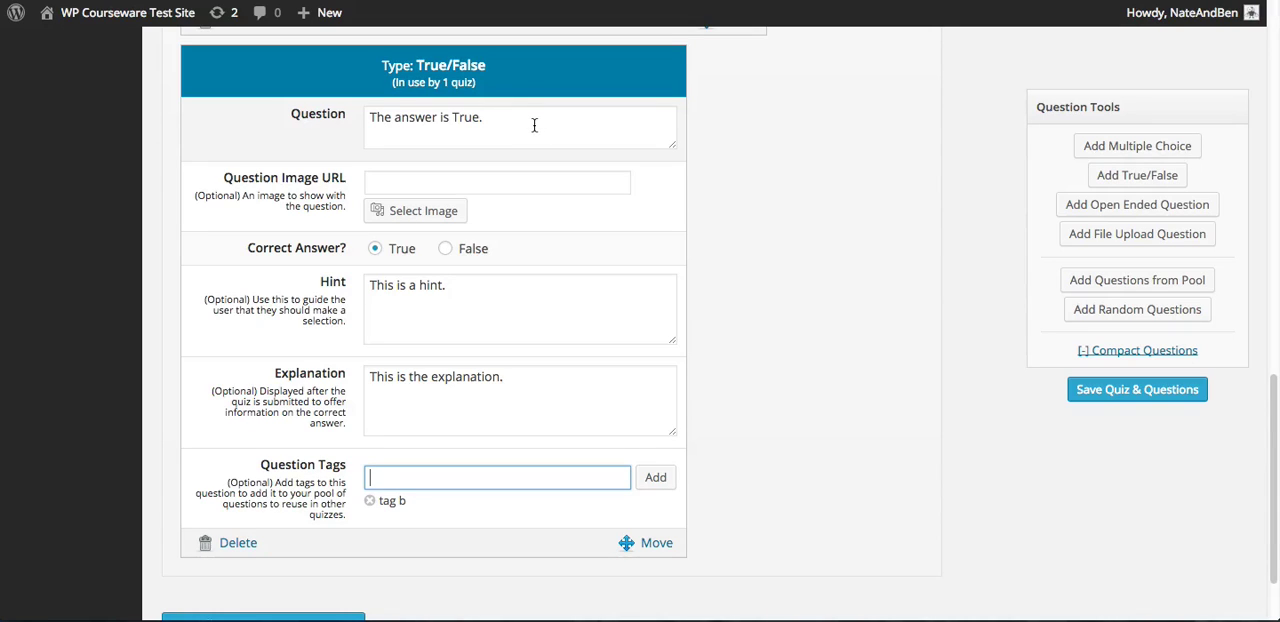
Try False as the correct answer of the True/False question, set True again, and review its hint, explanation and tags
left_click(497, 118)
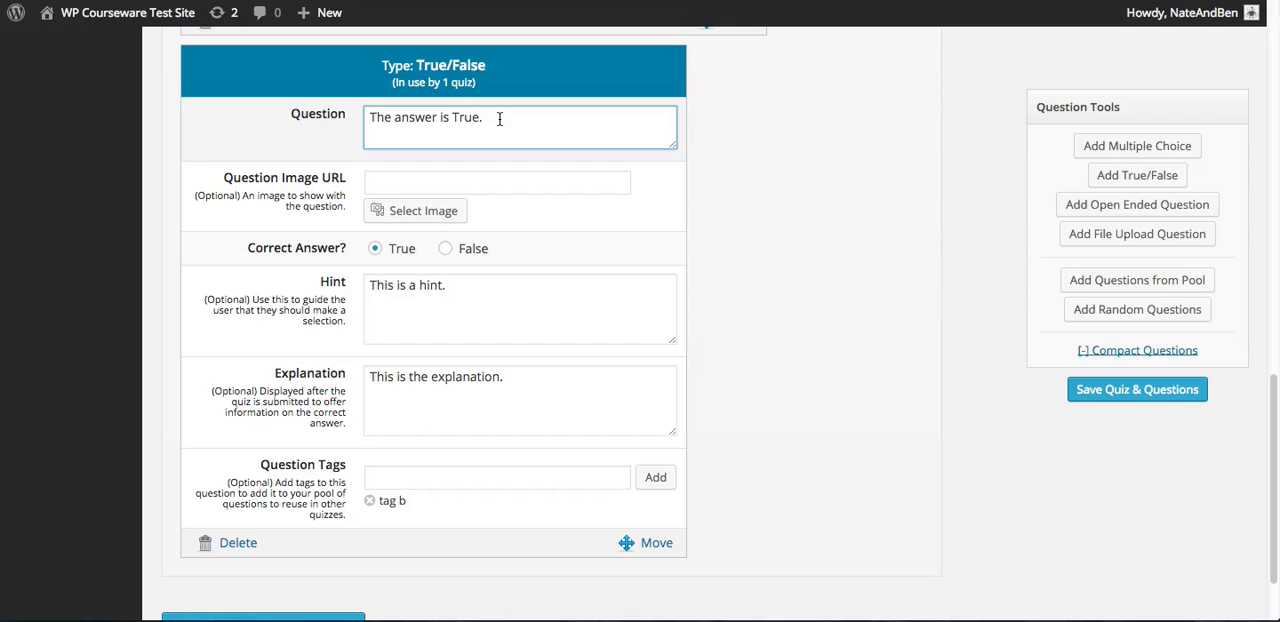
left_click(475, 176)
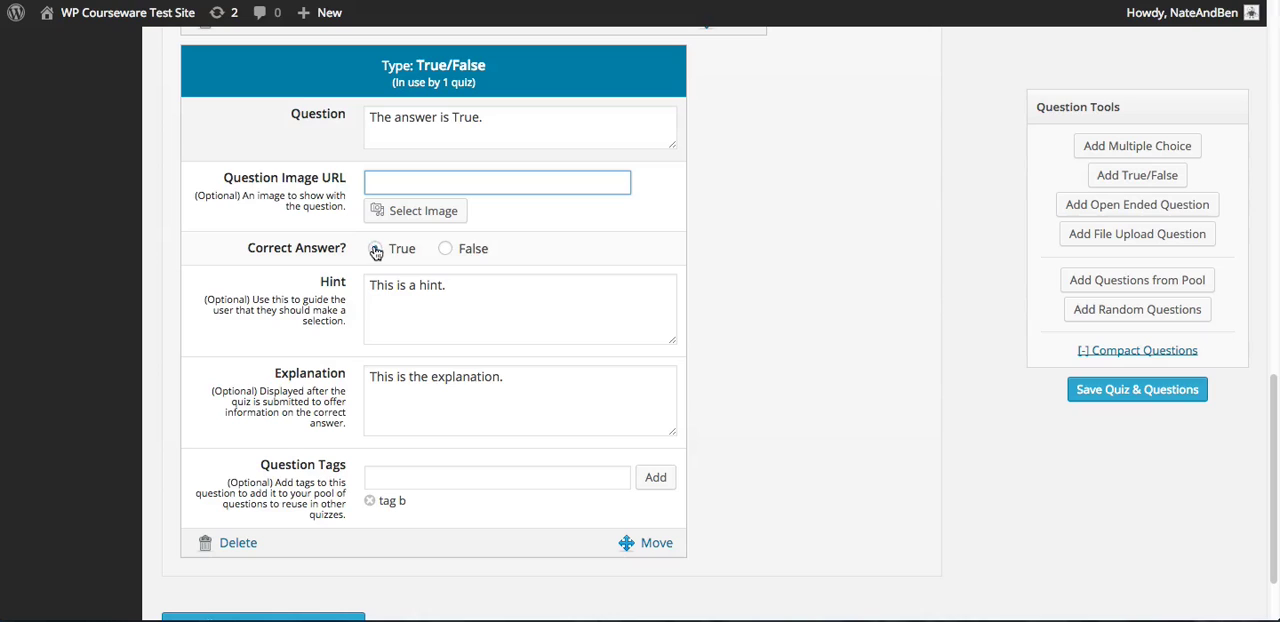
left_click(445, 249)
left_click(376, 250)
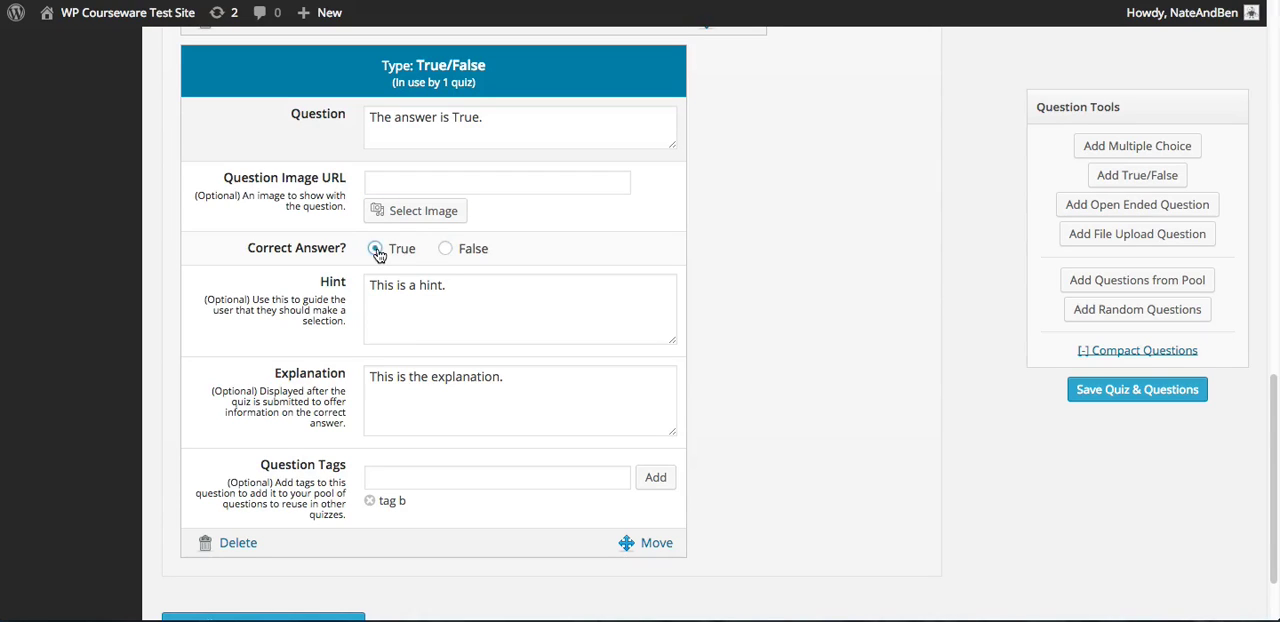
left_click(451, 287)
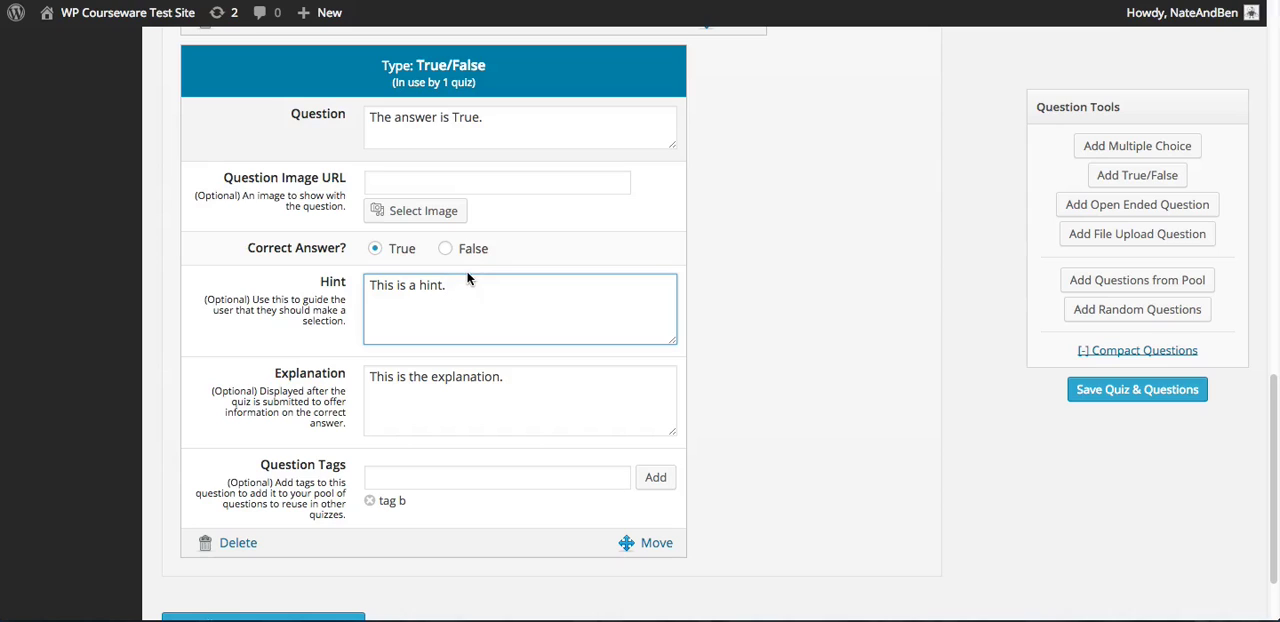
left_click(522, 377)
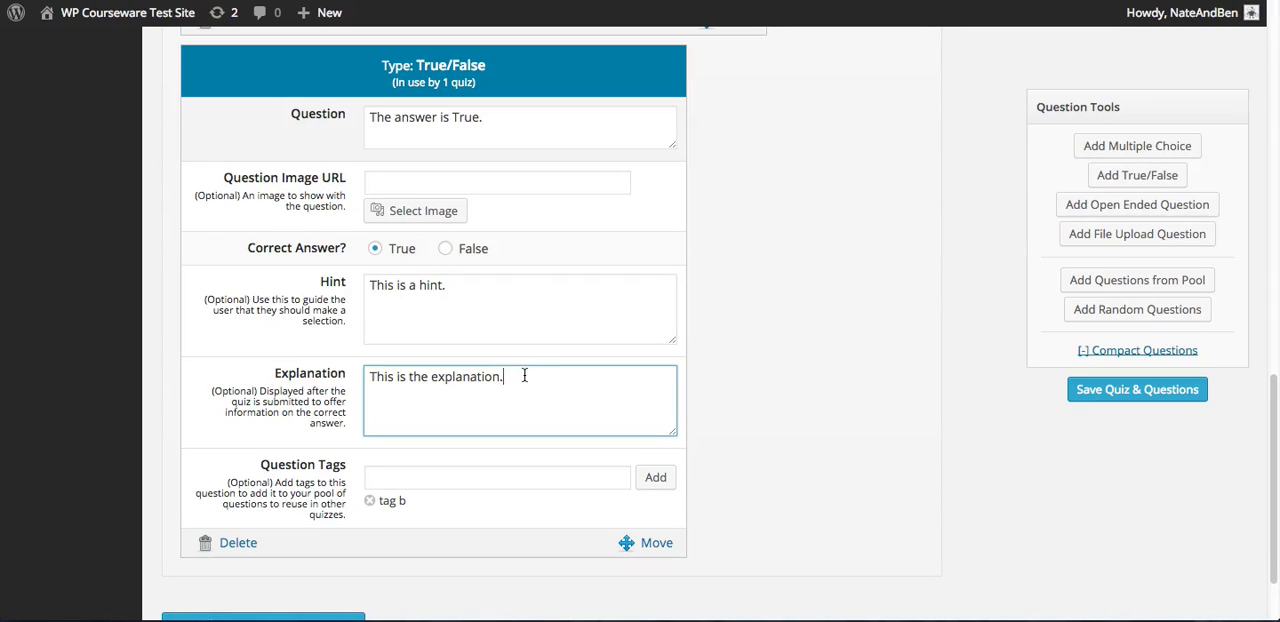
left_click(454, 482)
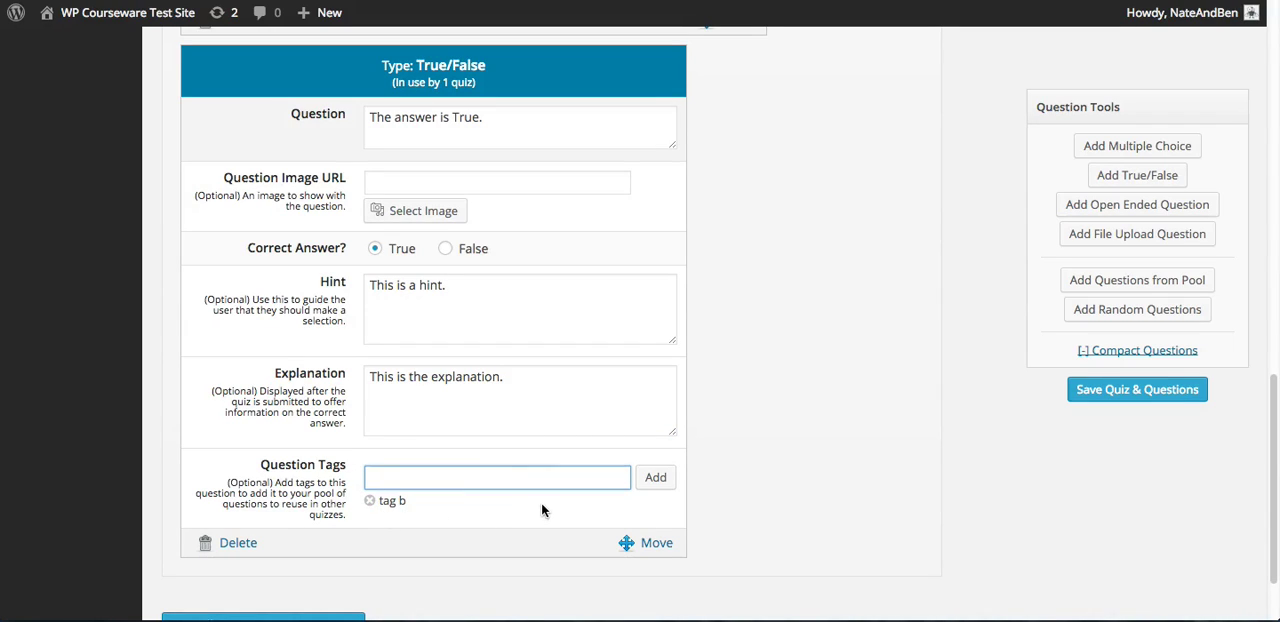
Try the answer box sizes of the Open Ended question and set it to Large Text Box, about 15 lines of text
scroll(854, 320, "down", 6)
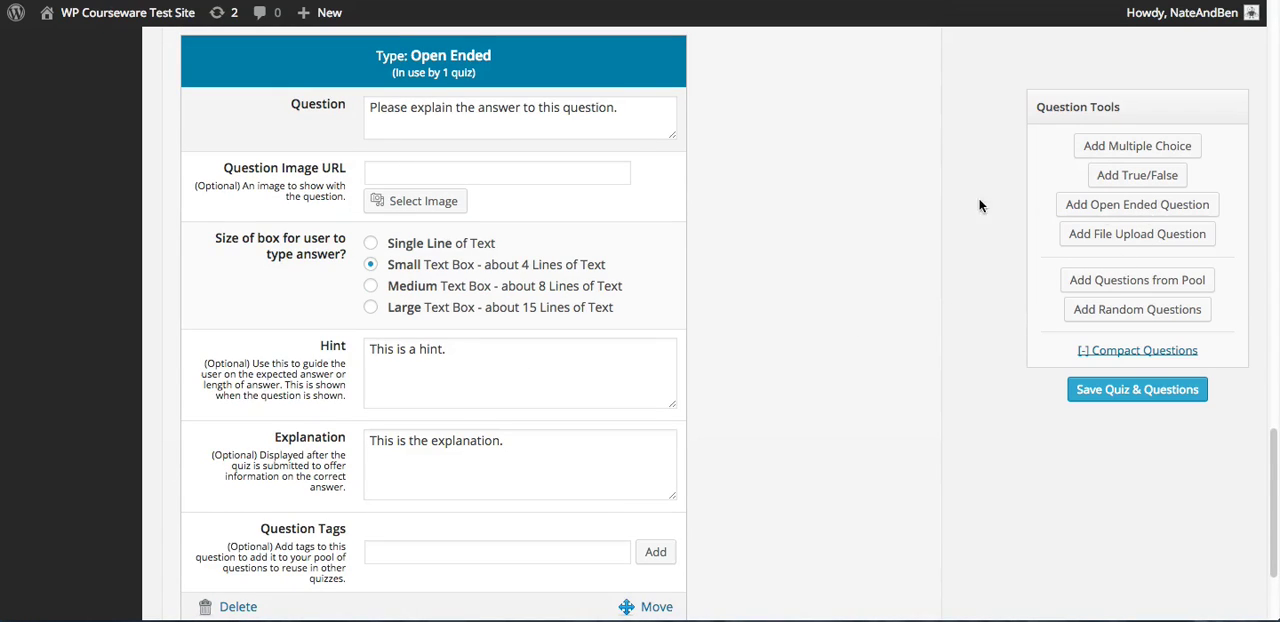
left_click(645, 116)
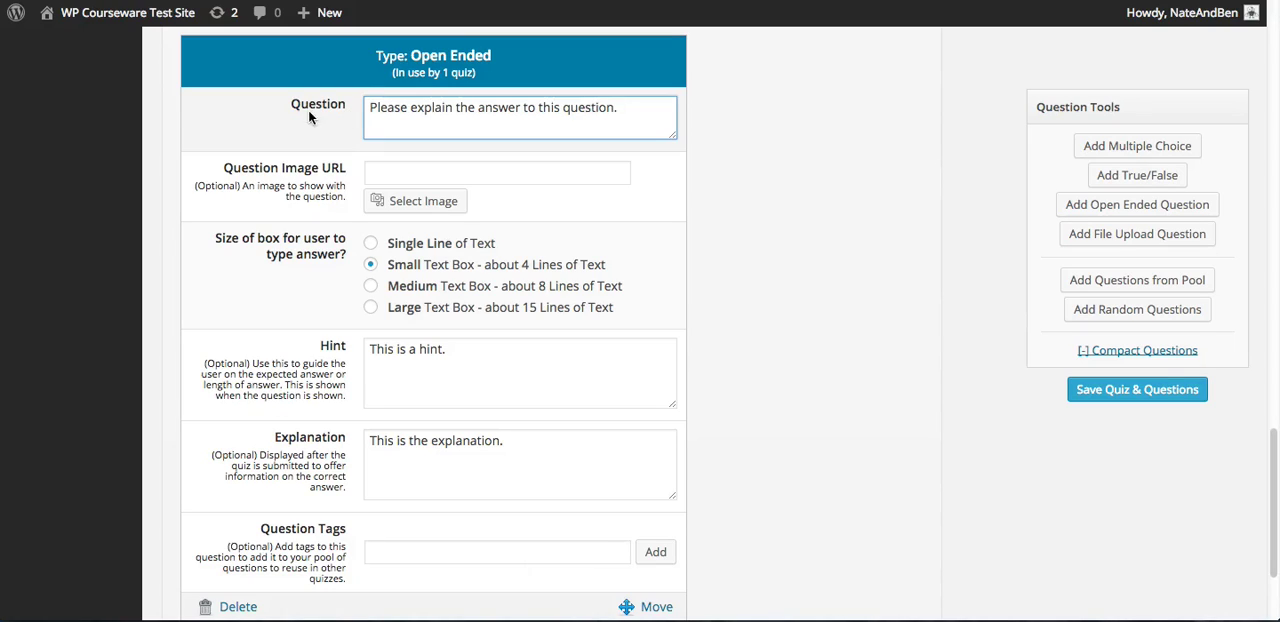
left_click(612, 174)
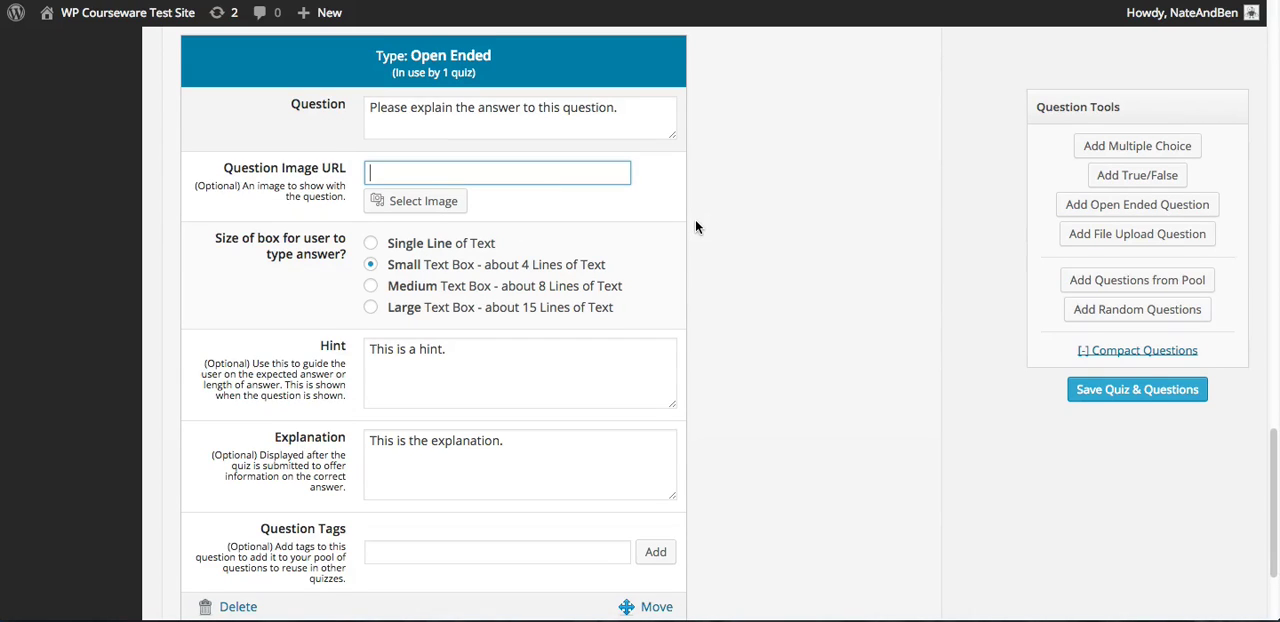
scroll(695, 227, "down", 2)
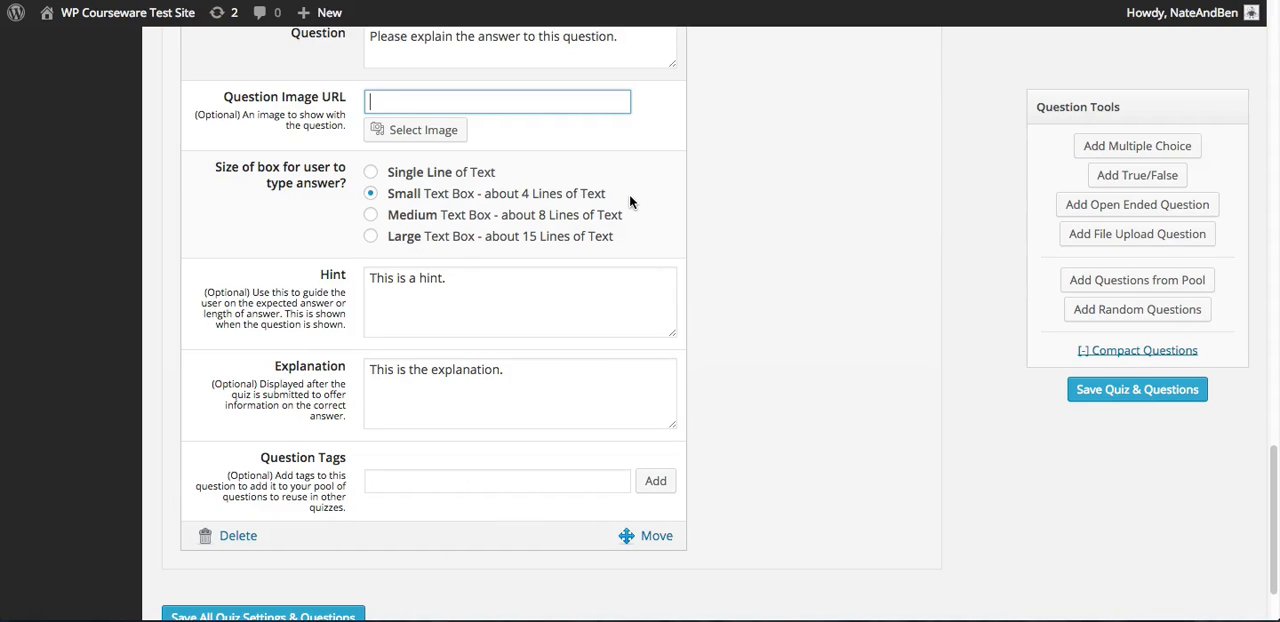
left_click(373, 173)
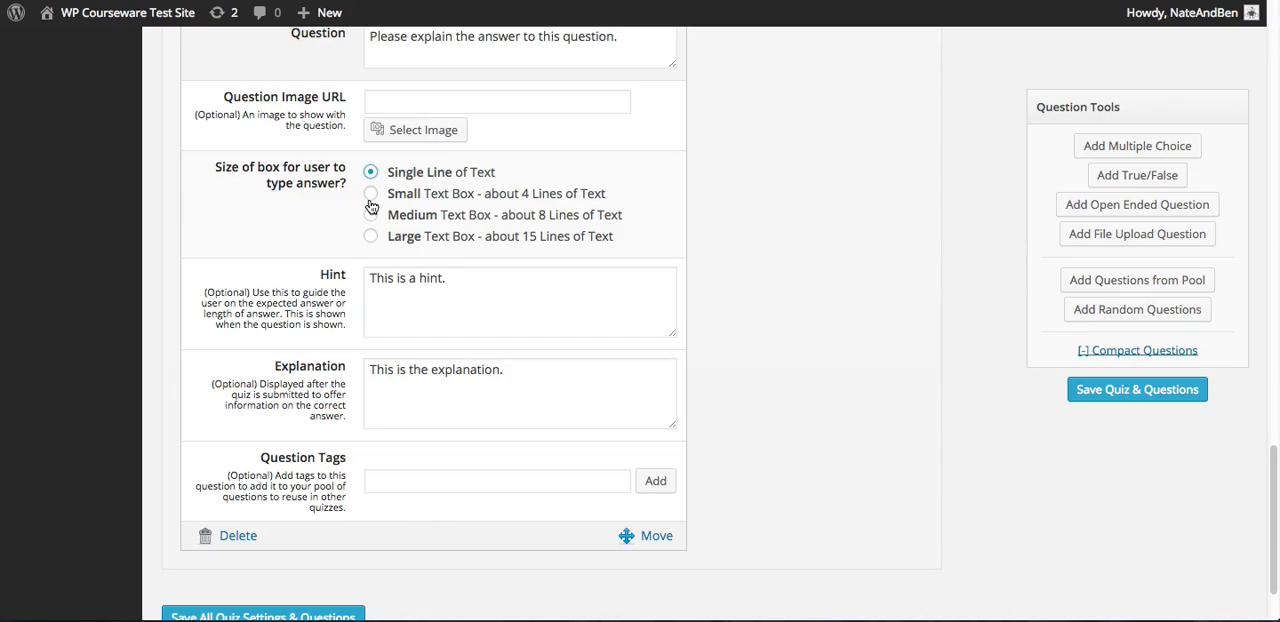
left_click(371, 195)
left_click(372, 215)
left_click(371, 240)
Review the Open Ended question's hint and explanation and add the question tag "tag c"
left_click(461, 283)
left_click(738, 293)
left_click(458, 280)
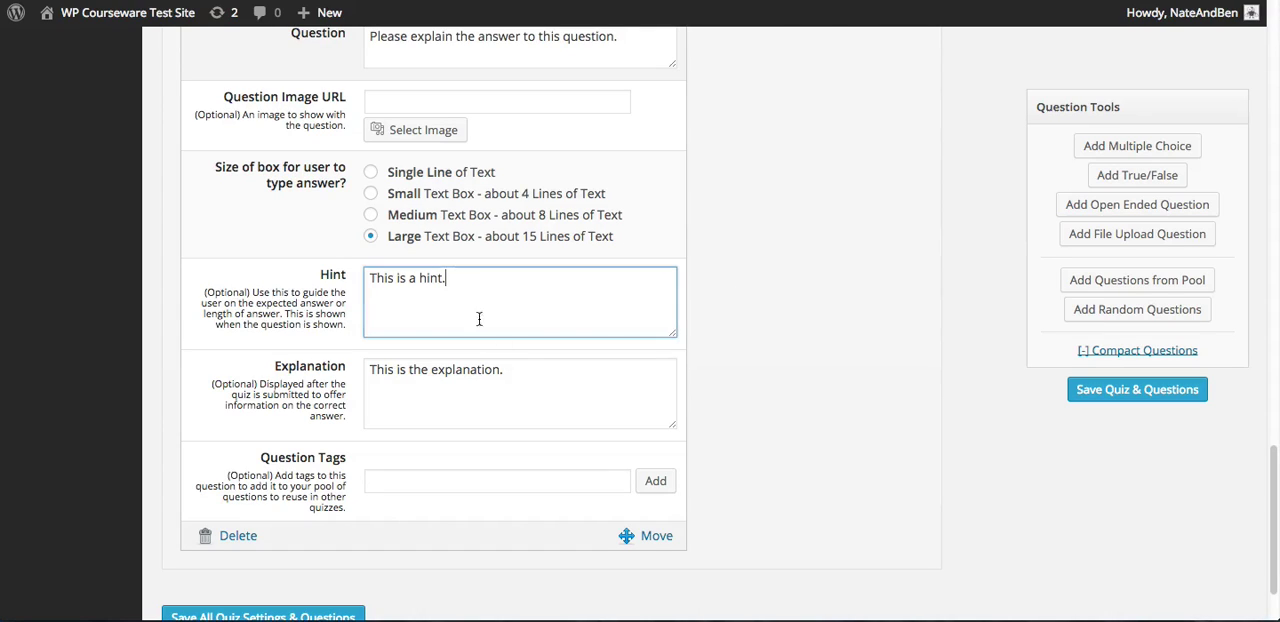
left_click(524, 376)
left_click(449, 484)
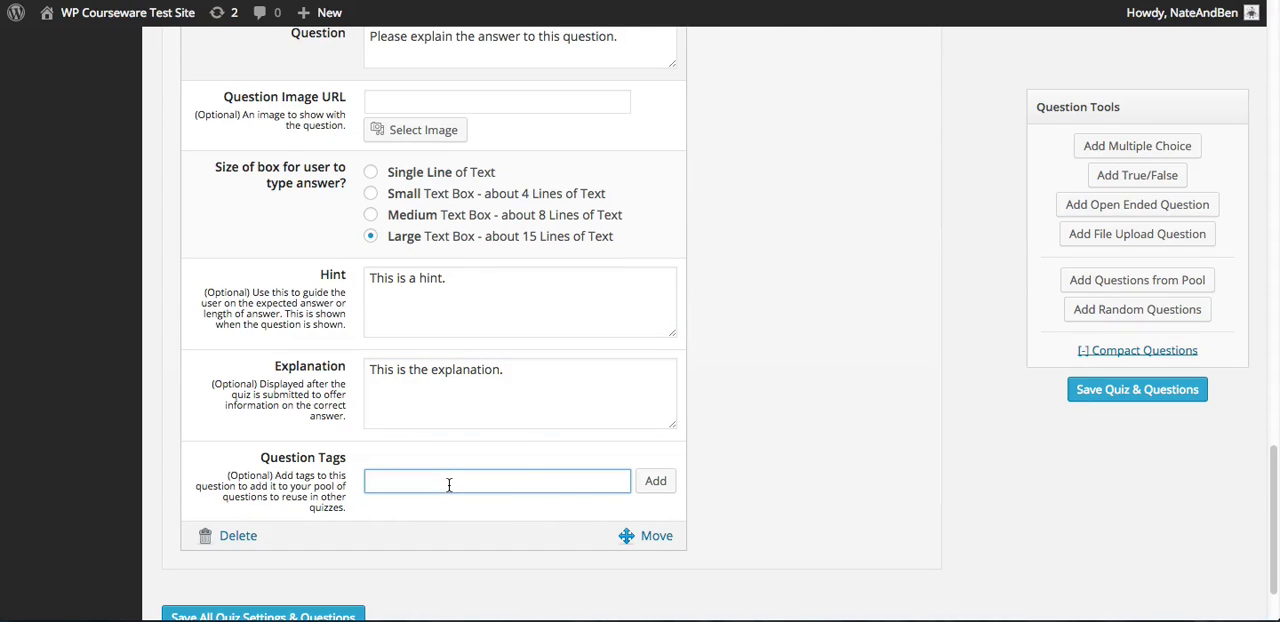
type("tag c")
key("Return")
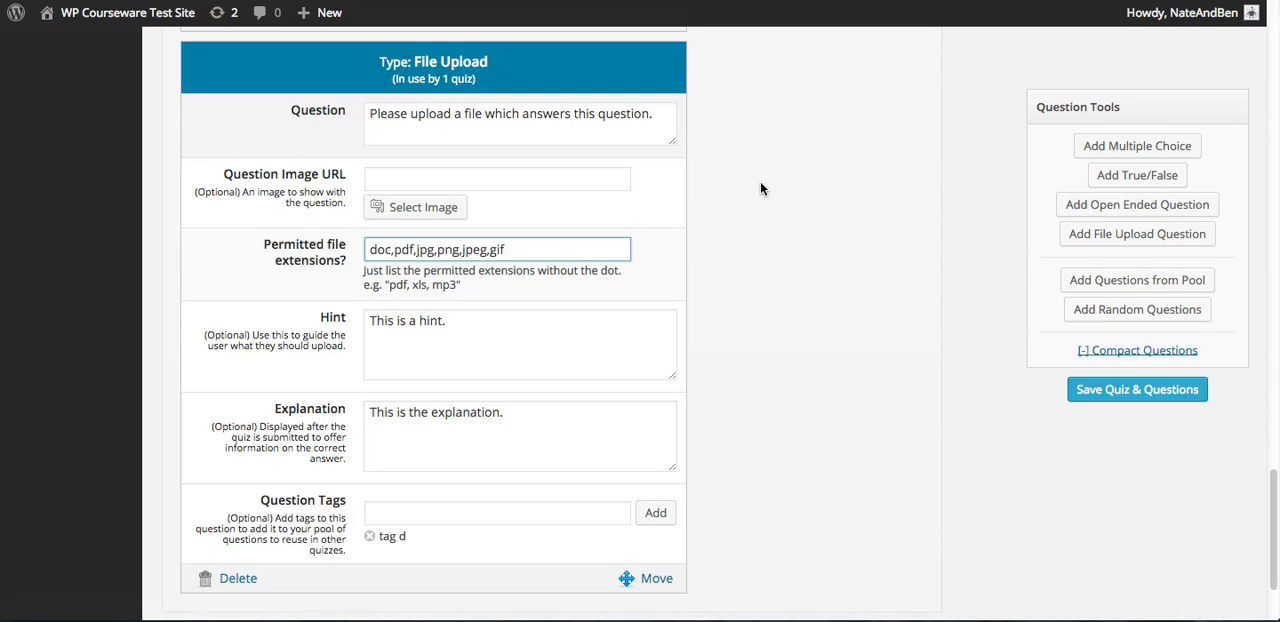
Examine the File Upload question's text, image URL, permitted file extensions, hint, explanation and question tags
left_click(657, 115)
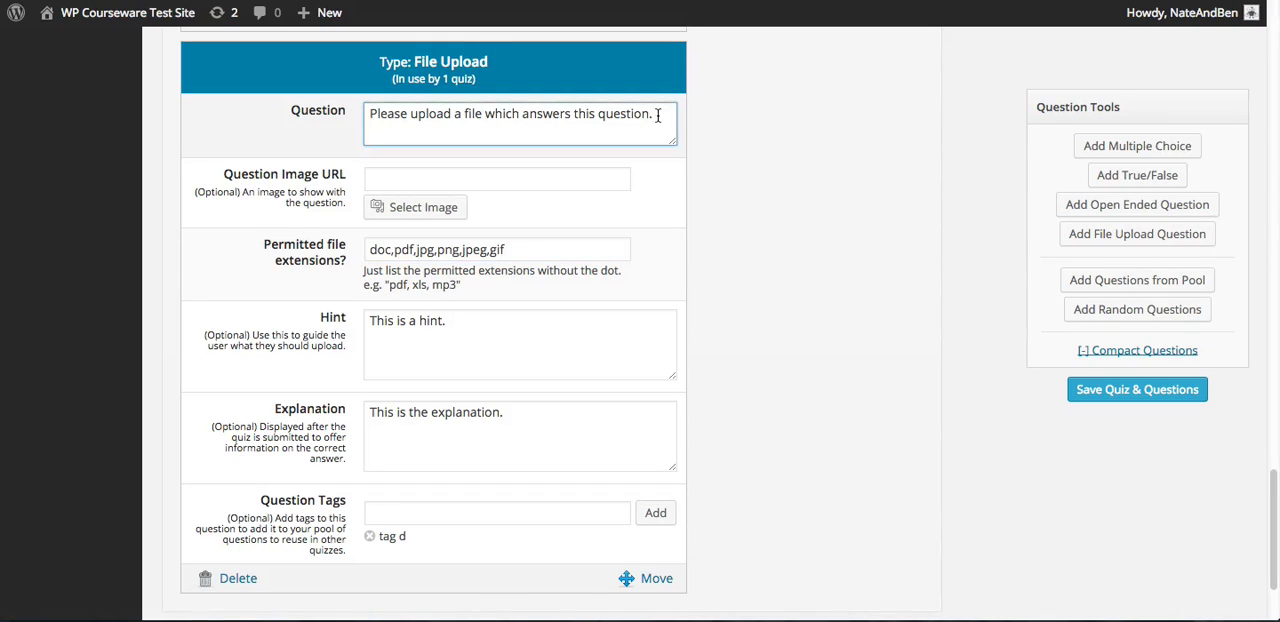
left_click(593, 179)
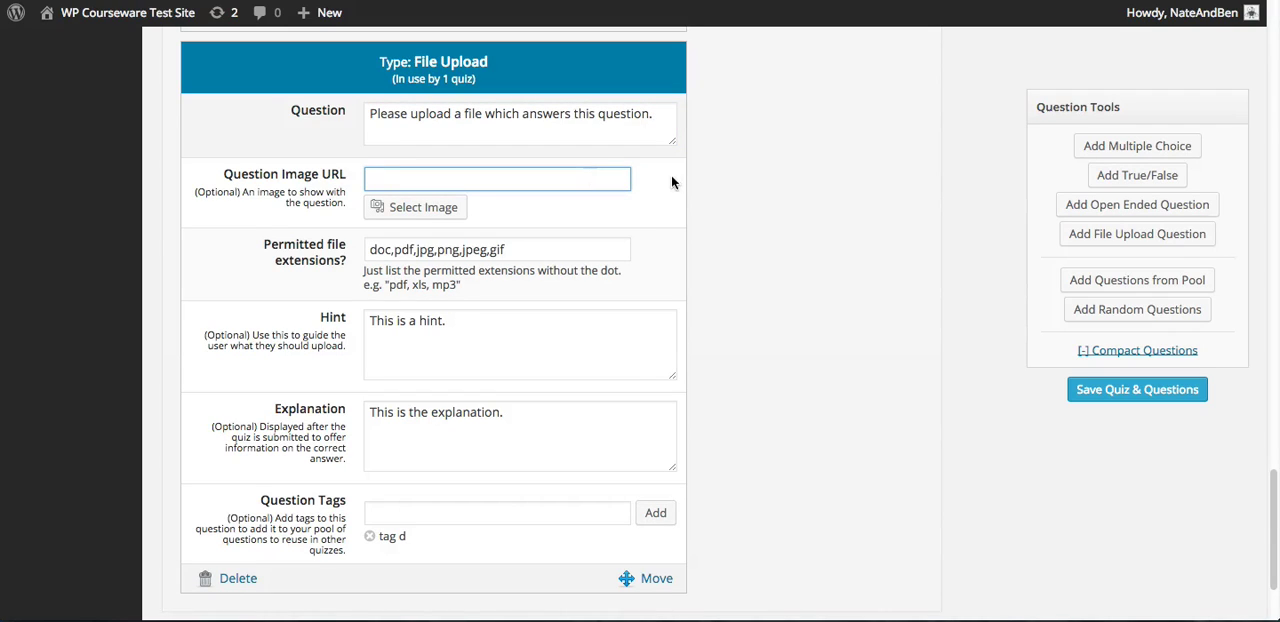
left_click(557, 248)
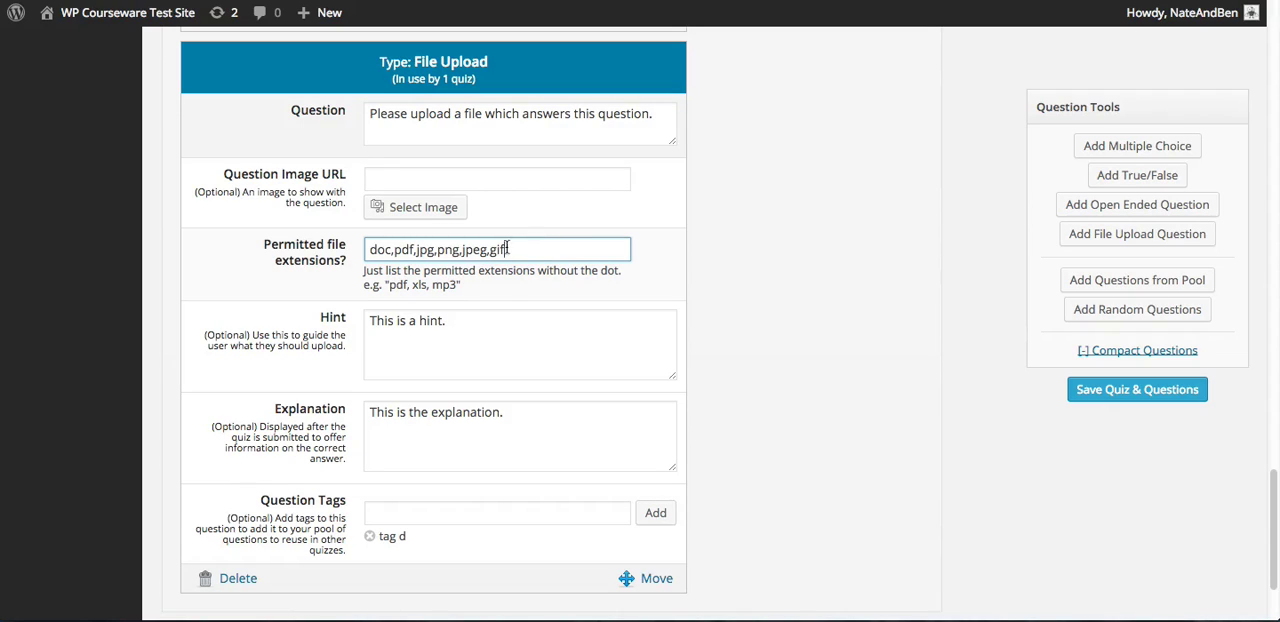
left_click_drag(516, 250, 366, 250)
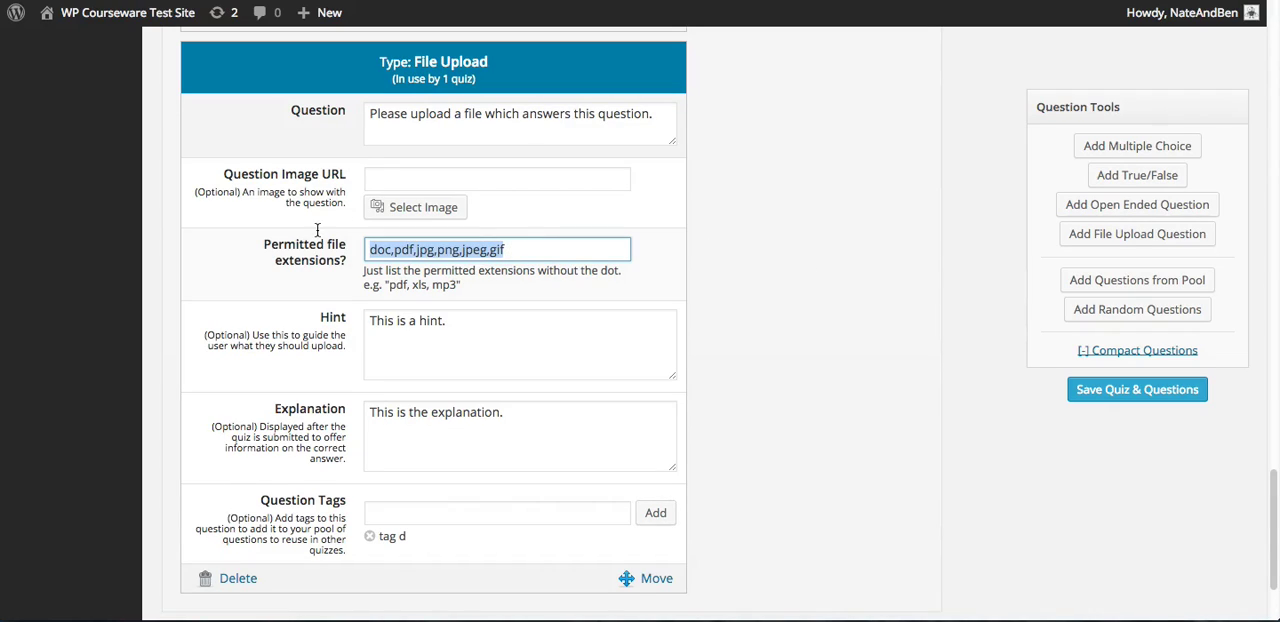
left_click(718, 270)
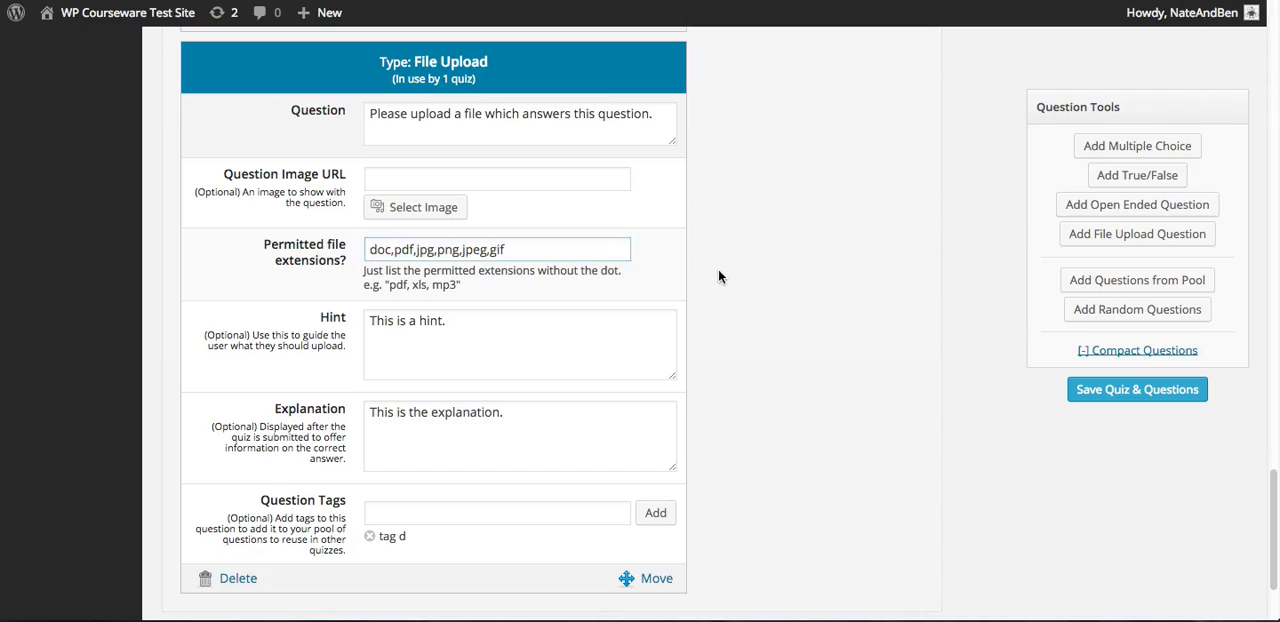
left_click(535, 252)
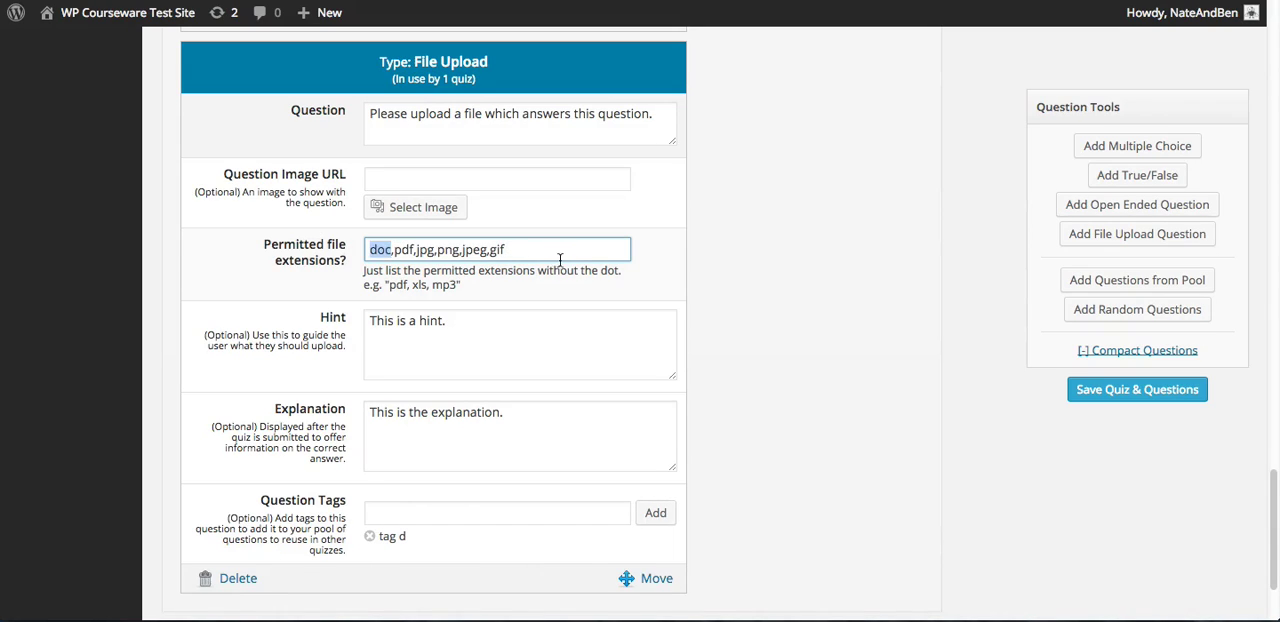
left_click(745, 258)
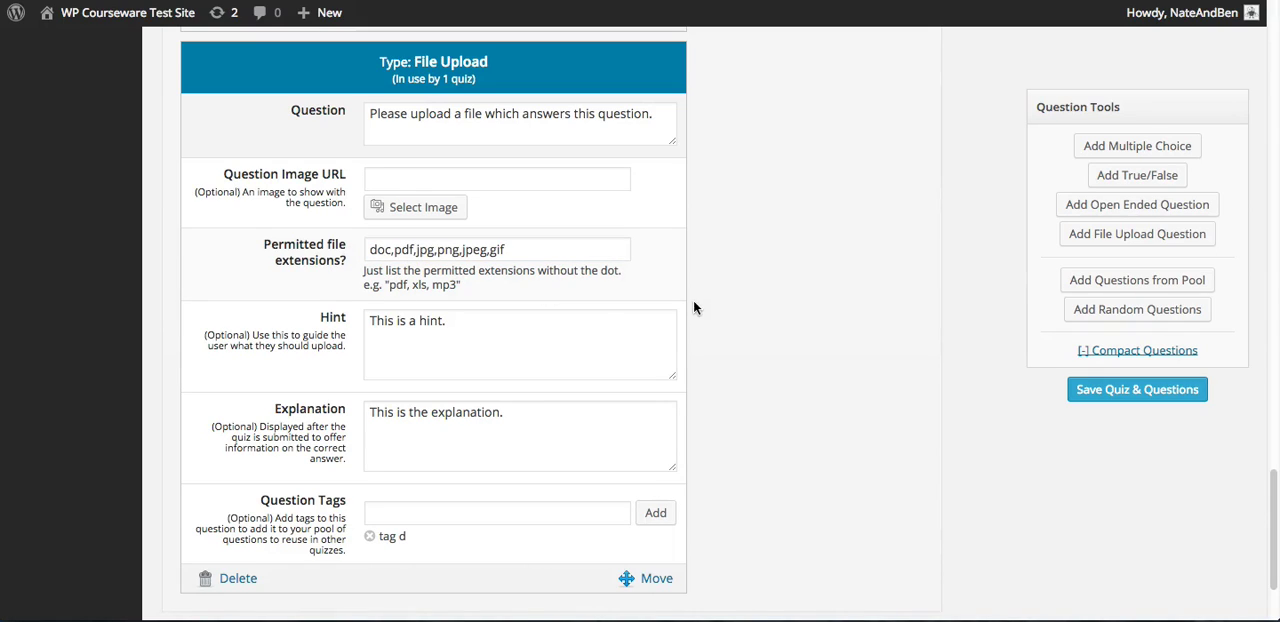
left_click(520, 251)
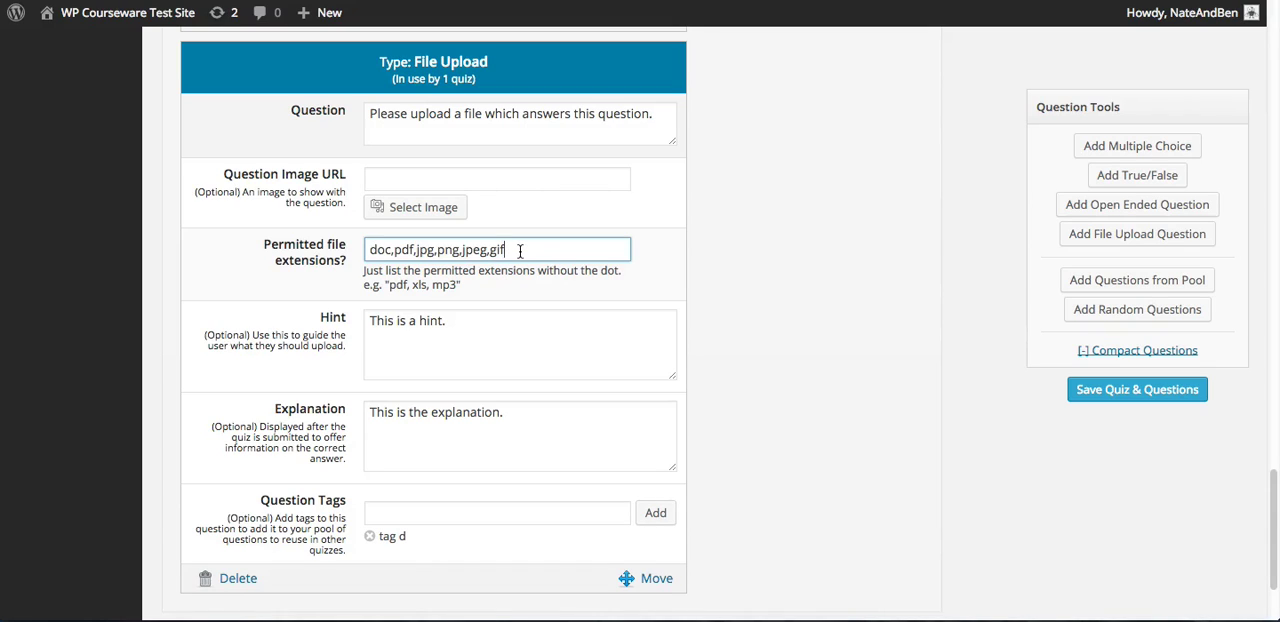
left_click(458, 322)
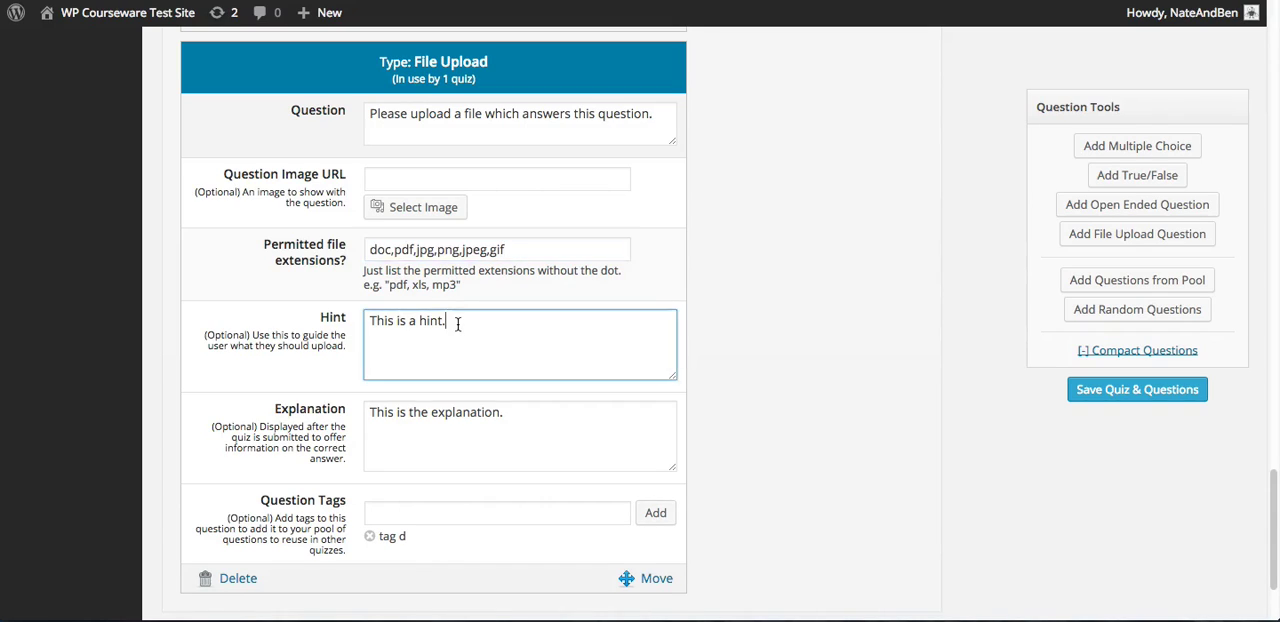
left_click(542, 412)
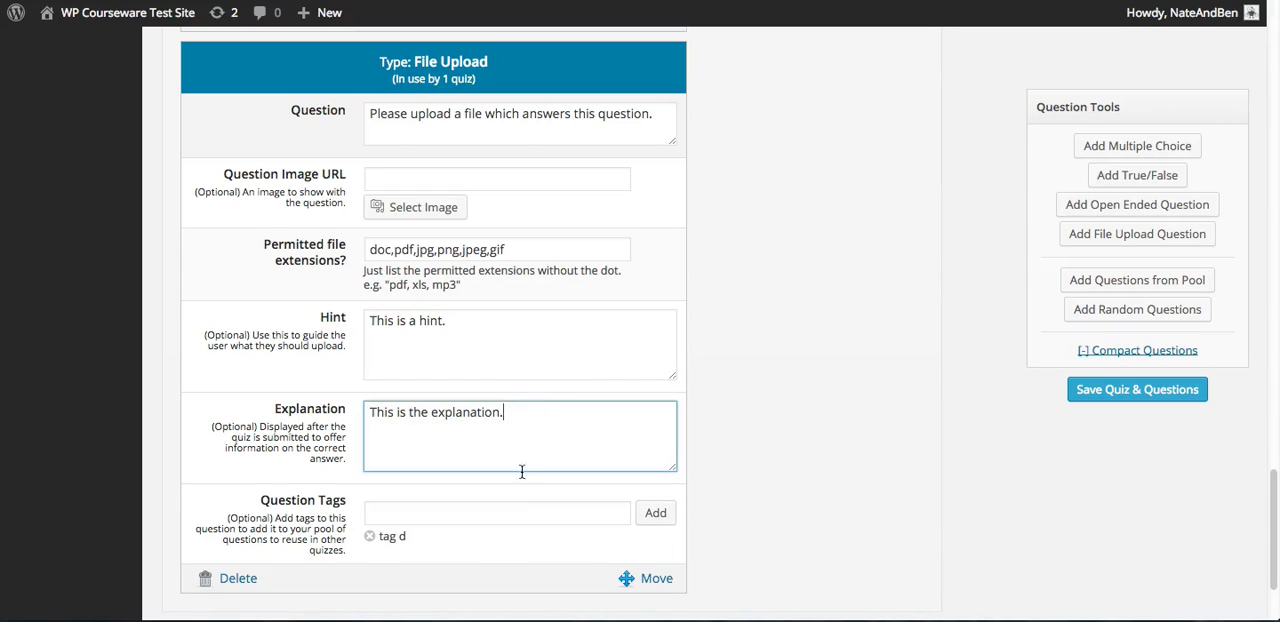
left_click(506, 513)
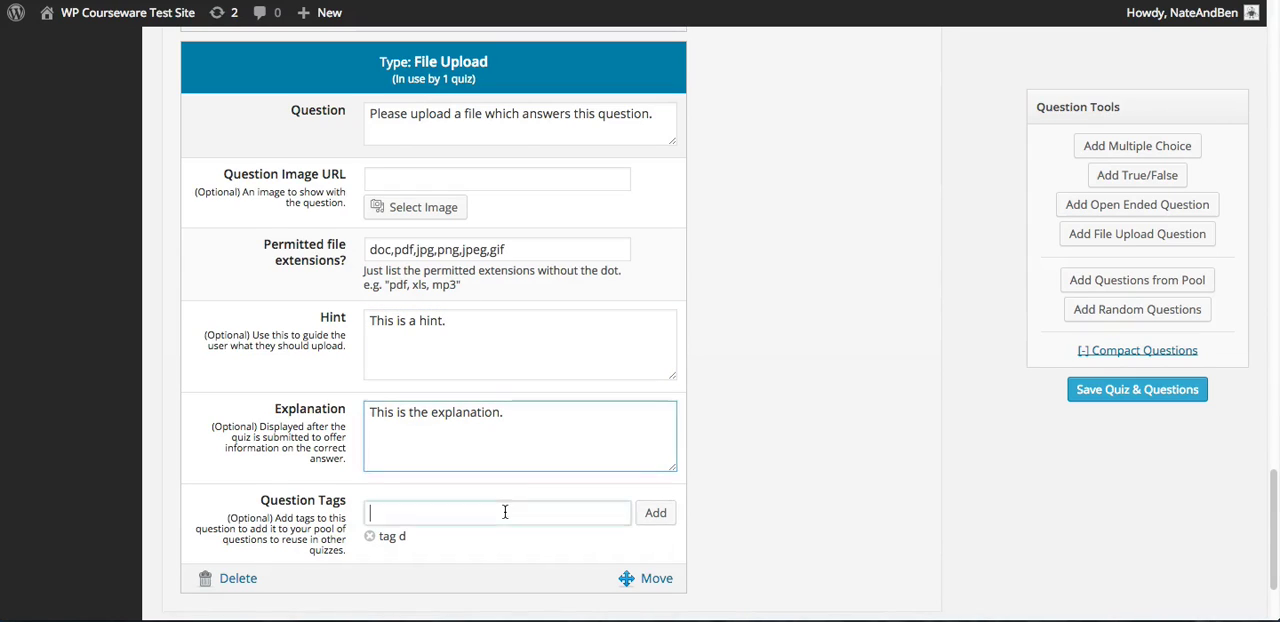
left_click(756, 402)
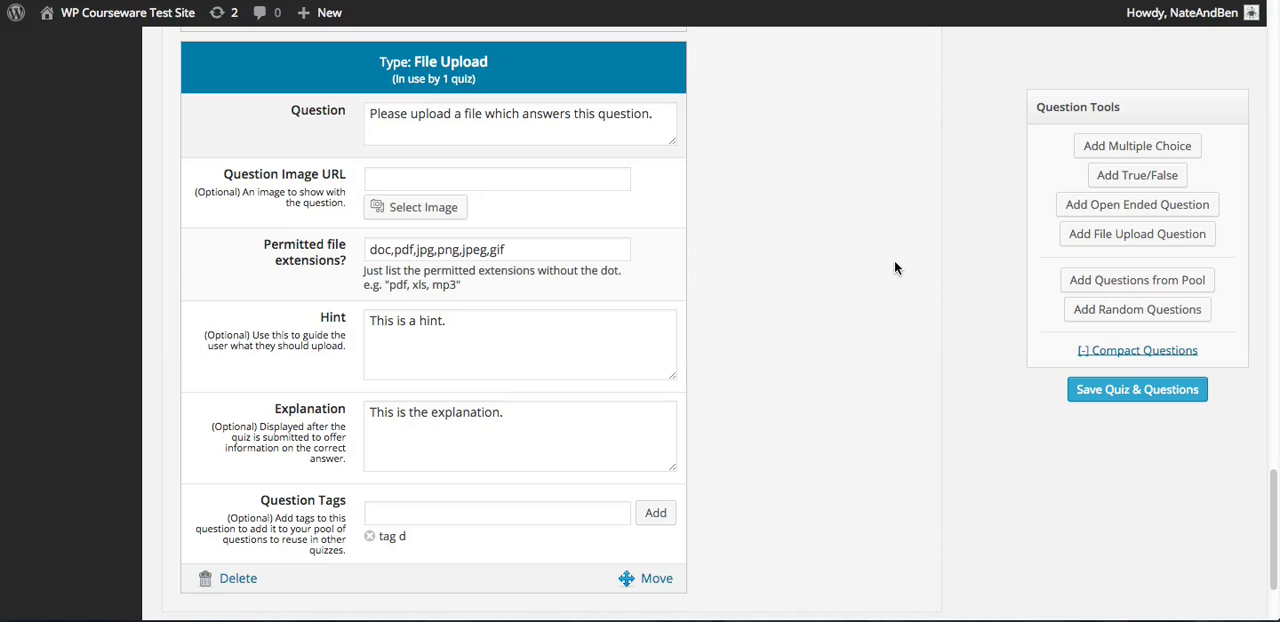
scroll(893, 260, "up", 7)
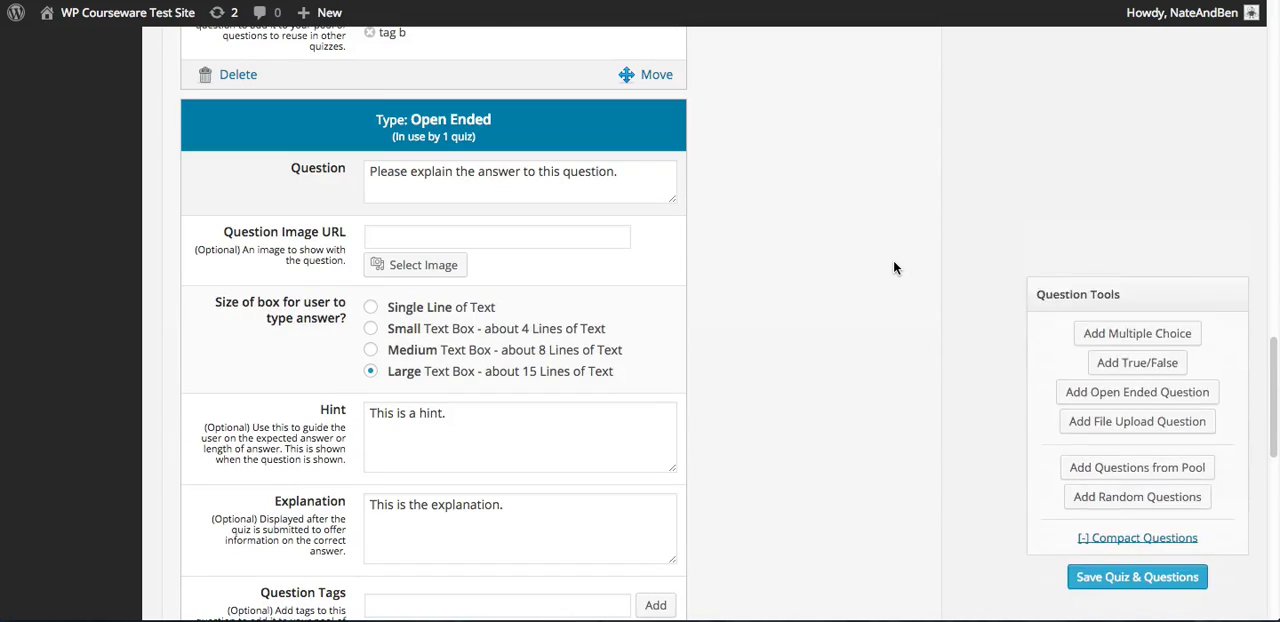
scroll(893, 263, "up", 5)
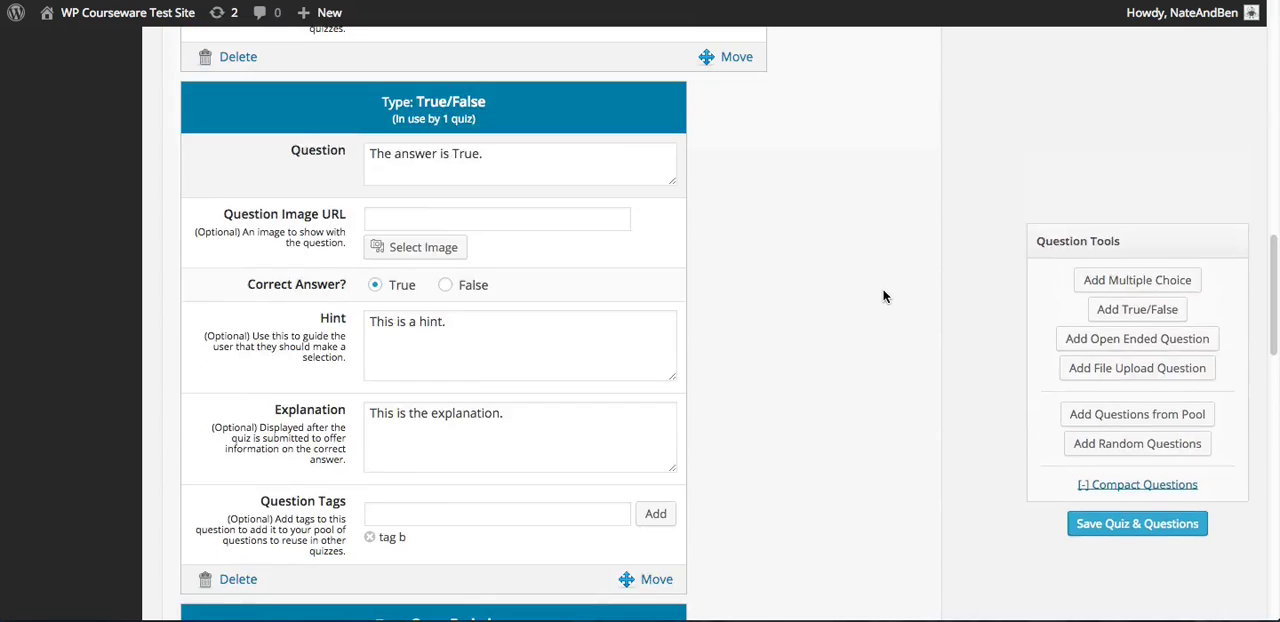
Collapse the quiz questions to the compact view and look through the shortened question list
scroll(884, 294, "up", 6)
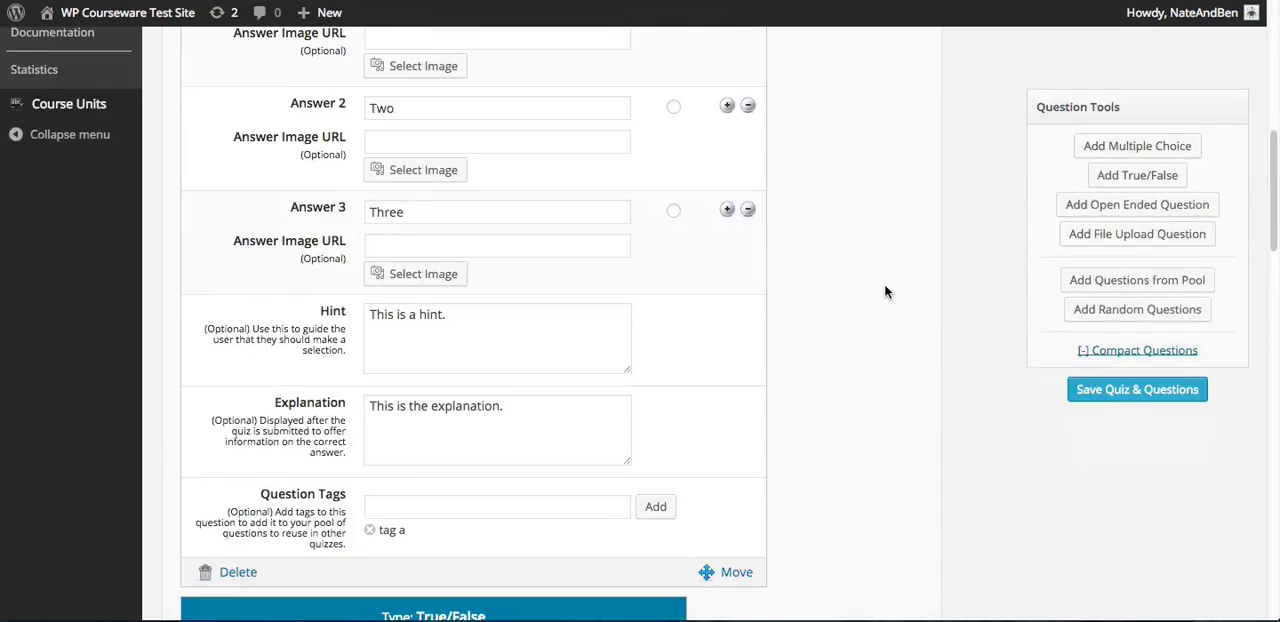
scroll(884, 291, "up", 5)
scroll(884, 291, "down", 4)
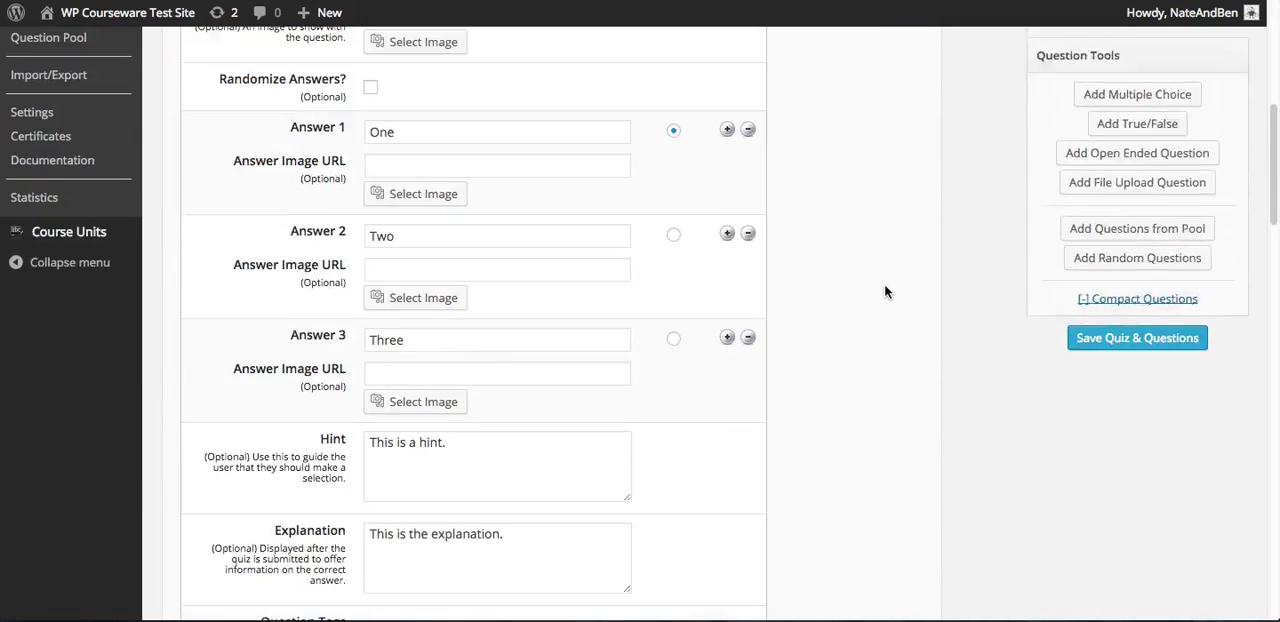
scroll(884, 291, "up", 3)
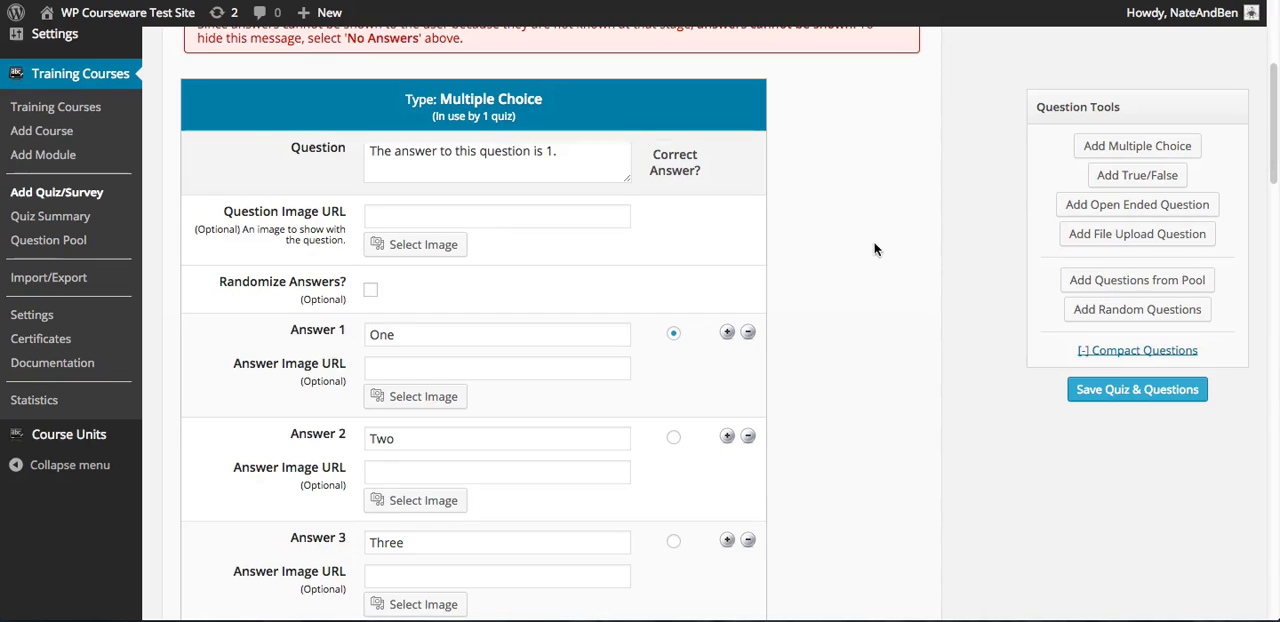
left_click(1181, 354)
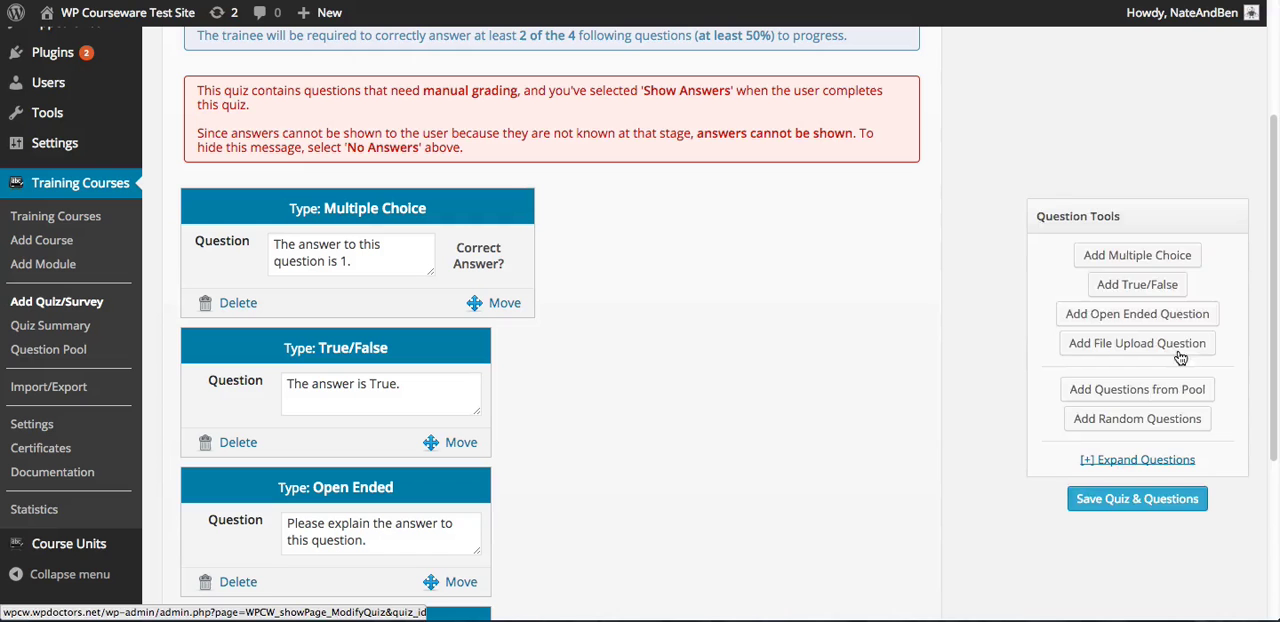
right_click(962, 346)
left_click(890, 341)
scroll(689, 291, "down", 1)
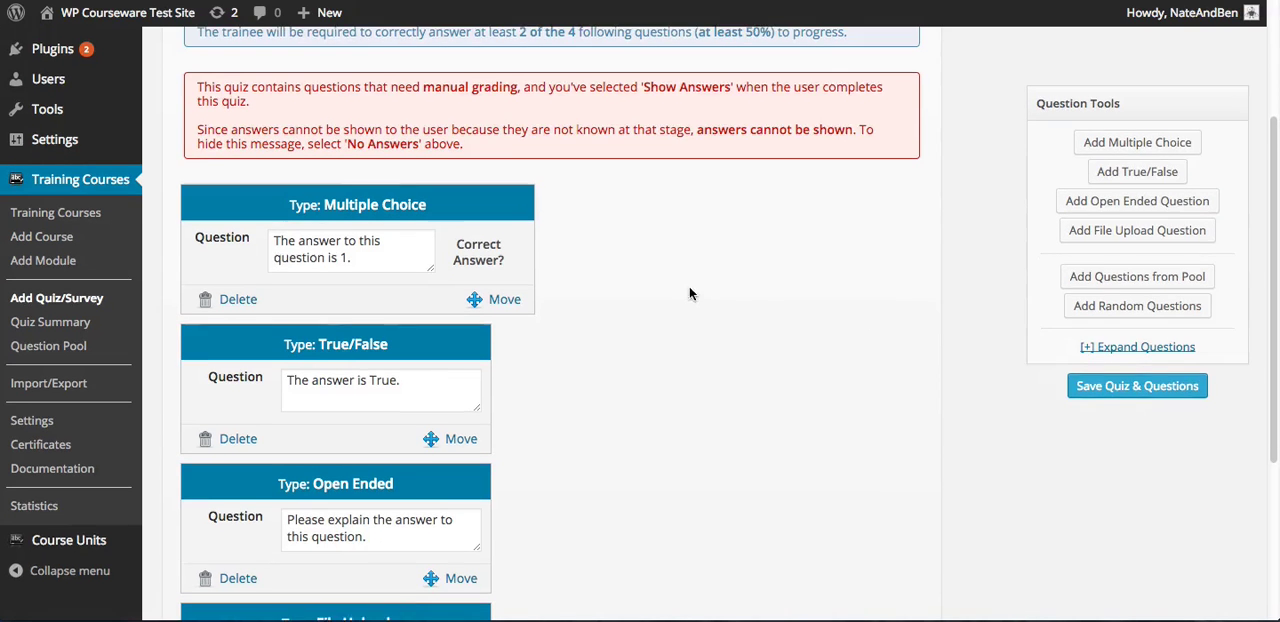
scroll(695, 288, "down", 2)
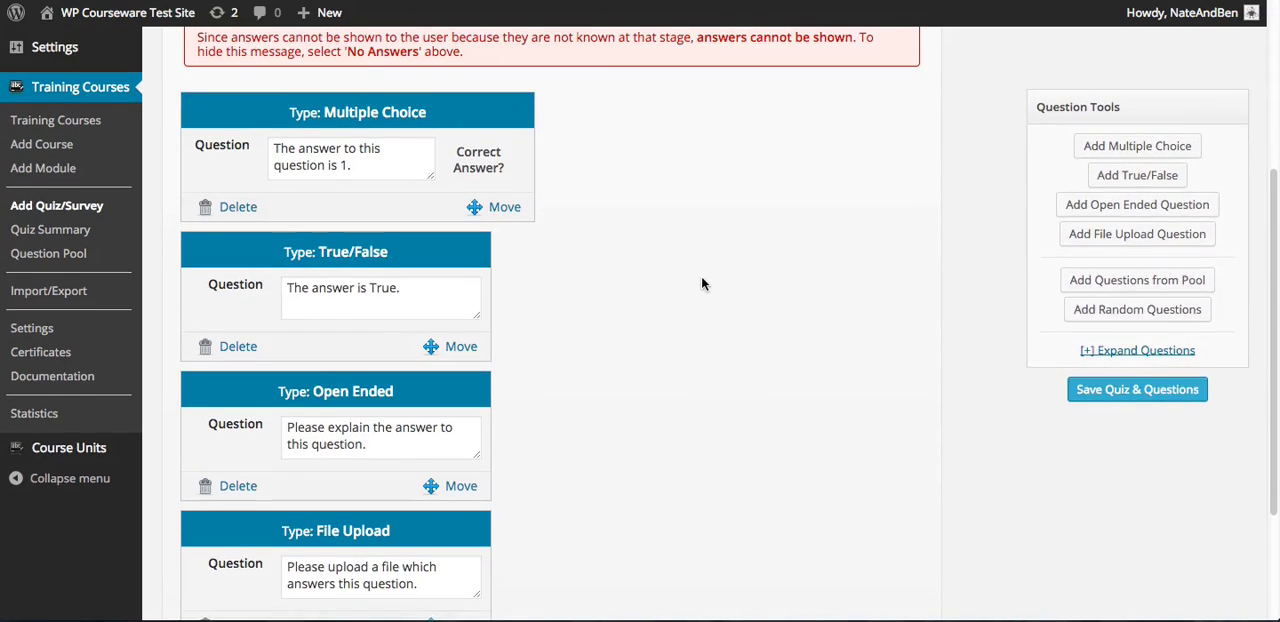
scroll(701, 280, "down", 1)
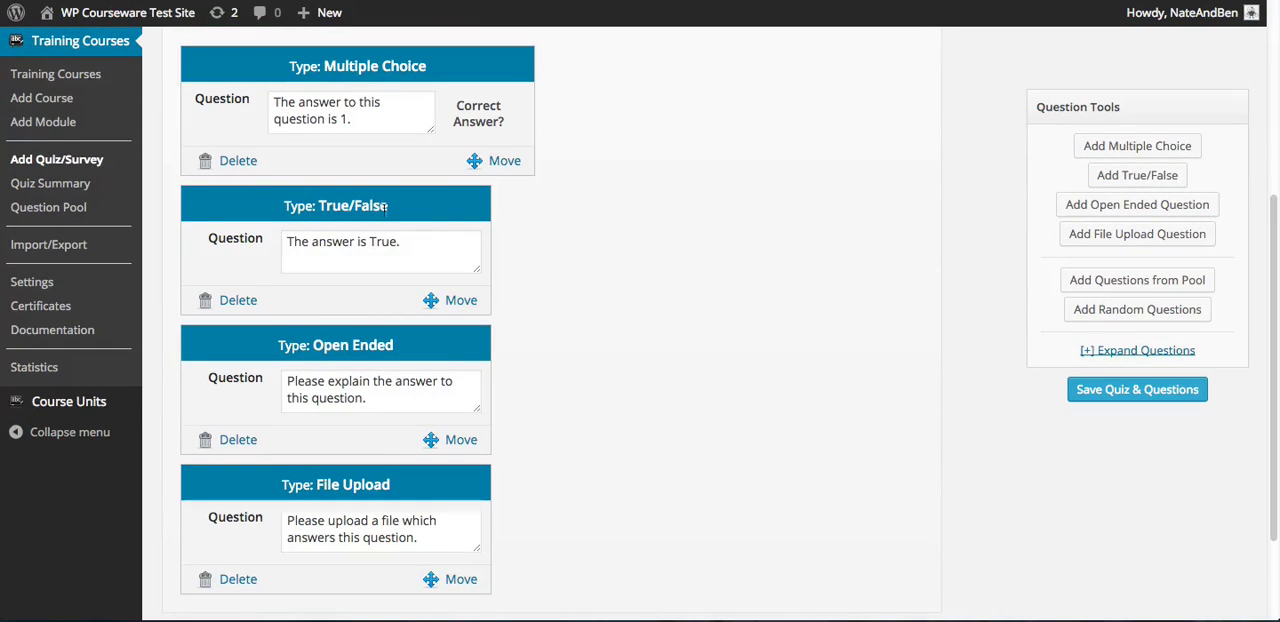
Try moving the True/False question above the Multiple Choice question and expand all questions again
scroll(614, 277, "up", 1)
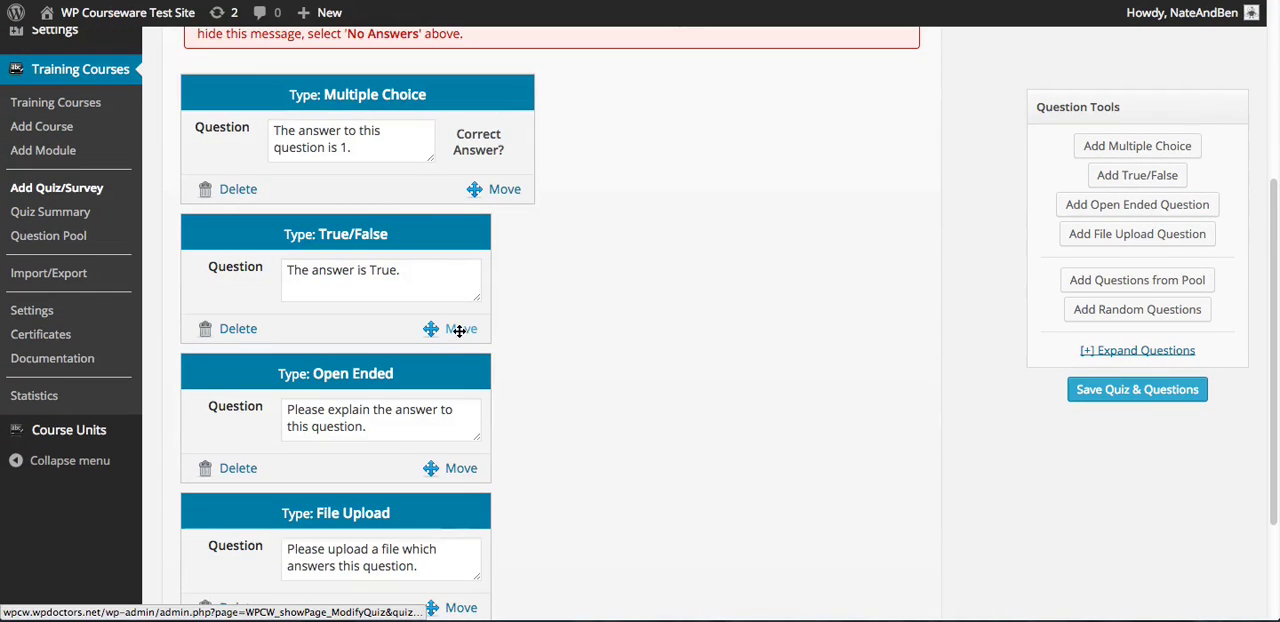
left_click_drag(459, 331, 477, 171)
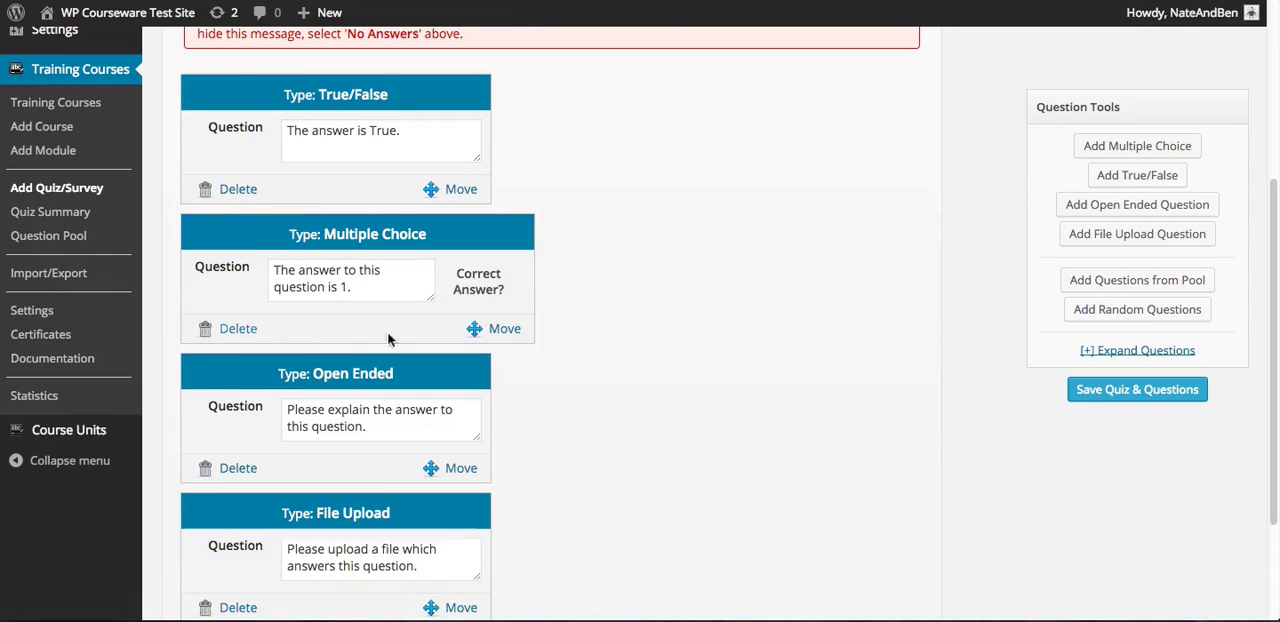
left_click(1165, 352)
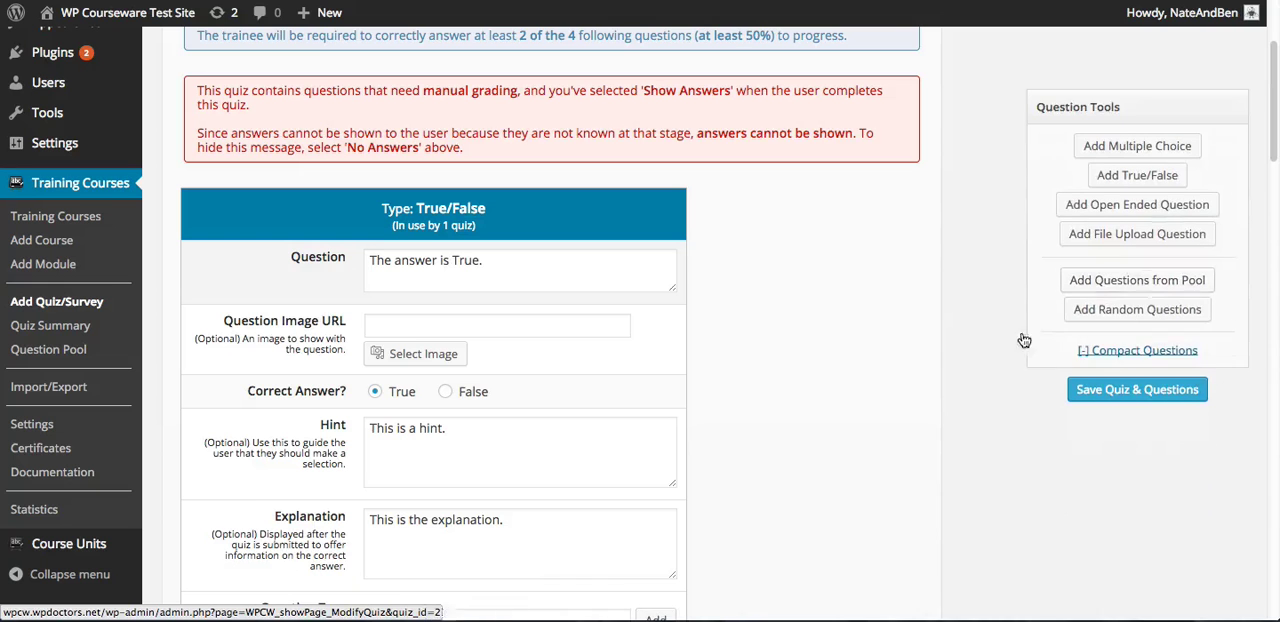
scroll(864, 362, "down", 2)
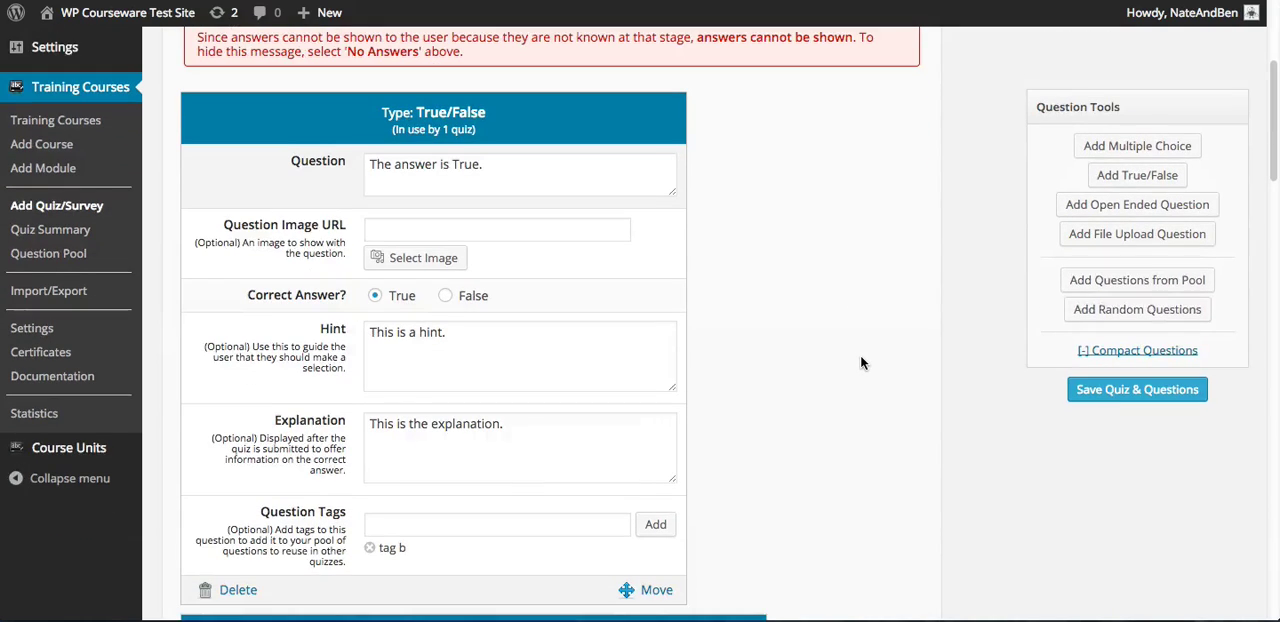
scroll(862, 360, "up", 1)
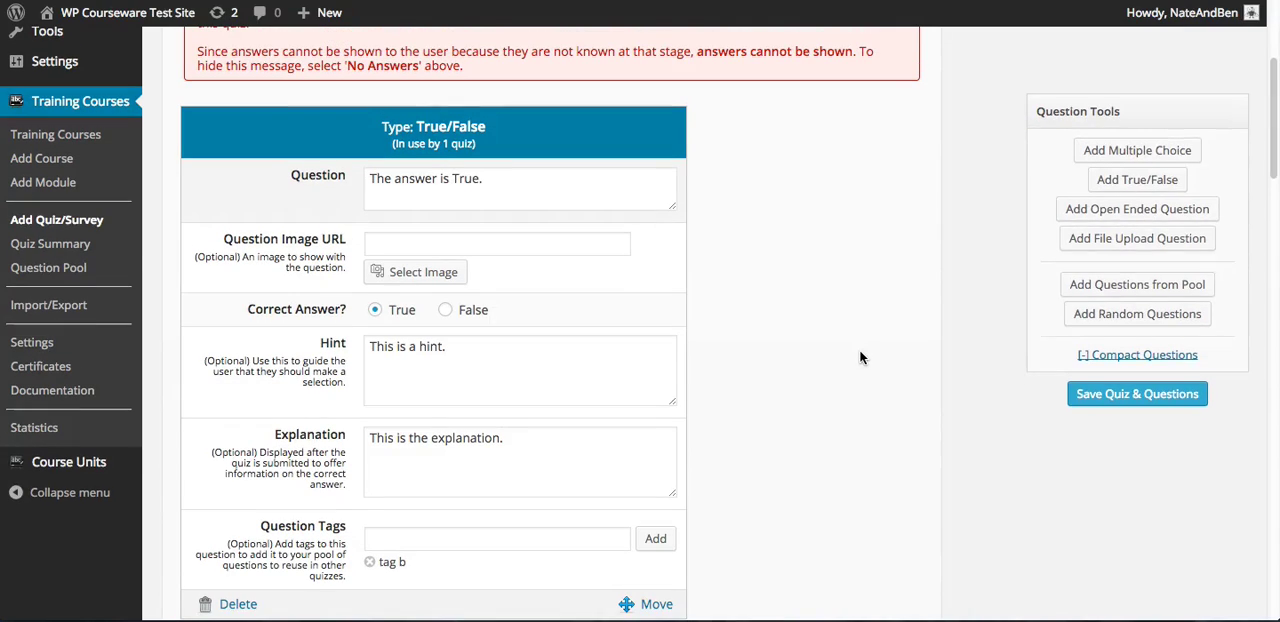
scroll(901, 211, "up", 5)
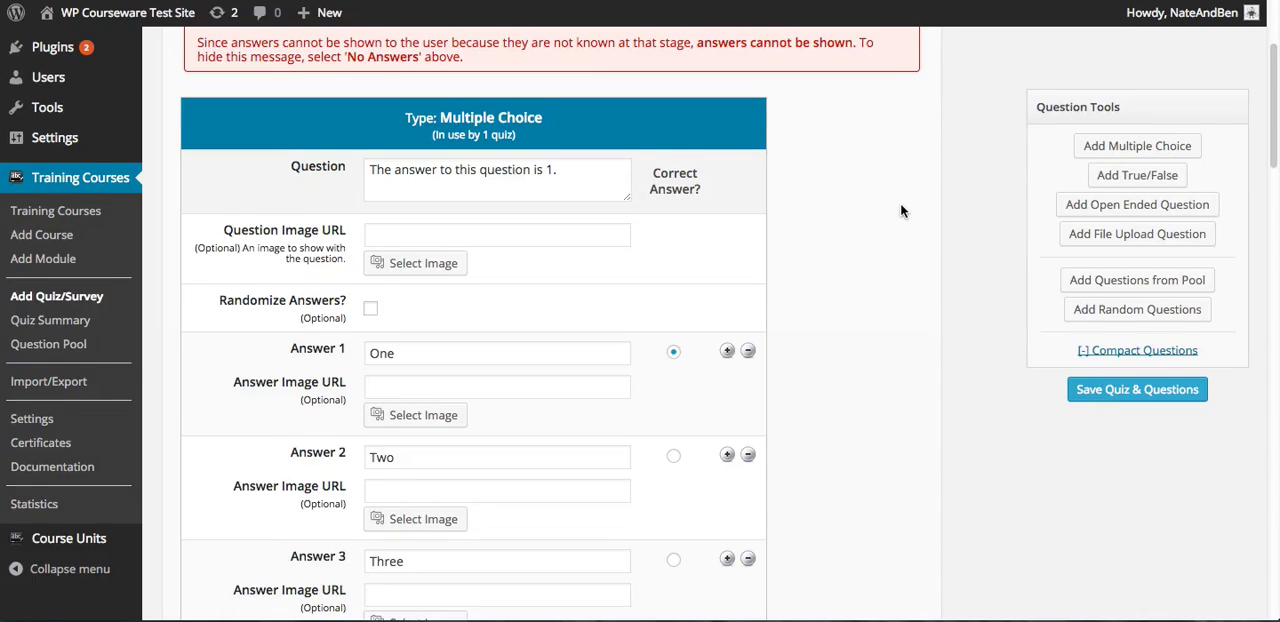
Open the Question Pool and look through its list of questions
scroll(900, 204, "up", 4)
scroll(900, 210, "up", 2)
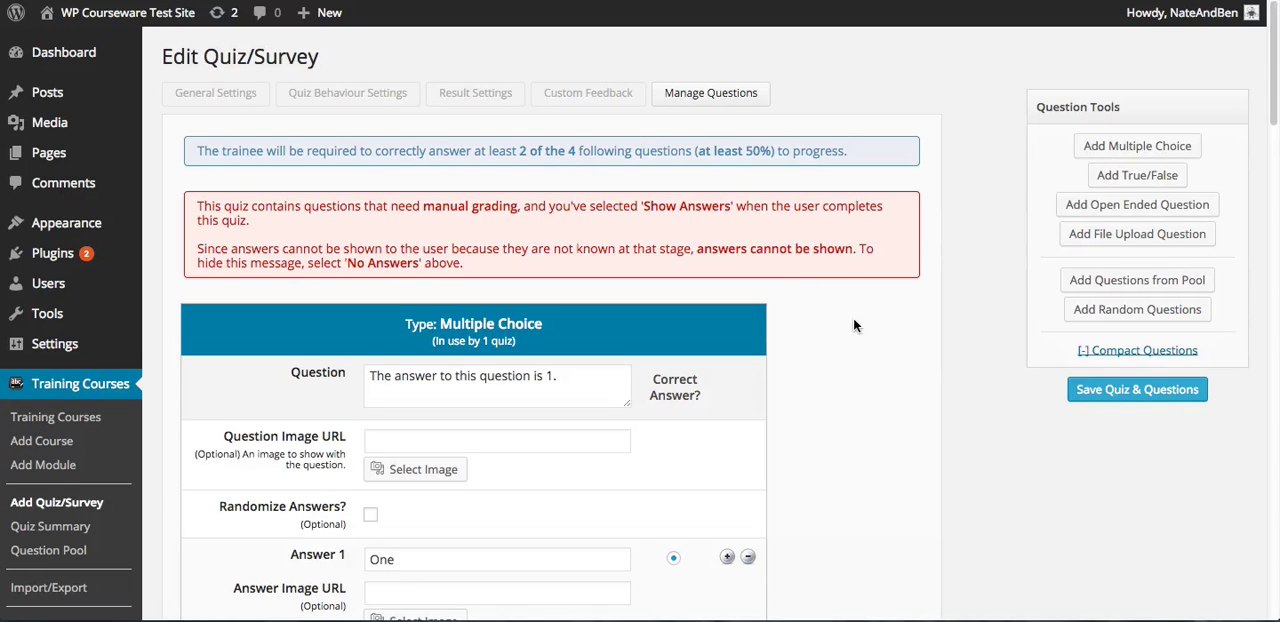
scroll(853, 320, "down", 1)
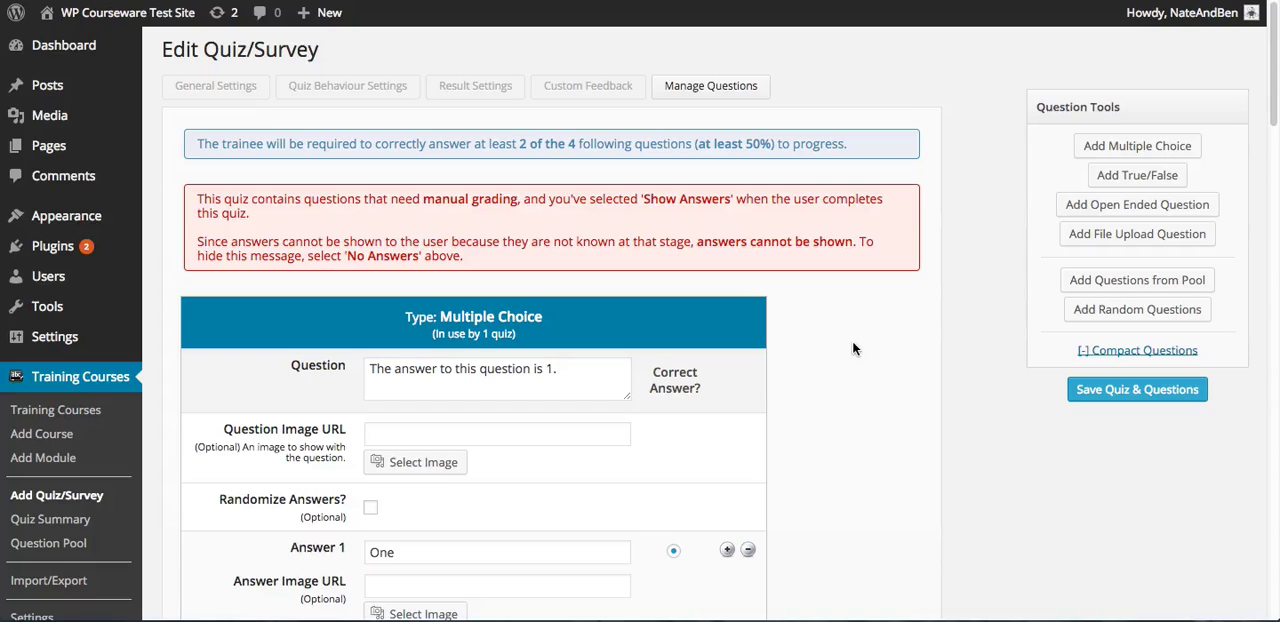
scroll(864, 343, "down", 1)
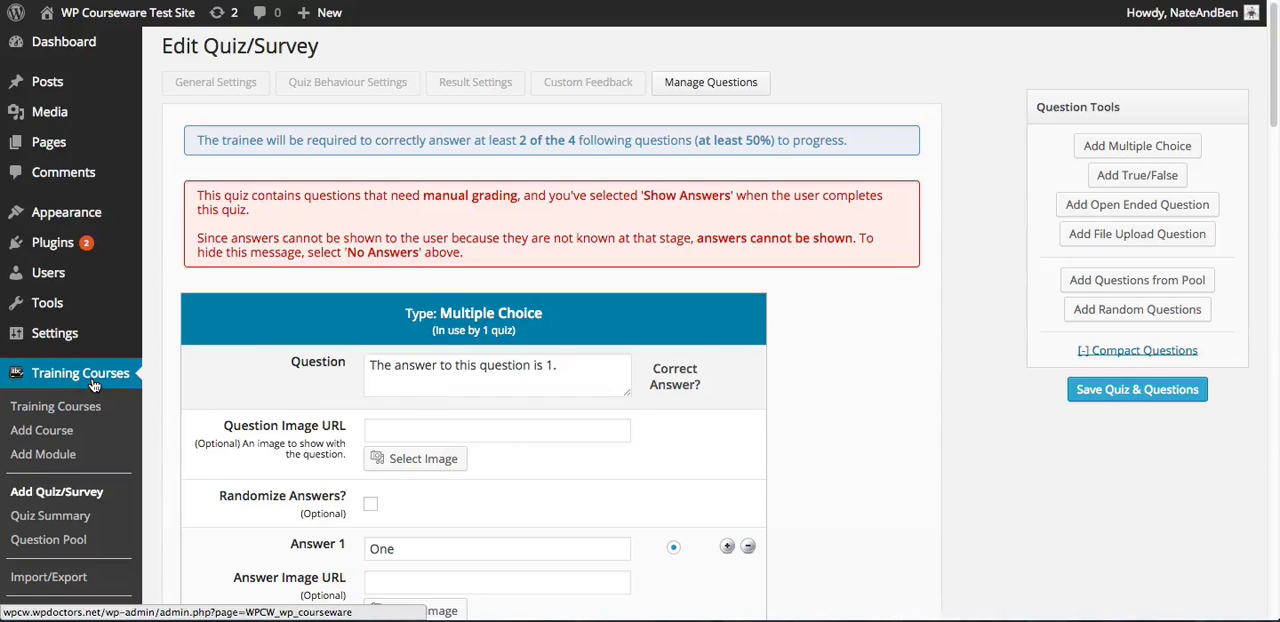
left_click(80, 545)
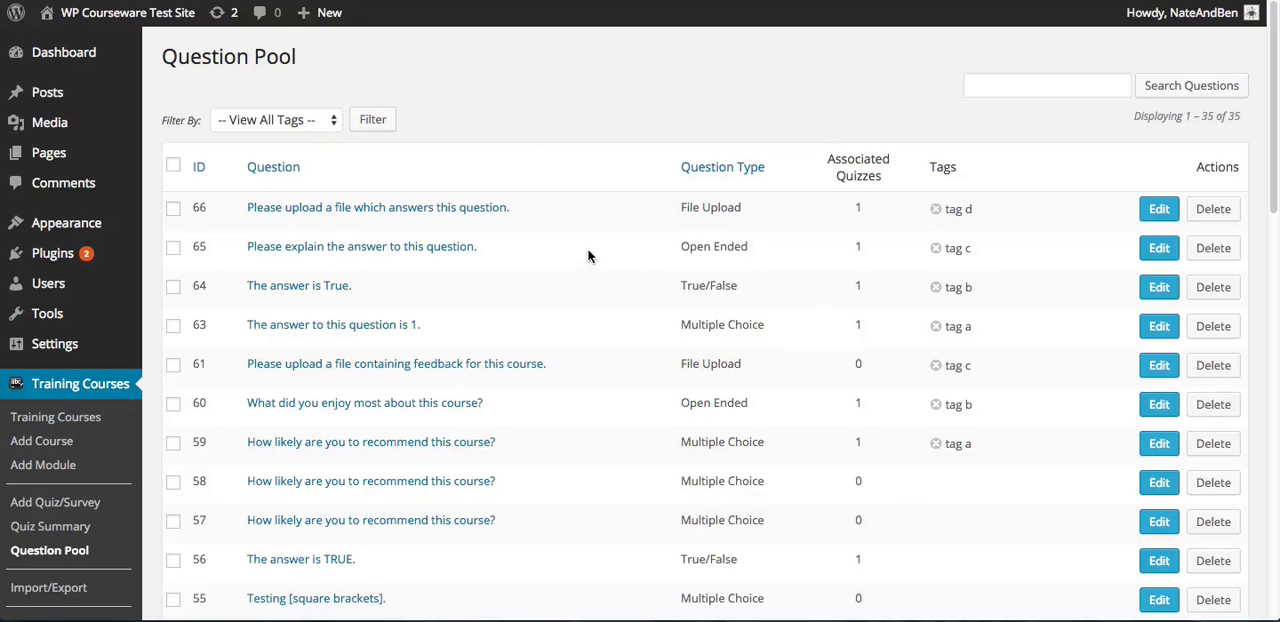
scroll(590, 280, "down", 3)
scroll(598, 310, "down", 6)
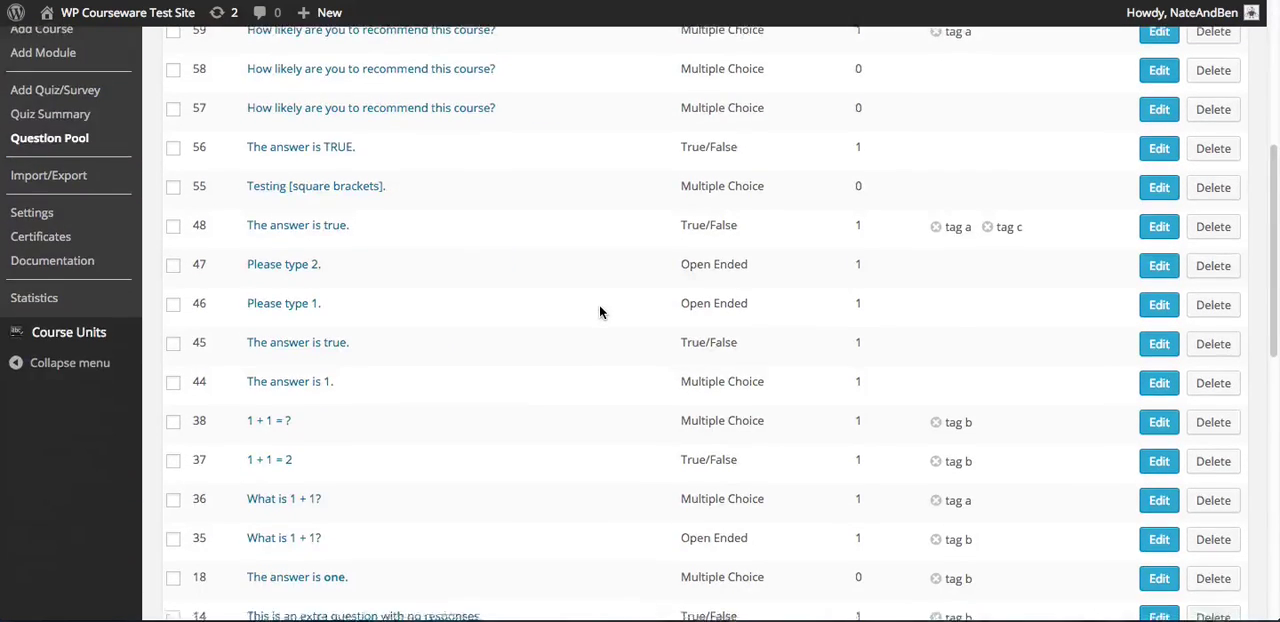
scroll(604, 310, "up", 9)
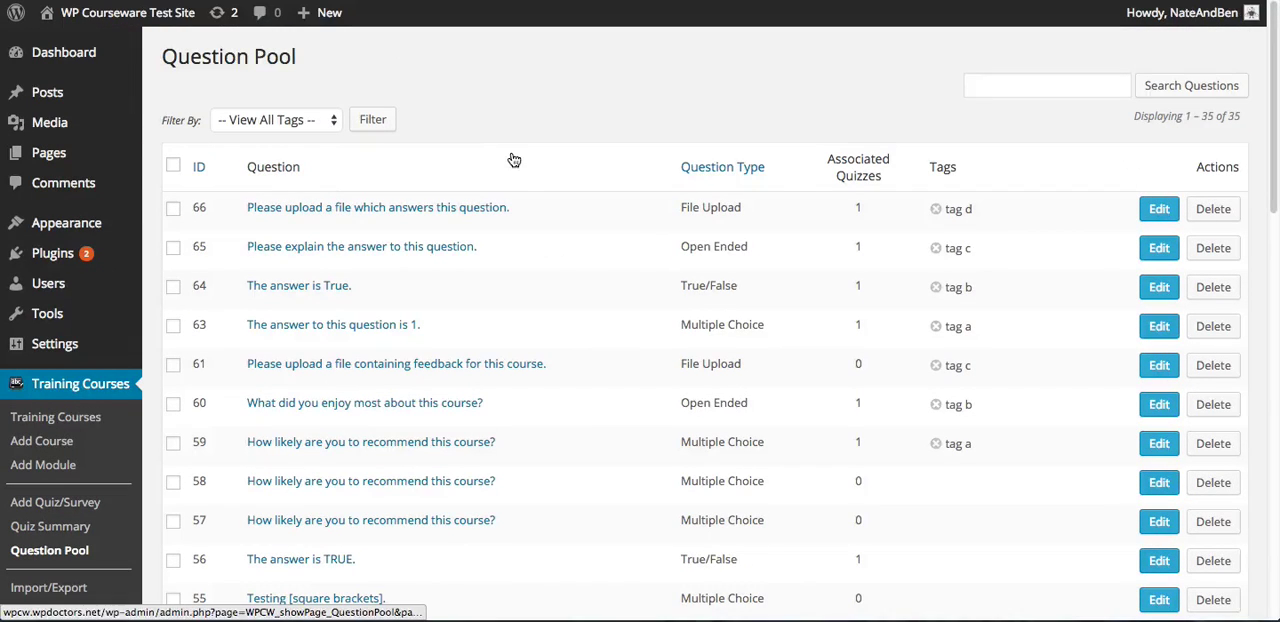
Review the tag filter choices, keep View All Tags, and activate the question search box
left_click(301, 125)
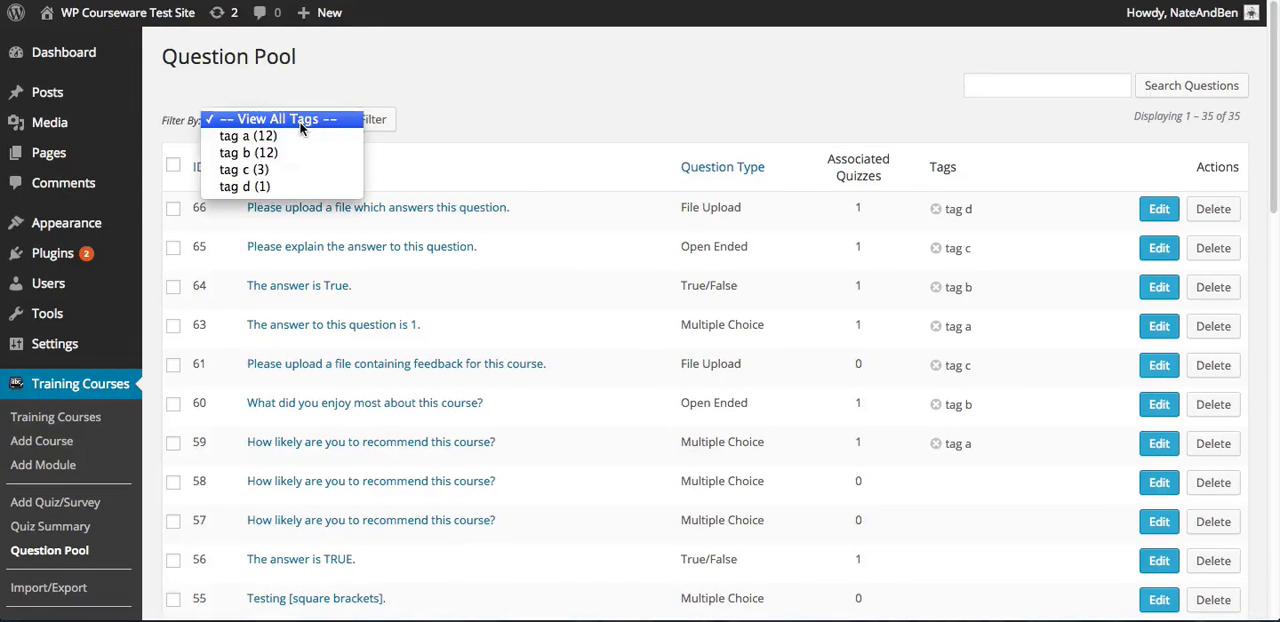
left_click(301, 120)
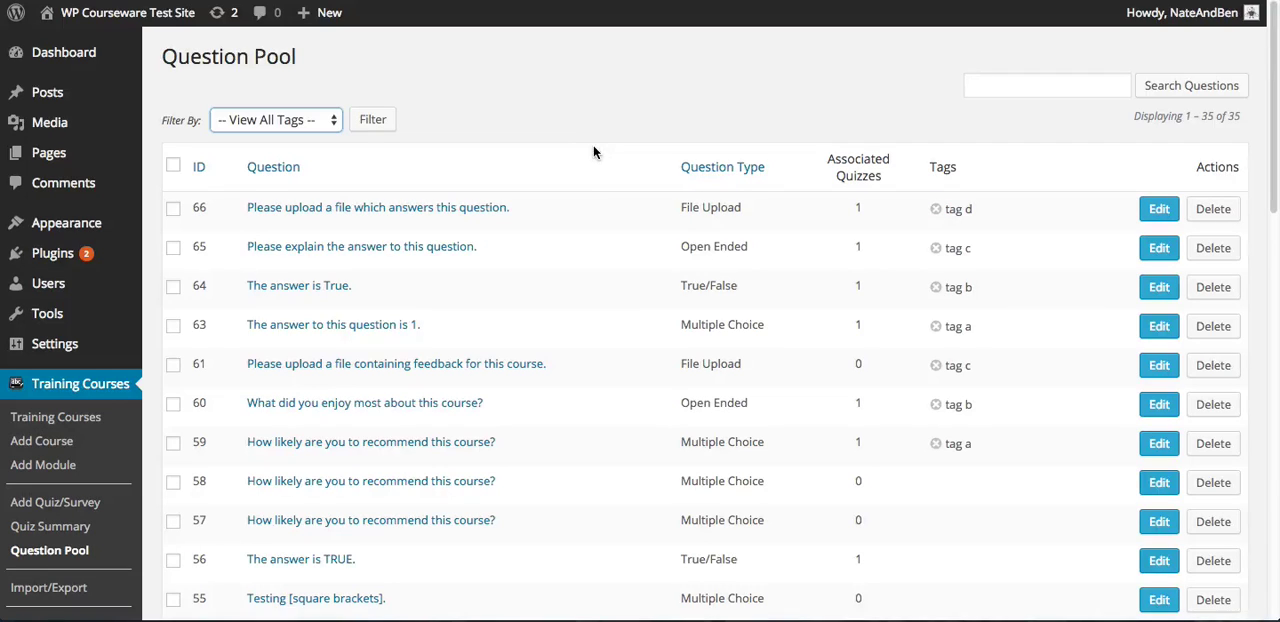
left_click(1000, 86)
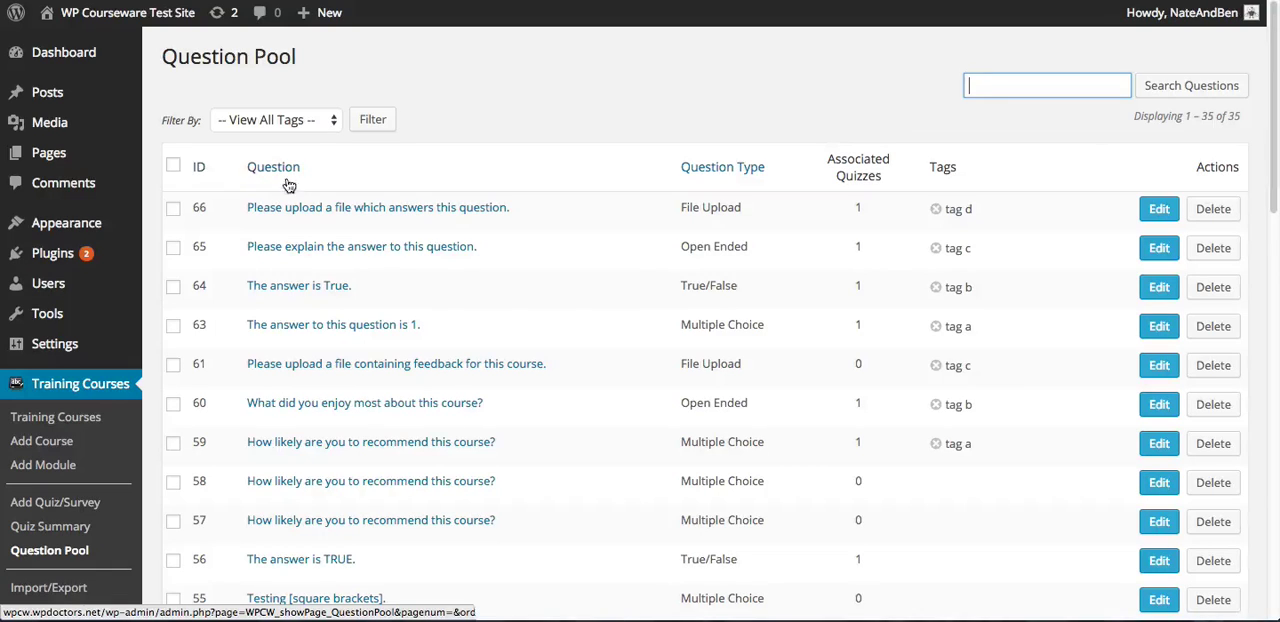
Sort the question pool by question type and look through the sorted list
left_click(737, 172)
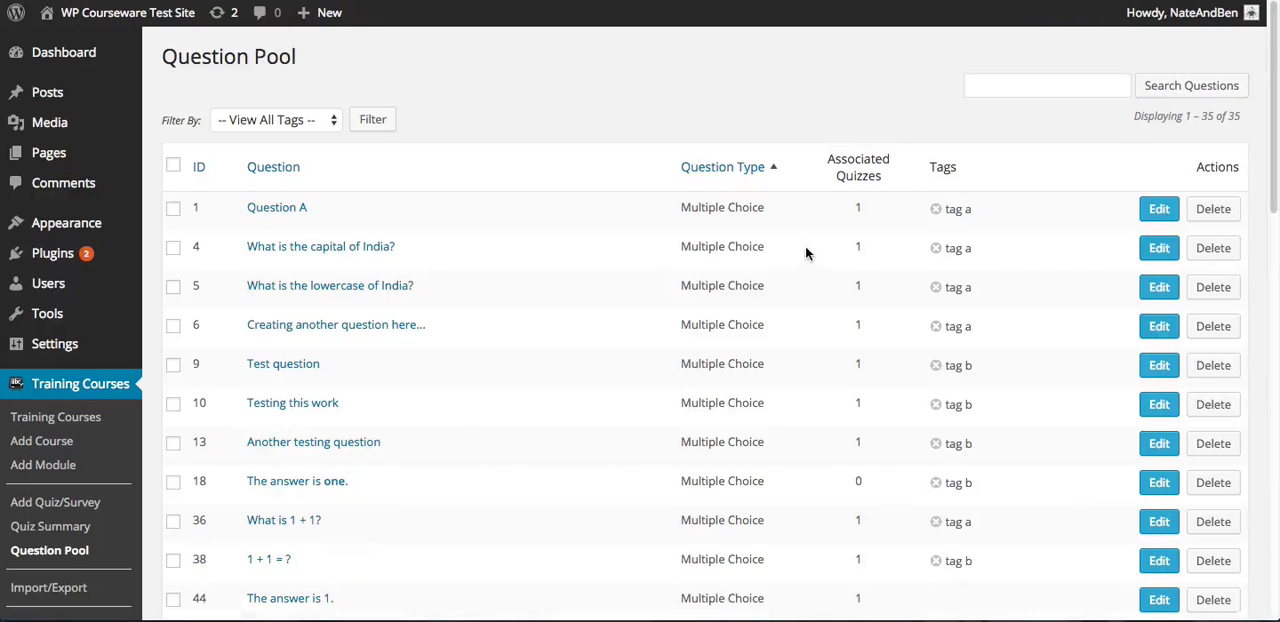
scroll(743, 382, "down", 3)
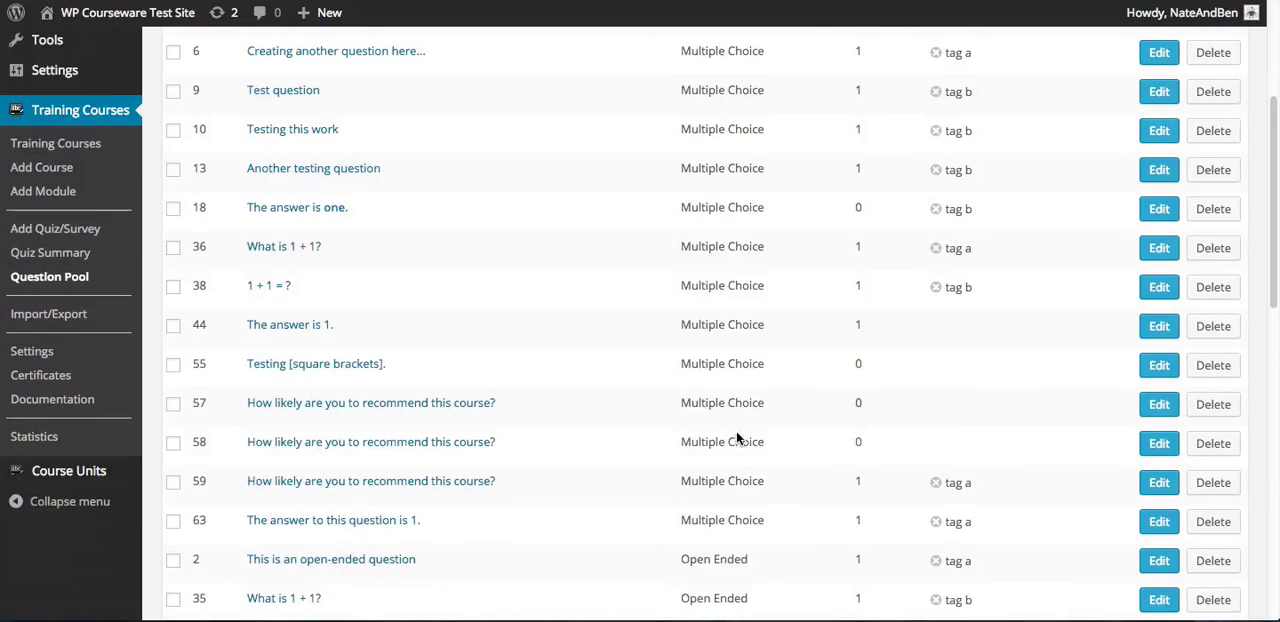
scroll(736, 431, "down", 3)
scroll(748, 290, "up", 7)
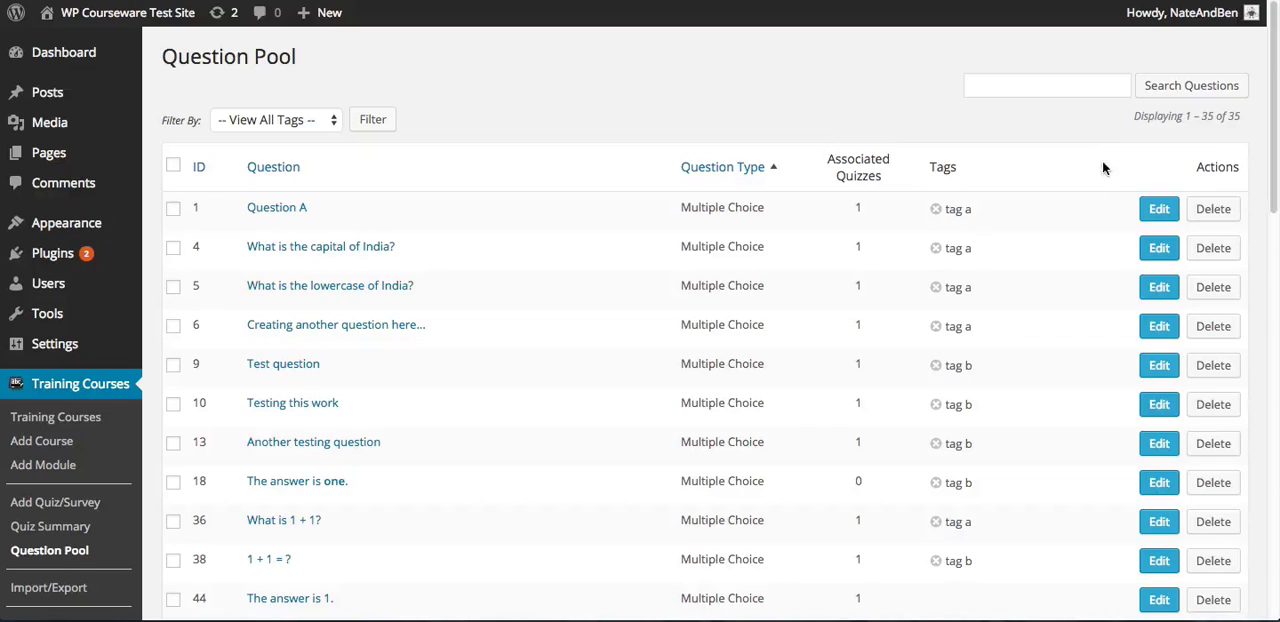
Open the multiple choice question "Question A" for editing, examine its fields, and return to the question pool
left_click(1162, 212)
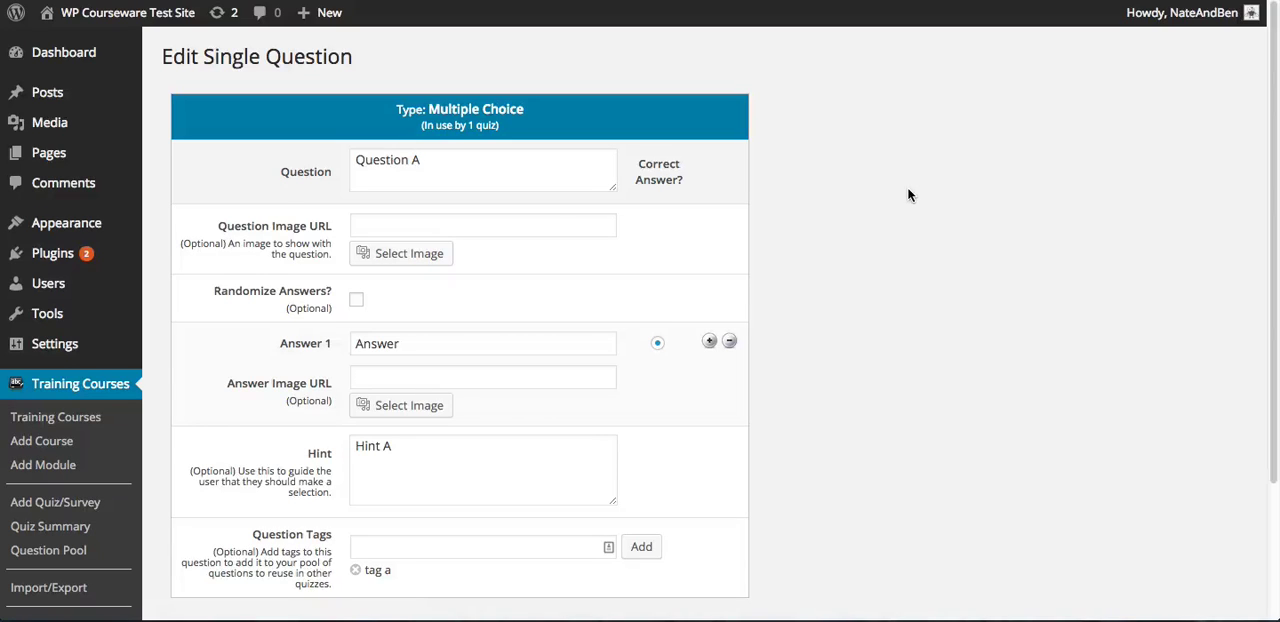
scroll(903, 198, "down", 2)
scroll(903, 198, "up", 2)
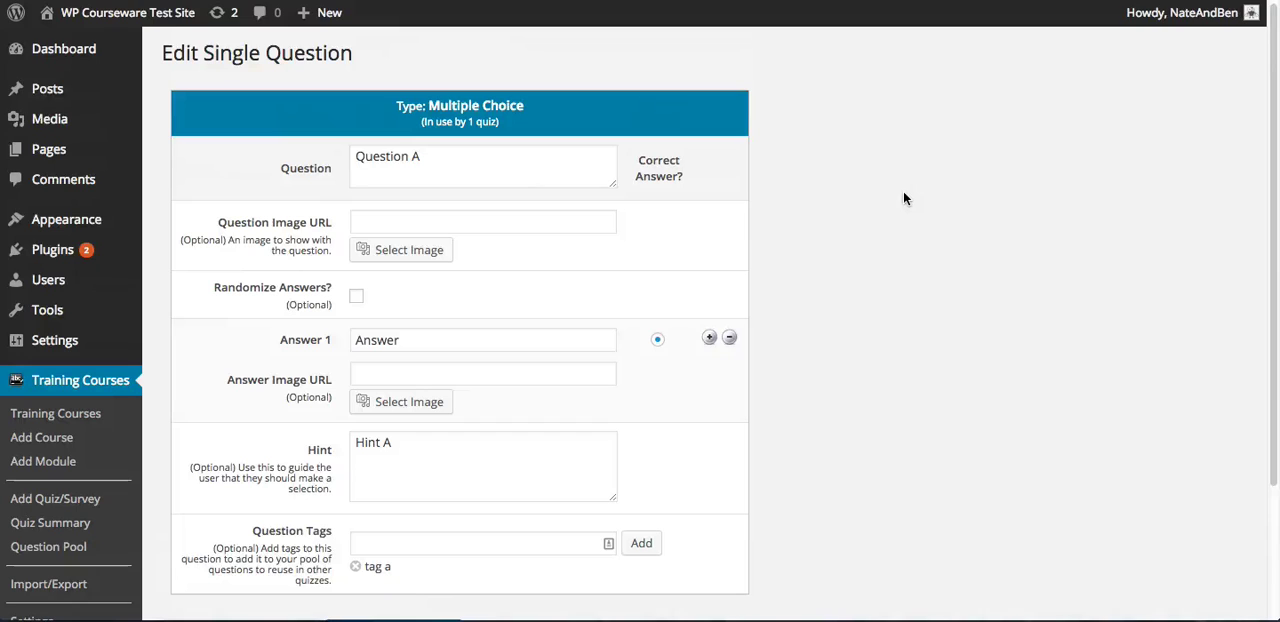
mouse_move(120, 12)
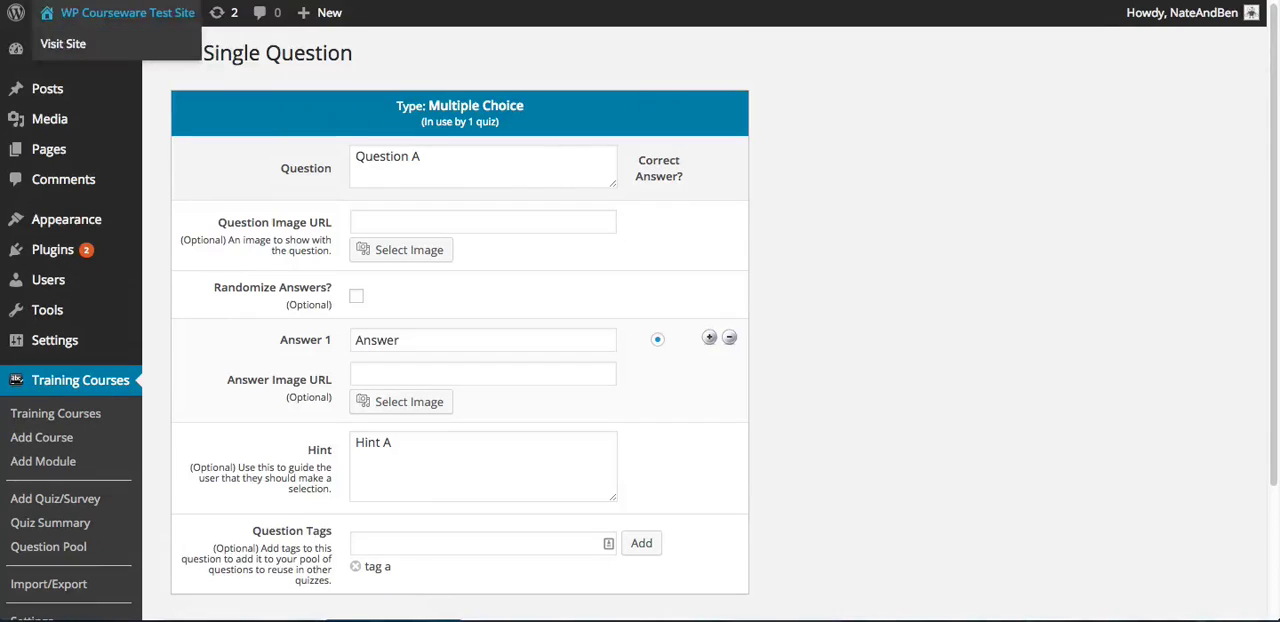
key("alt+Left")
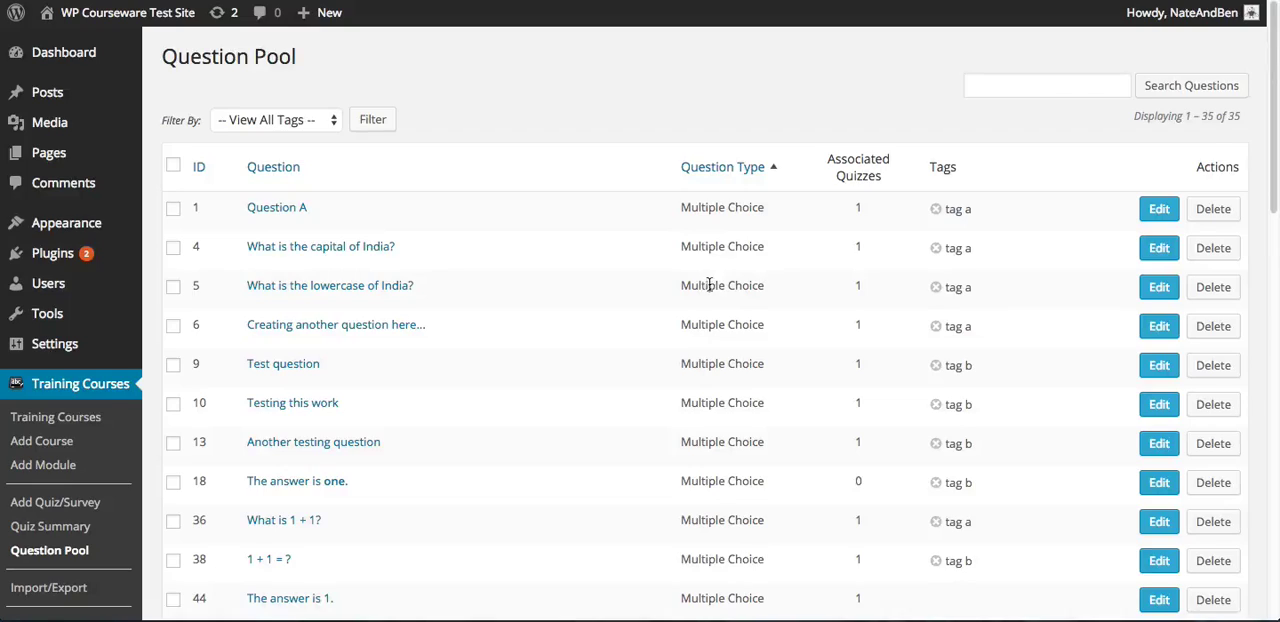
Select all questions in the question pool for a bulk action
scroll(710, 285, "down", 5)
scroll(709, 285, "down", 8)
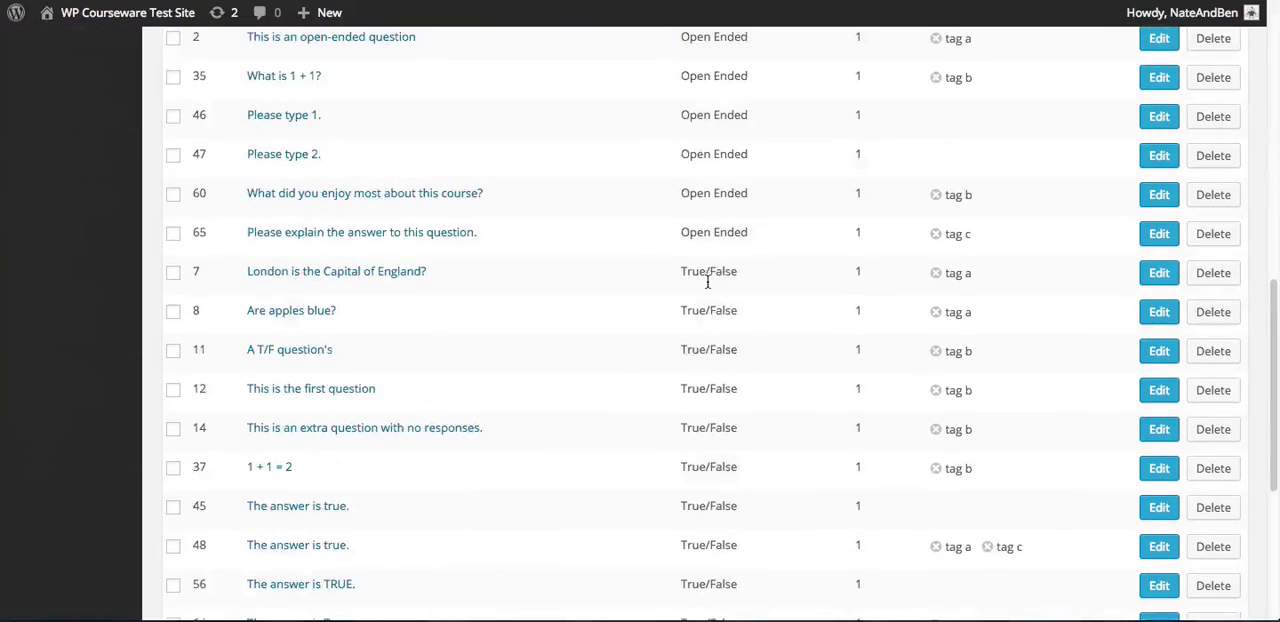
scroll(709, 280, "down", 4)
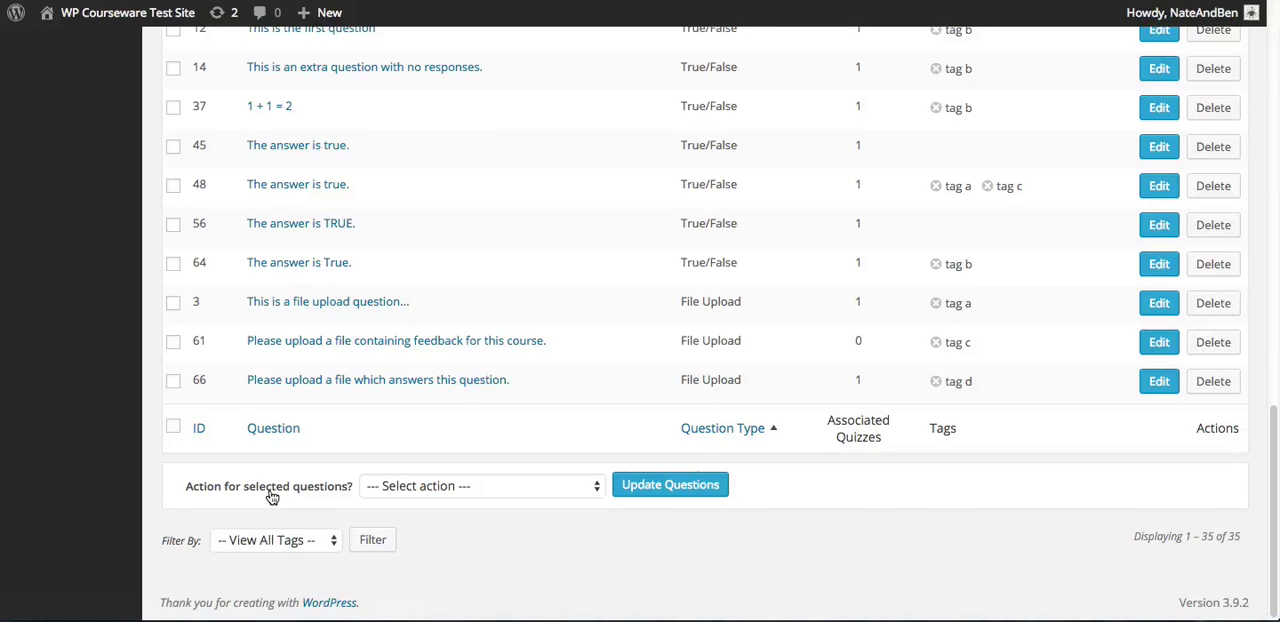
left_click(173, 428)
left_click(173, 428)
left_click(173, 382)
left_click(173, 342)
left_click(173, 428)
Add tag a to all selected questions in the question pool and apply the update
left_click(457, 486)
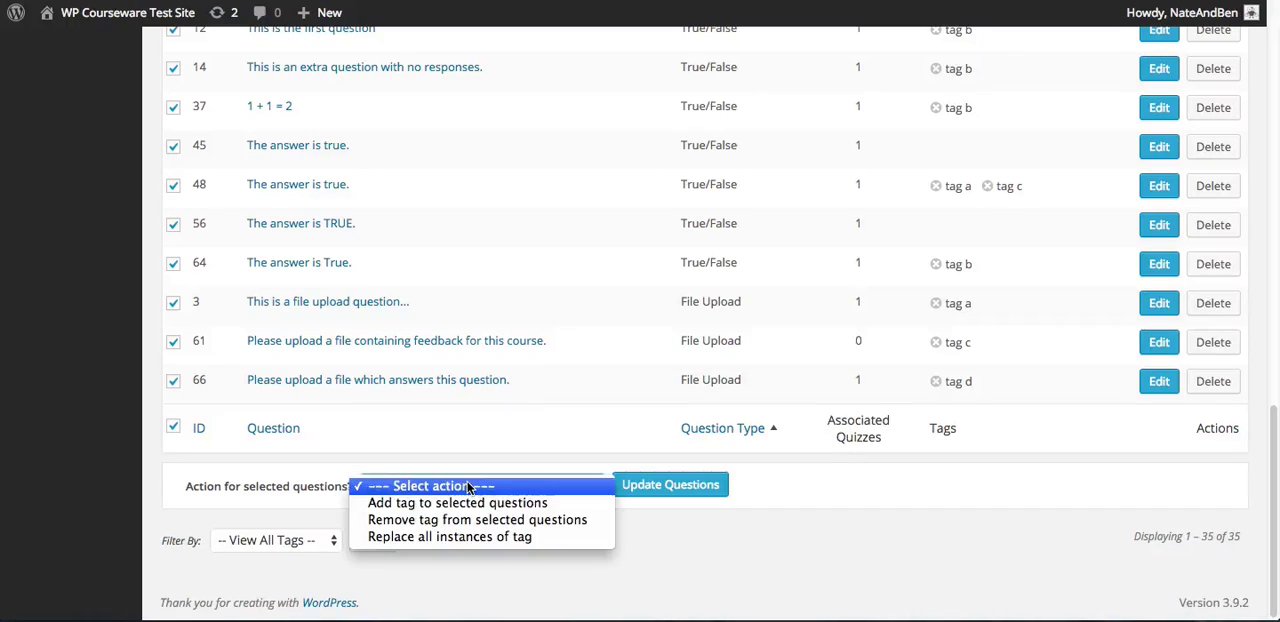
left_click(494, 504)
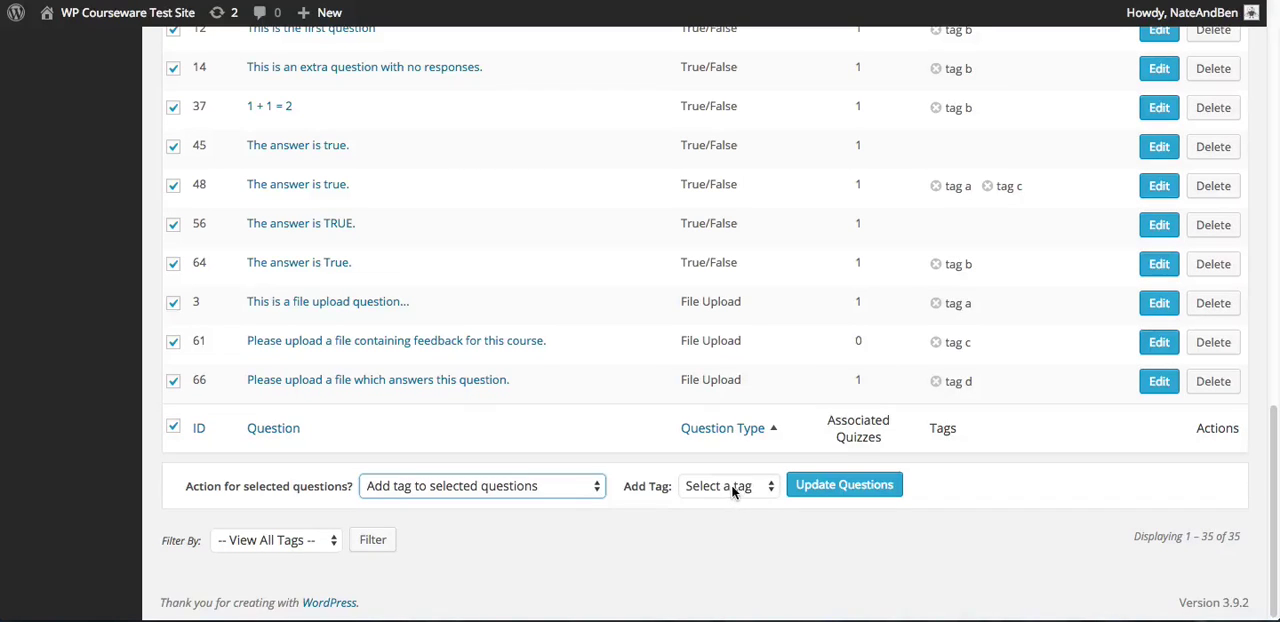
left_click(730, 486)
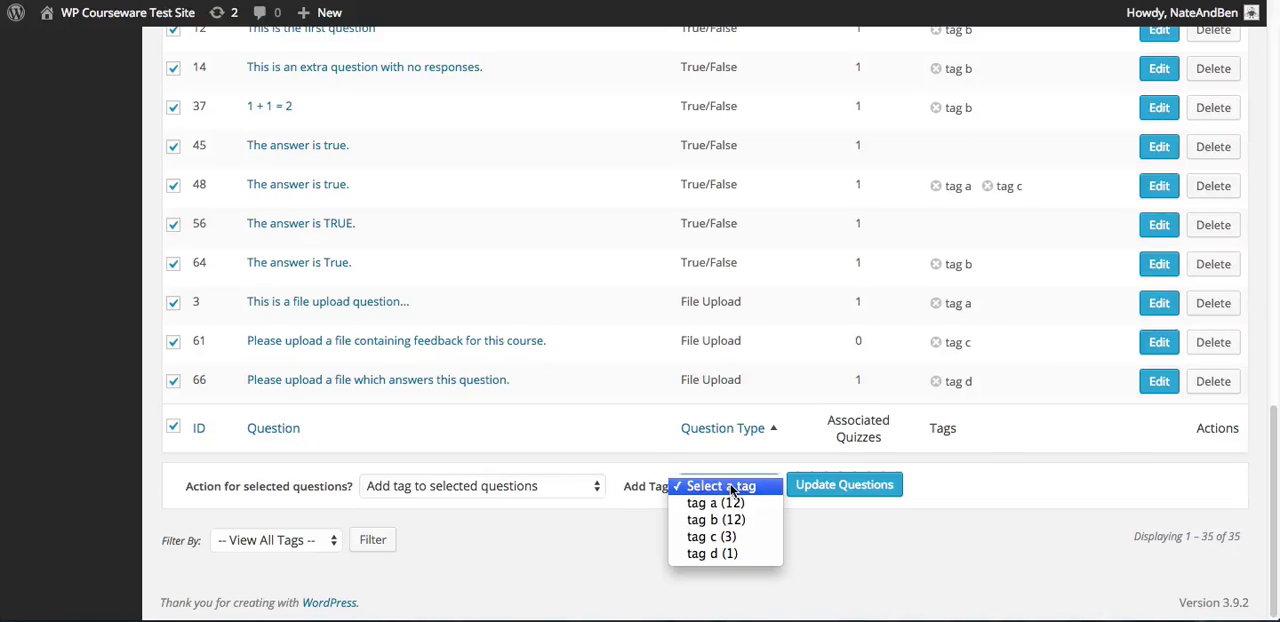
left_click(756, 509)
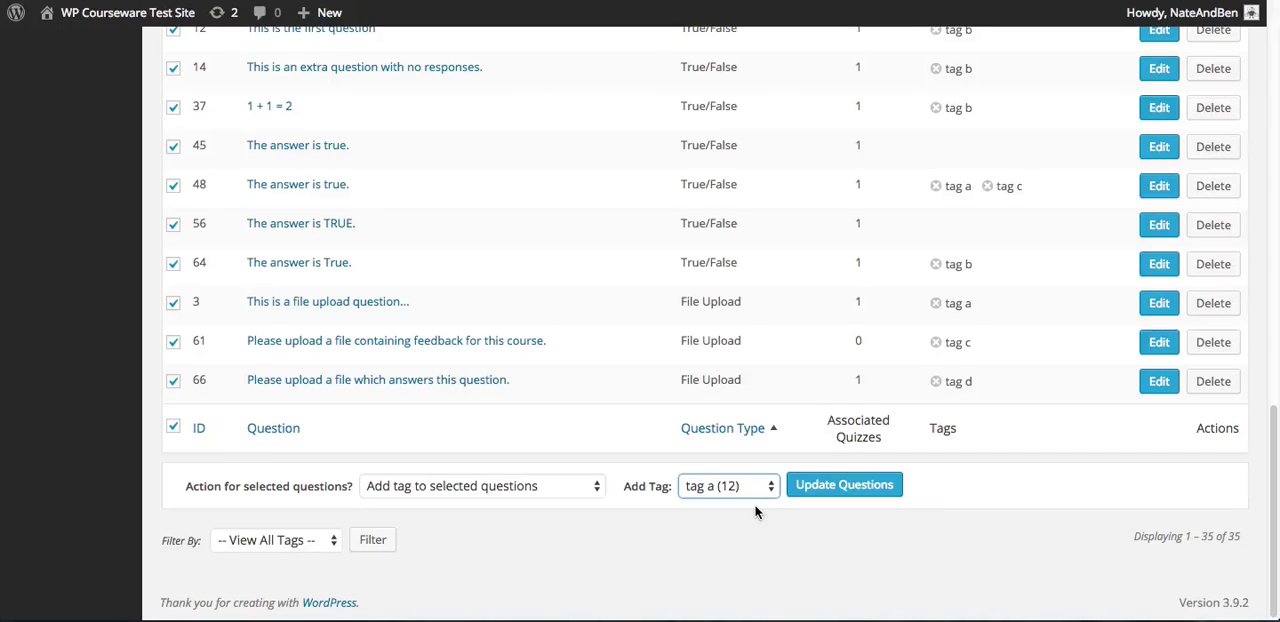
left_click(862, 485)
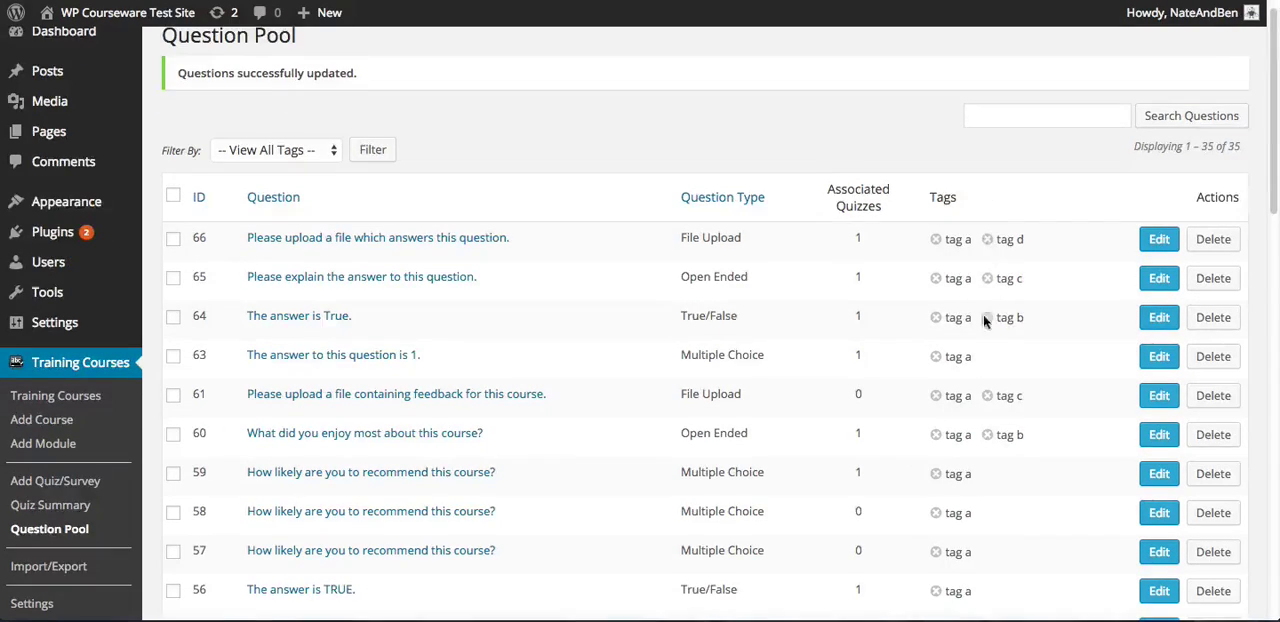
Select all questions again and set the bulk action to remove tag a, without applying it
scroll(980, 340, "down", 3)
scroll(978, 372, "down", 10)
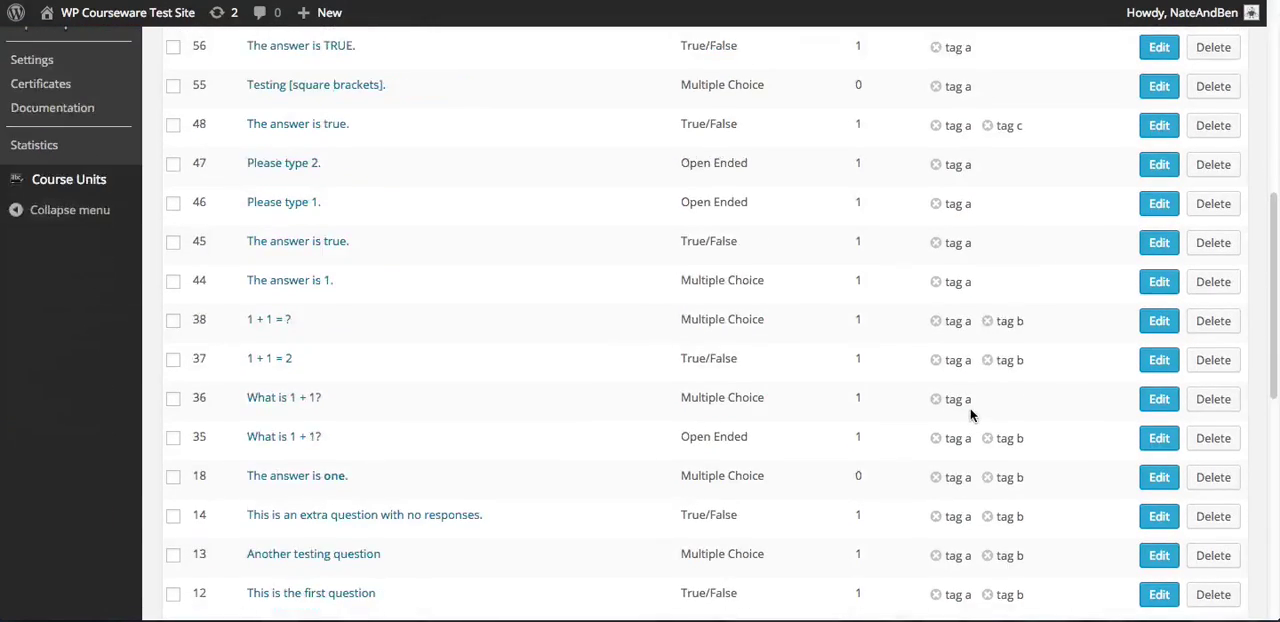
scroll(970, 415, "down", 3)
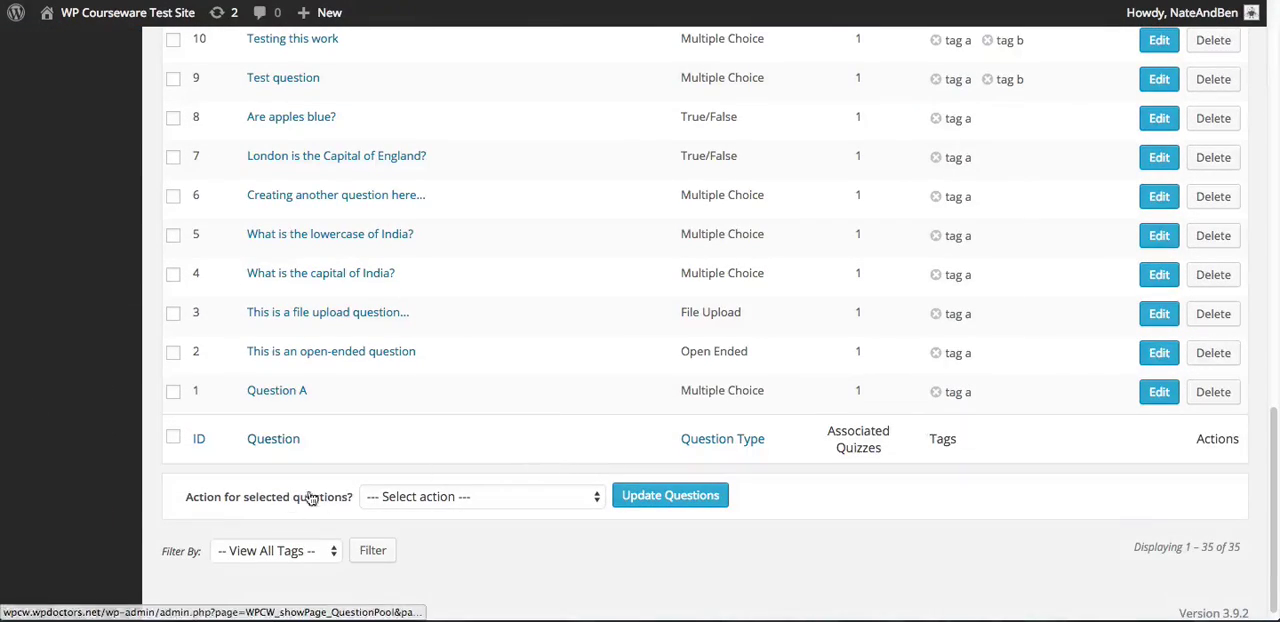
left_click(427, 496)
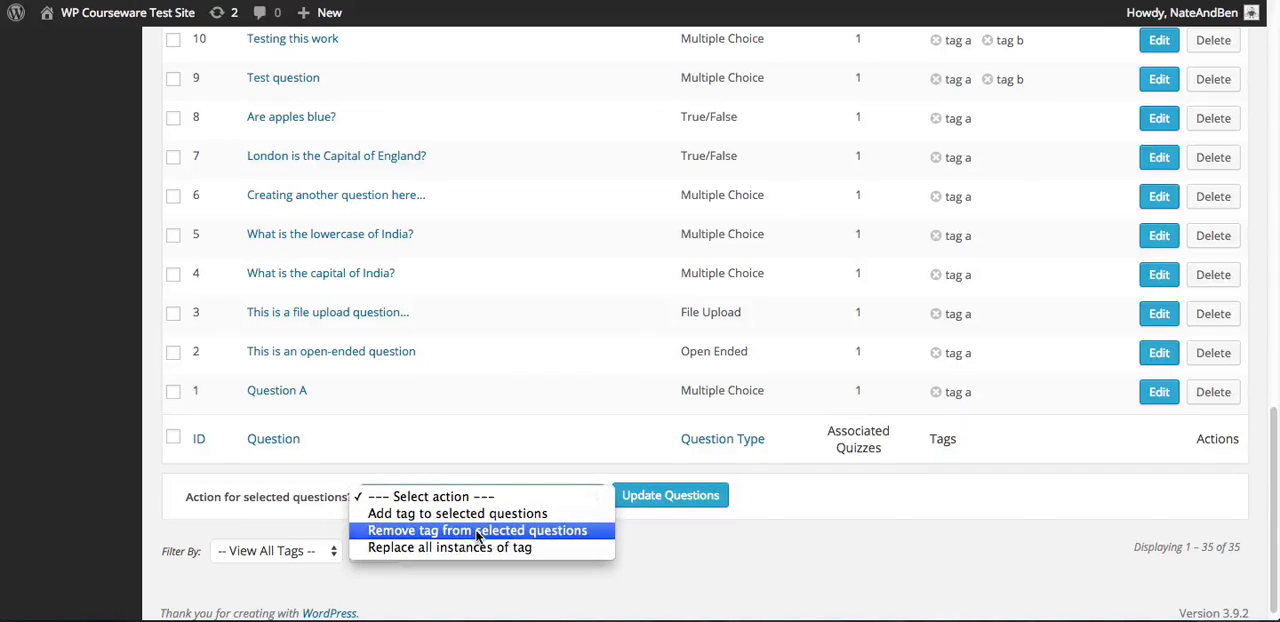
left_click(516, 530)
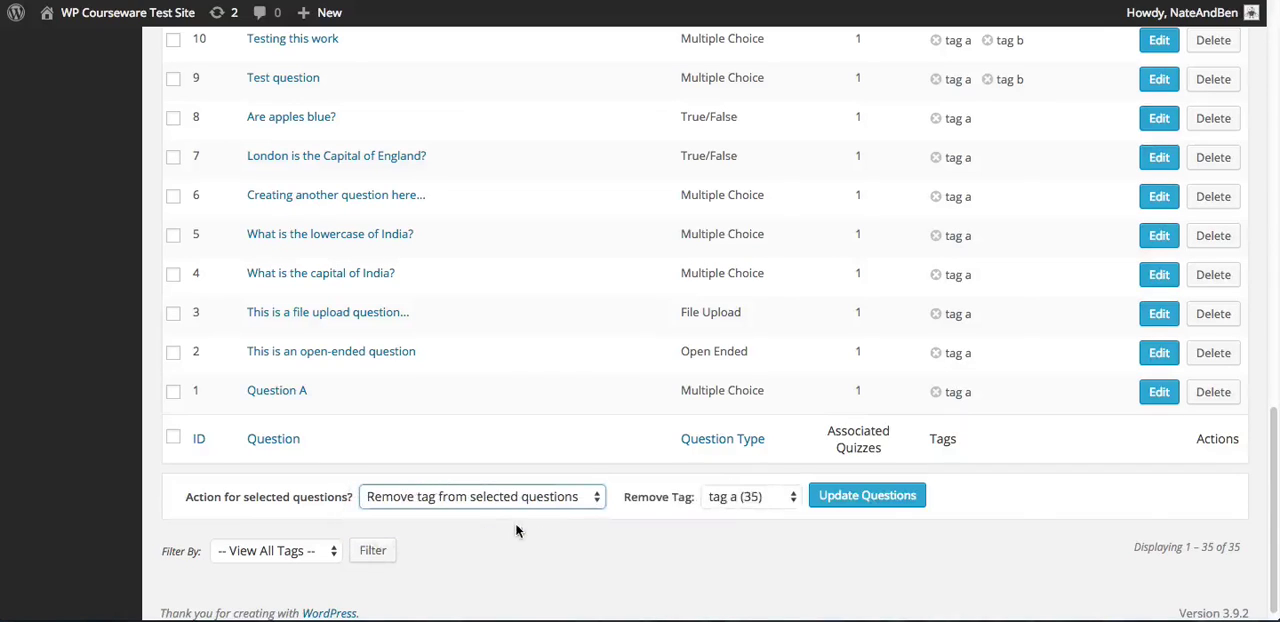
left_click(173, 437)
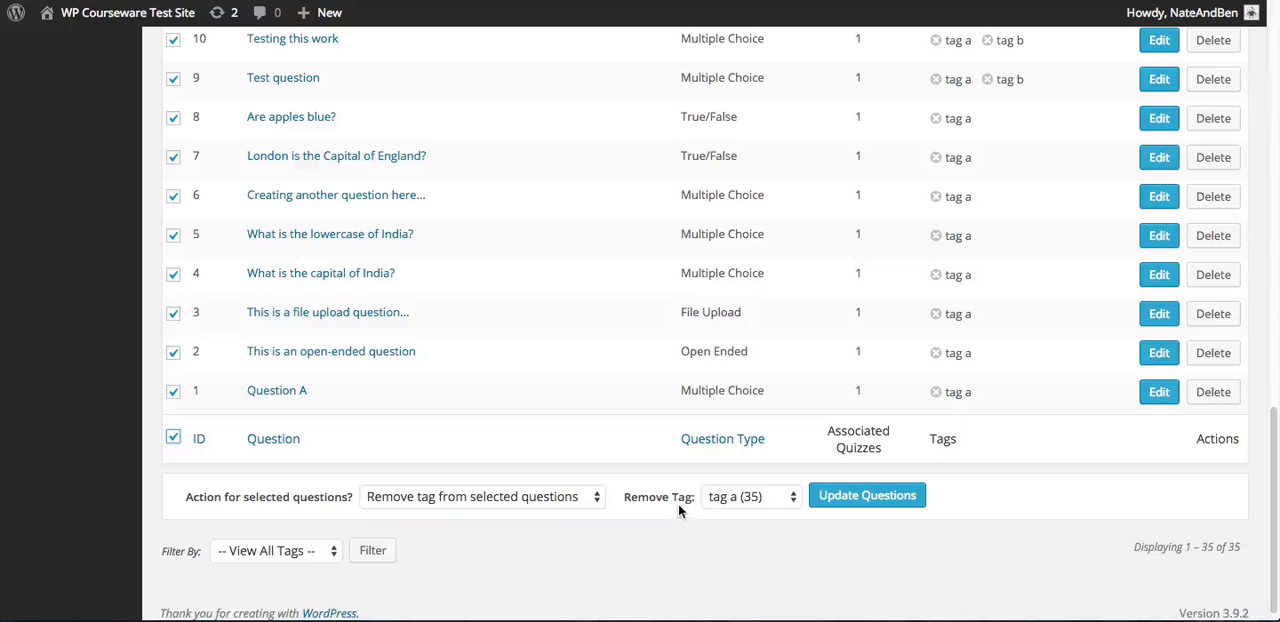
left_click(737, 497)
left_click(737, 497)
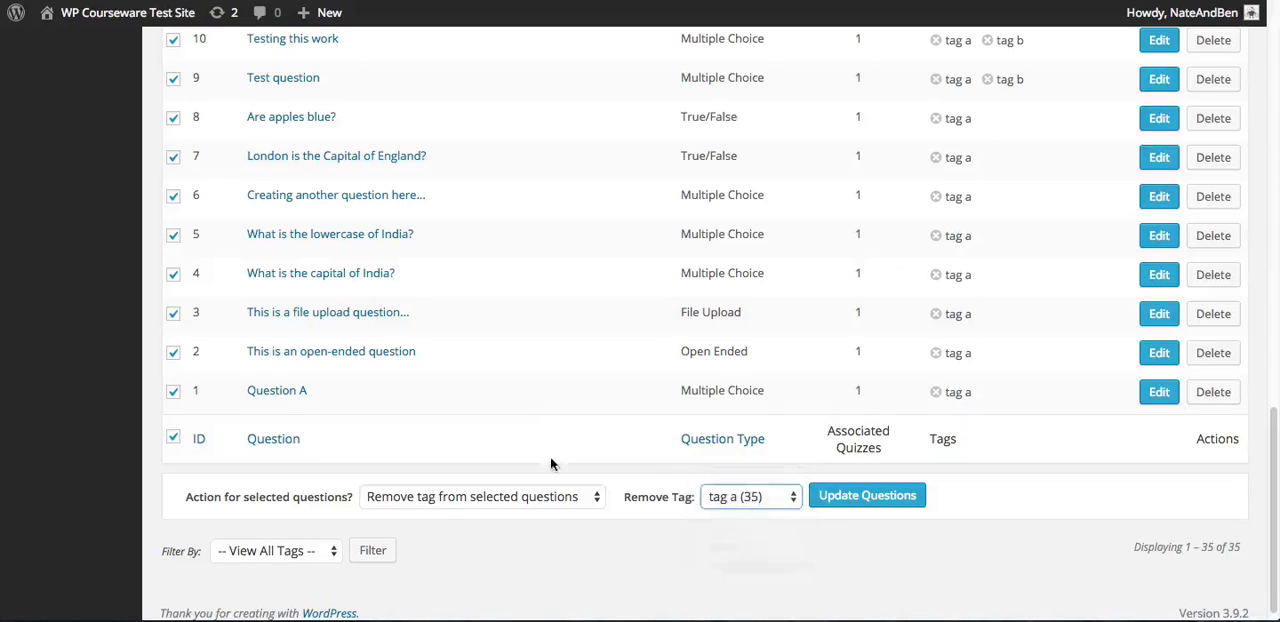
Switch the bulk action to replacing all instances of tag a with tag d and update the selected questions
left_click(546, 496)
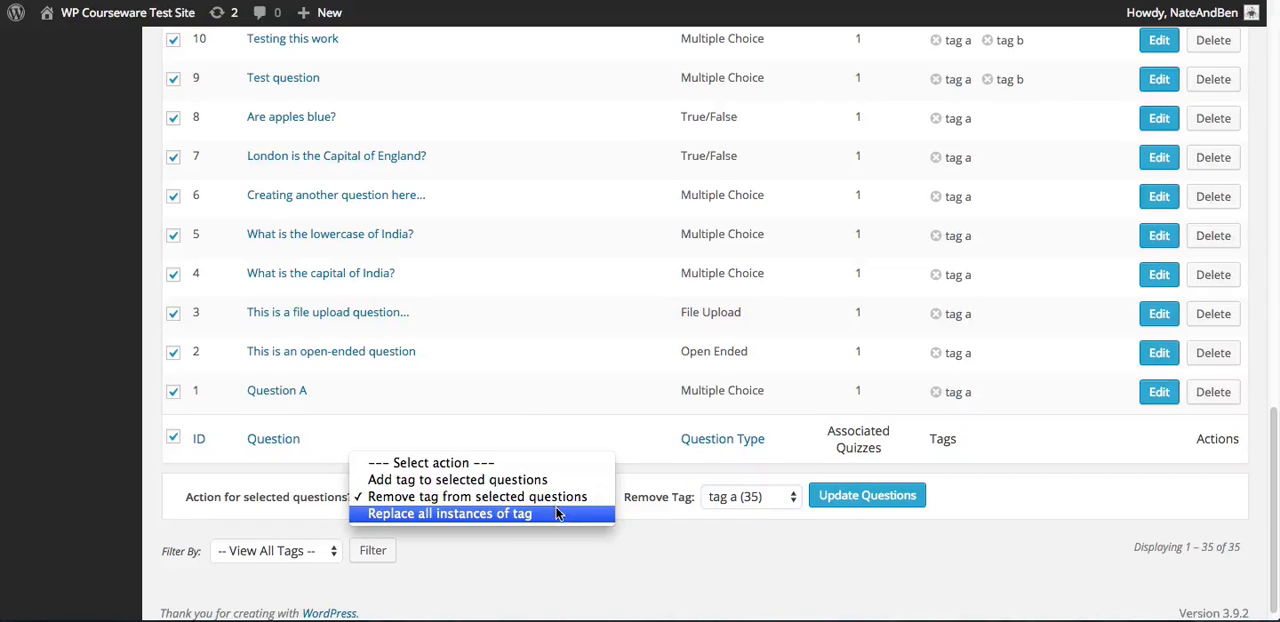
left_click(560, 514)
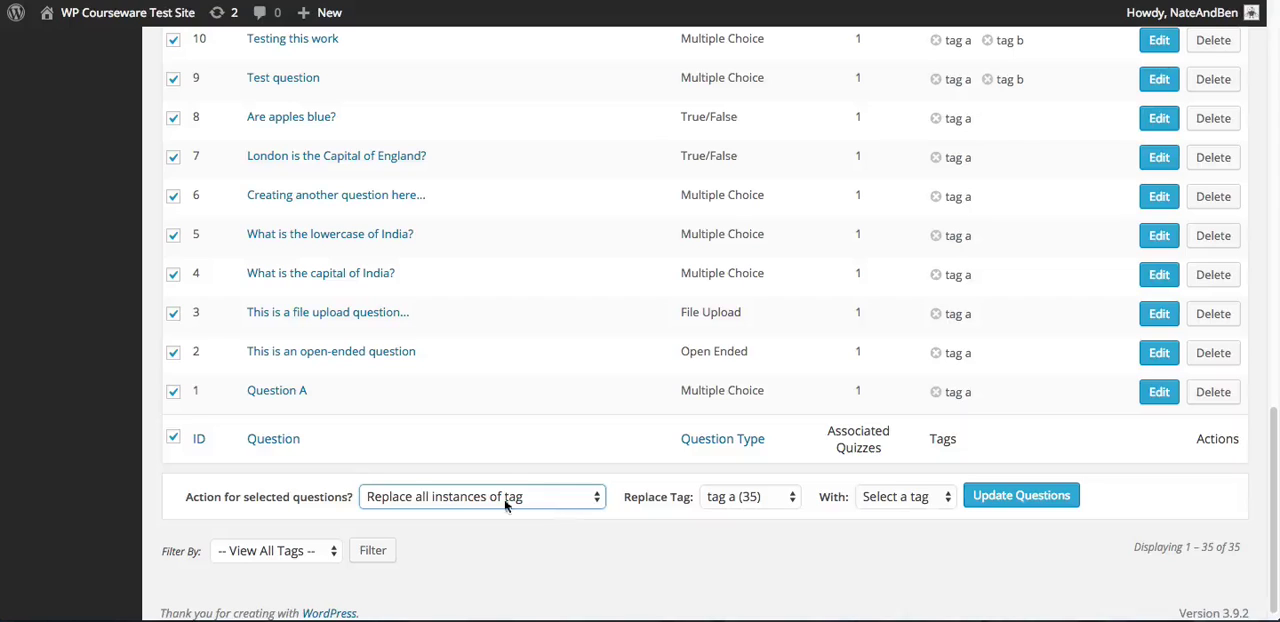
left_click(174, 437)
left_click(174, 437)
left_click(757, 494)
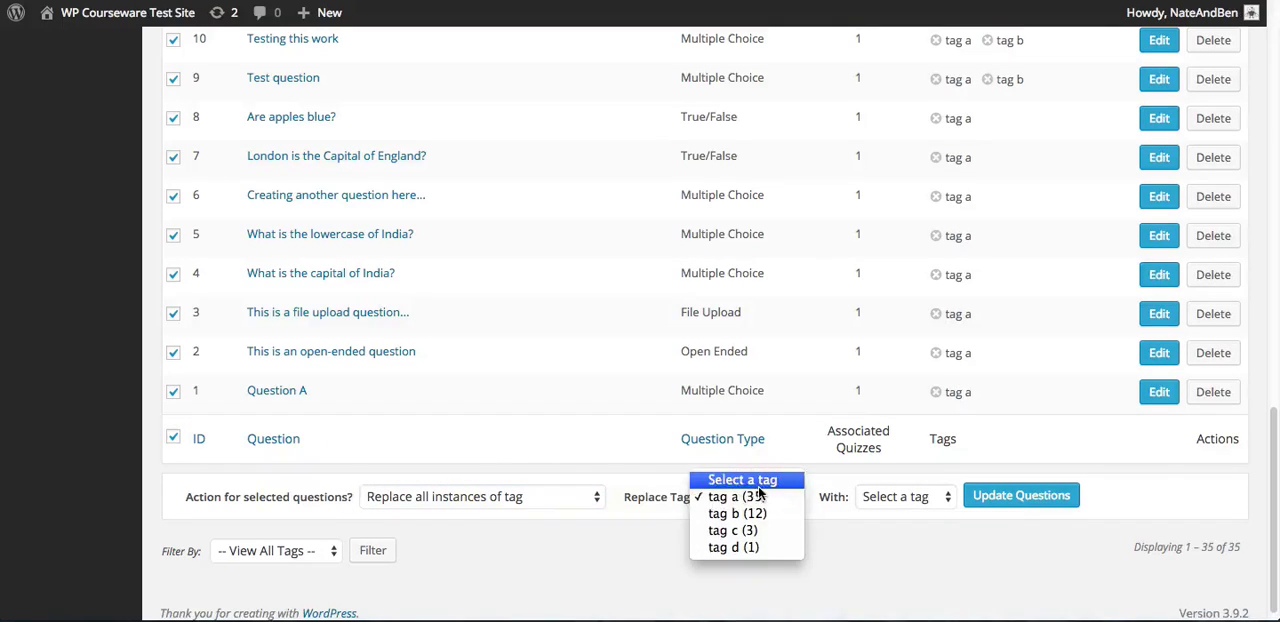
left_click(757, 497)
left_click(910, 502)
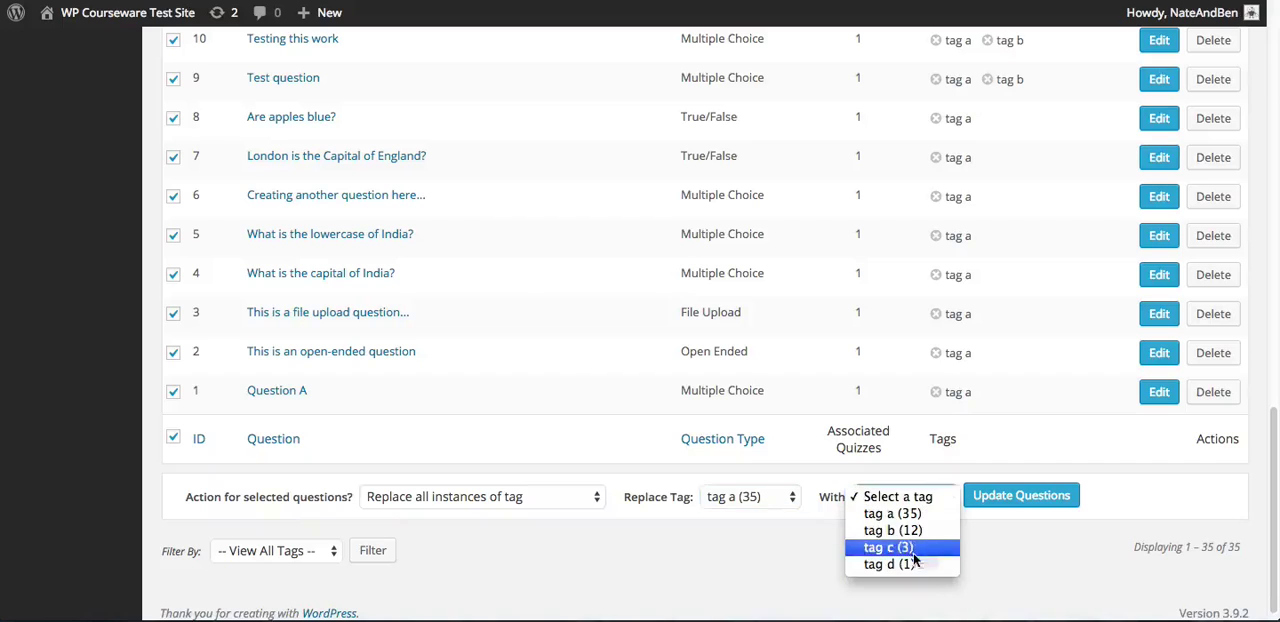
left_click(918, 561)
left_click(1021, 496)
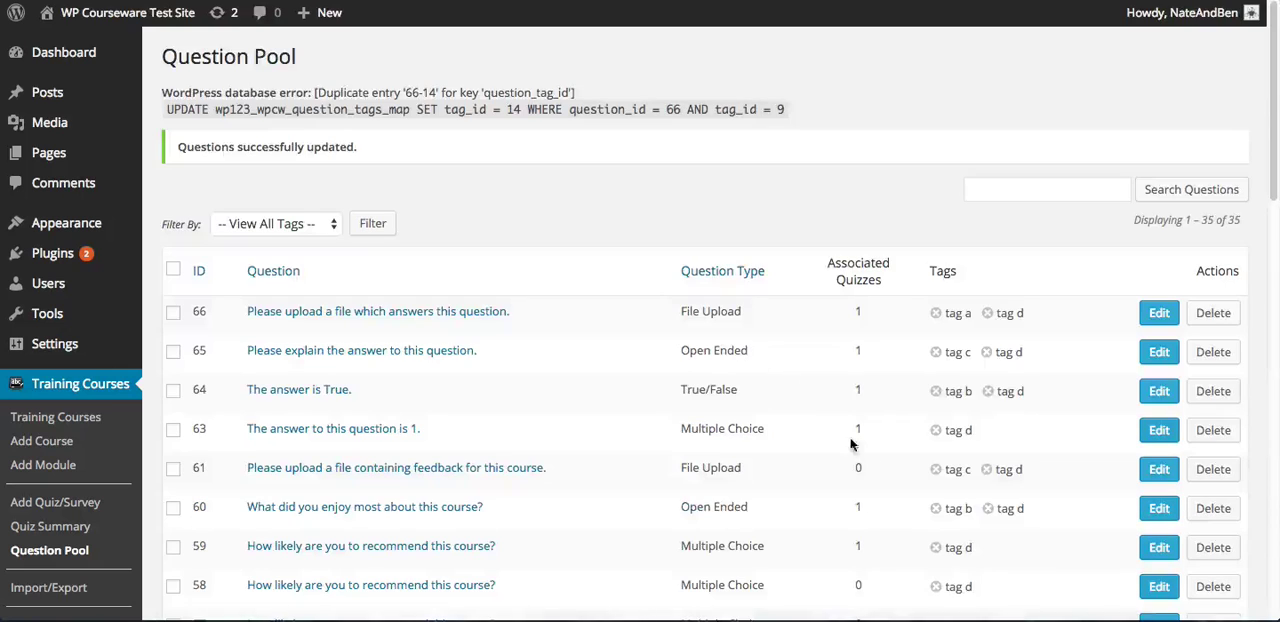
Look through the questions' updated tags and examine the available bulk actions and the tags offered for adding
scroll(959, 312, "down", 3)
scroll(959, 318, "down", 9)
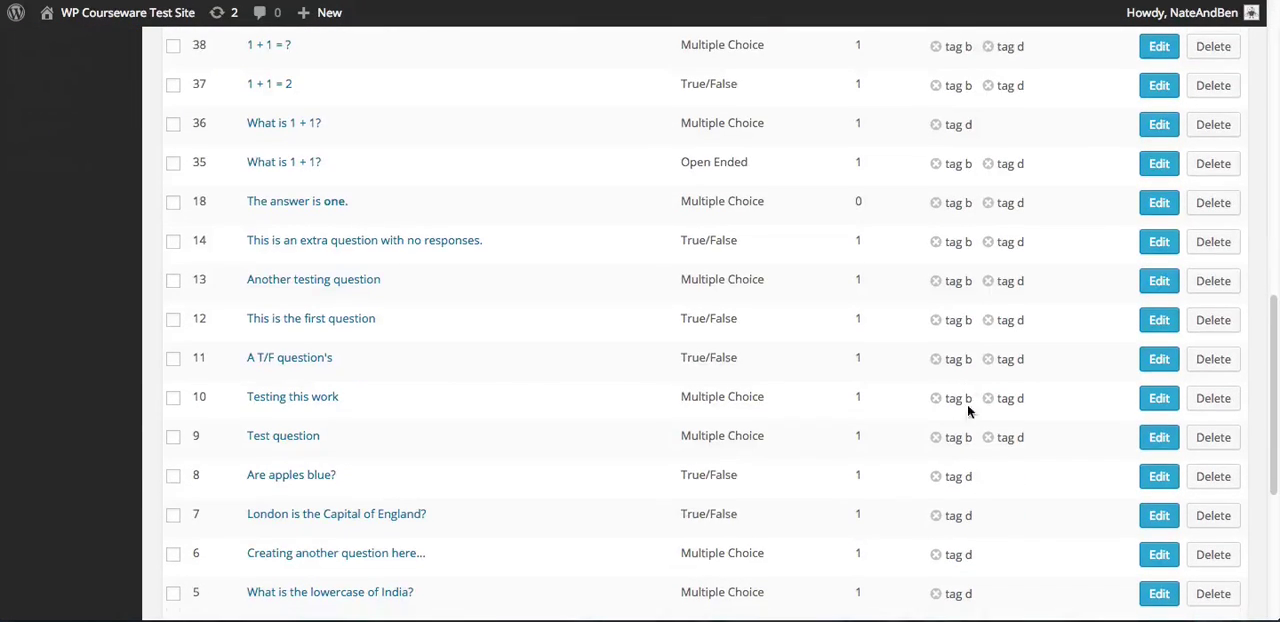
scroll(968, 420, "down", 4)
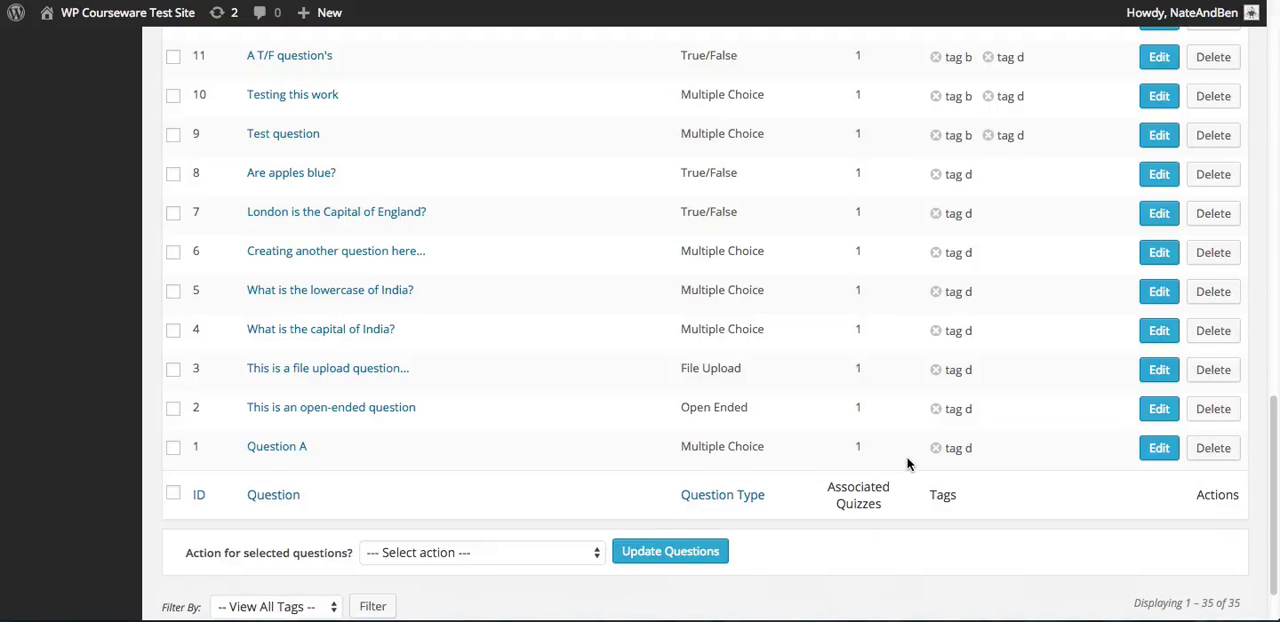
scroll(908, 463, "down", 1)
left_click(467, 530)
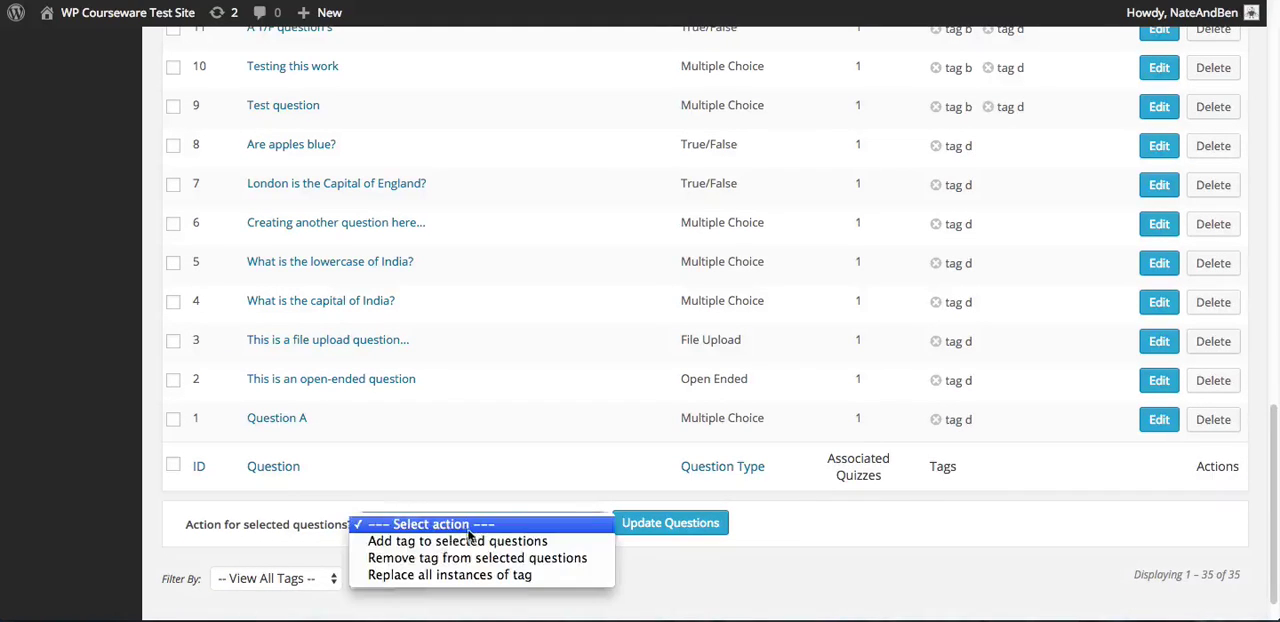
left_click(467, 530)
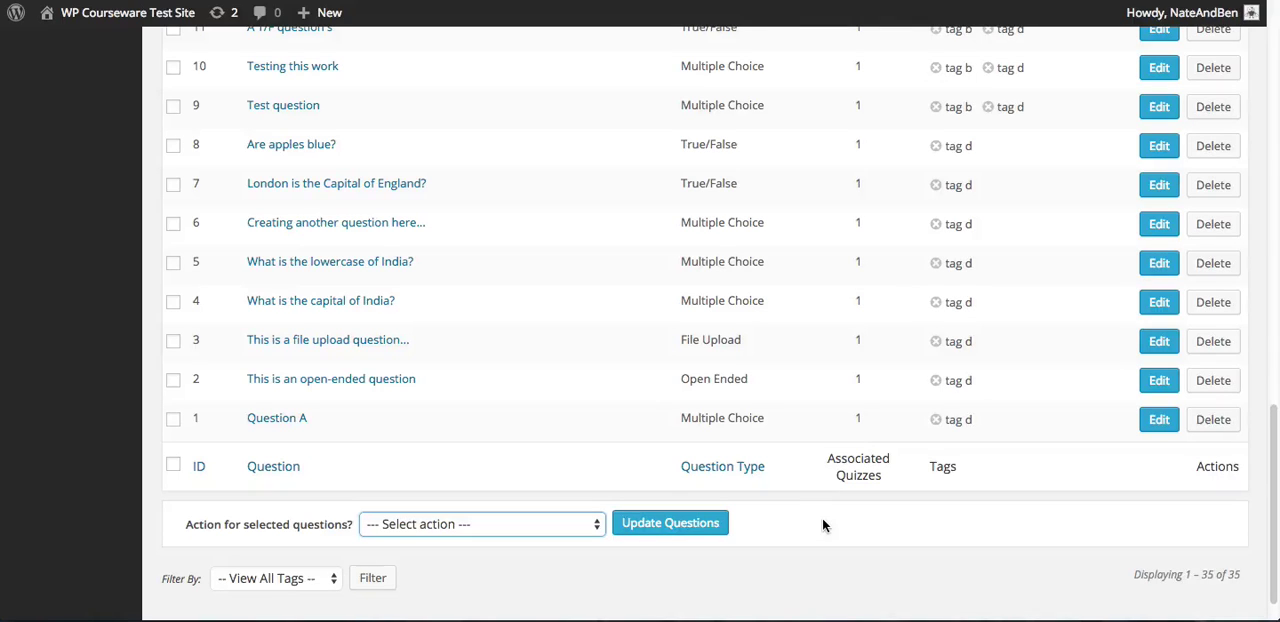
left_click(546, 524)
left_click(540, 540)
left_click(720, 525)
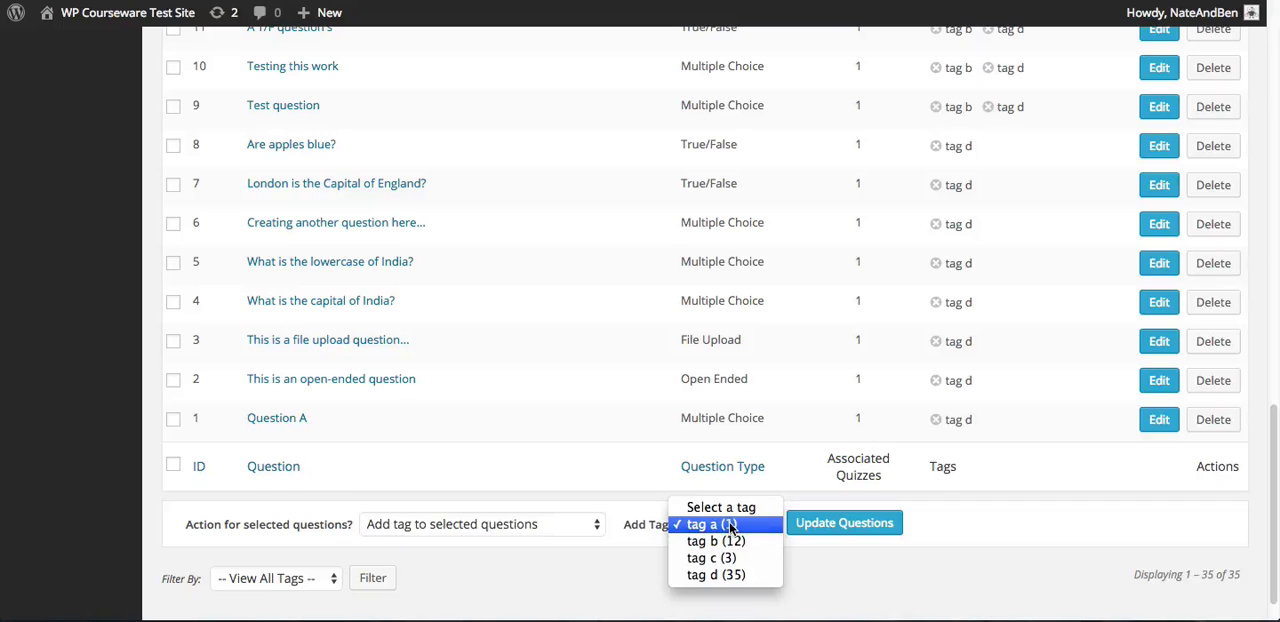
left_click(729, 524)
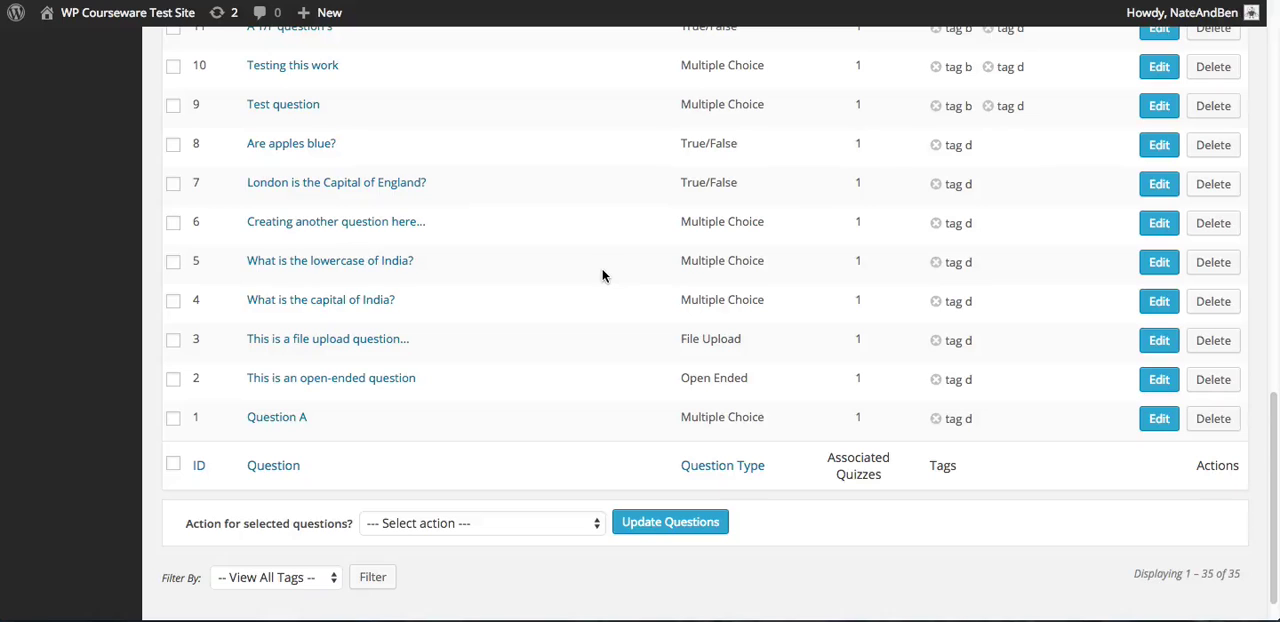
Leave the question pool and open the Quiz Summary page of the training courses
scroll(586, 287, "up", 5)
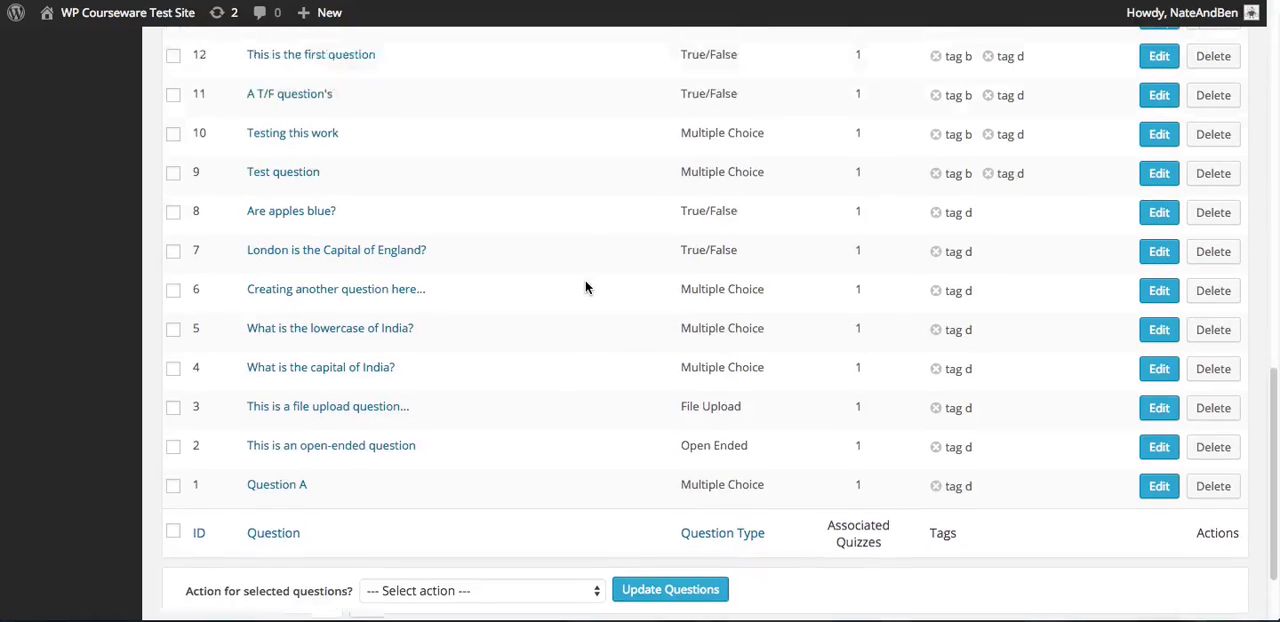
scroll(586, 287, "up", 6)
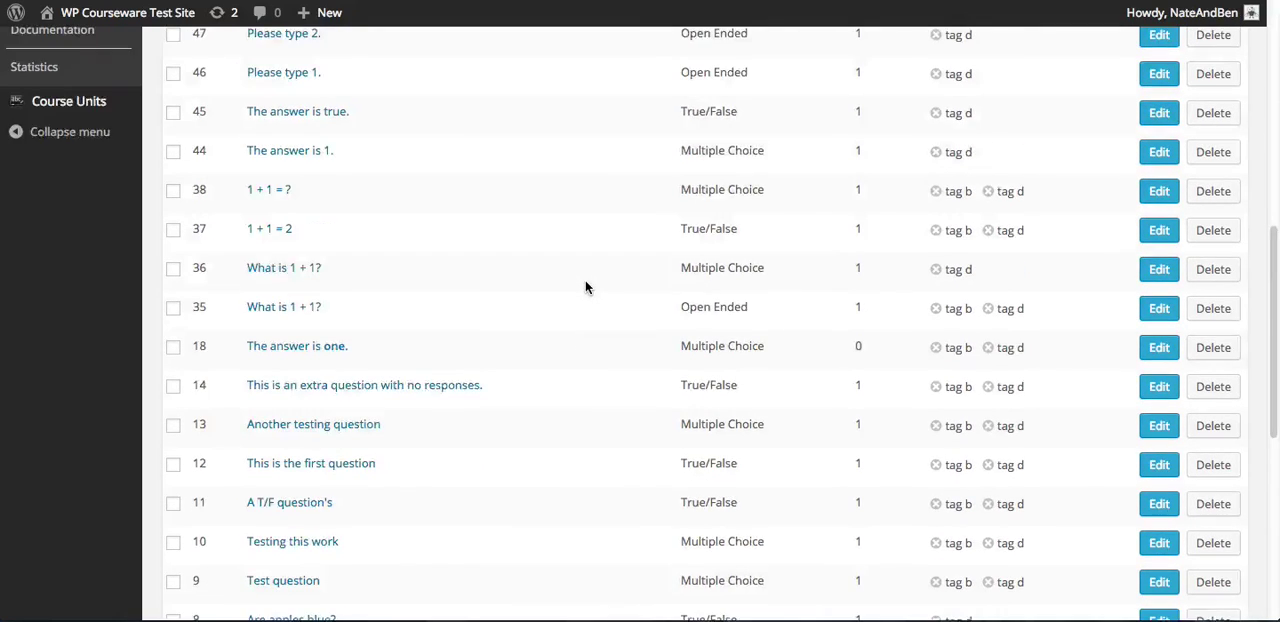
scroll(586, 287, "up", 3)
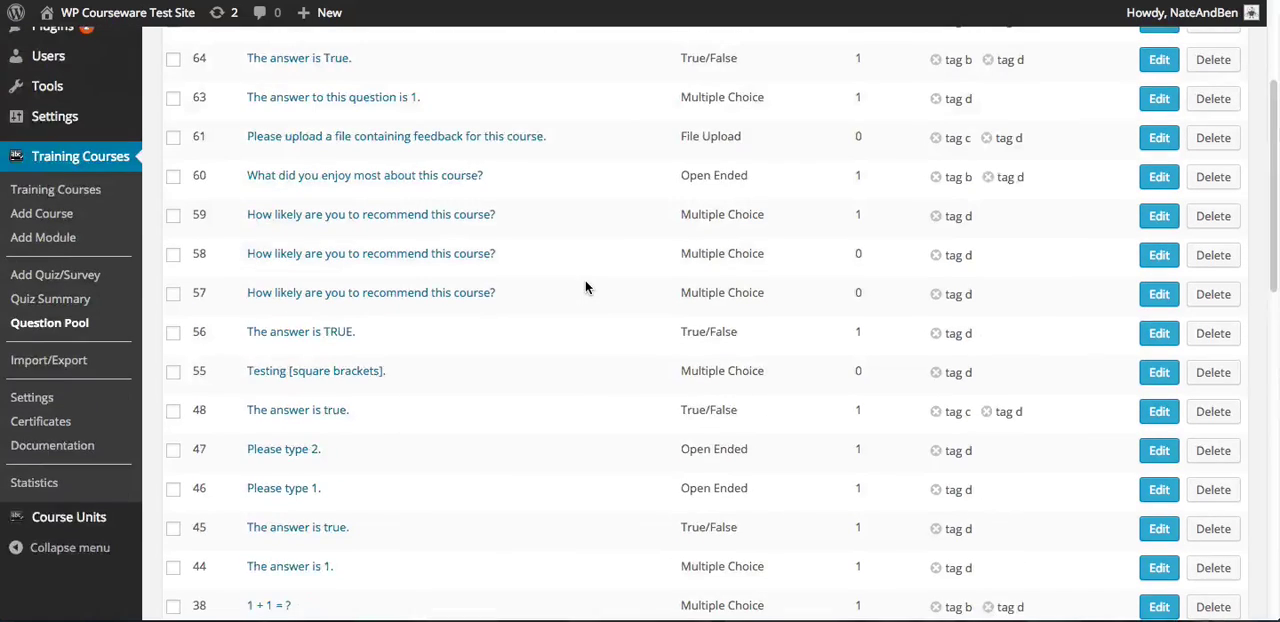
scroll(585, 287, "down", 1)
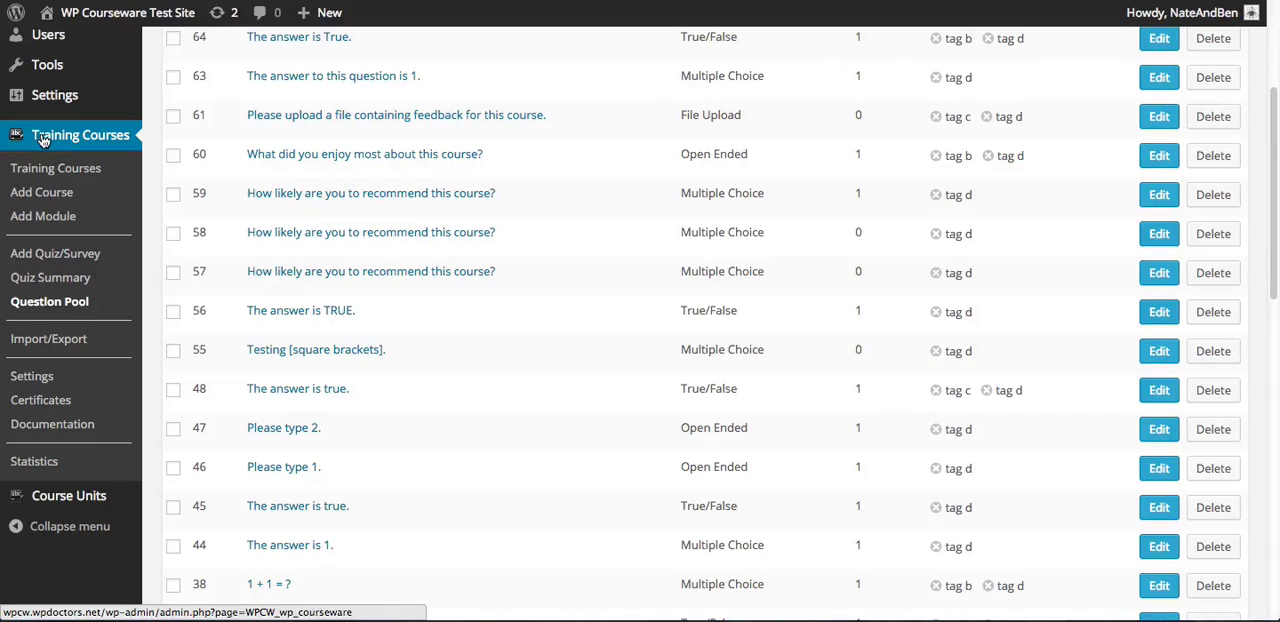
left_click(56, 283)
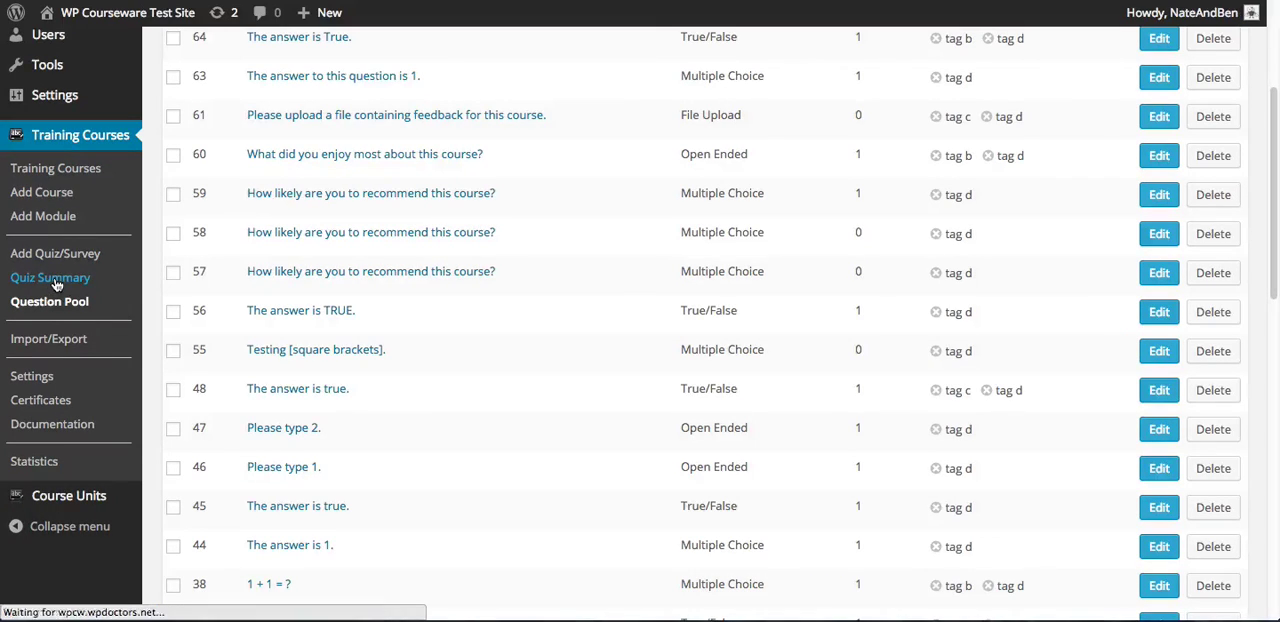
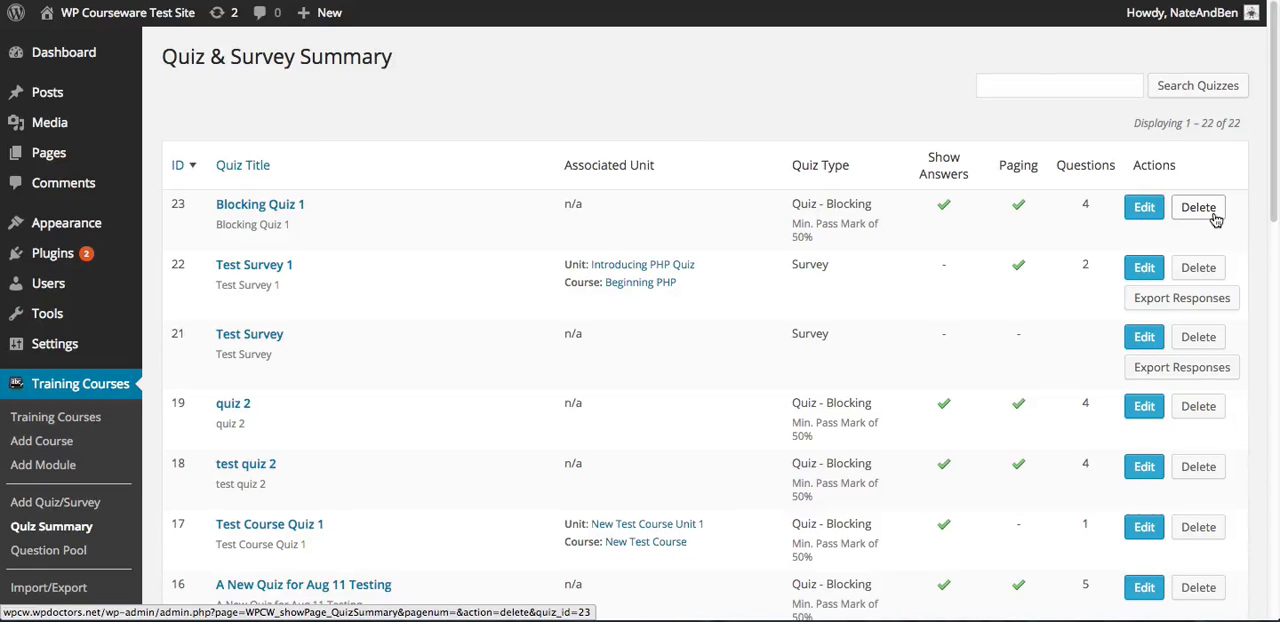
Open Blocking Quiz 1 for editing and show its question management
left_click(1010, 87)
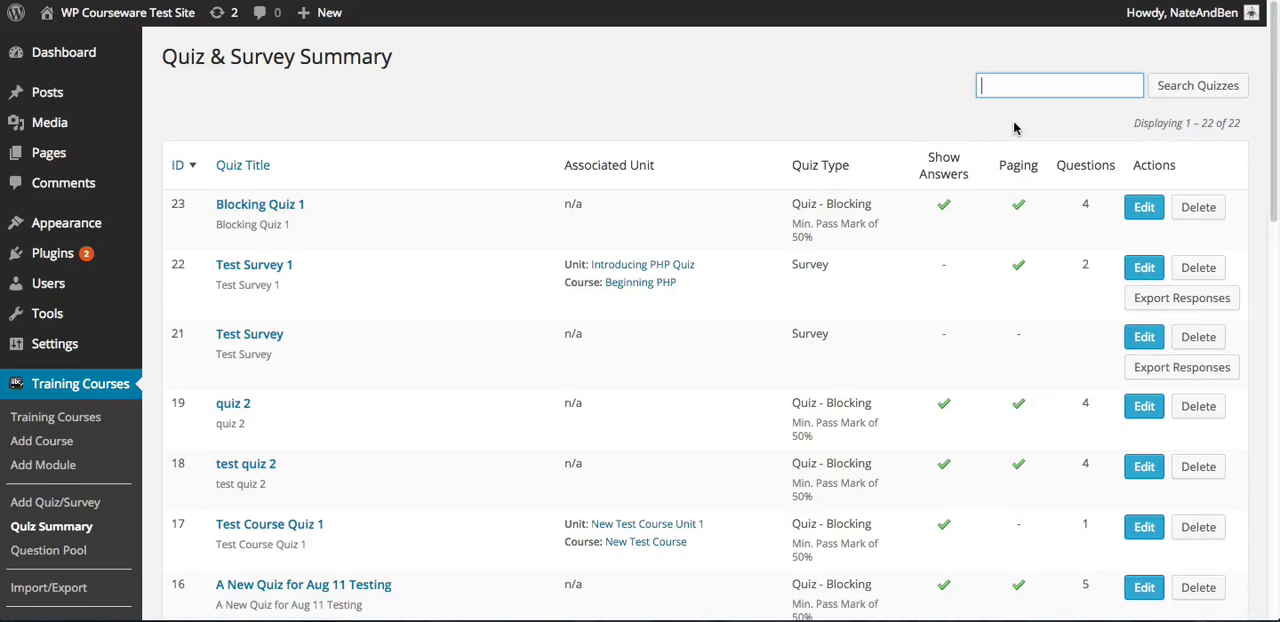
left_click(1150, 212)
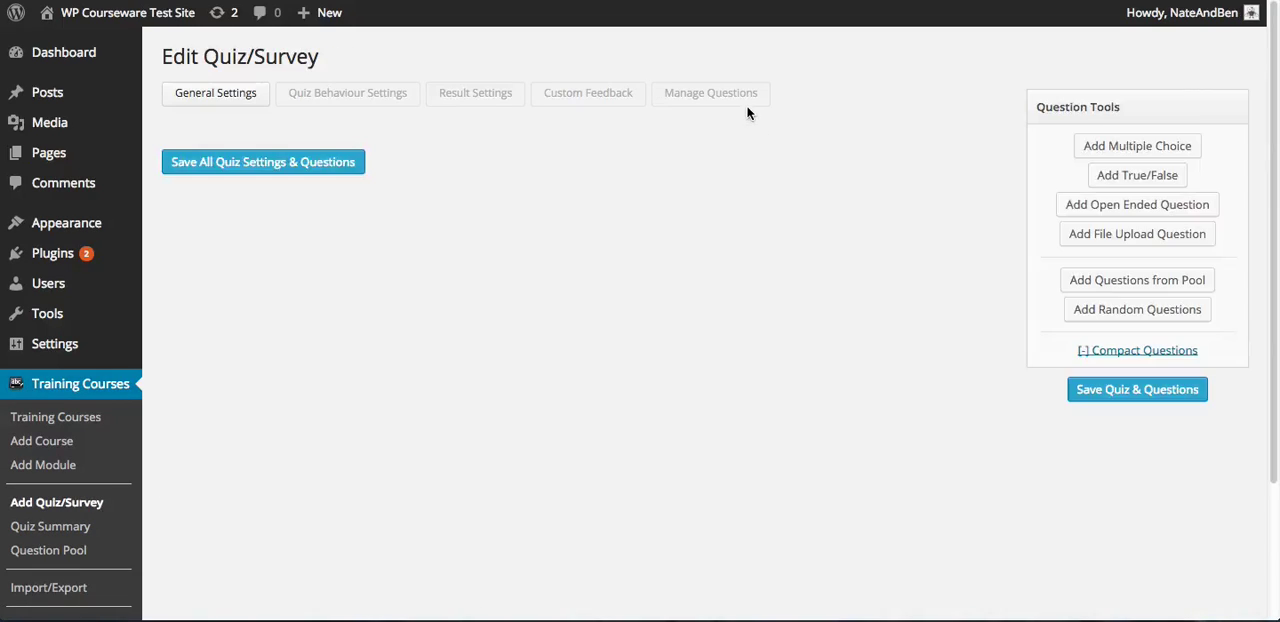
left_click(727, 101)
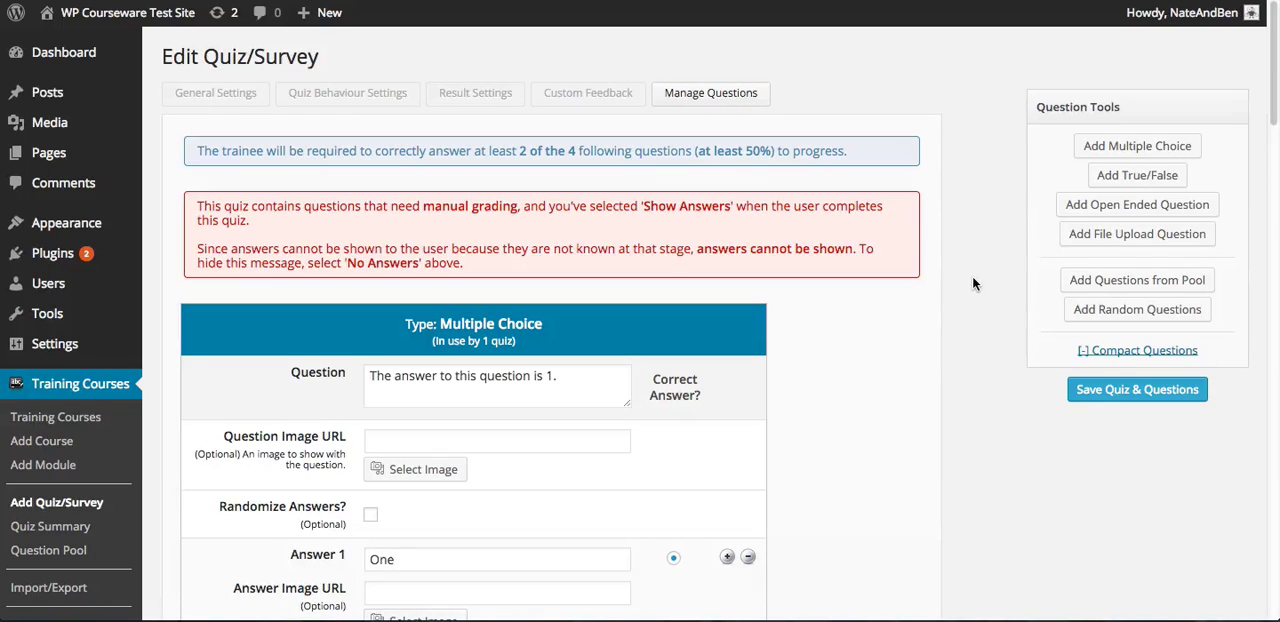
Look through the Question Pool questions that can be inserted into the quiz, including the tag filter choices, and close the list
left_click(1145, 281)
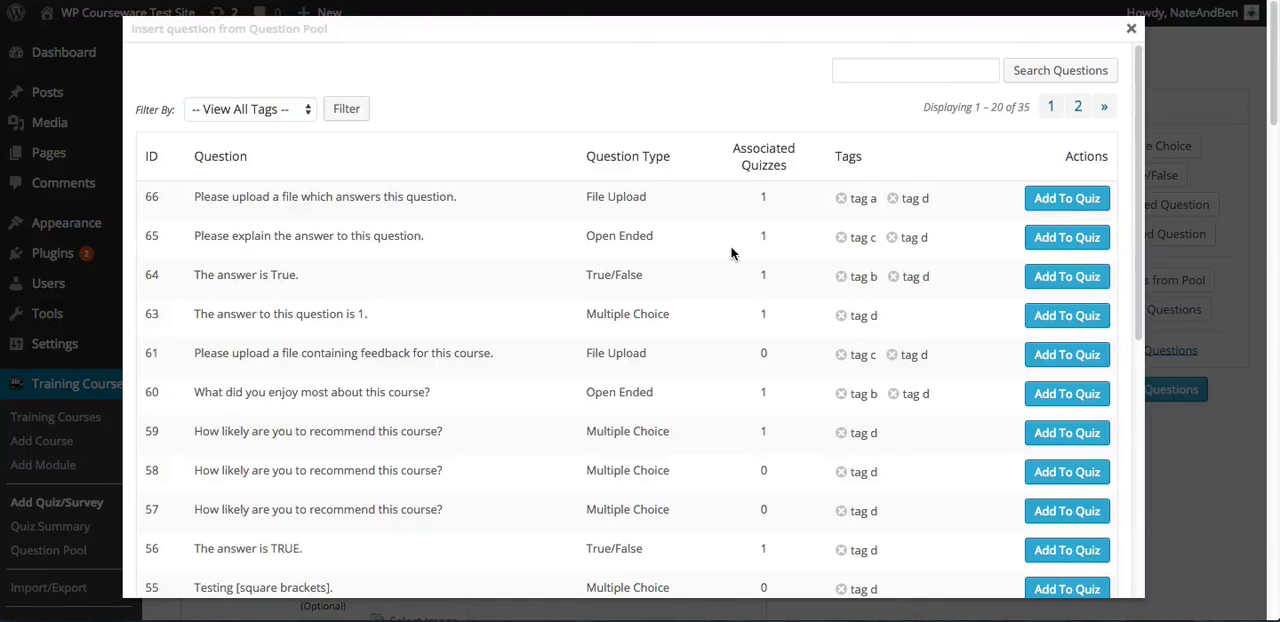
left_click(237, 108)
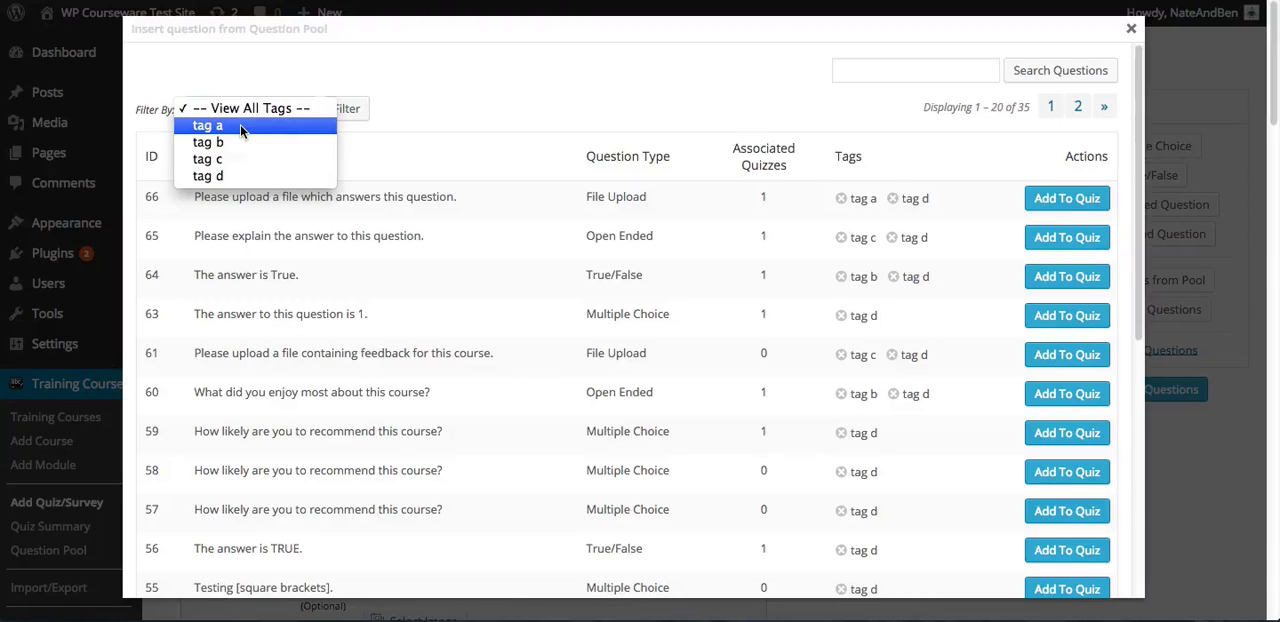
left_click(591, 112)
left_click(910, 71)
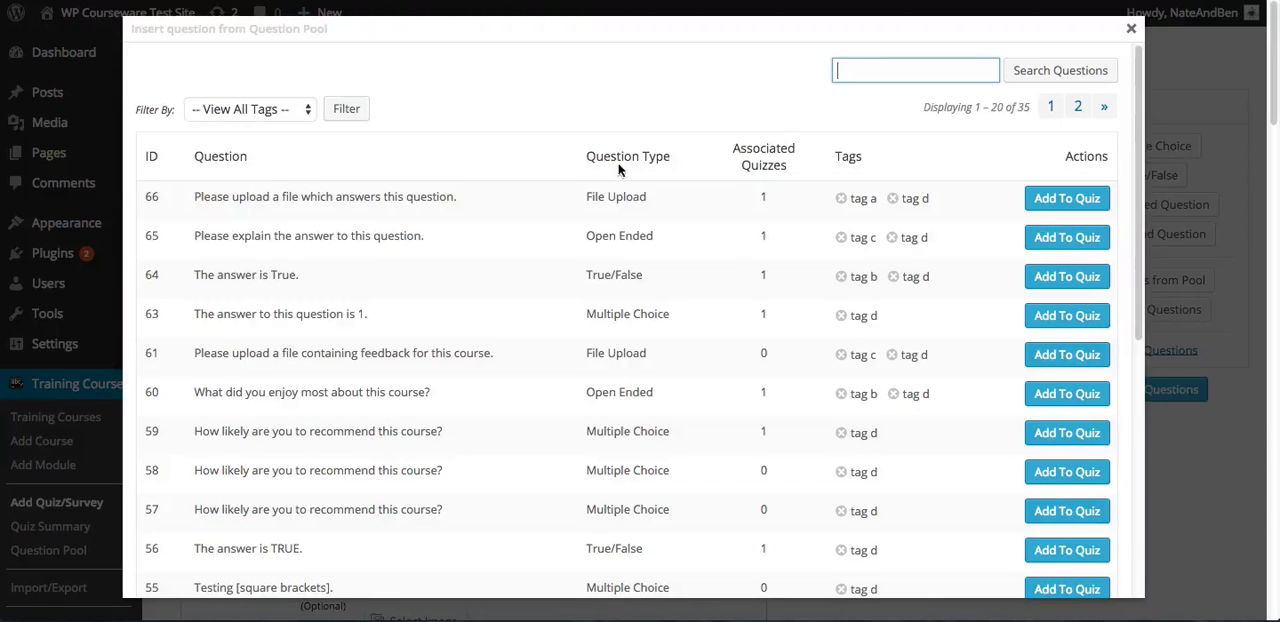
scroll(577, 285, "down", 5)
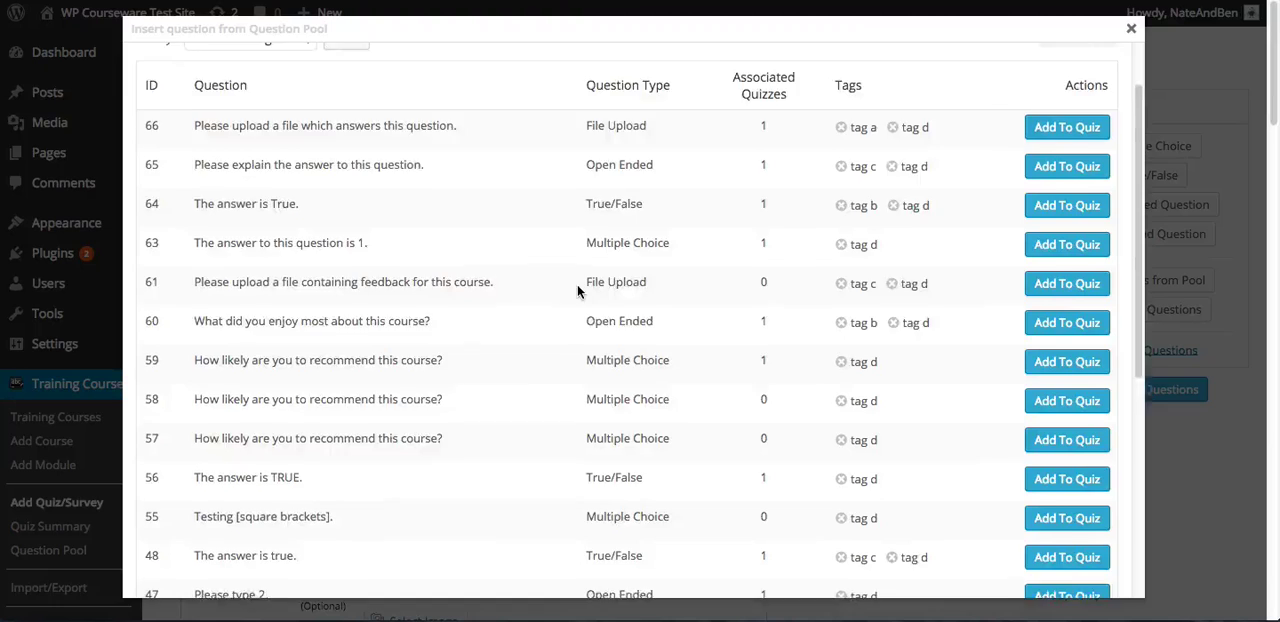
scroll(577, 284, "up", 5)
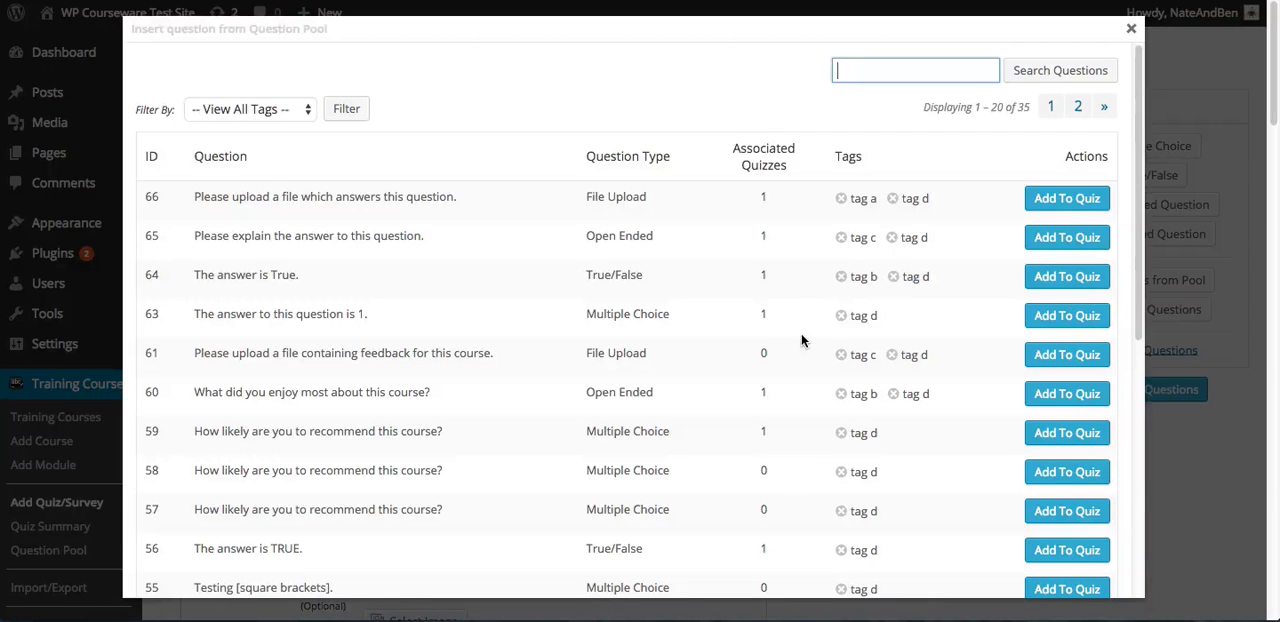
left_click(1131, 31)
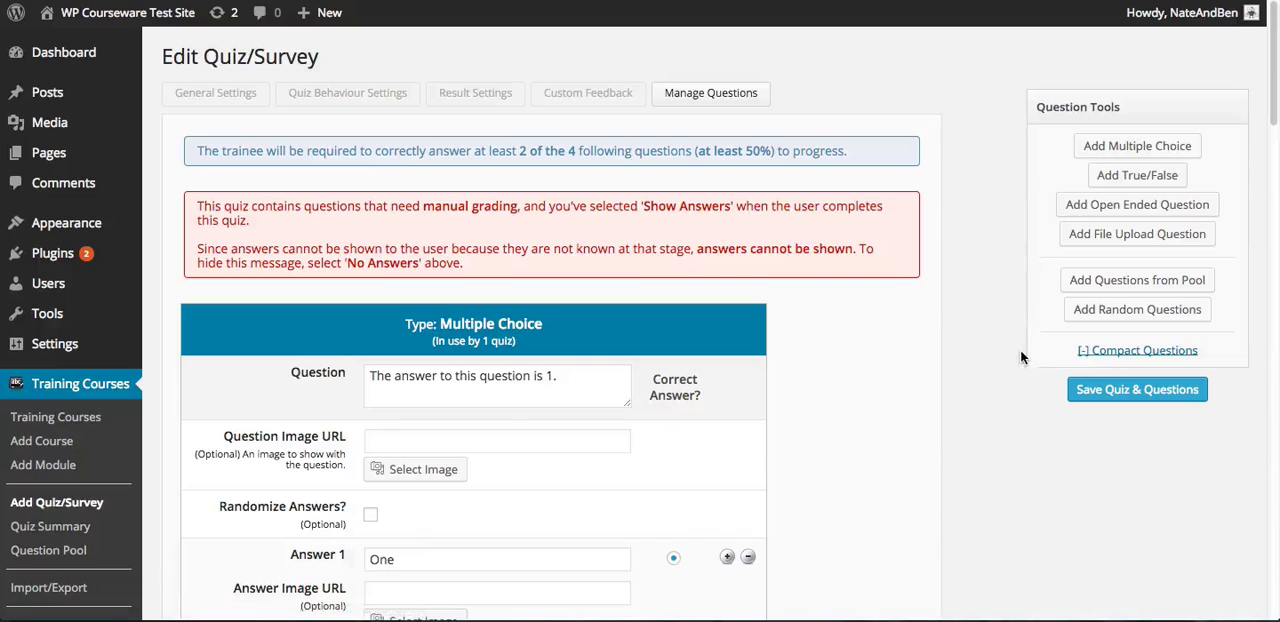
Start adding random questions, trying selection from the entire quiz pool before choosing selection by question tags
left_click(1136, 316)
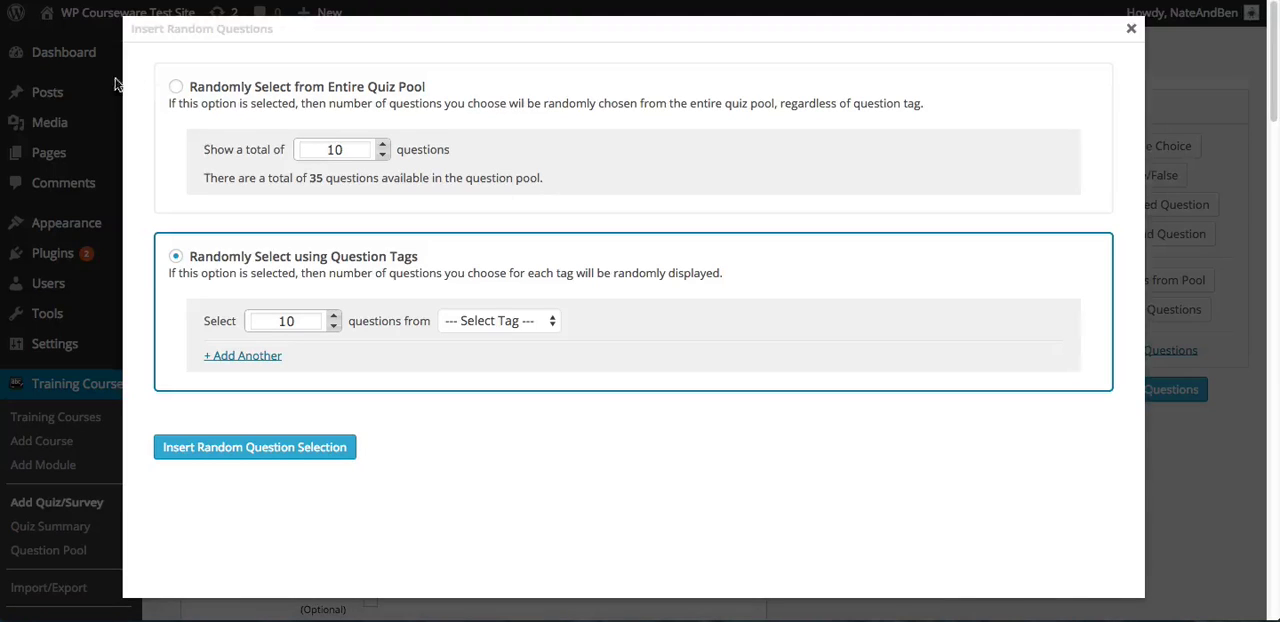
left_click(176, 87)
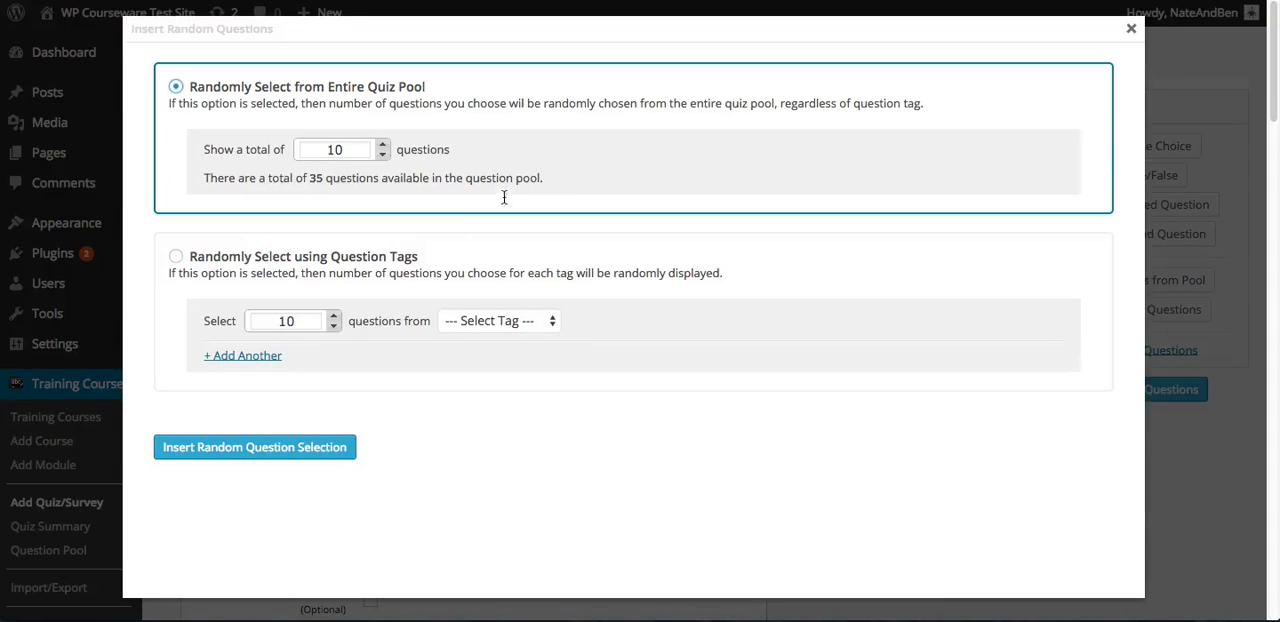
left_click(175, 257)
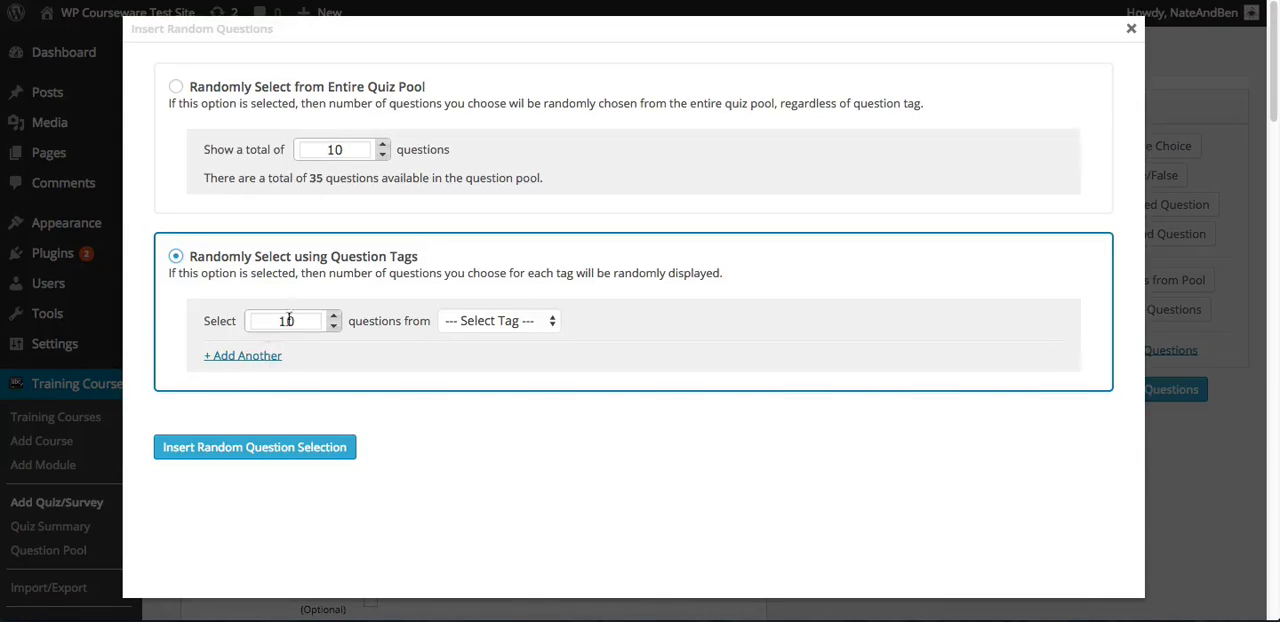
Set the random selection to draw questions from tag a and add a second row drawing from tag b
left_click(527, 312)
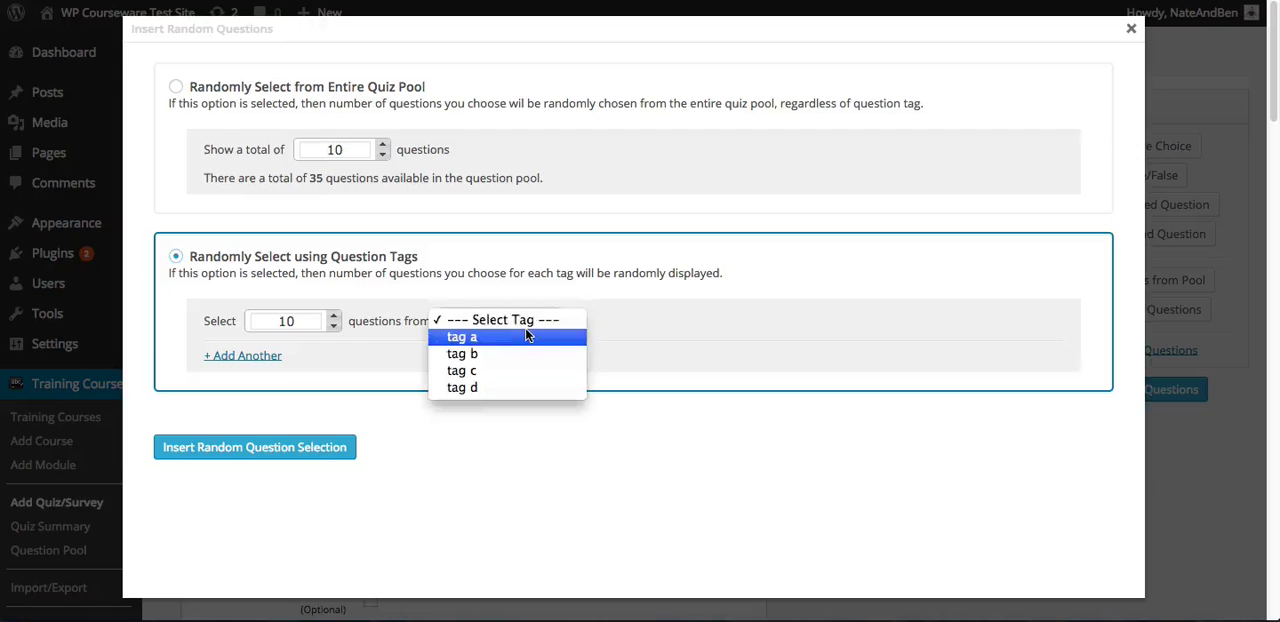
left_click(466, 339)
left_click(253, 365)
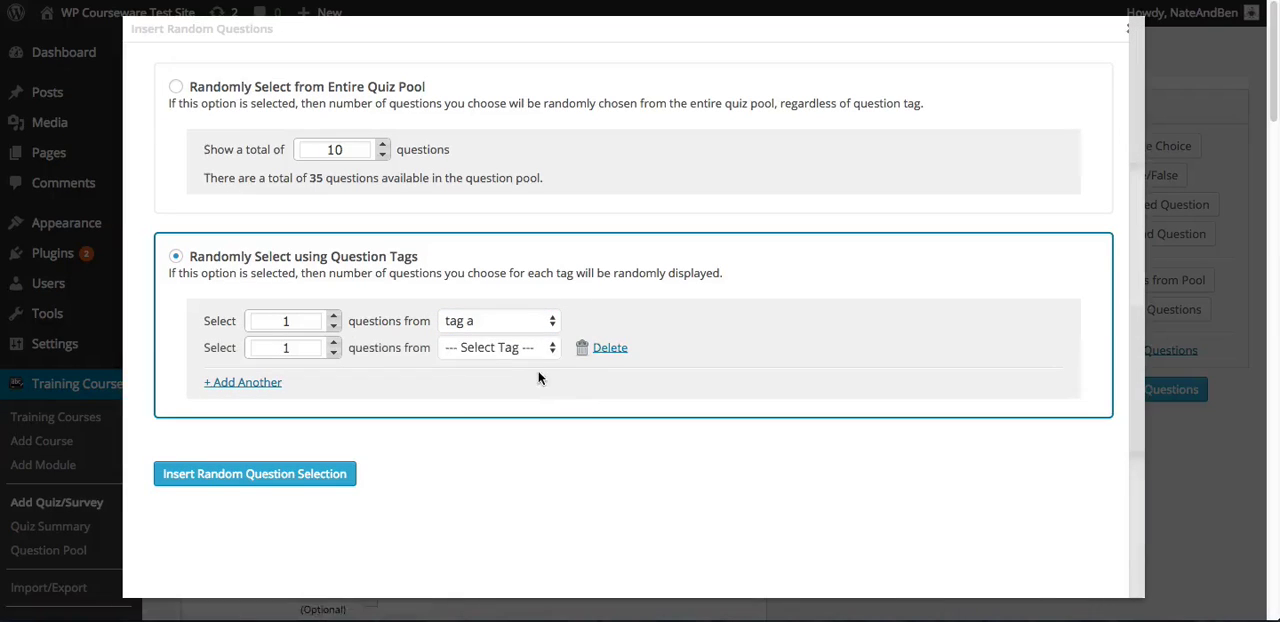
left_click(495, 349)
left_click(496, 365)
left_click(496, 347)
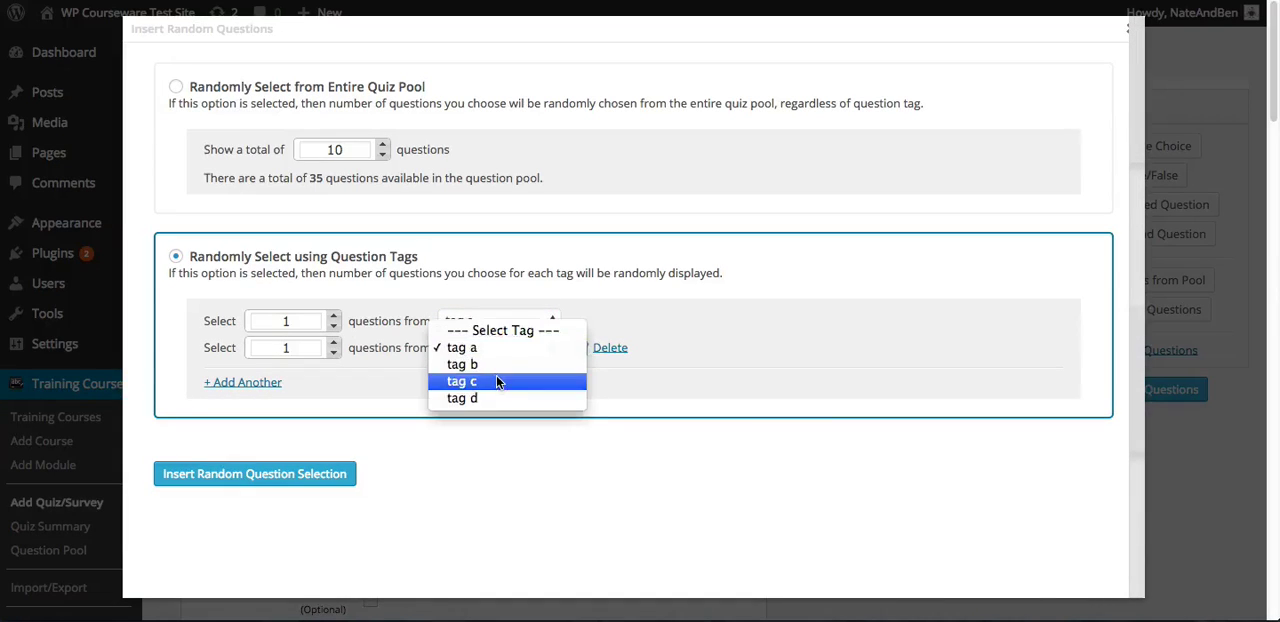
left_click(496, 365)
left_click(707, 373)
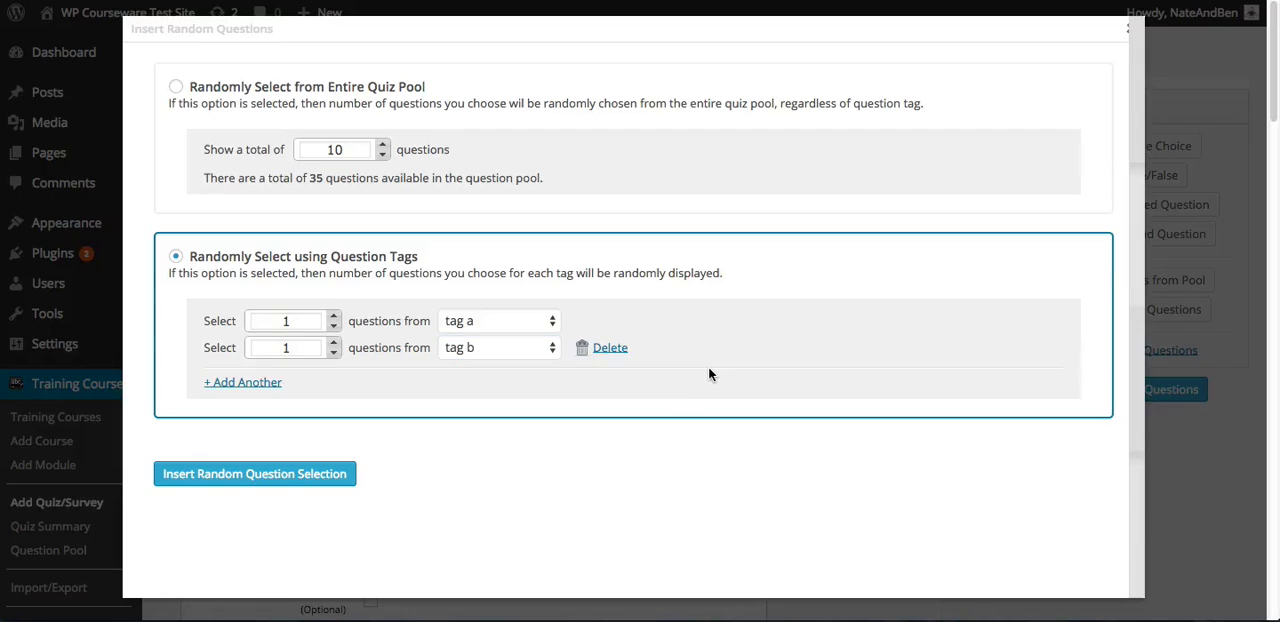
Add two more tag rows to the random selection and delete both of them
left_click(245, 382)
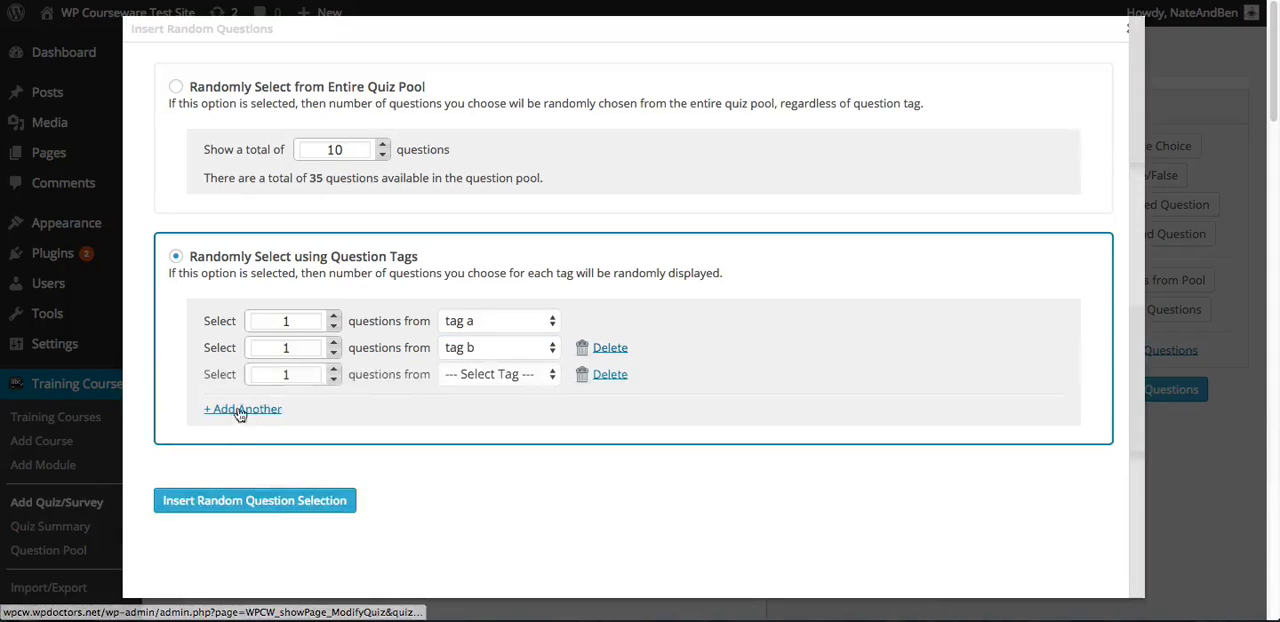
left_click(248, 410)
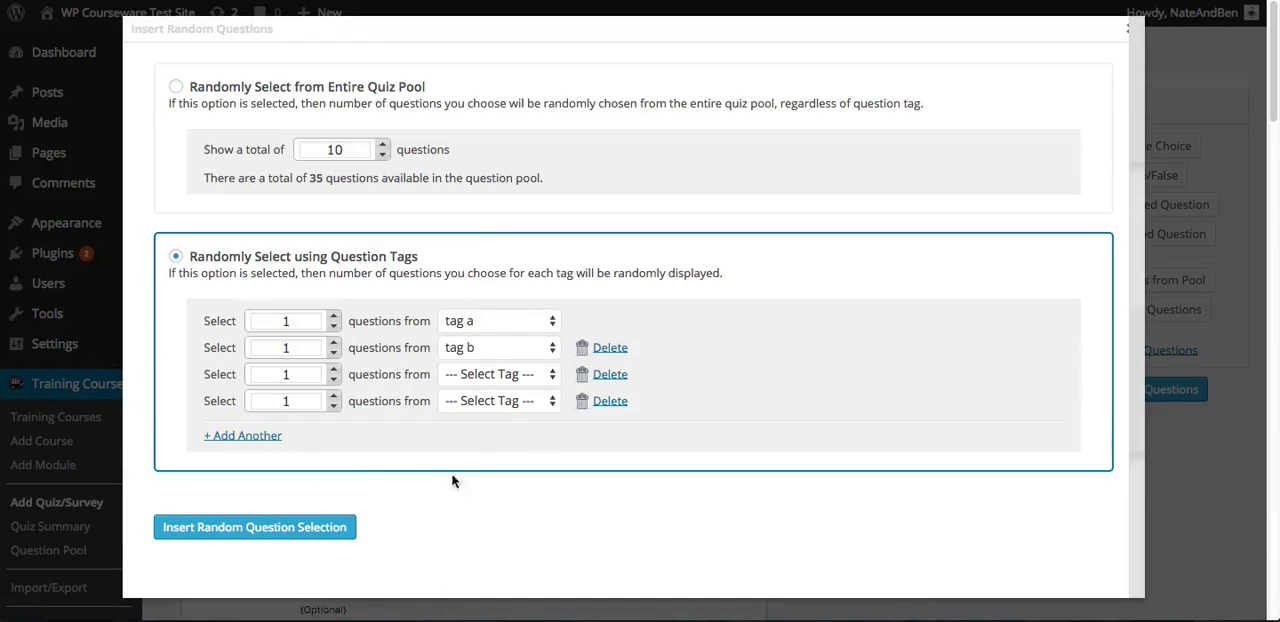
left_click(485, 376)
left_click(505, 374)
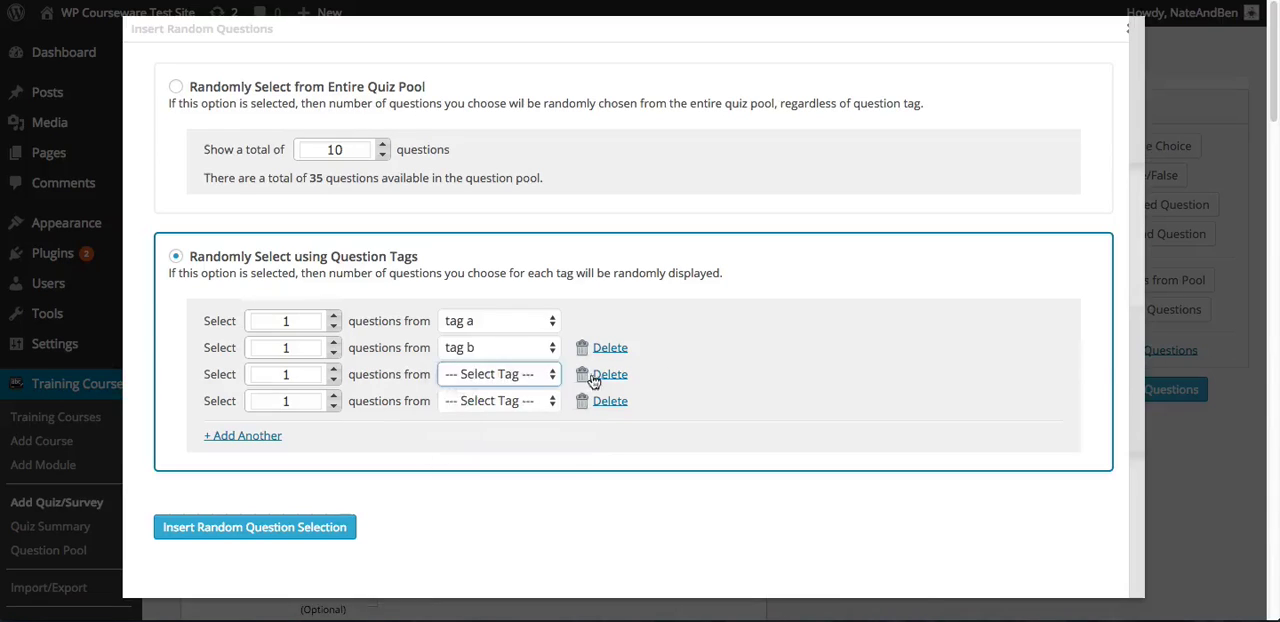
left_click(610, 376)
left_click(610, 376)
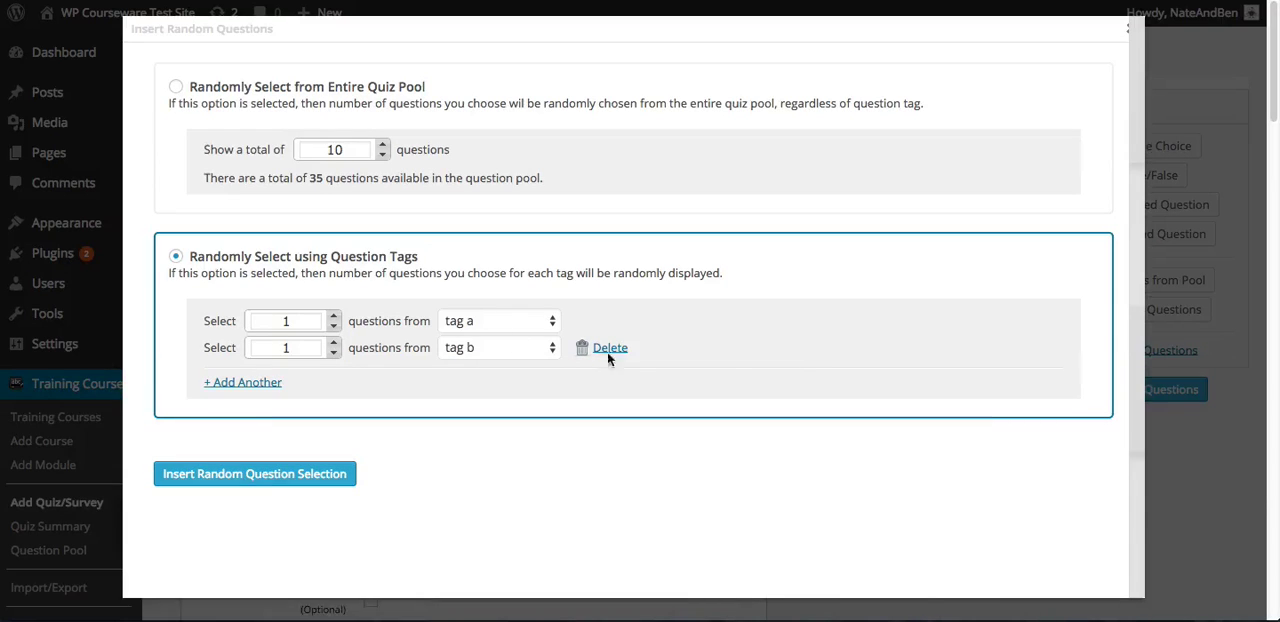
Insert the random selection of one question each from tag a and tag b into the quiz
left_click(301, 320)
left_click(667, 311)
left_click(294, 476)
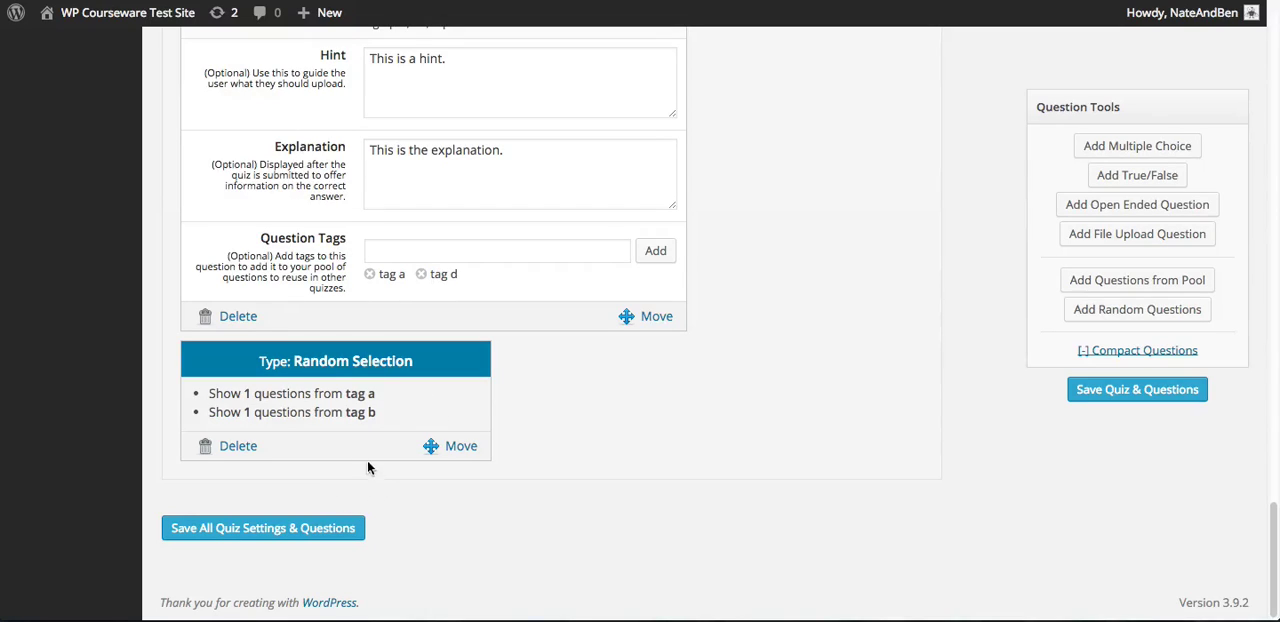
Delete the Random Selection entry from the quiz and save the quiz and its questions
left_click(240, 448)
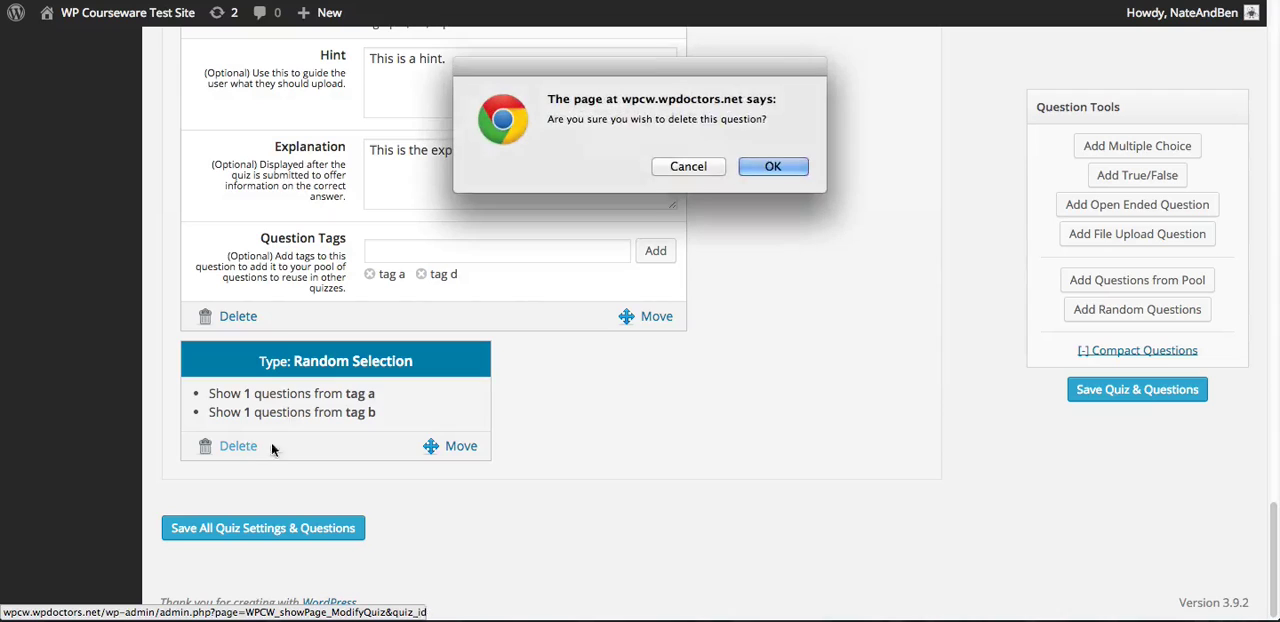
left_click(780, 170)
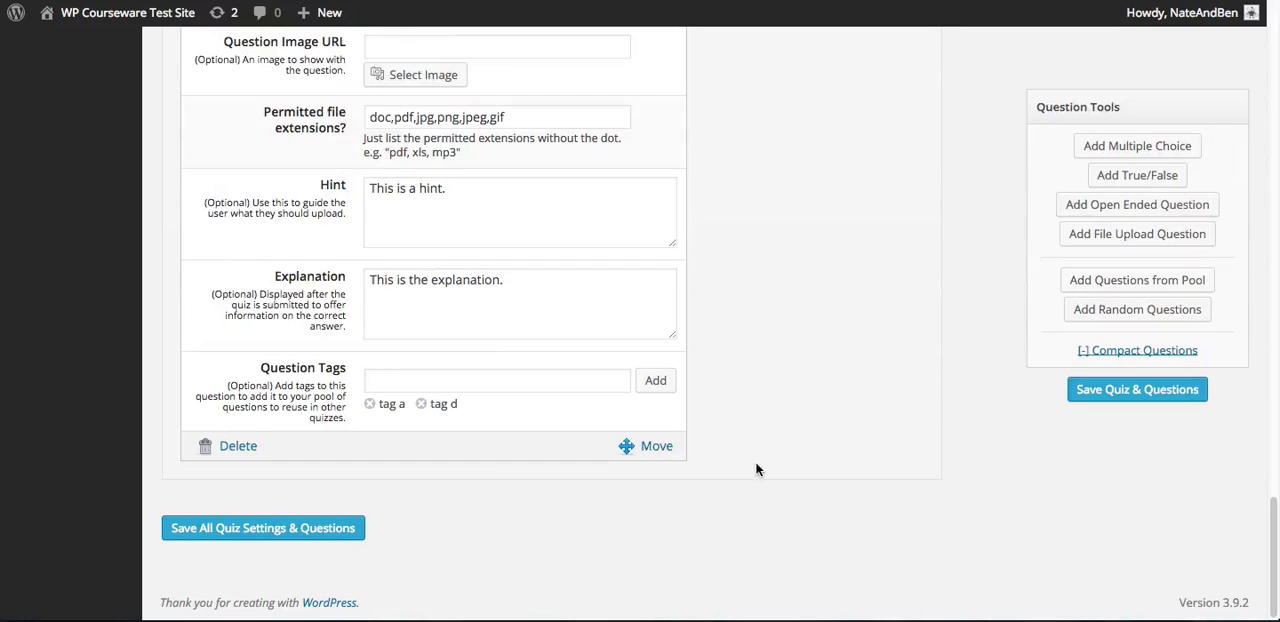
scroll(757, 470, "up", 5)
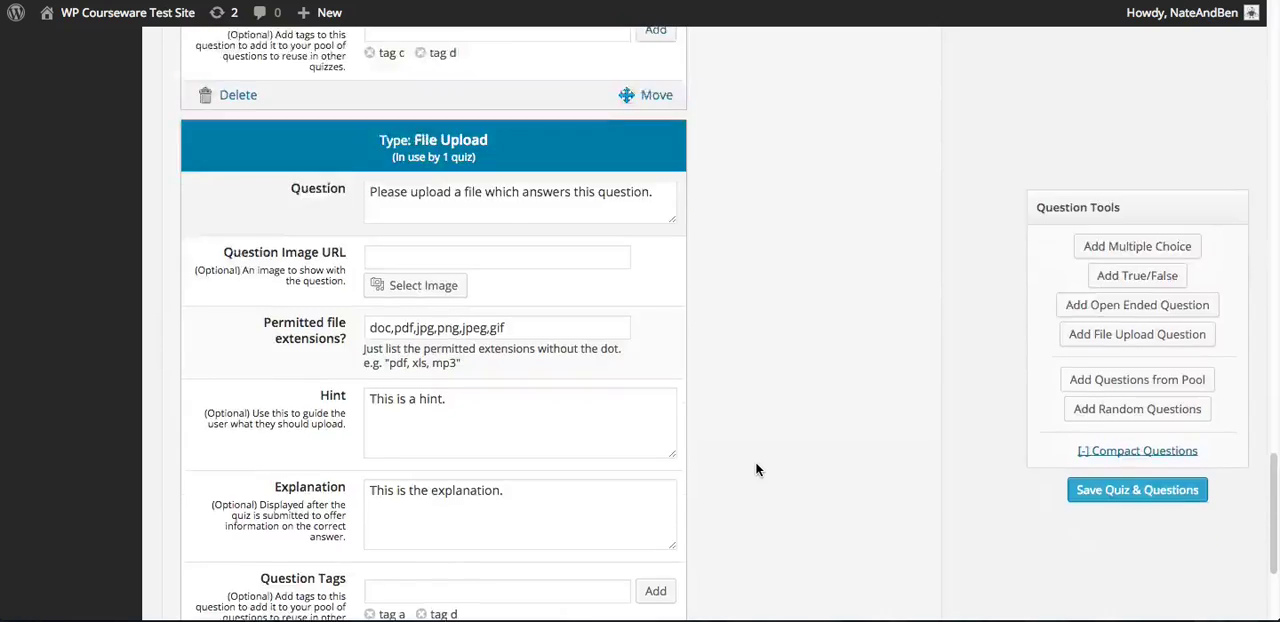
scroll(757, 470, "up", 7)
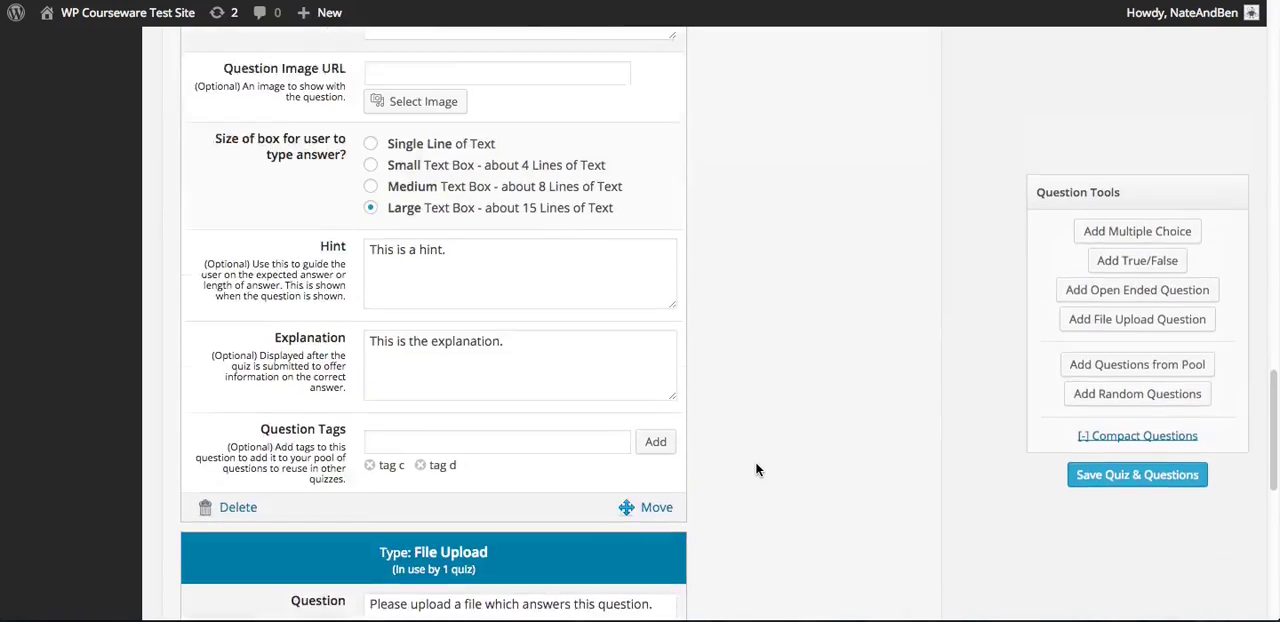
scroll(757, 470, "up", 8)
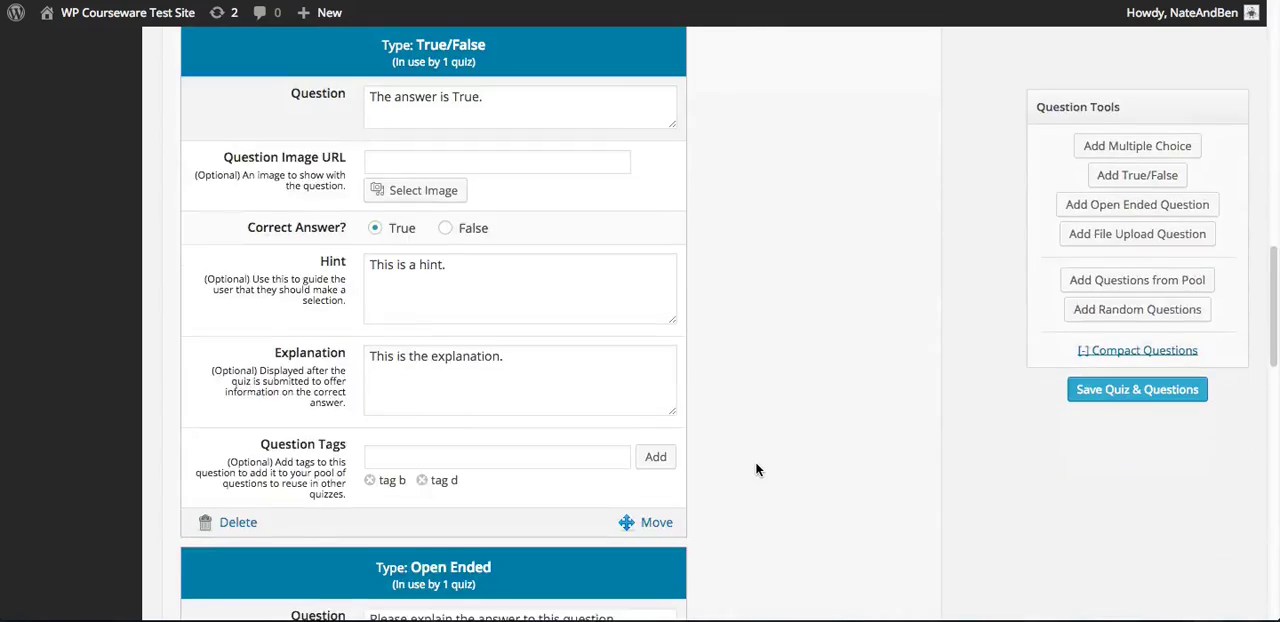
scroll(761, 453, "up", 3)
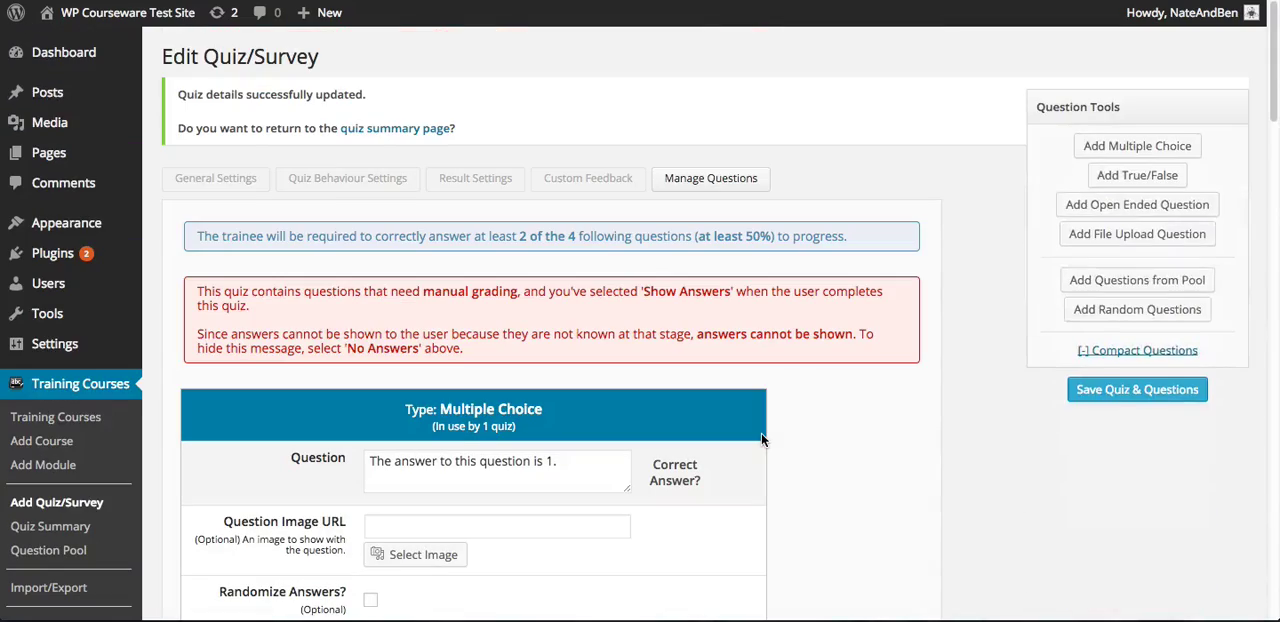
left_click(1070, 389)
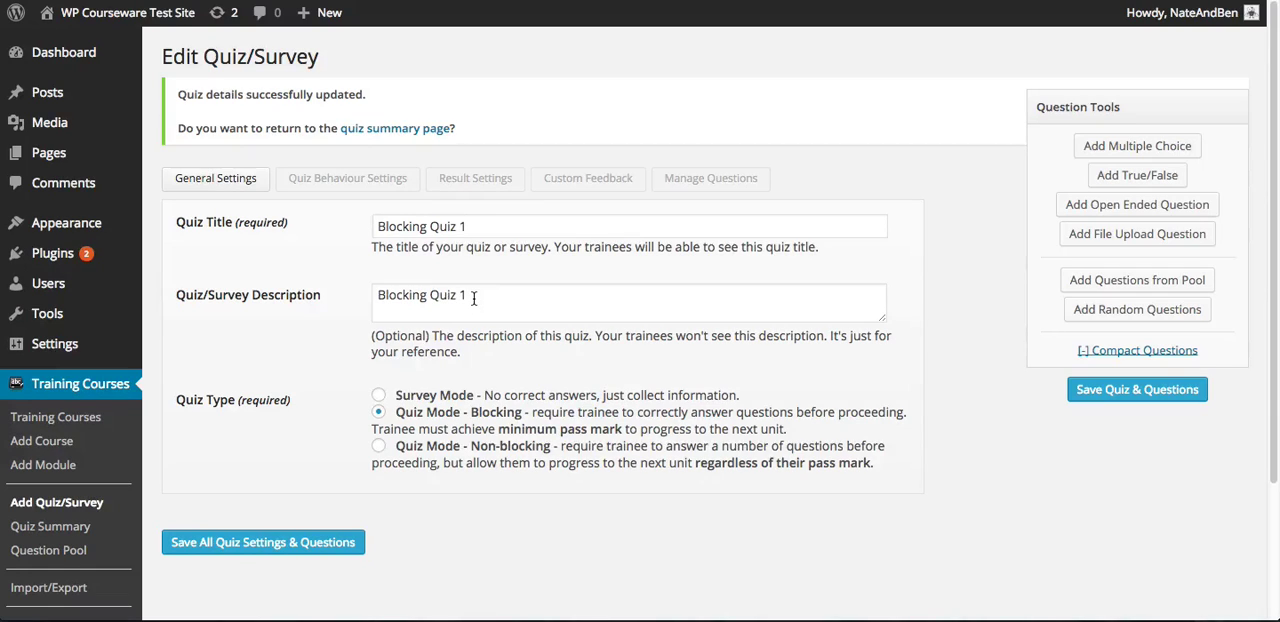
Open the module, unit and quiz ordering of the Beginning PHP course and locate Blocking Quiz 1 among the unassigned quizzes
left_click(89, 424)
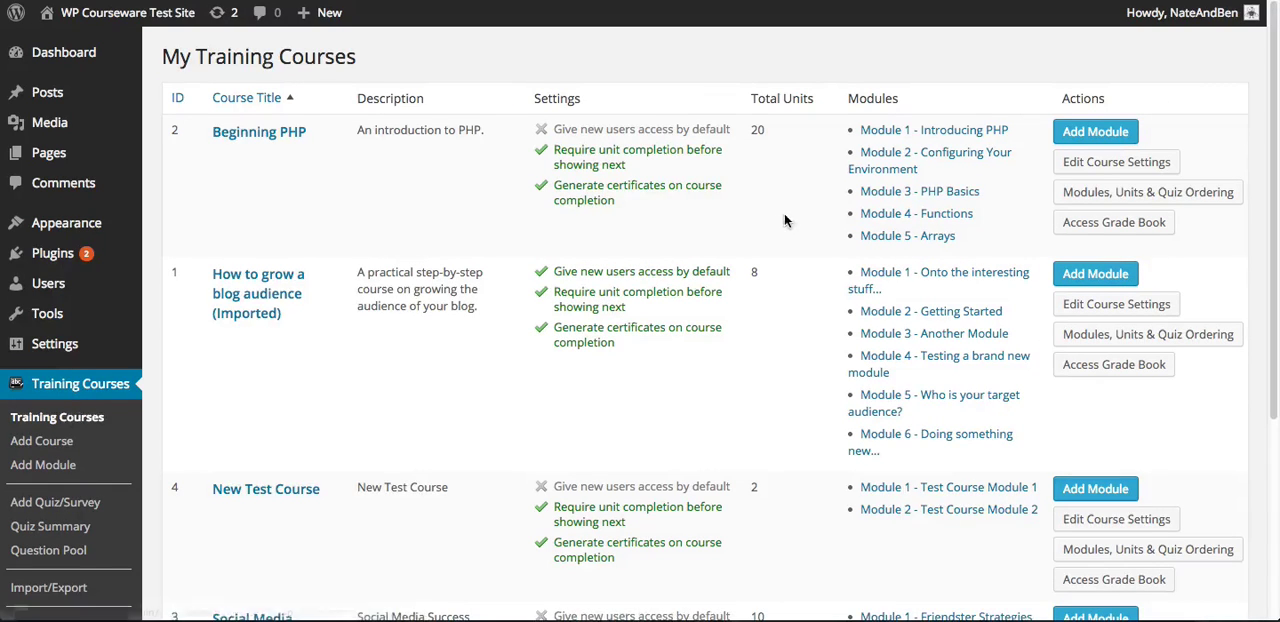
left_click(1132, 193)
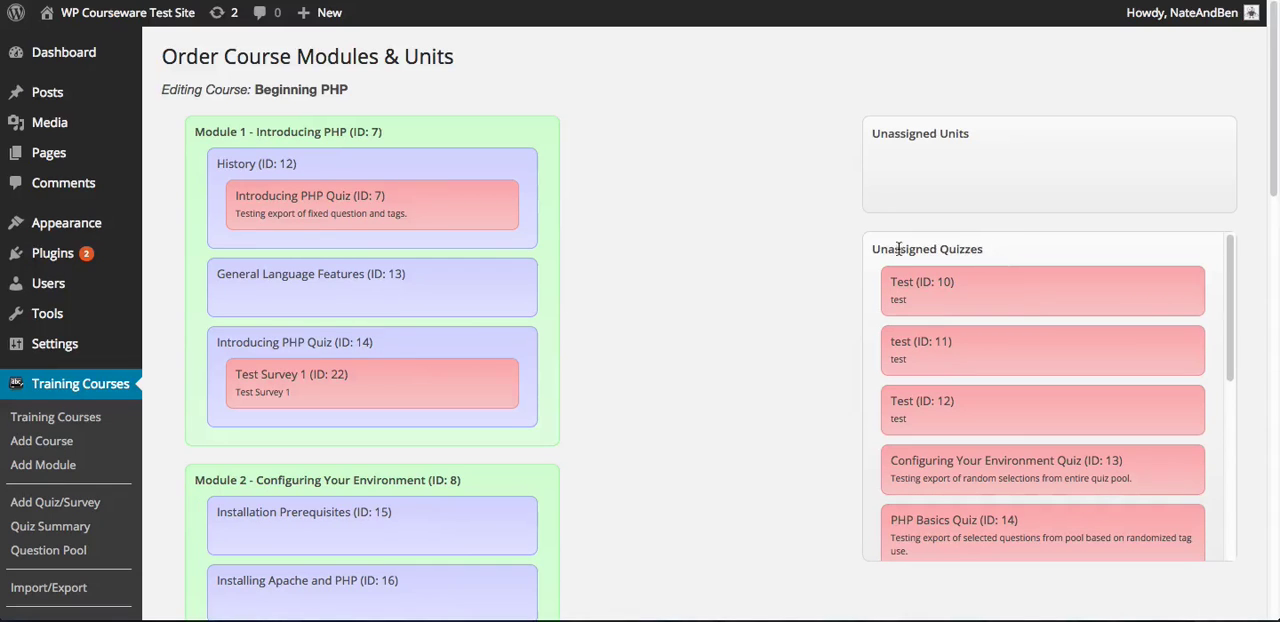
scroll(1093, 389, "down", 6)
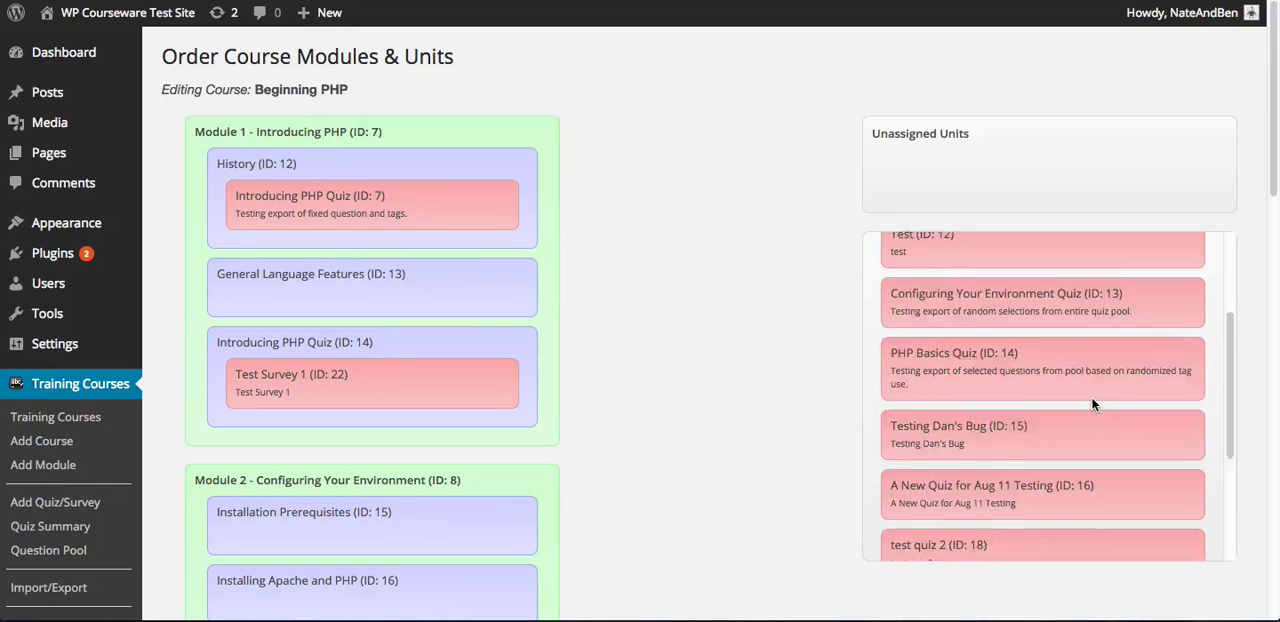
scroll(1092, 402, "down", 3)
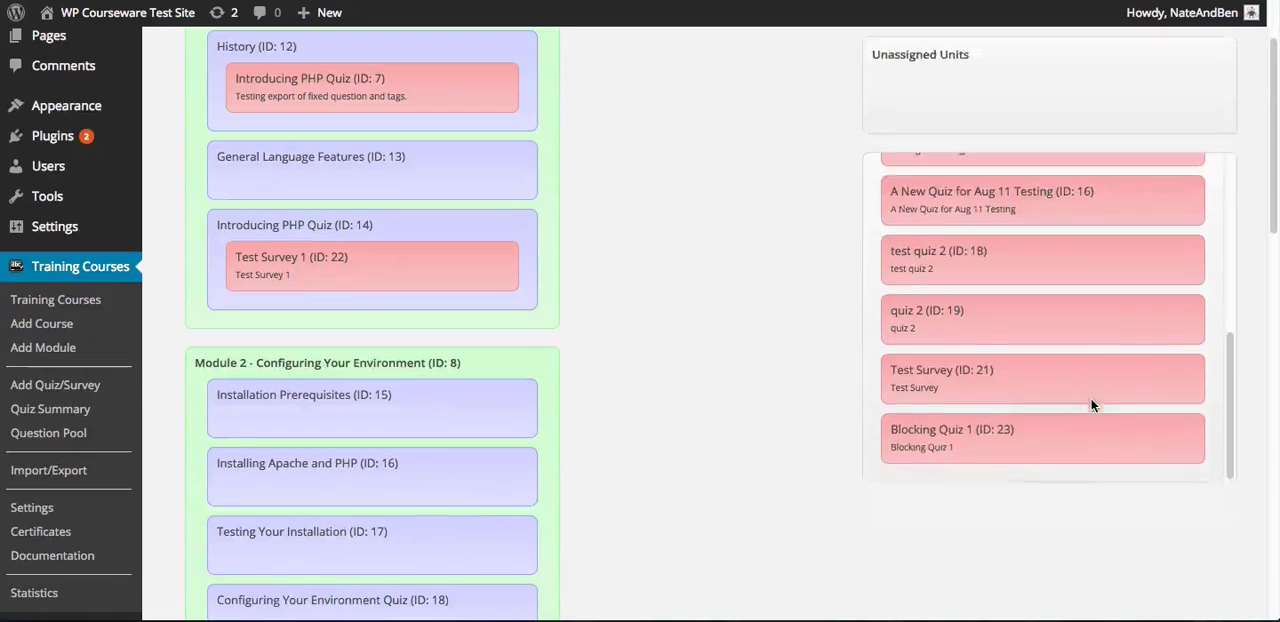
scroll(680, 446, "up", 2)
scroll(1113, 528, "up", 1)
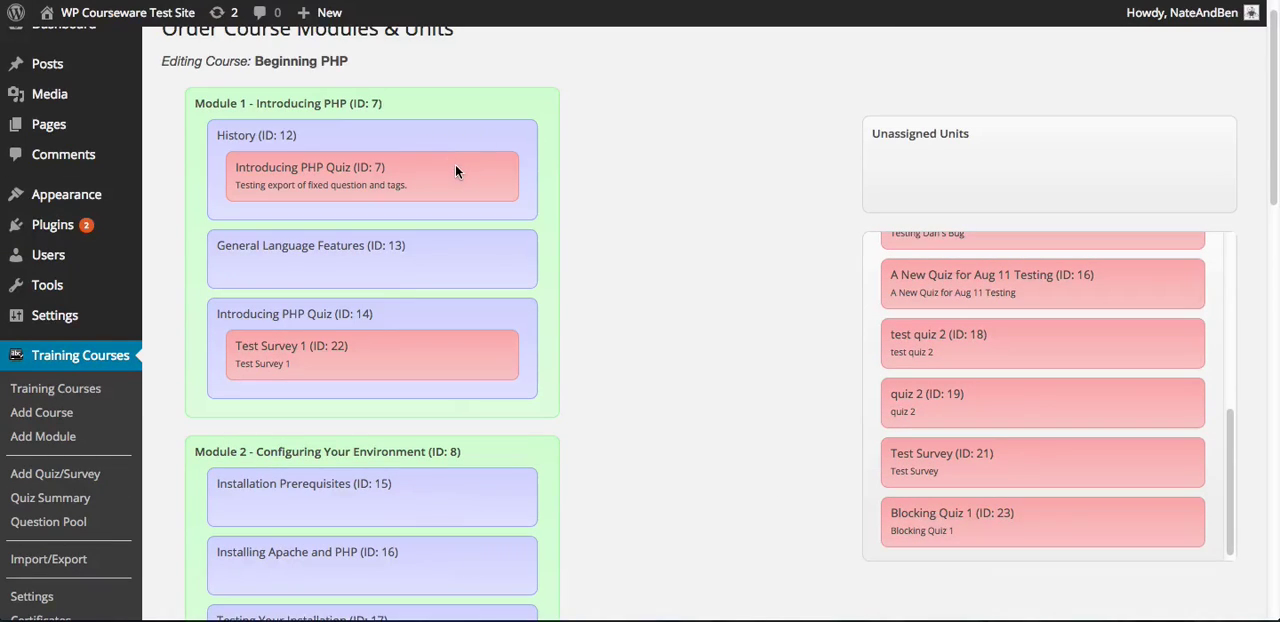
Move Introducing PHP Quiz (ID: 7) out of the History unit into the unassigned quizzes
left_click_drag(454, 173, 1122, 497)
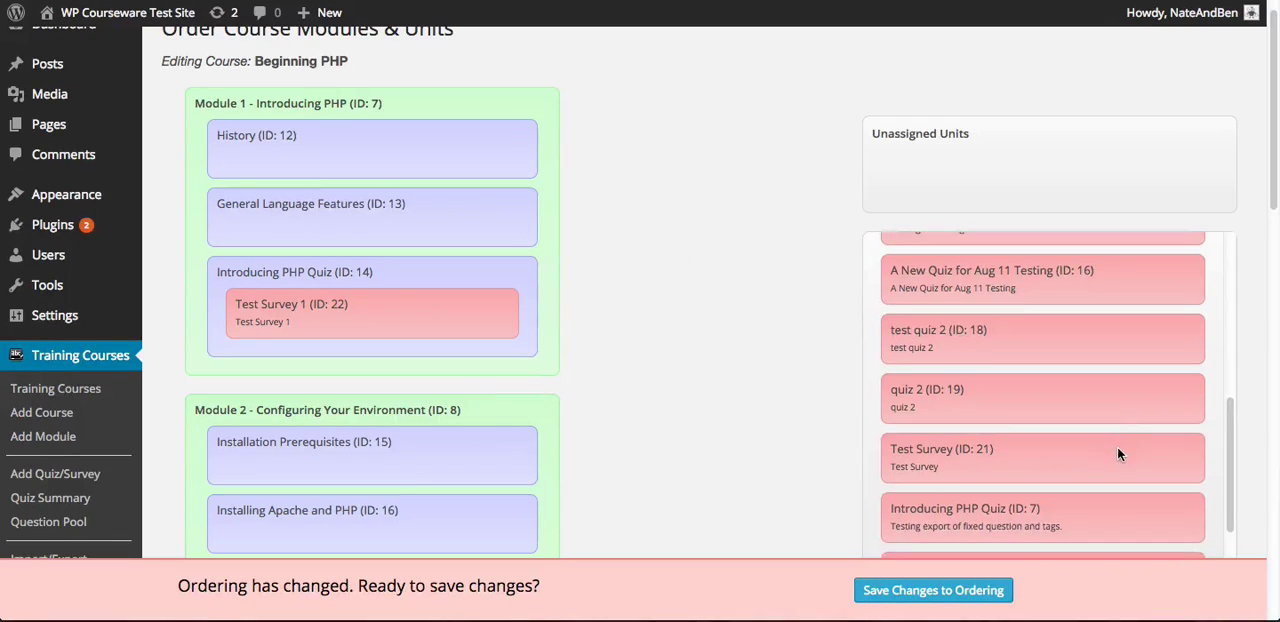
scroll(1117, 447, "down", 3)
scroll(560, 171, "up", 2)
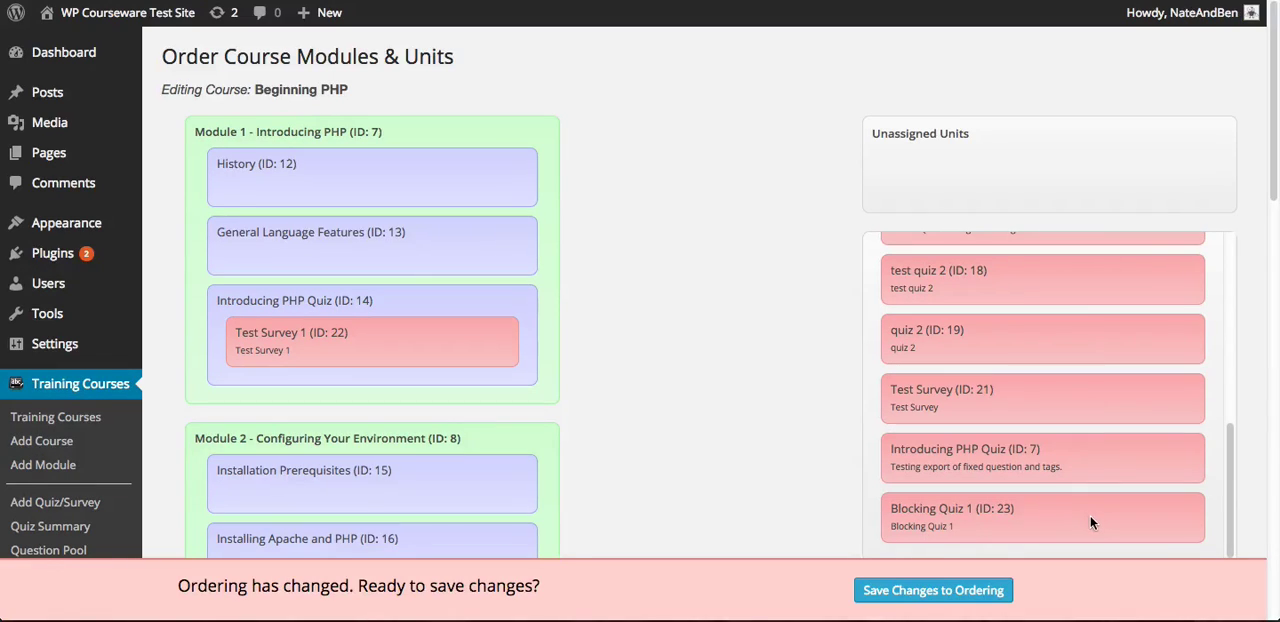
Assign Blocking Quiz 1 (ID: 23) to the History unit of Module 1 and save the changed ordering
left_click_drag(1102, 519, 433, 208)
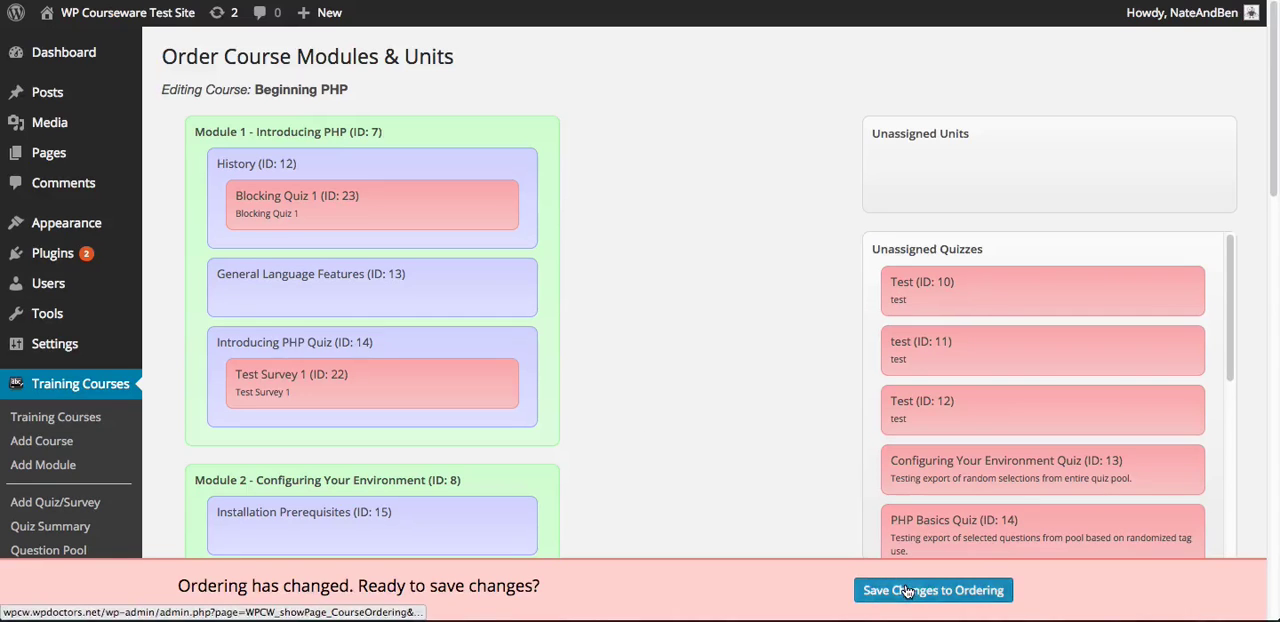
left_click(945, 590)
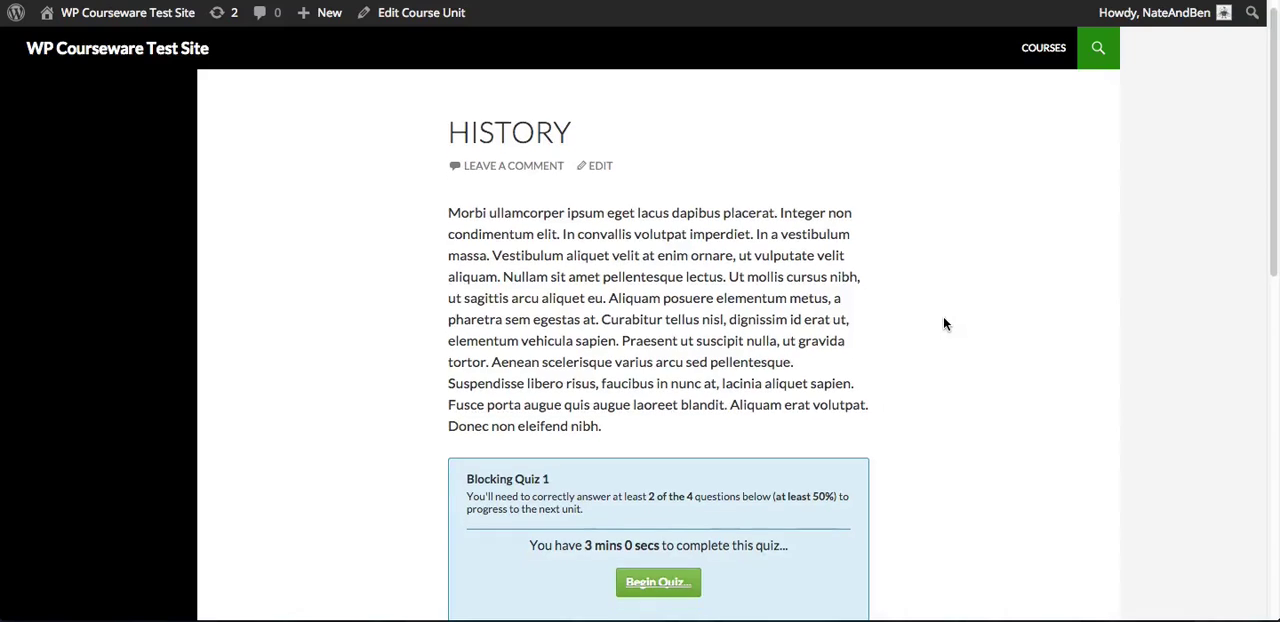
Begin Blocking Quiz 1 from the History unit page of the course
scroll(945, 323, "down", 1)
scroll(945, 323, "down", 5)
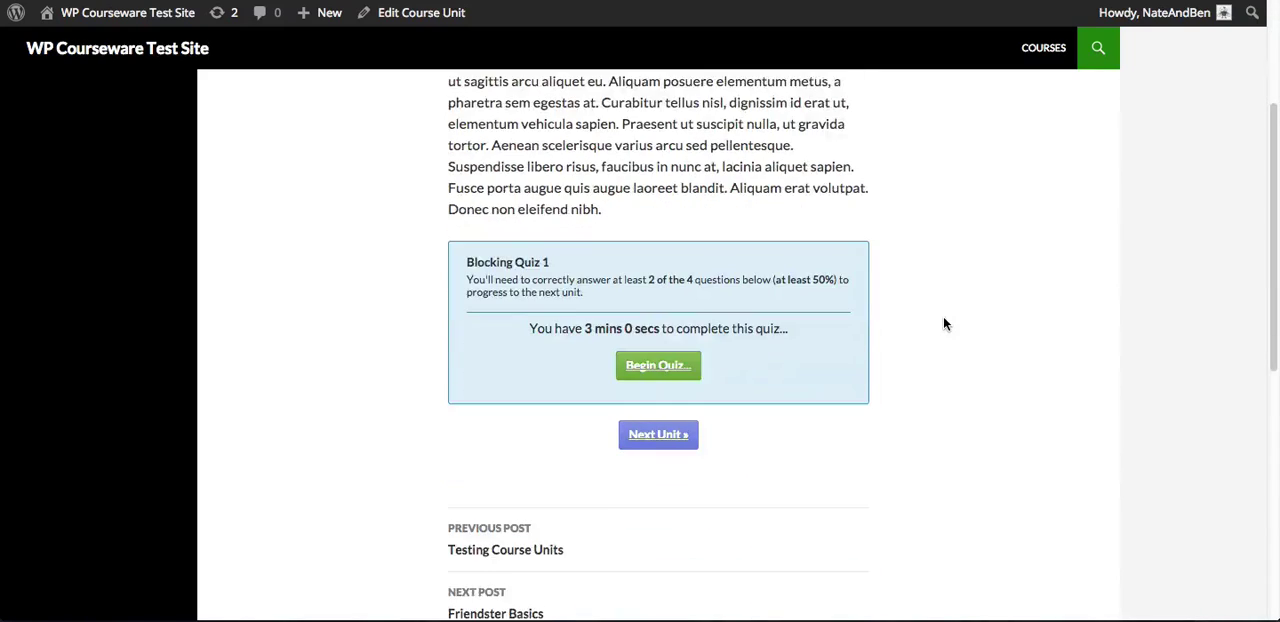
scroll(945, 323, "down", 1)
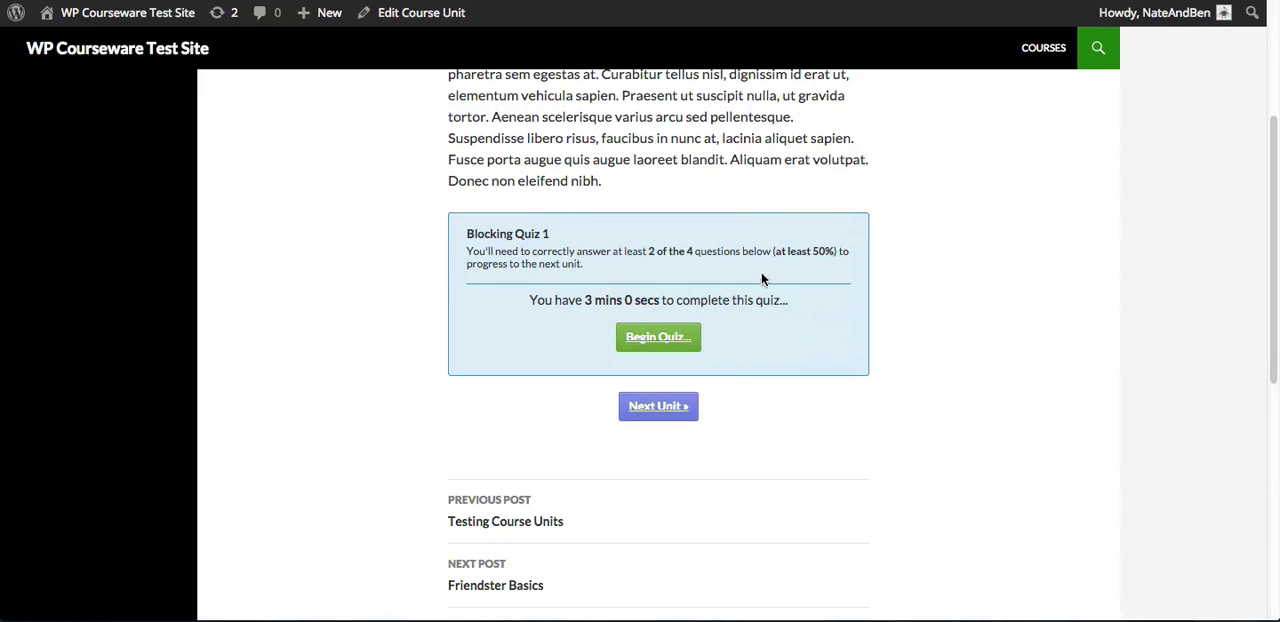
left_click(685, 343)
left_click(660, 341)
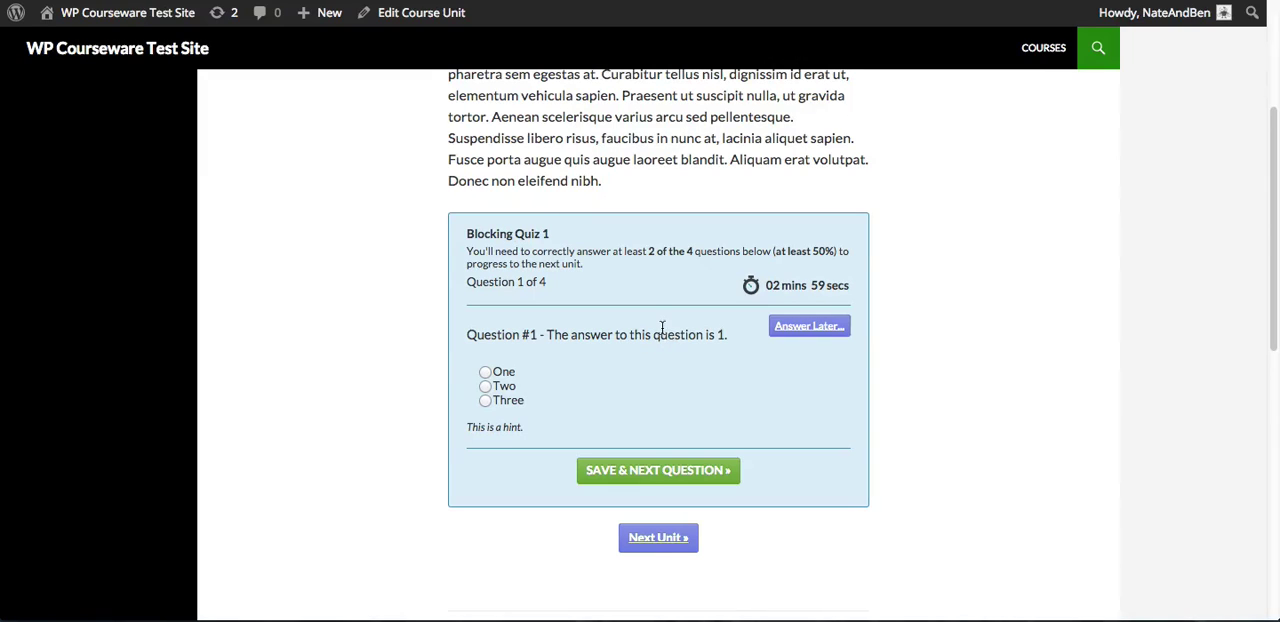
Answer Question #1 with One, save the answer and proceed to the next question
scroll(645, 320, "down", 1)
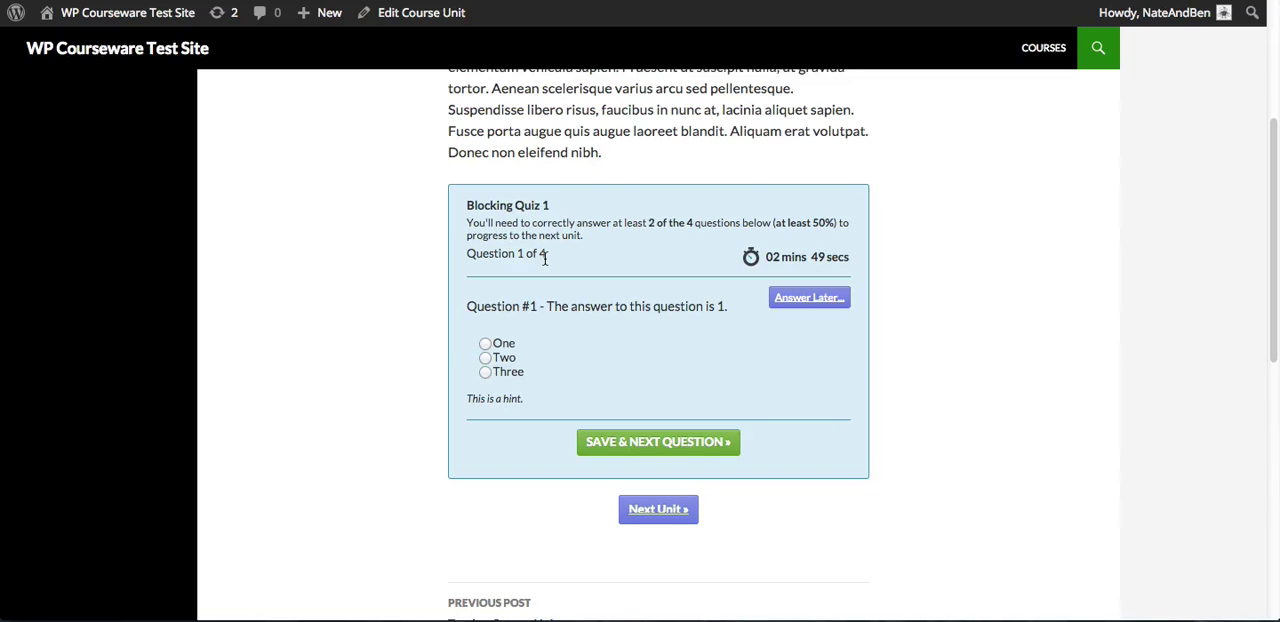
left_click_drag(546, 256, 463, 248)
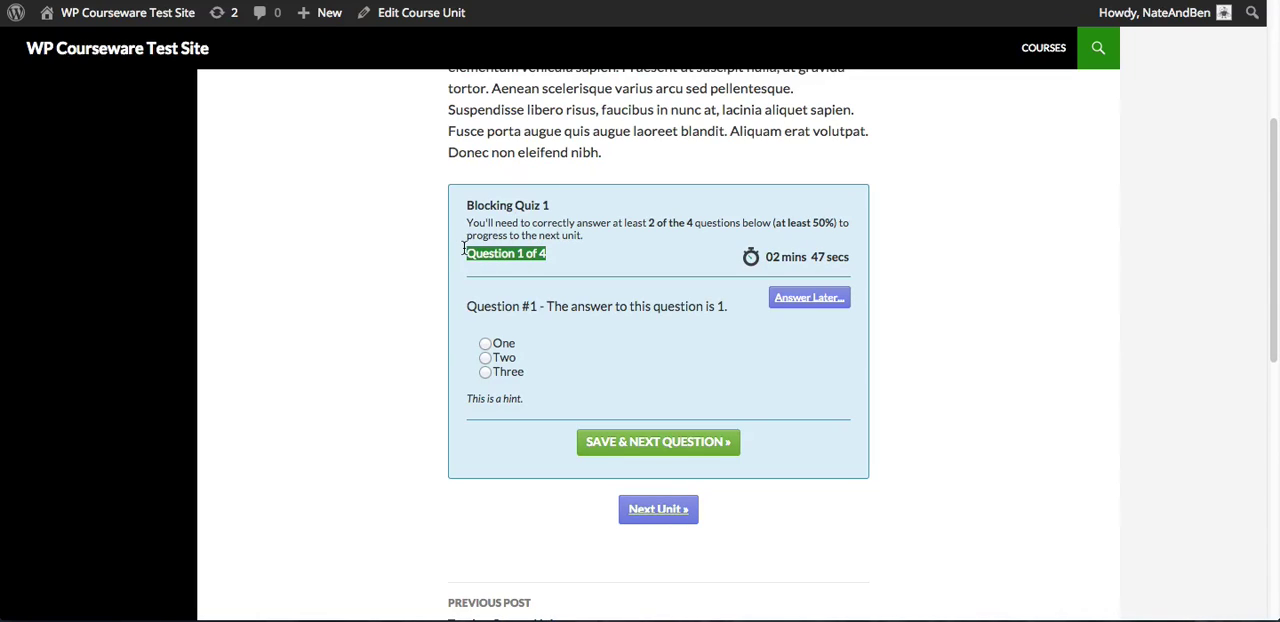
left_click(633, 261)
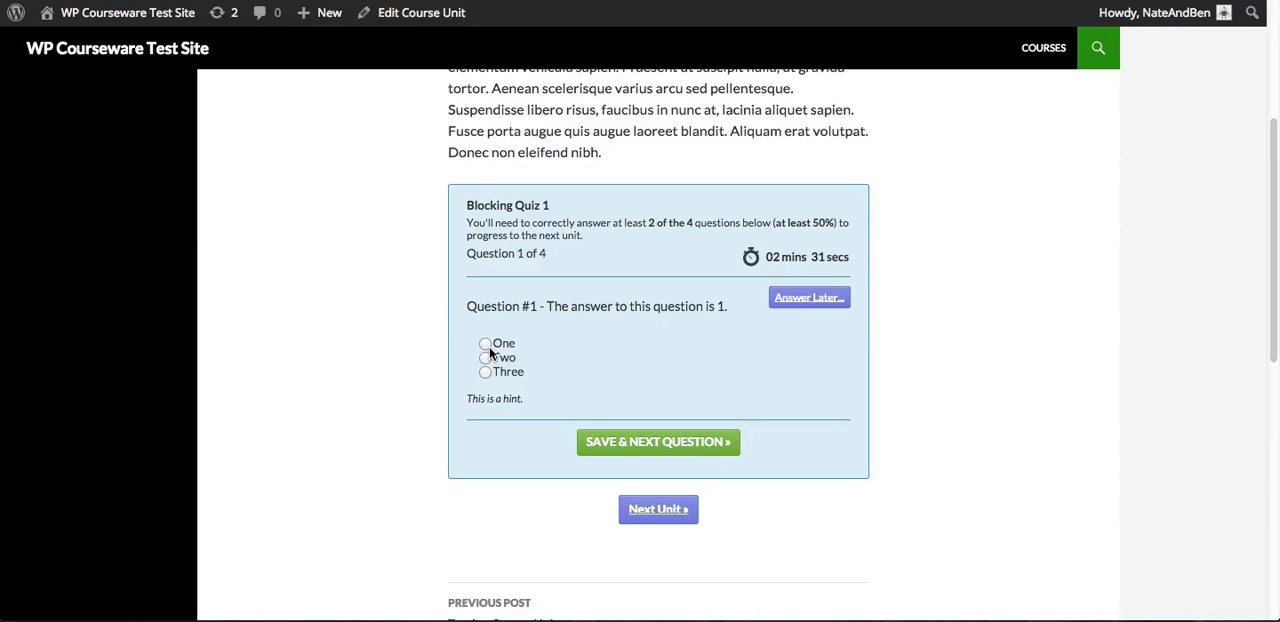
triple_click(468, 398)
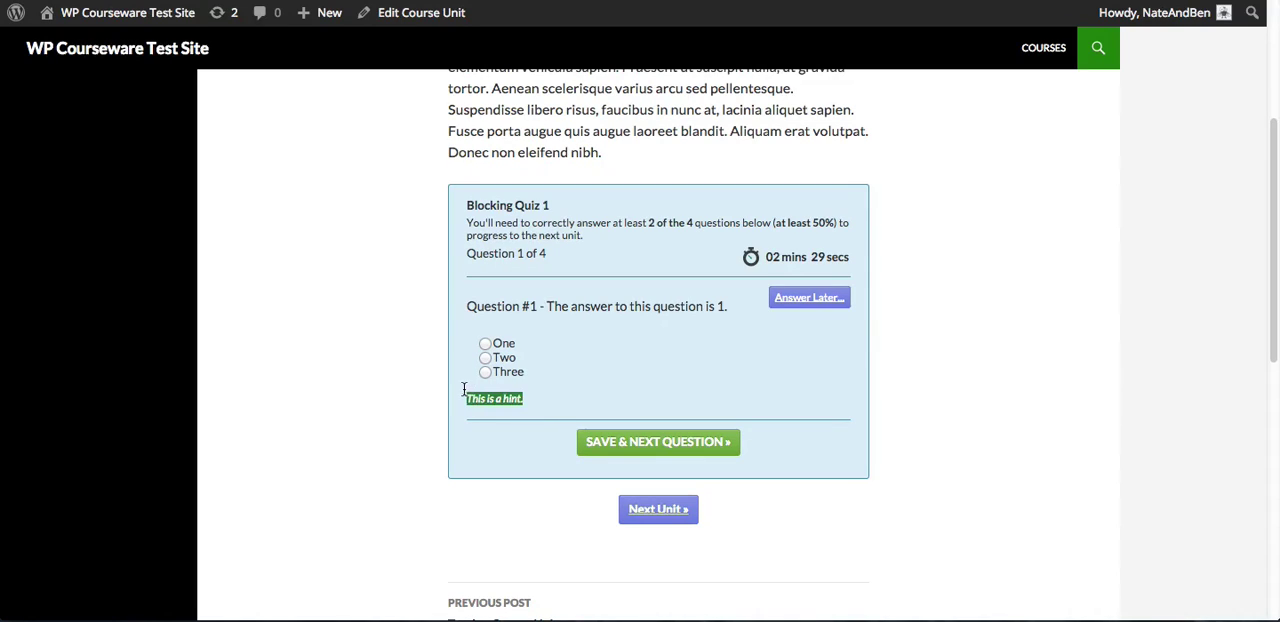
left_click(548, 405)
left_click(484, 342)
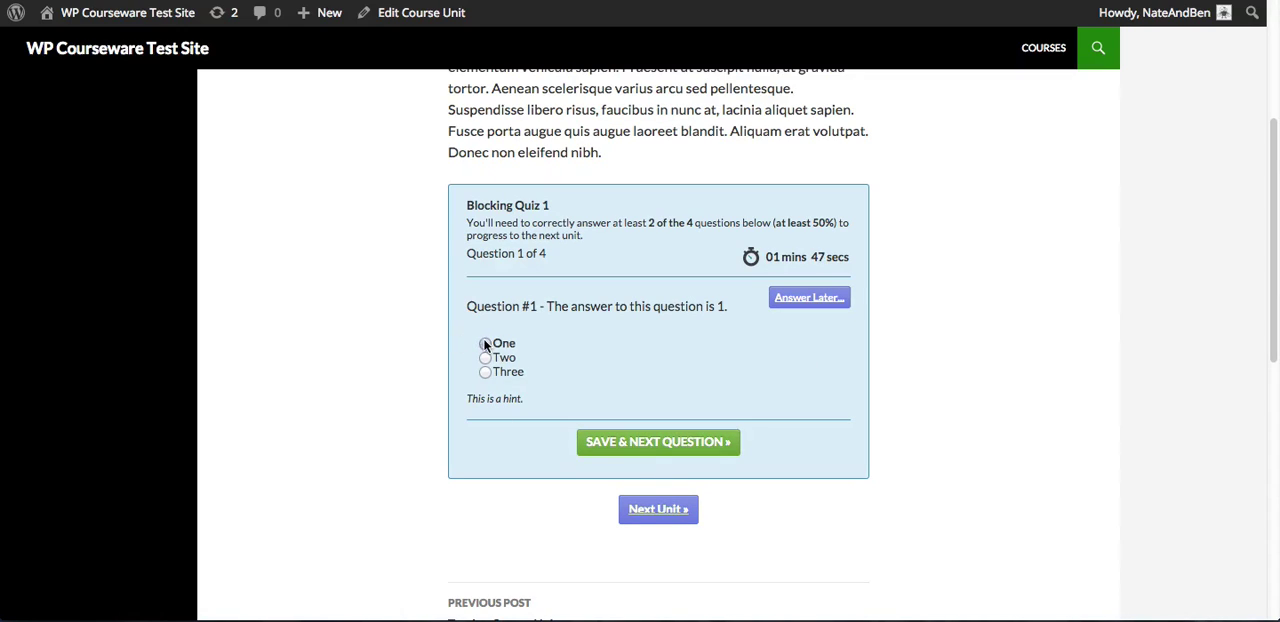
left_click(673, 452)
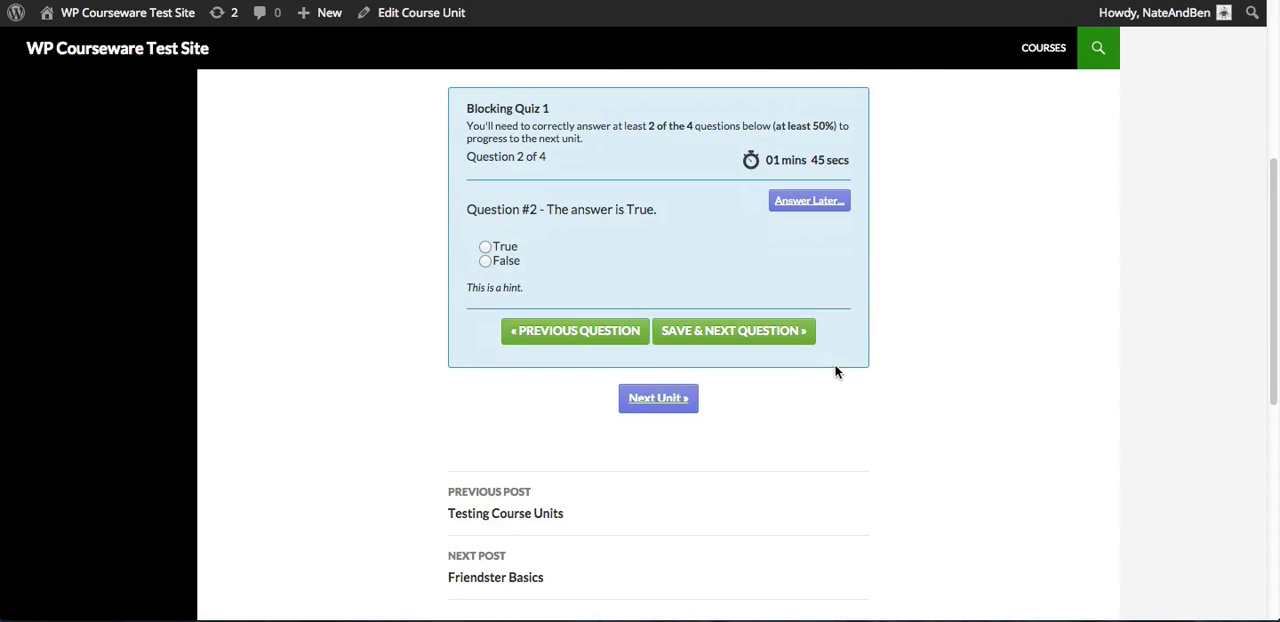
Examine the pre-submission review of Blocking Quiz 1, checking the timer and the answers given to each question
scroll(847, 362, "up", 2)
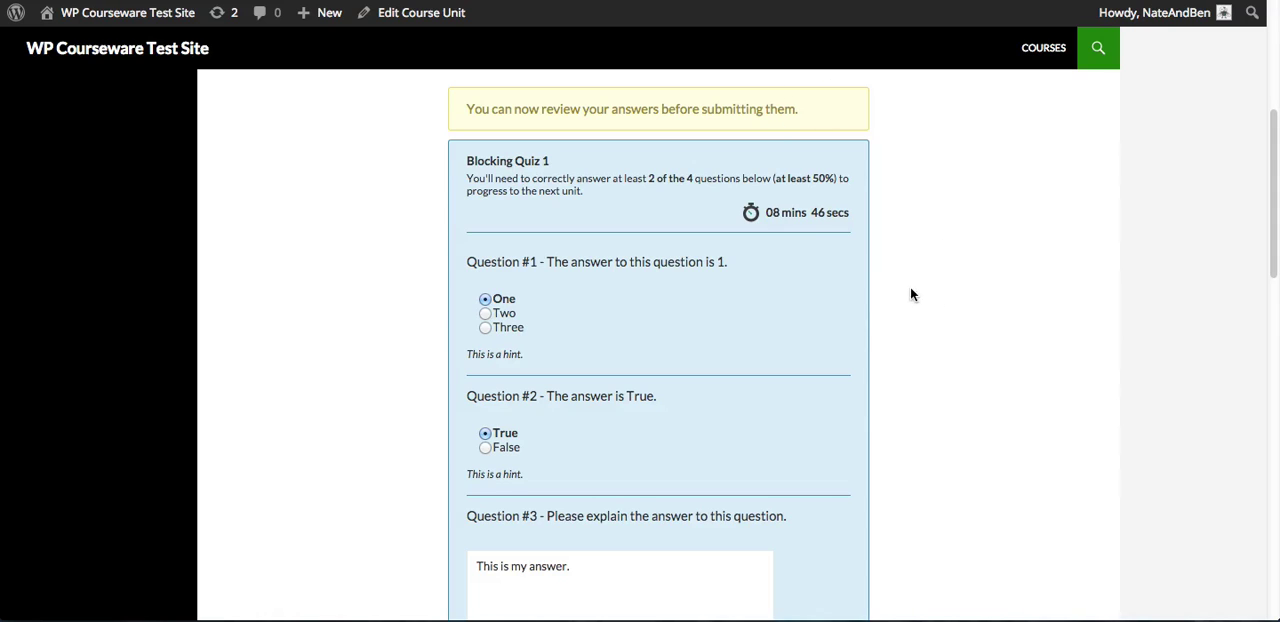
scroll(918, 290, "down", 1)
scroll(925, 288, "down", 2)
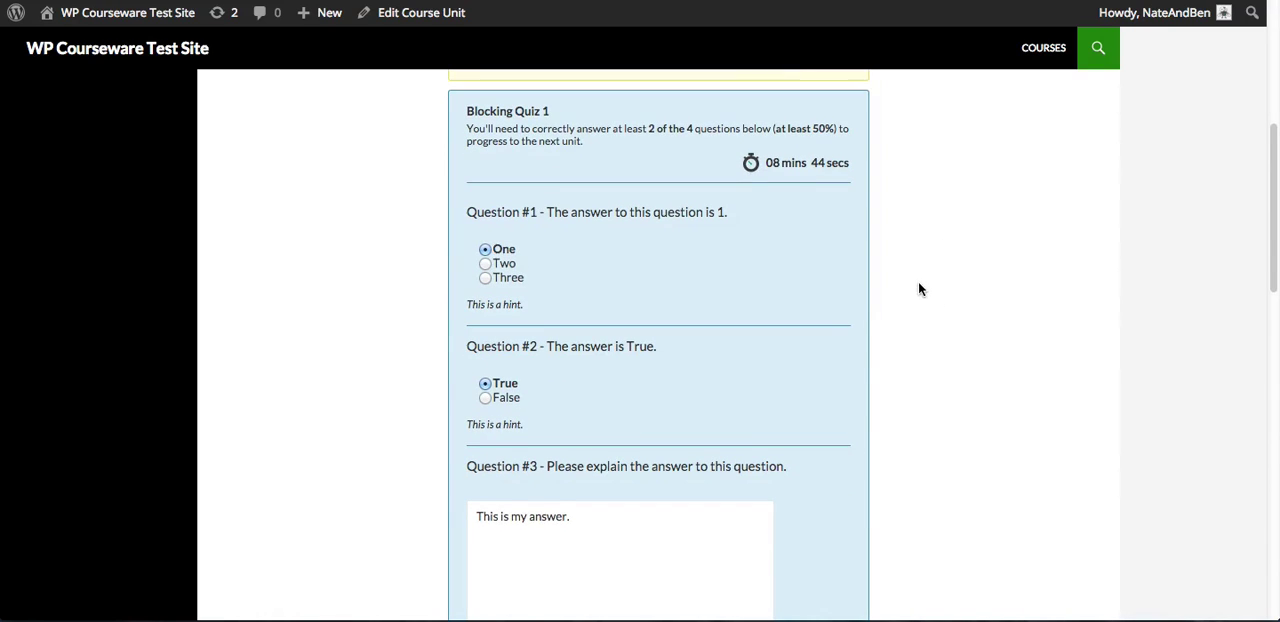
scroll(940, 312, "down", 2)
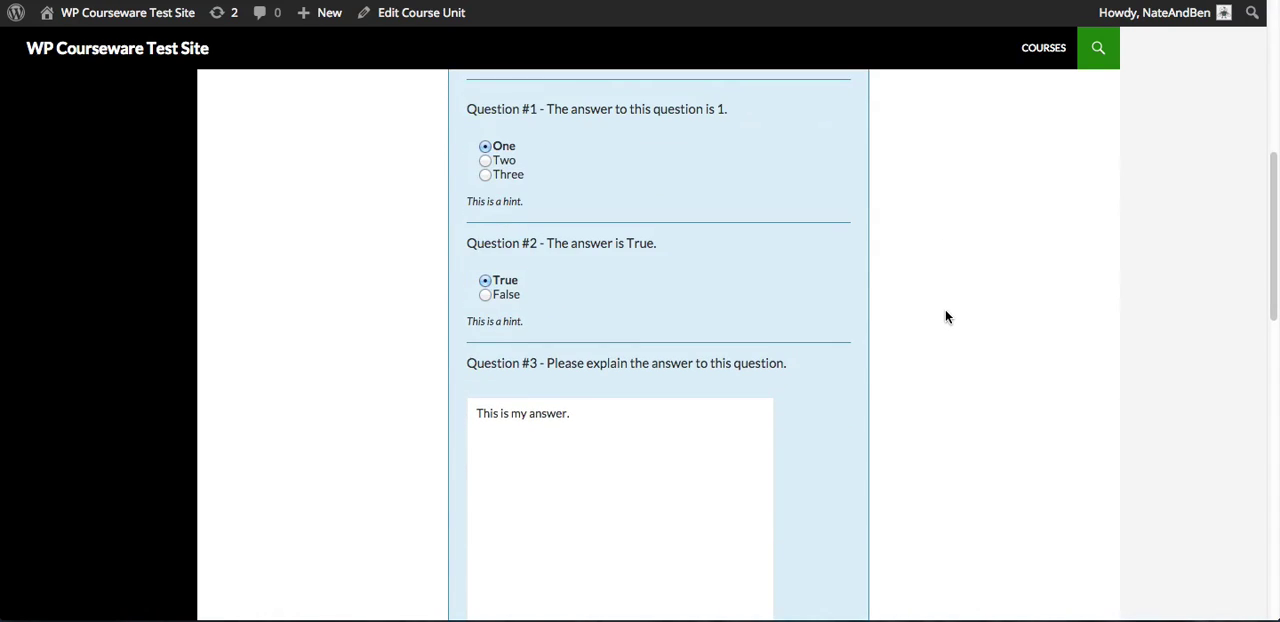
scroll(947, 305, "up", 3)
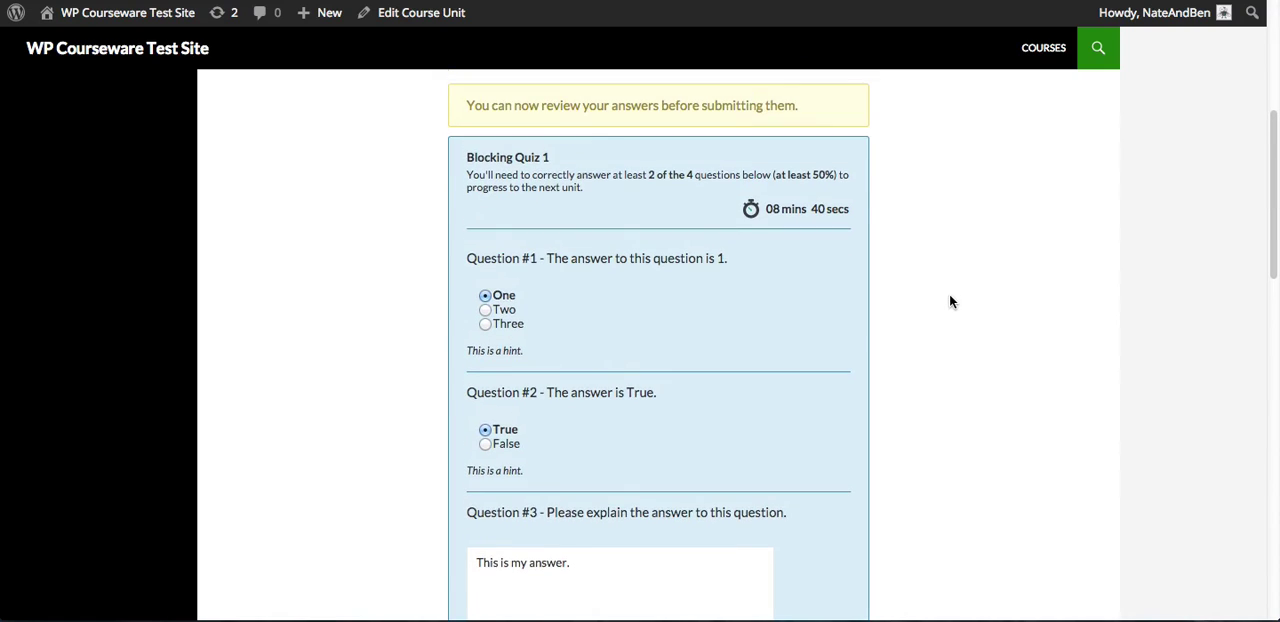
scroll(950, 301, "up", 1)
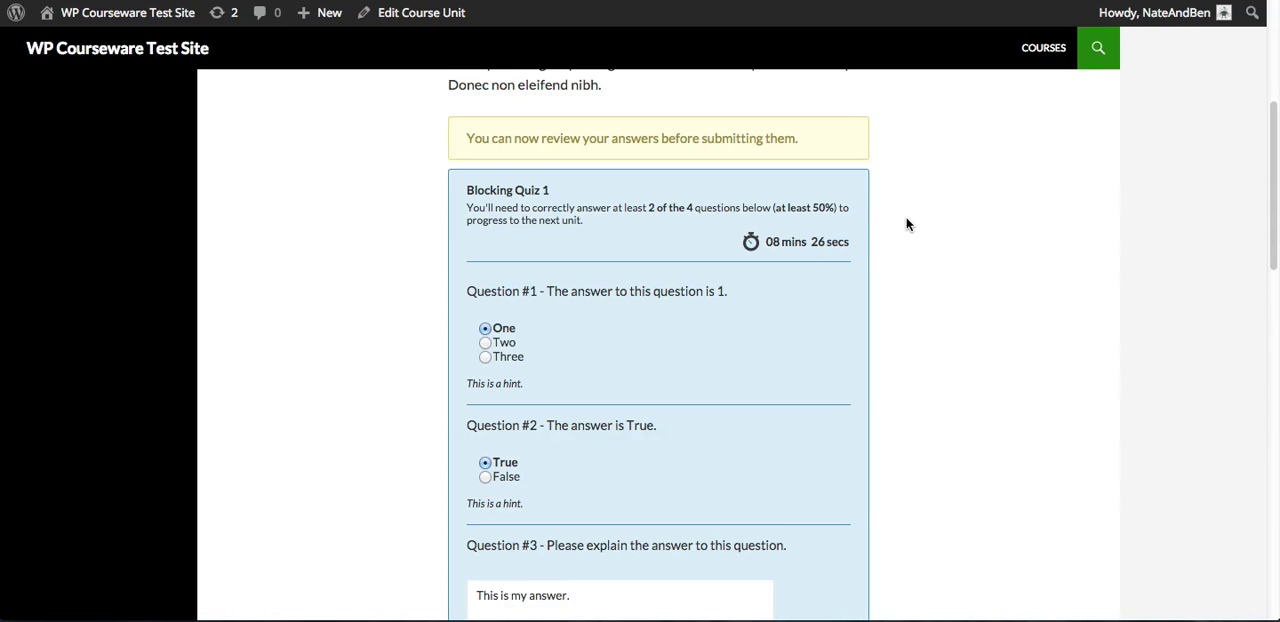
scroll(925, 244, "down", 1)
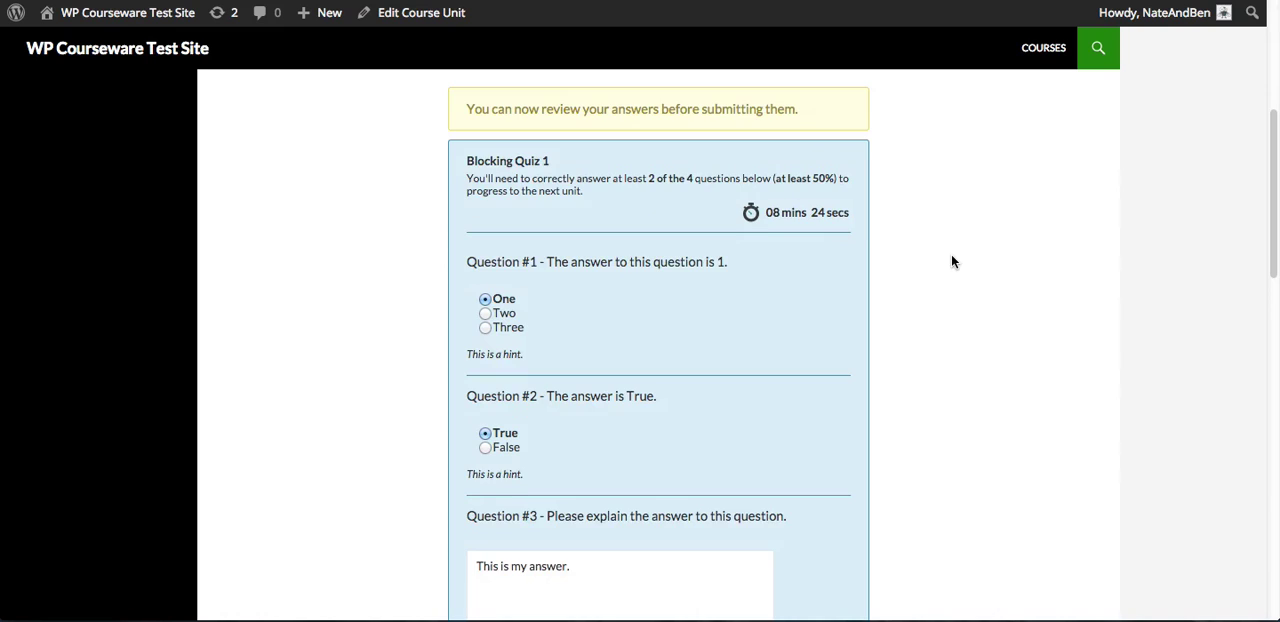
scroll(946, 257, "down", 2)
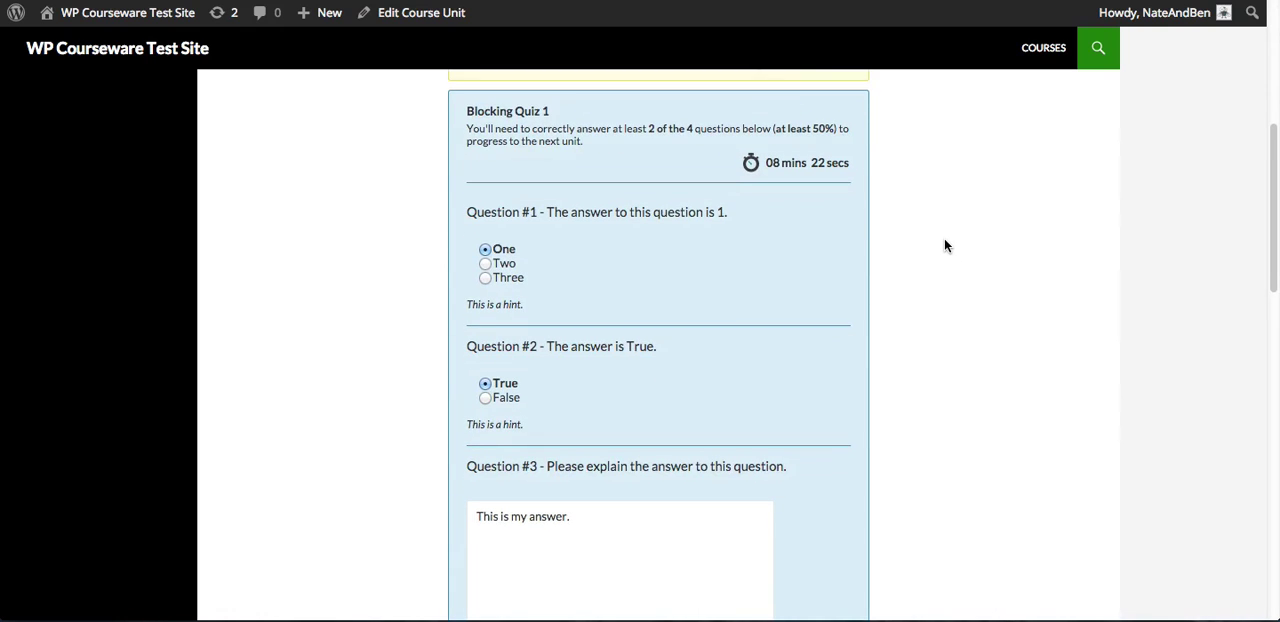
scroll(944, 247, "down", 1)
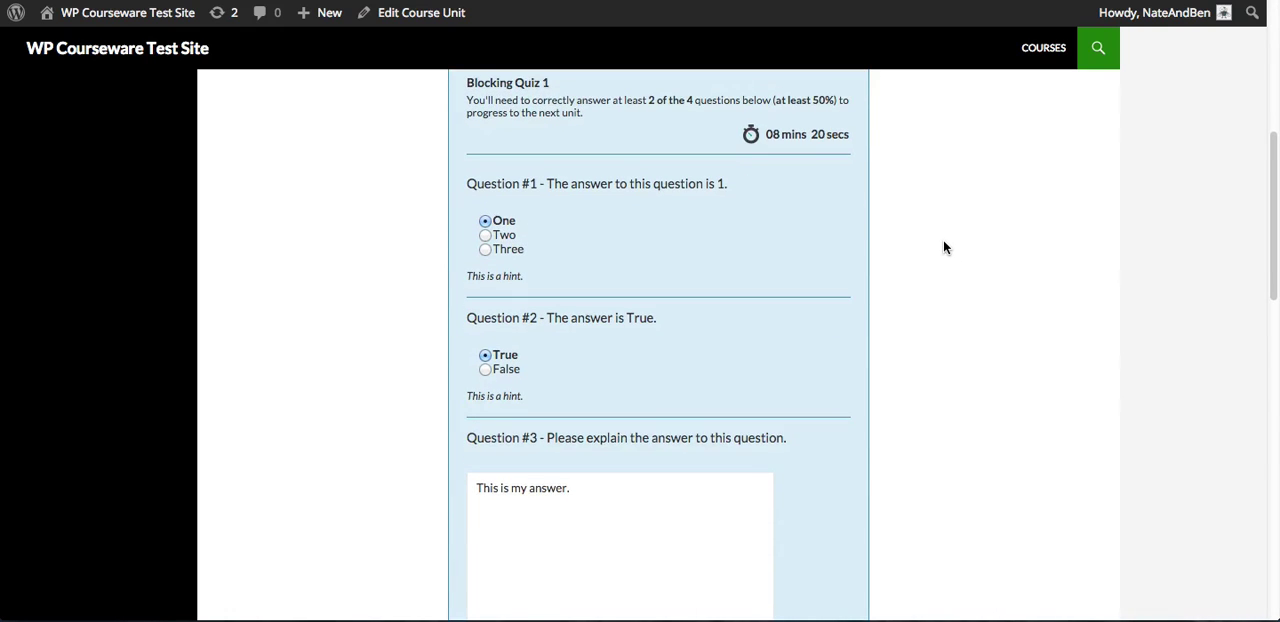
scroll(803, 280, "down", 3)
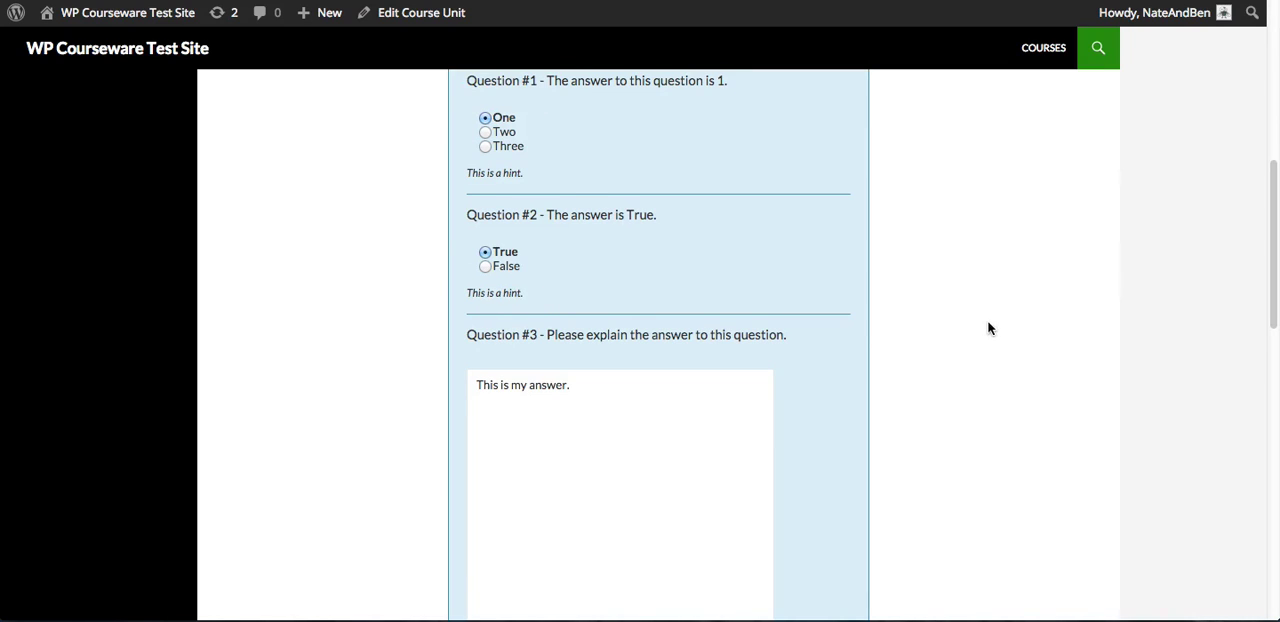
scroll(966, 314, "down", 3)
scroll(966, 316, "down", 1)
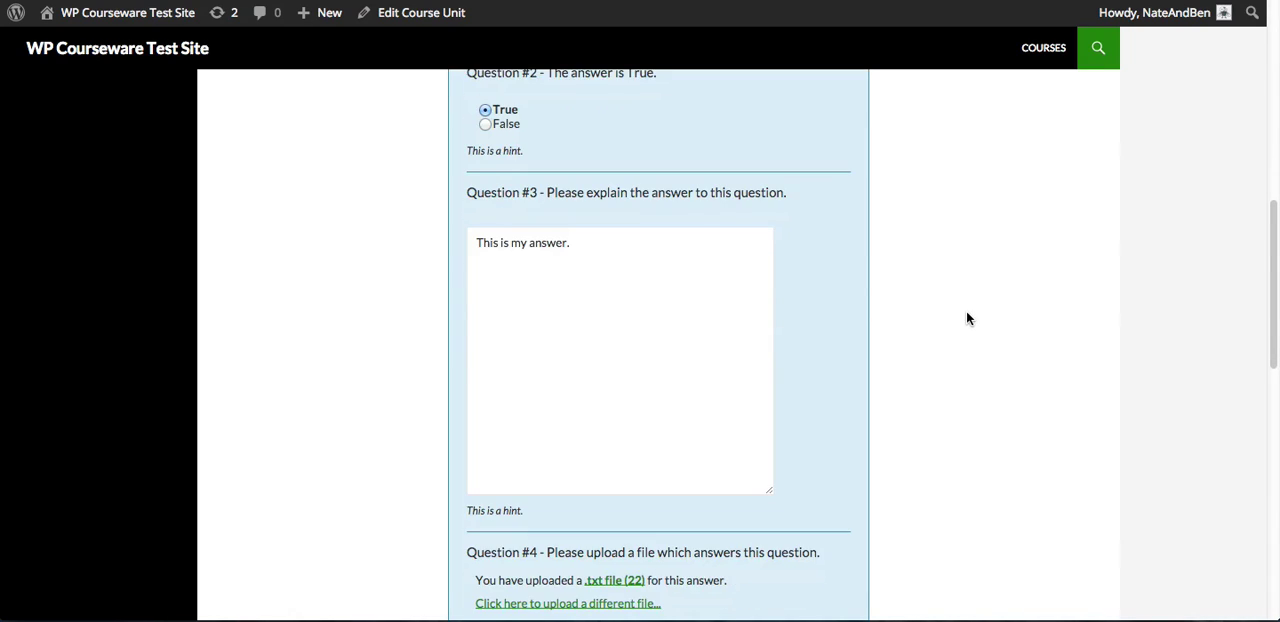
Try out editing the answers under review by switching Question #2 to False and back to True
left_click(605, 239)
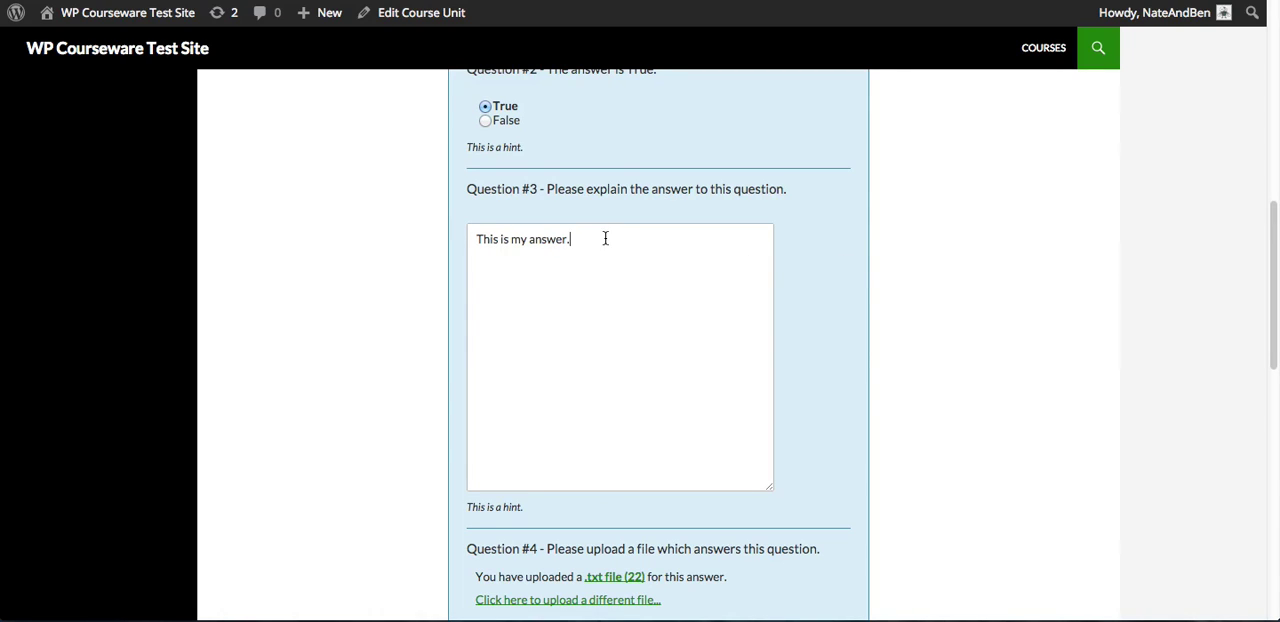
left_click_drag(576, 244, 408, 223)
left_click(623, 287)
scroll(840, 280, "up", 2)
left_click(487, 210)
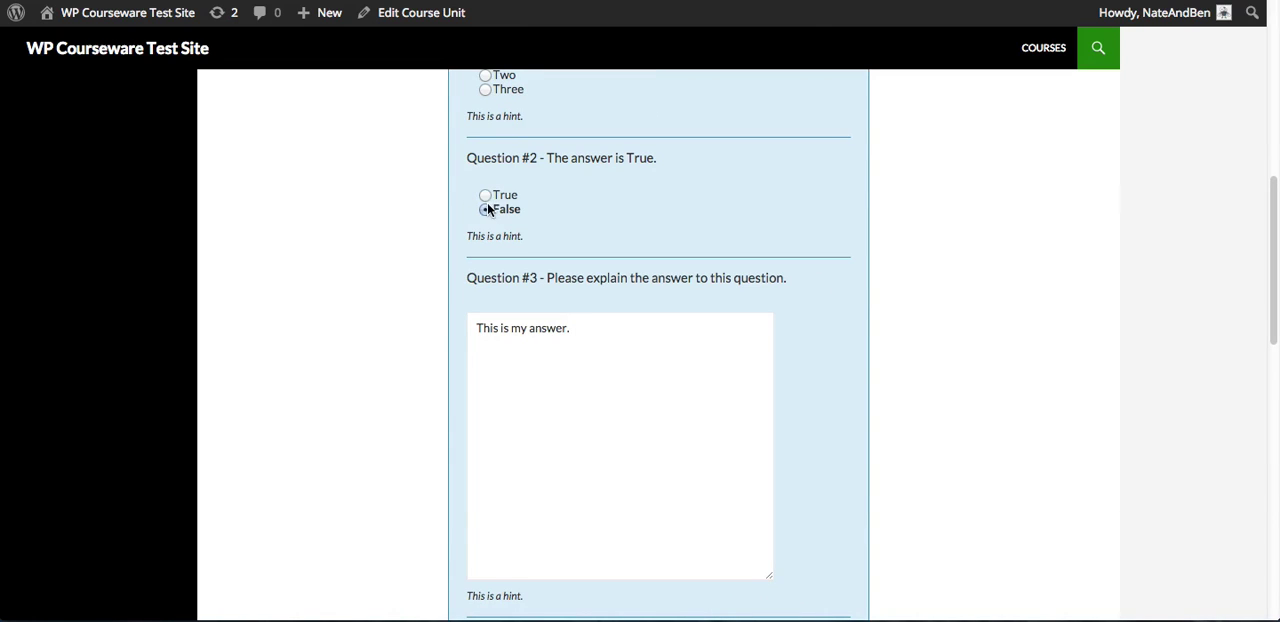
left_click(486, 195)
Check the file upload answer of Question #4 and submit the answers of Blocking Quiz 1
scroll(806, 343, "down", 2)
scroll(805, 340, "down", 1)
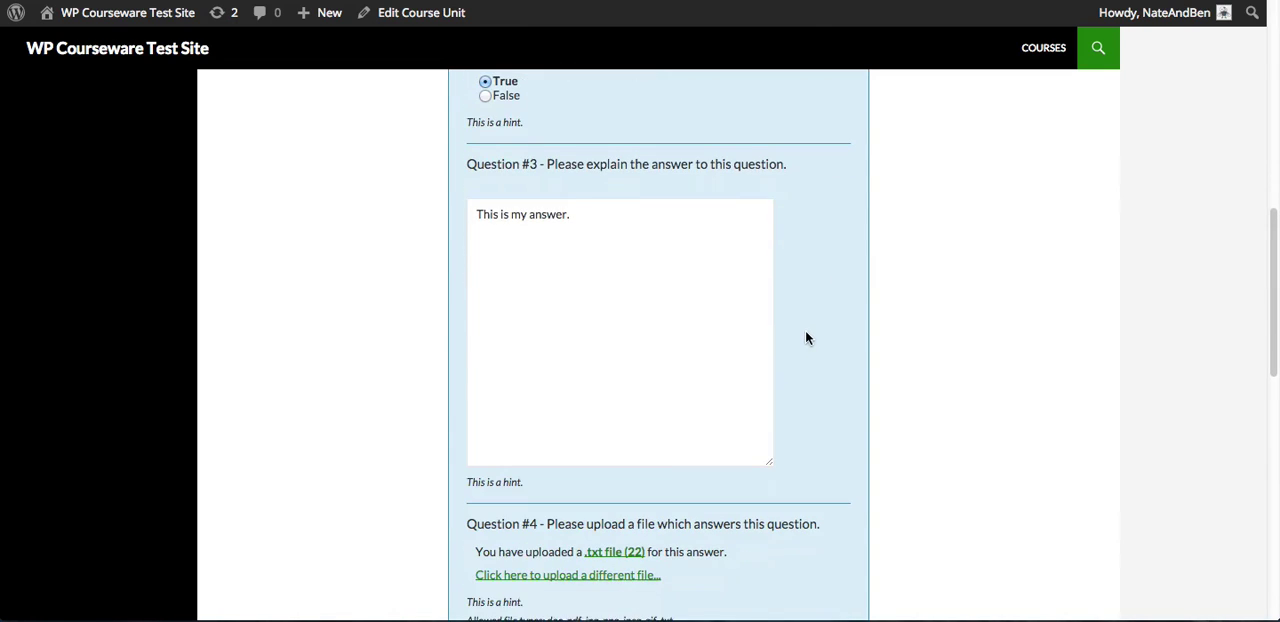
scroll(814, 335, "down", 5)
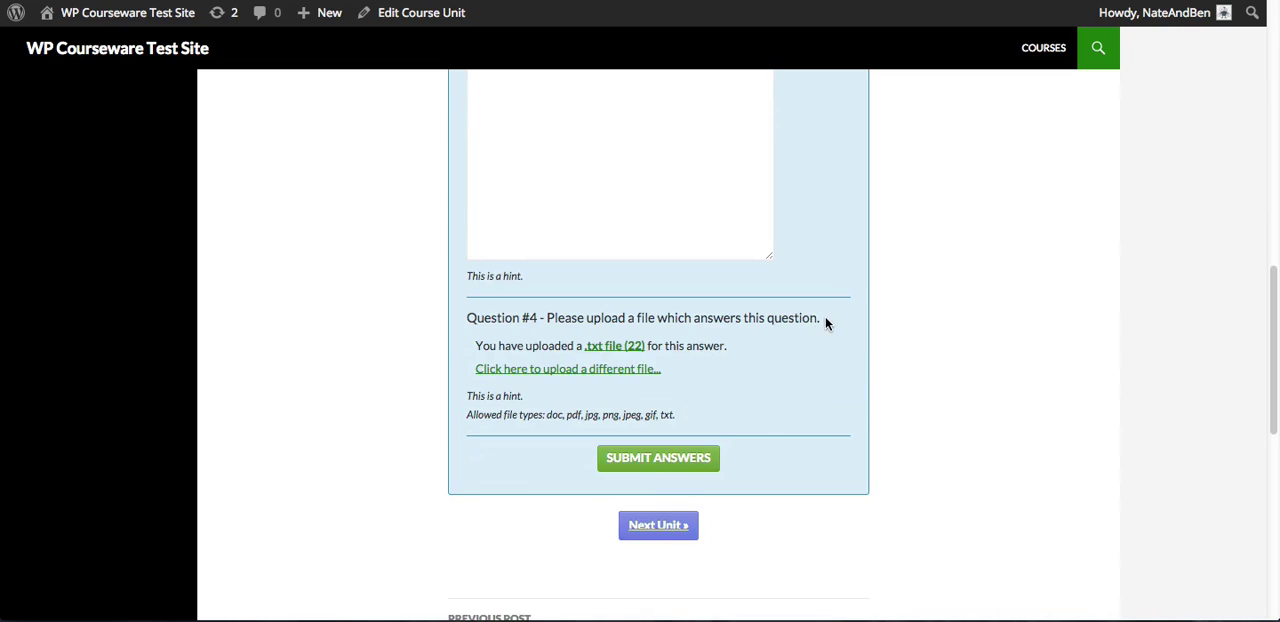
scroll(825, 316, "up", 1)
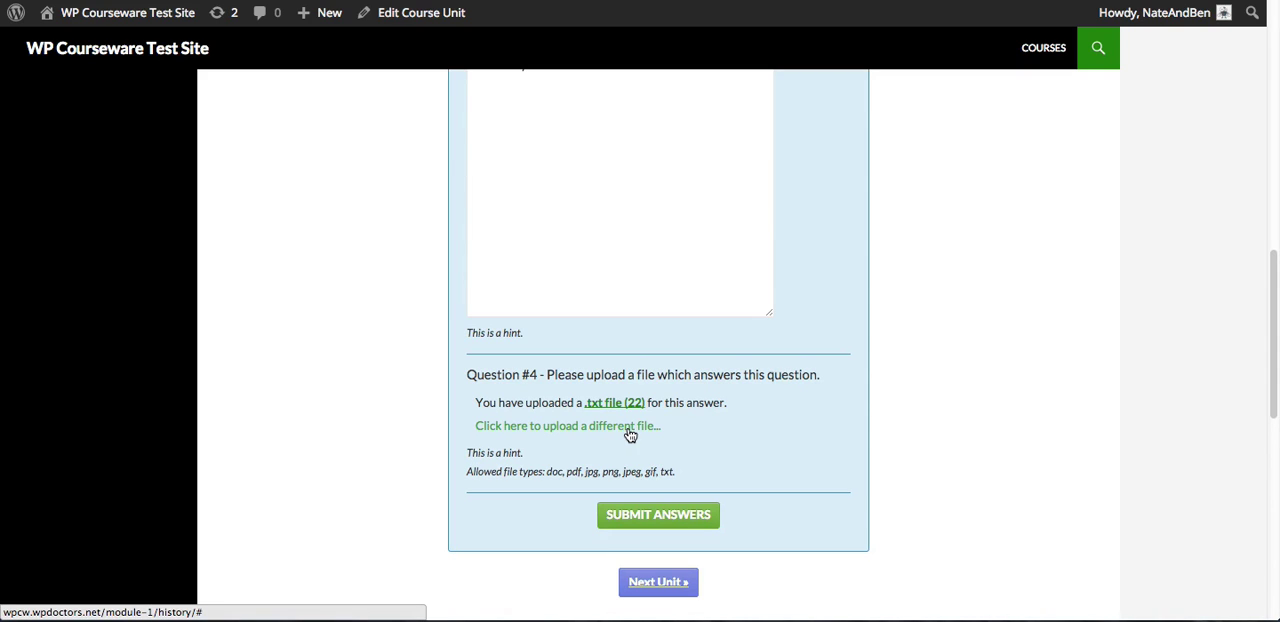
right_click(752, 434)
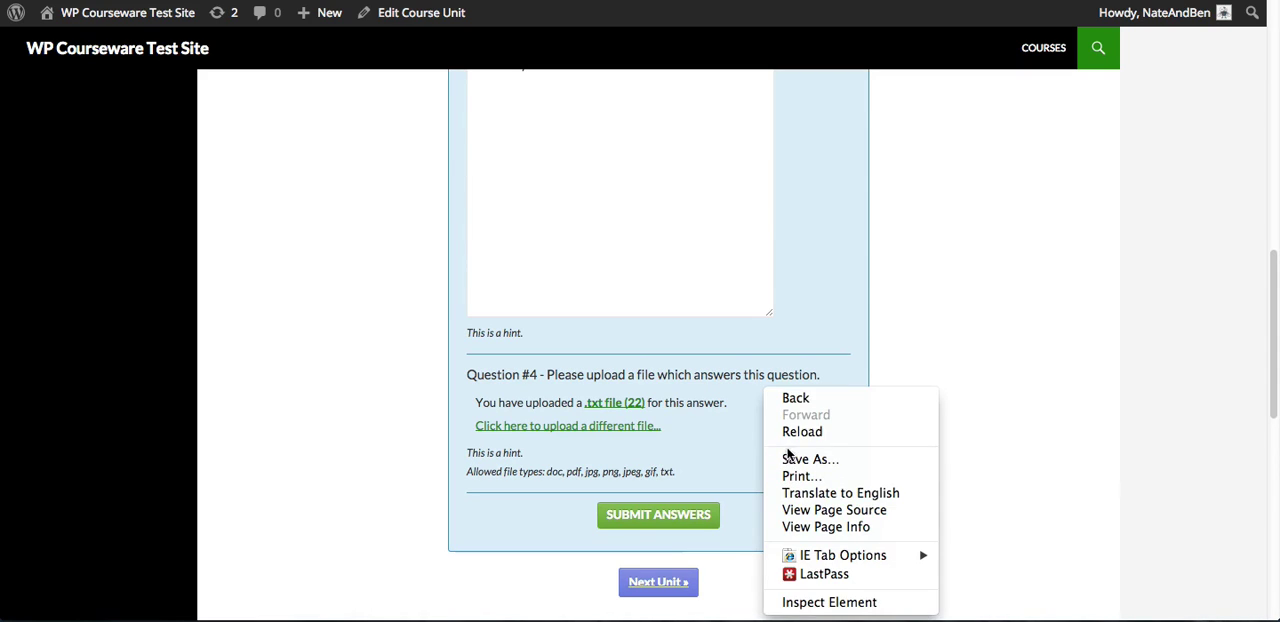
left_click(750, 437)
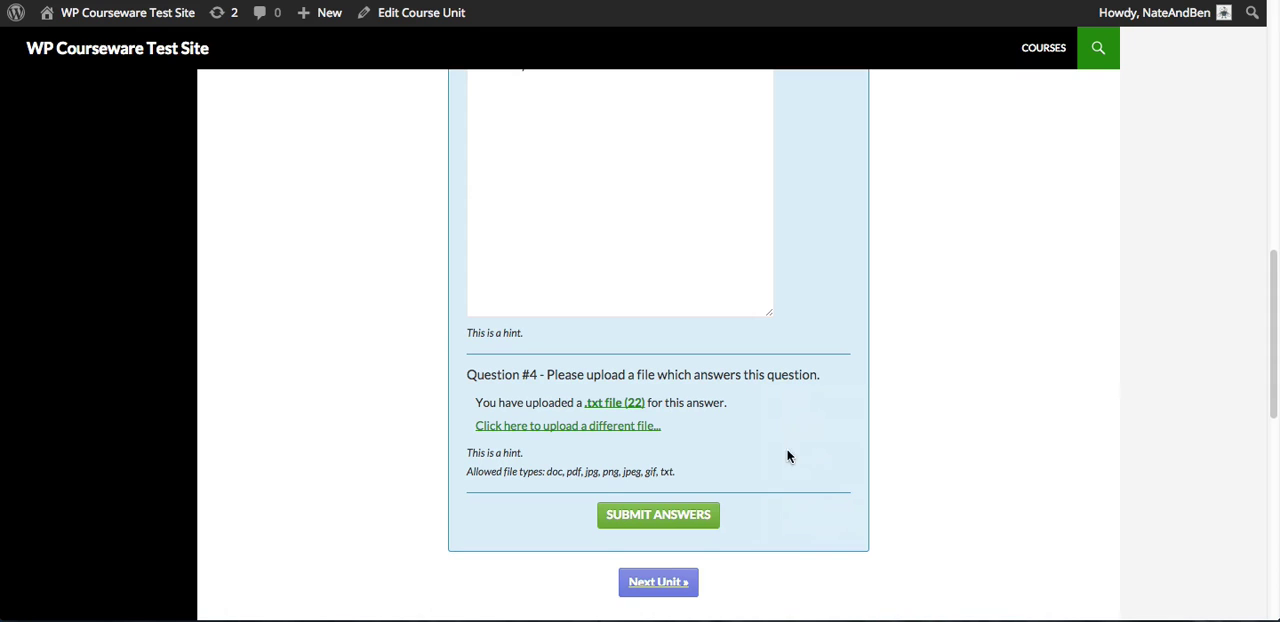
left_click(694, 516)
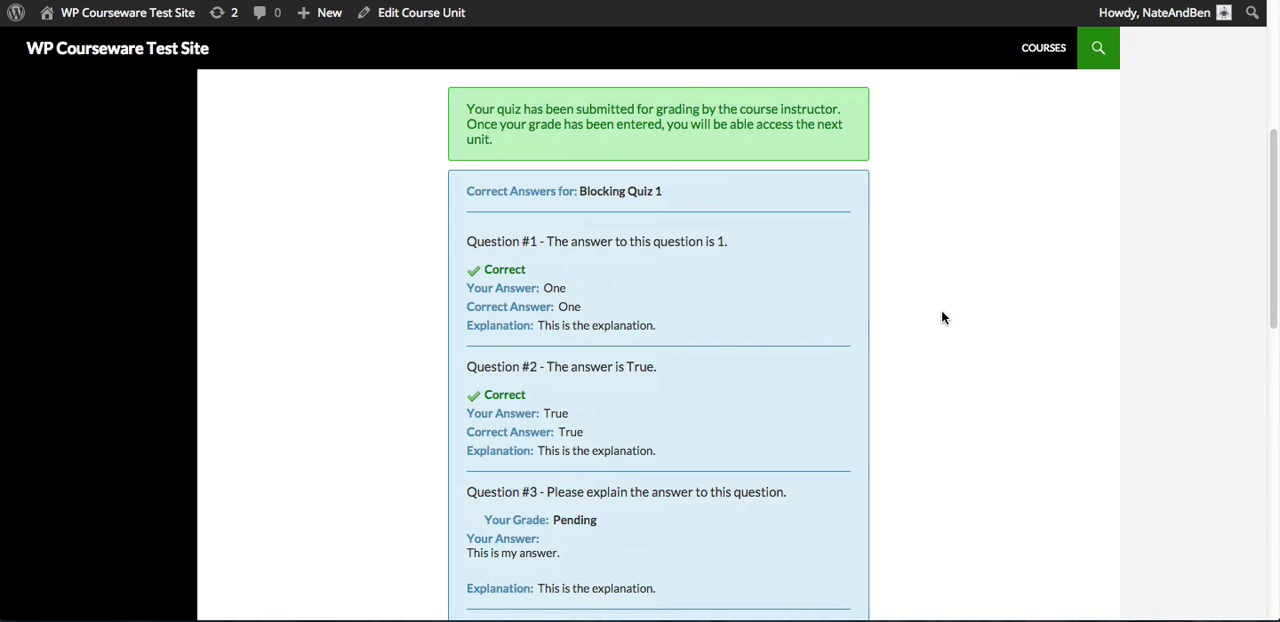
Examine the submitted quiz results, including the correct answers, explanations and grade status of each question
scroll(924, 301, "down", 1)
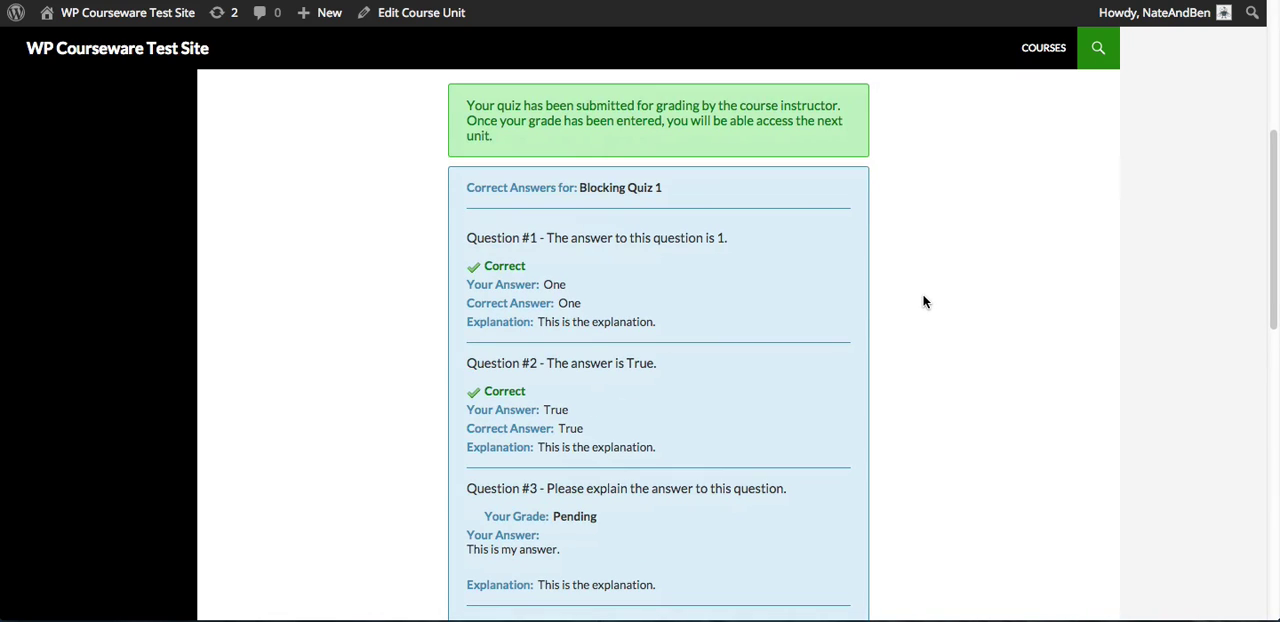
scroll(923, 302, "down", 2)
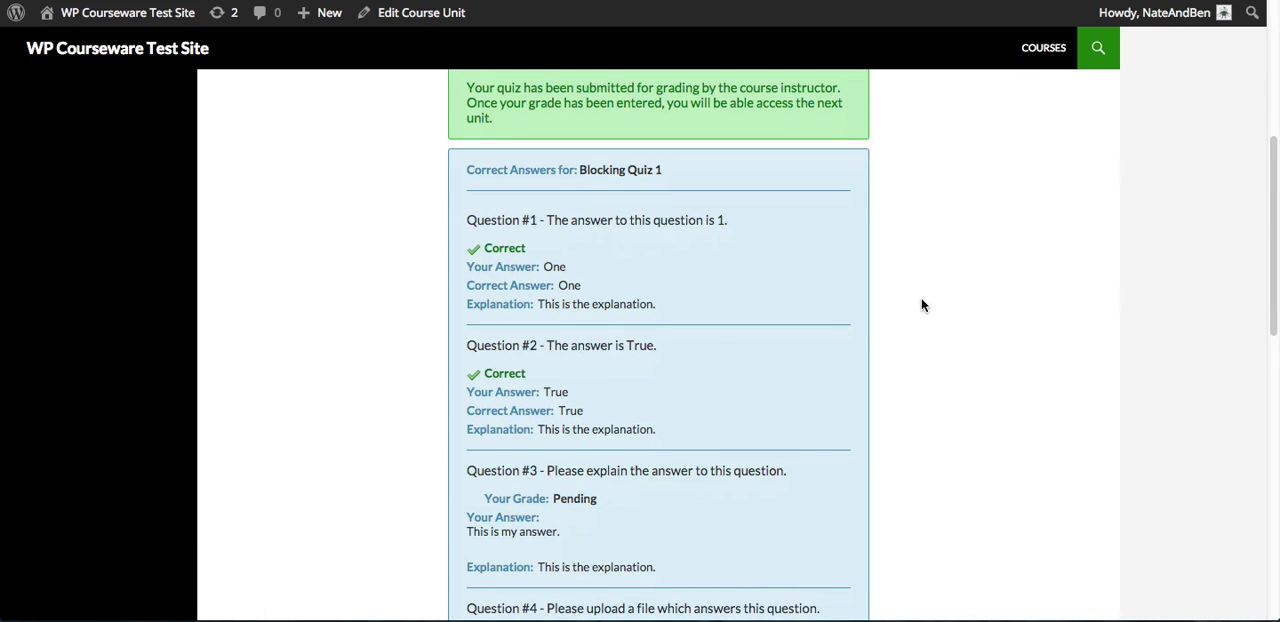
scroll(928, 299, "up", 1)
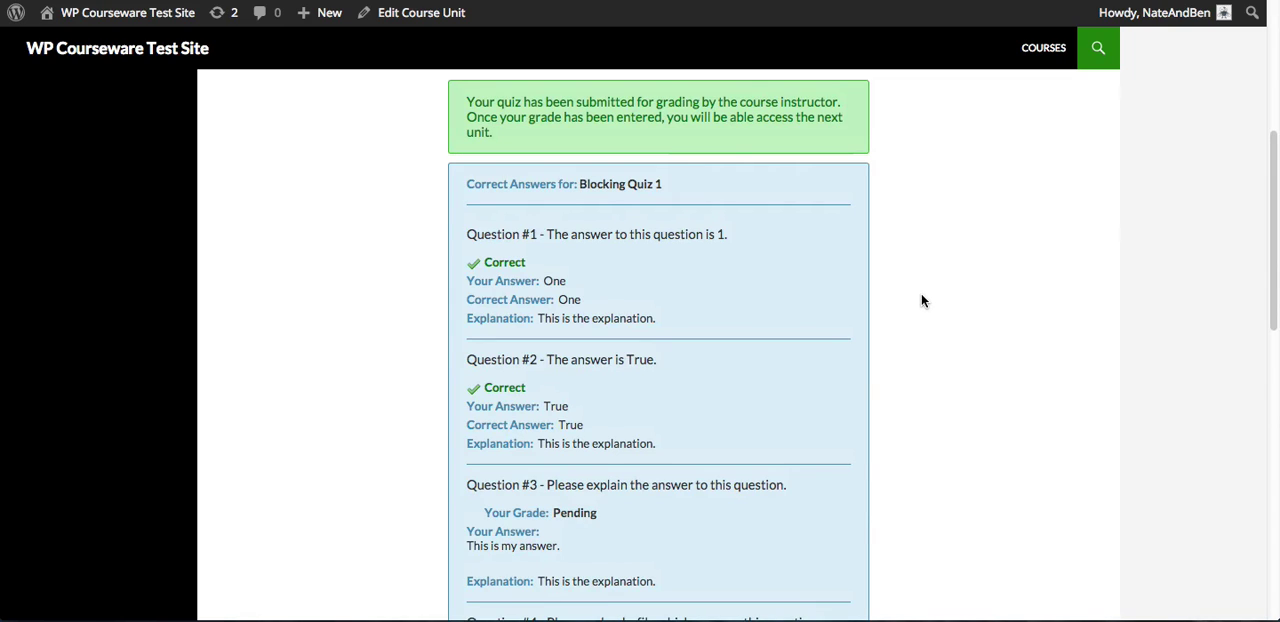
scroll(939, 315, "down", 1)
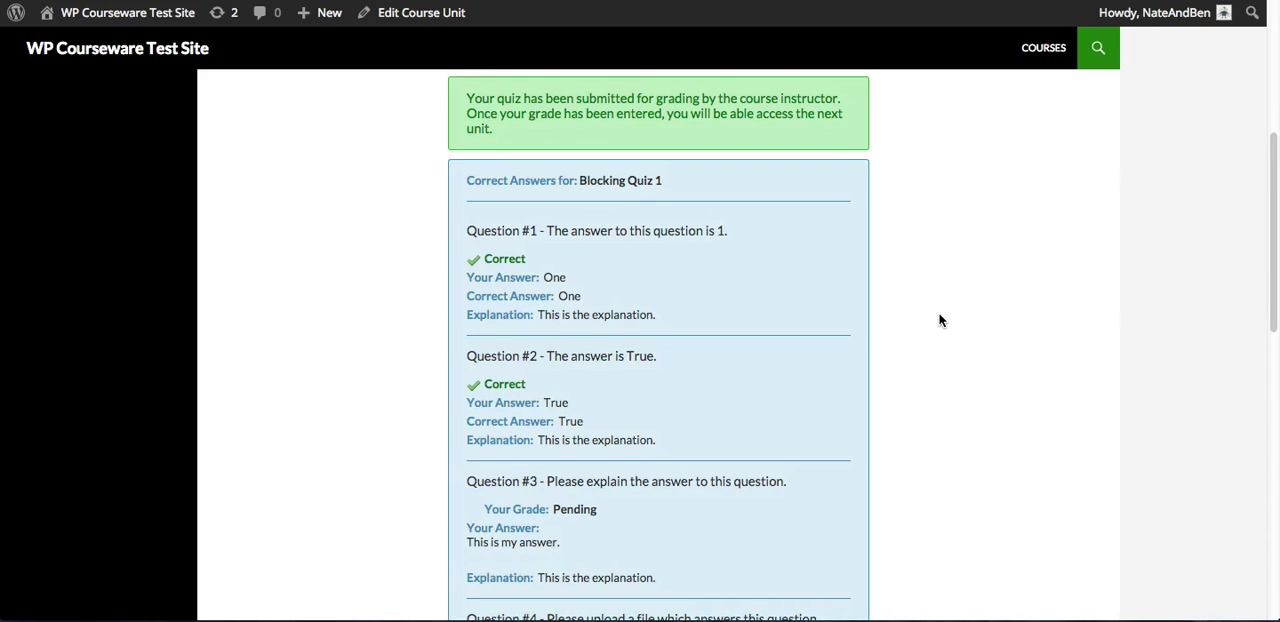
scroll(939, 320, "down", 3)
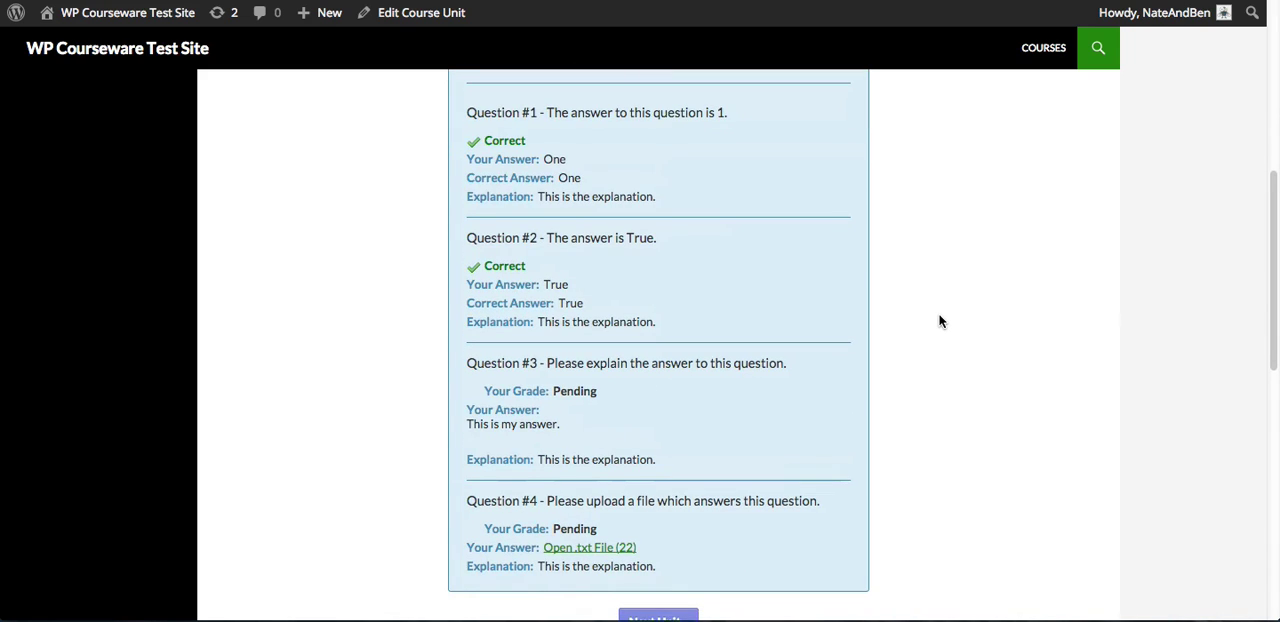
scroll(941, 318, "down", 2)
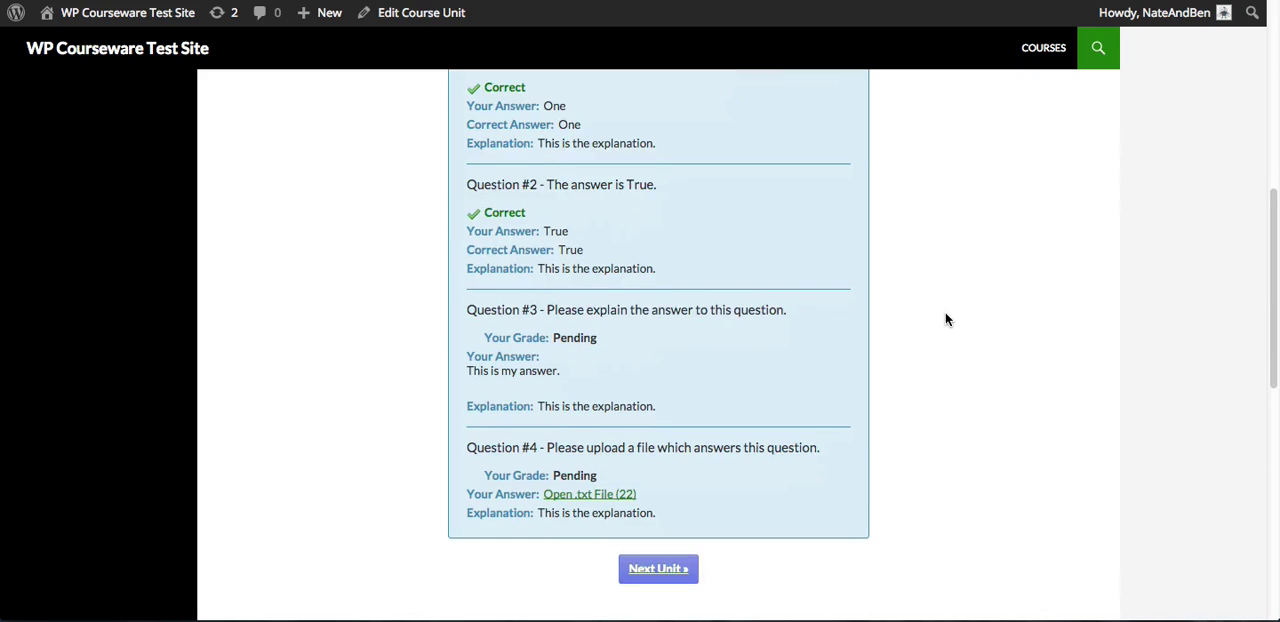
Try moving on to the next unit from the submitted results of Blocking Quiz 1
scroll(947, 319, "down", 1)
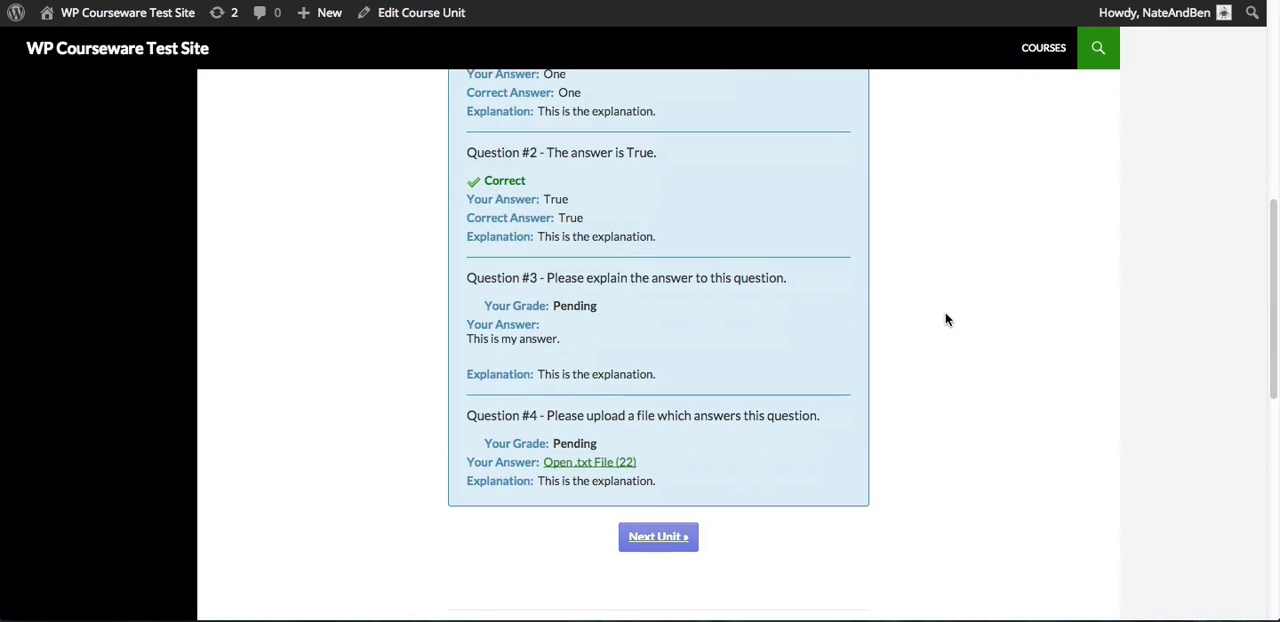
left_click(669, 540)
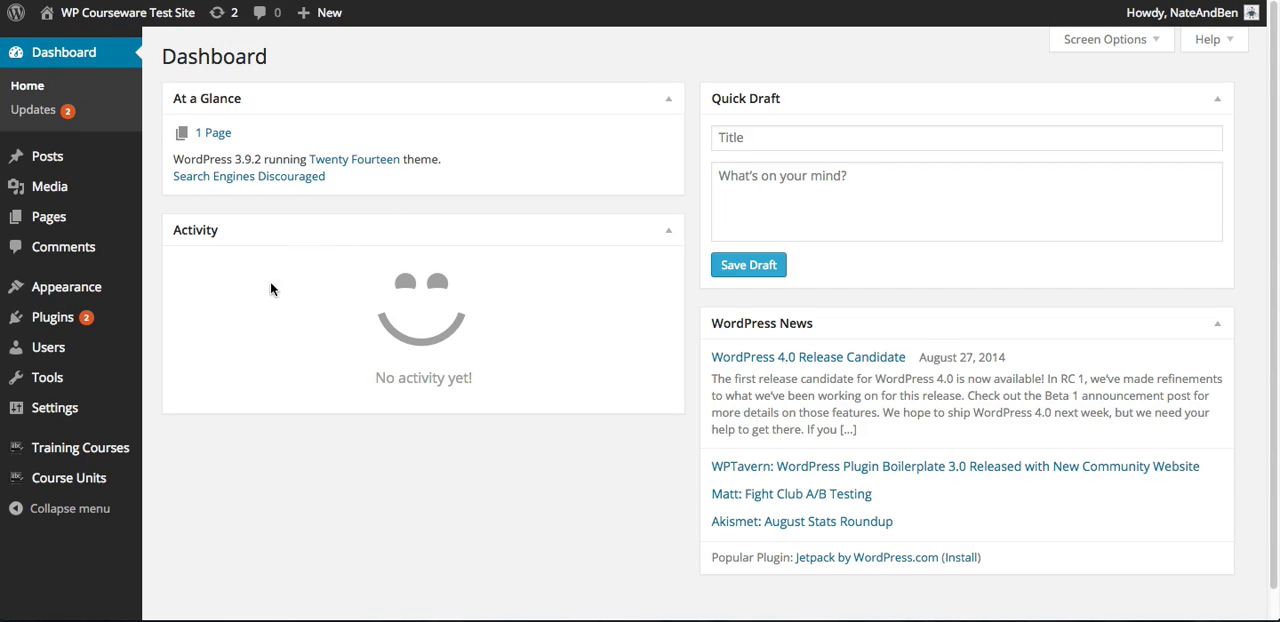
Open the training courses overview, check the manual grading notice of Beginning PHP, and access that course's grade book
mouse_move(105, 451)
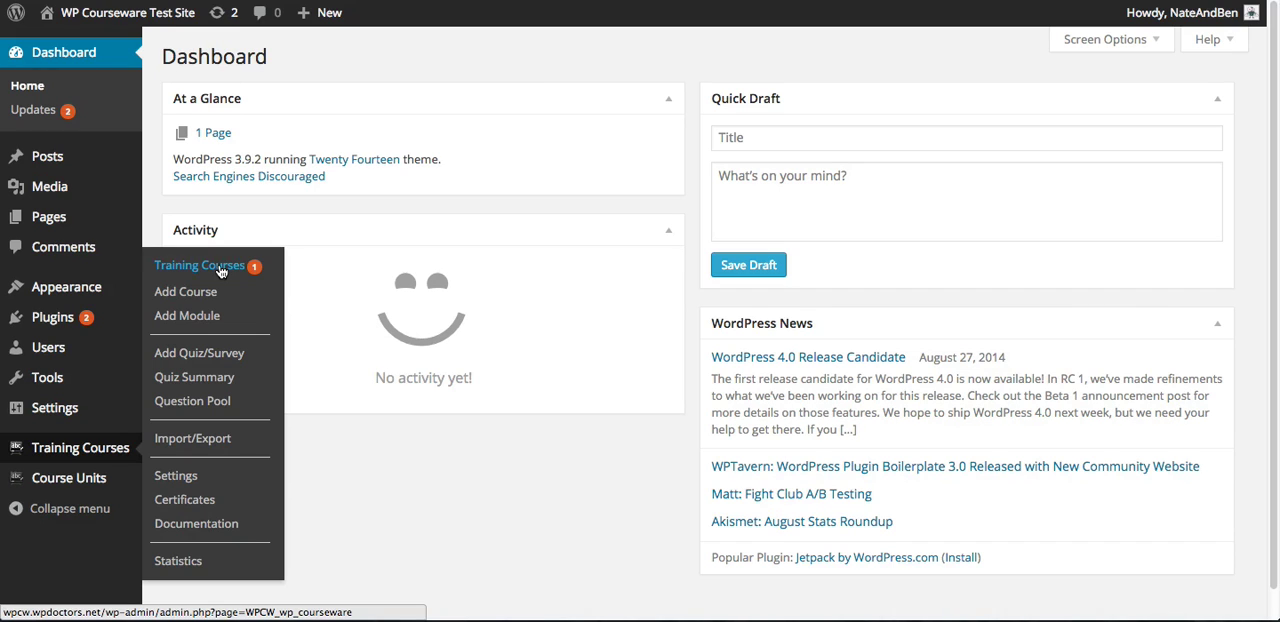
left_click(222, 270)
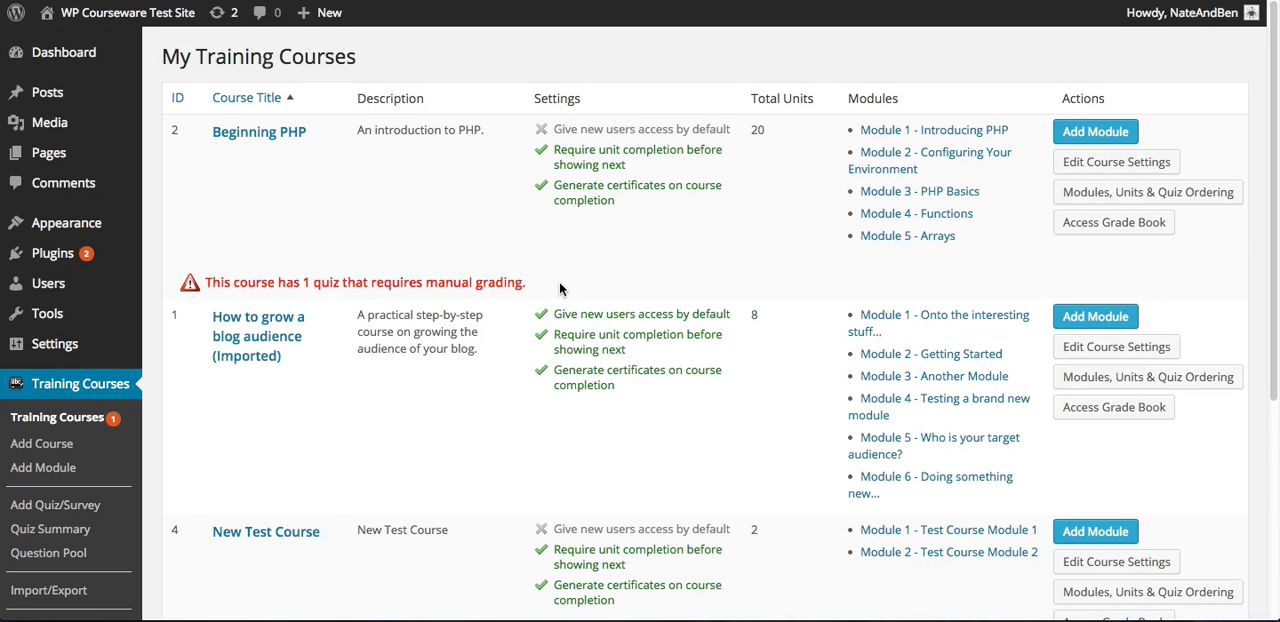
left_click_drag(526, 282, 205, 284)
left_click(560, 272)
left_click(1104, 226)
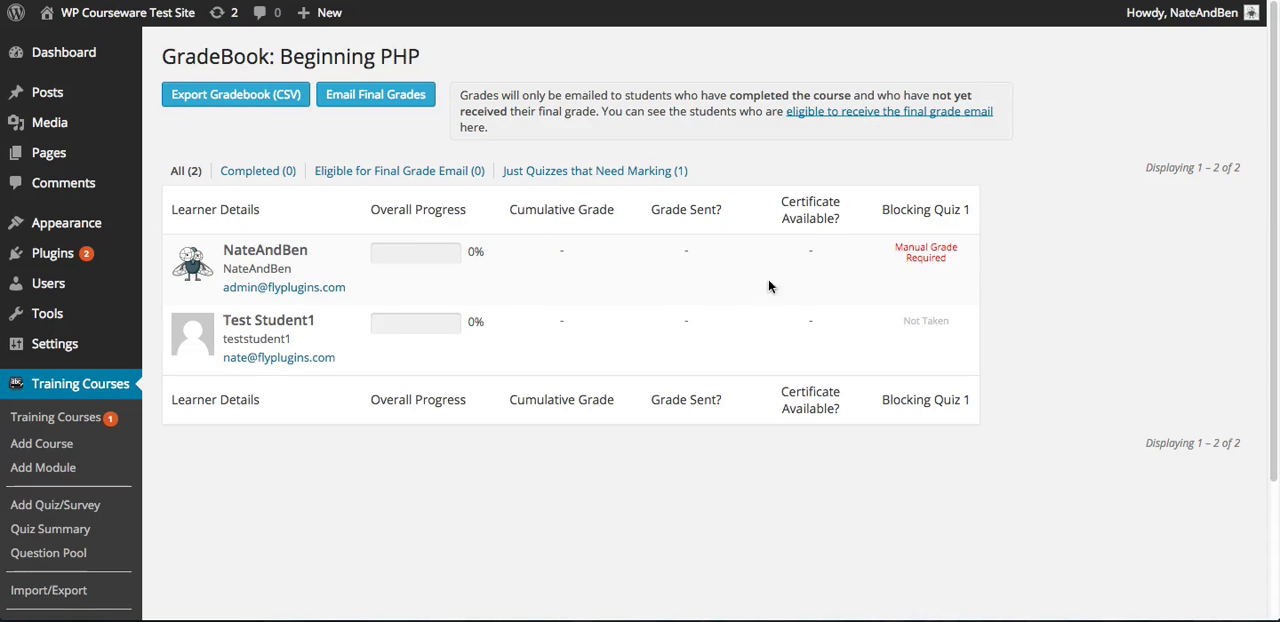
Open the Blocking Quiz 1 submission that requires a manual grade and review its overview and number of questions to grade
left_click(929, 260)
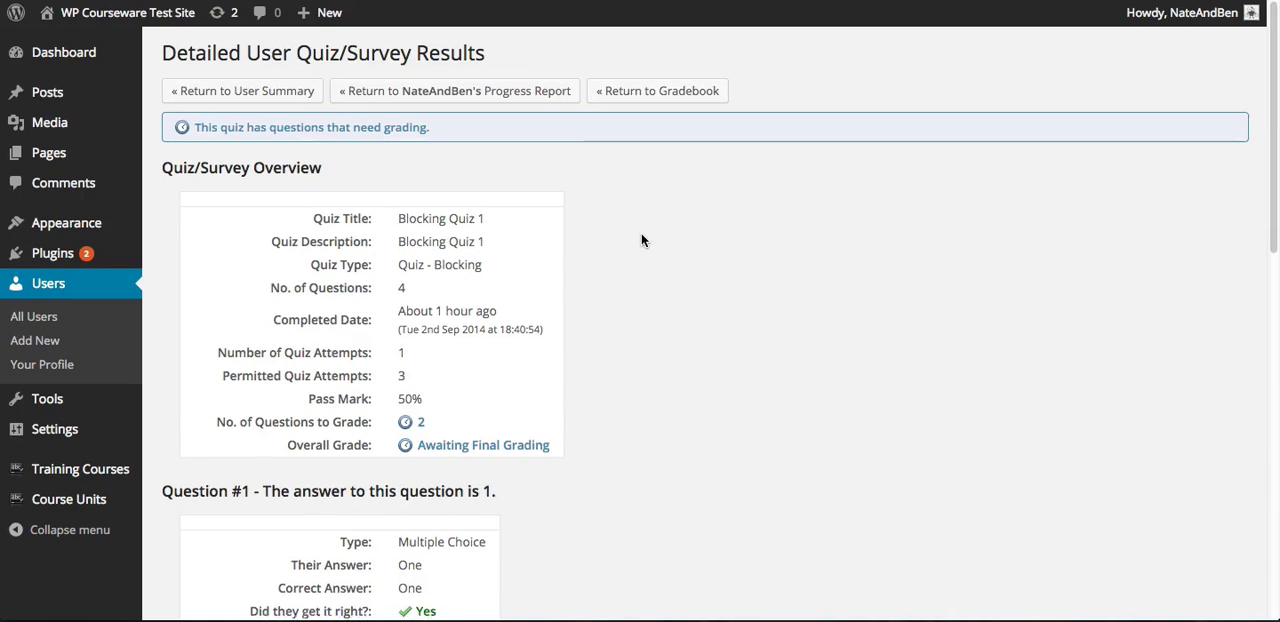
scroll(641, 233, "down", 1)
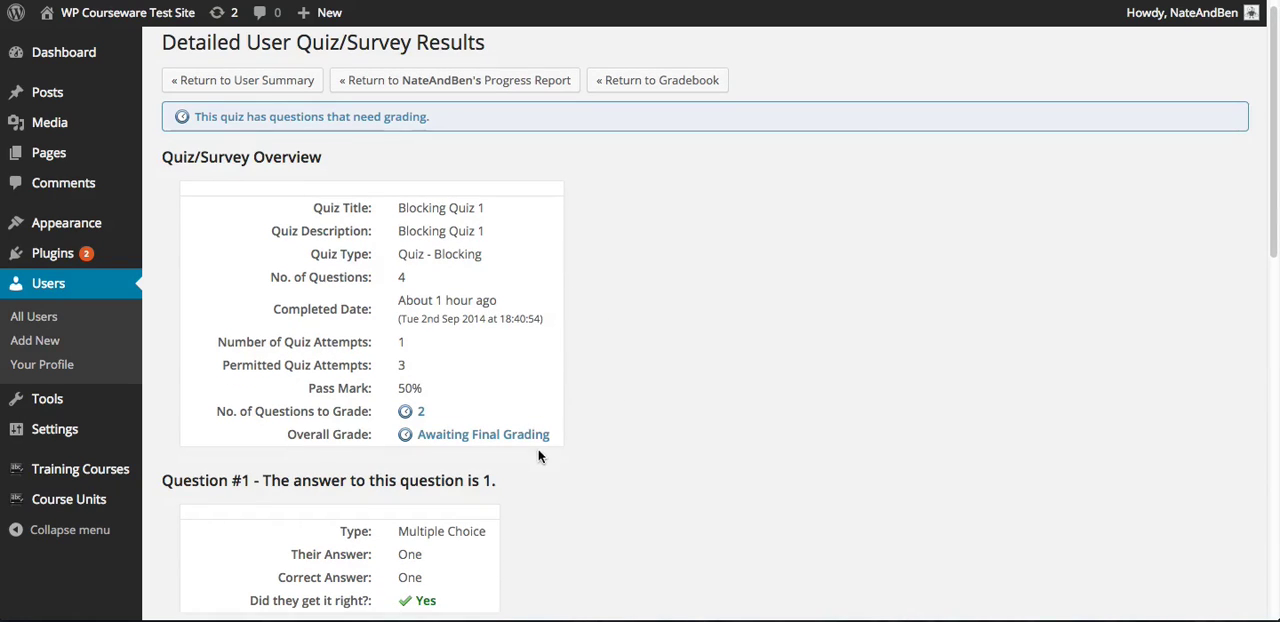
left_click_drag(551, 430, 407, 412)
left_click(498, 405)
left_click(617, 335)
scroll(623, 326, "down", 1)
scroll(658, 291, "down", 6)
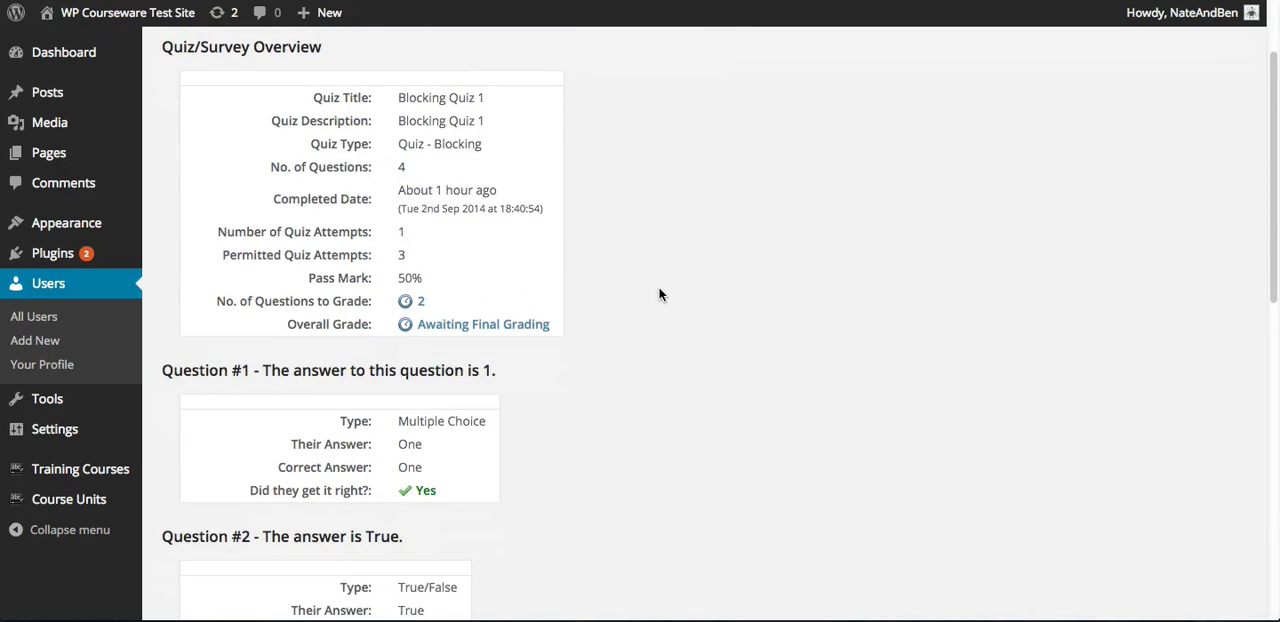
Grade the open-ended answer to Question #3 at 100%
scroll(657, 291, "down", 6)
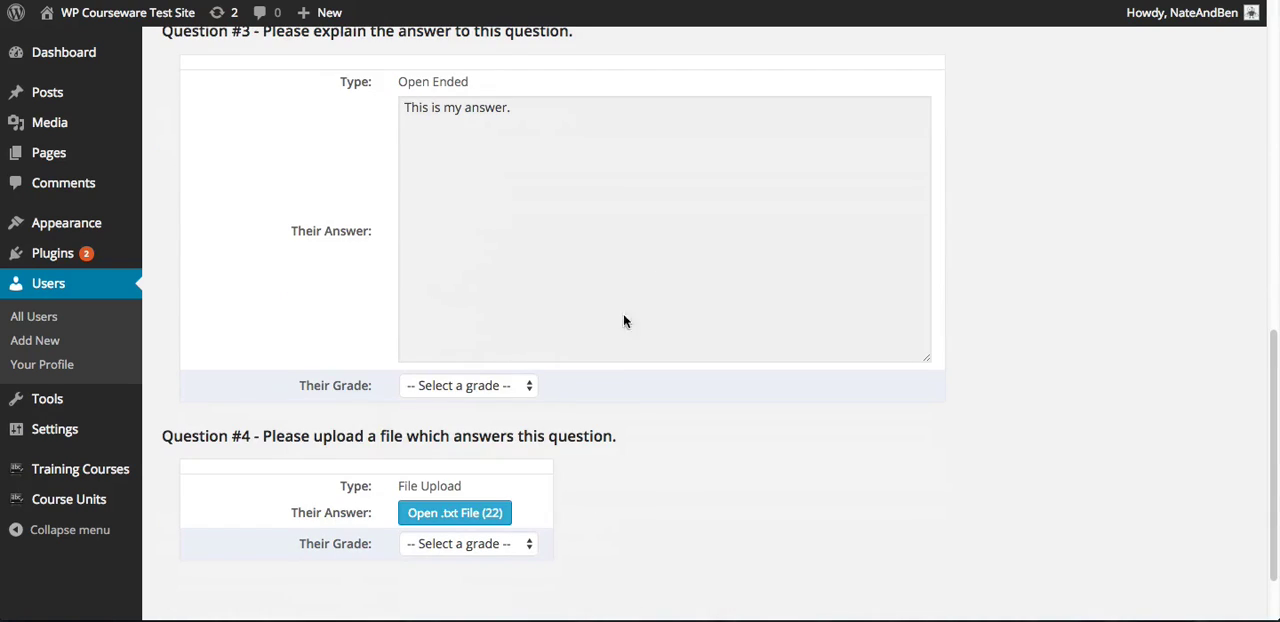
left_click(487, 390)
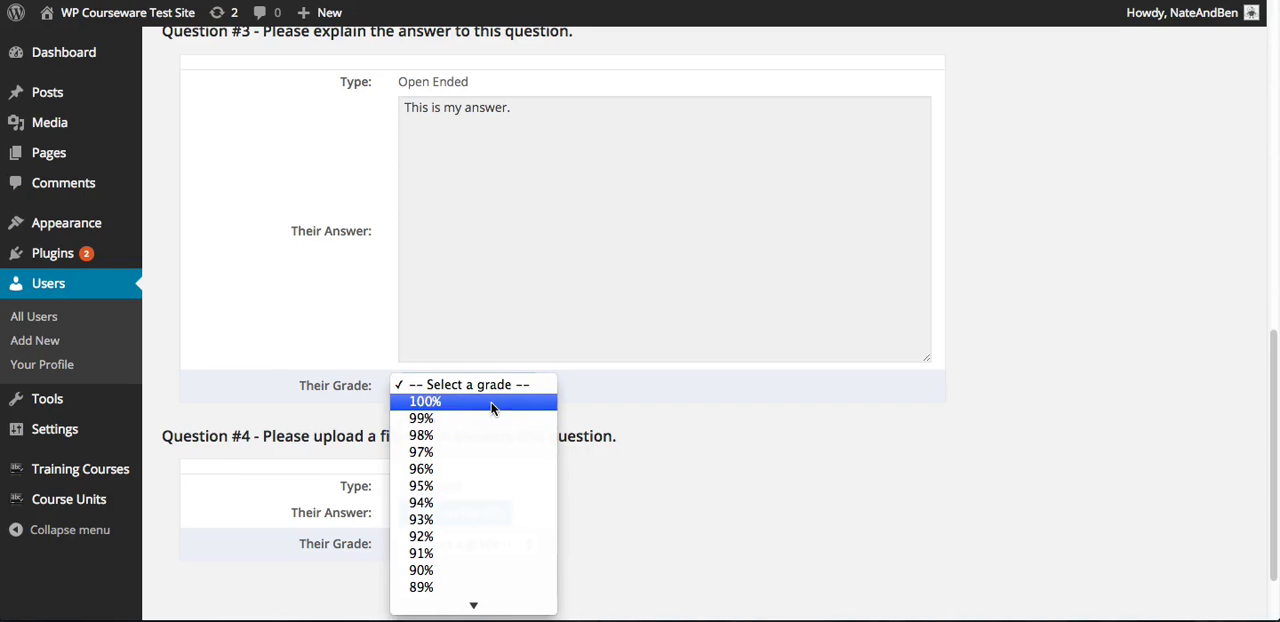
left_click(490, 402)
left_click(664, 404)
View the .txt file uploaded as the answer to Question #4 and close it again
scroll(666, 405, "down", 2)
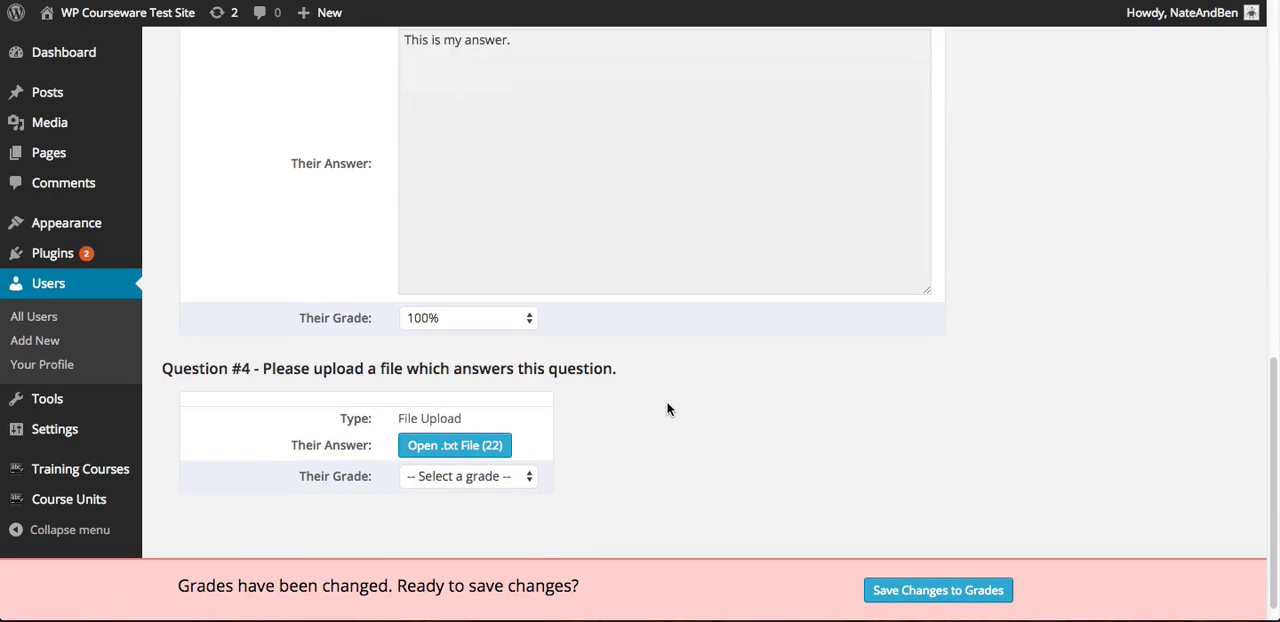
left_click(452, 427)
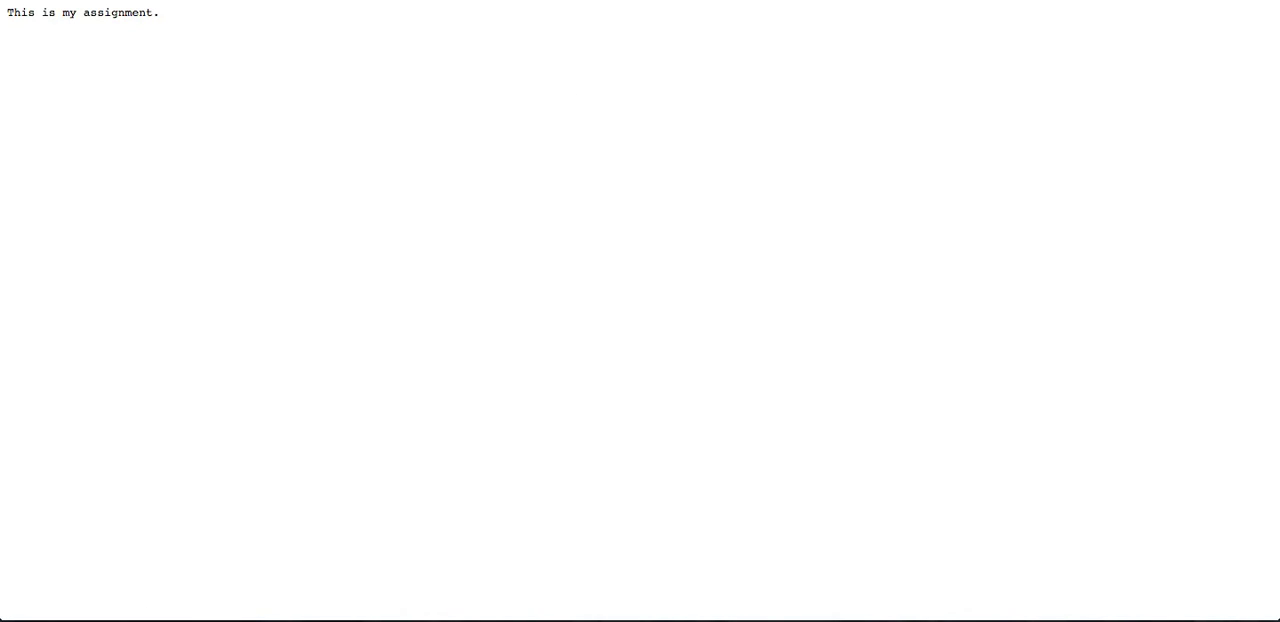
key("super+w")
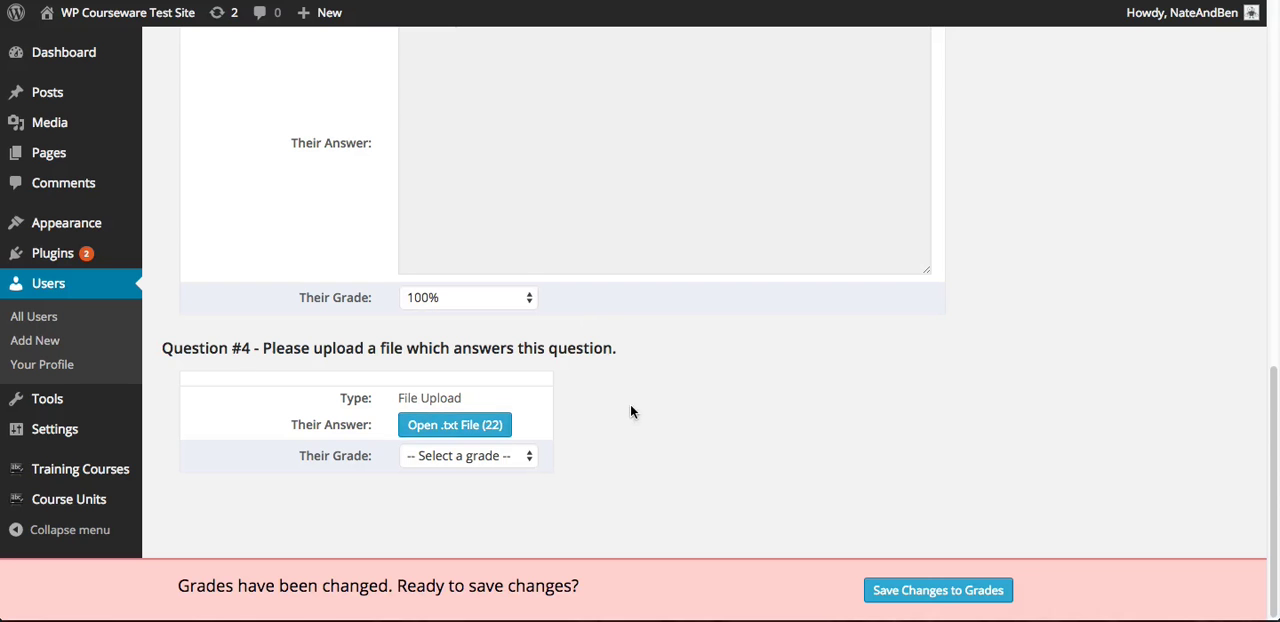
Grade the file upload answer to Question #4 at 100% and save the changes to the grades
left_click(479, 457)
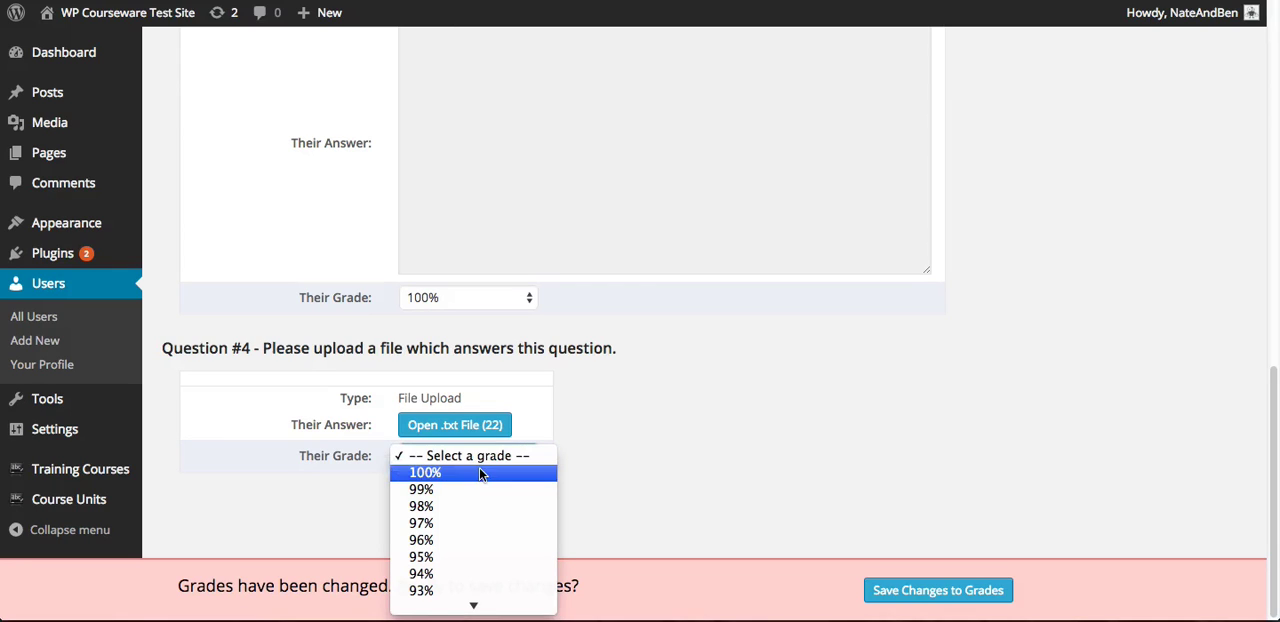
left_click(479, 473)
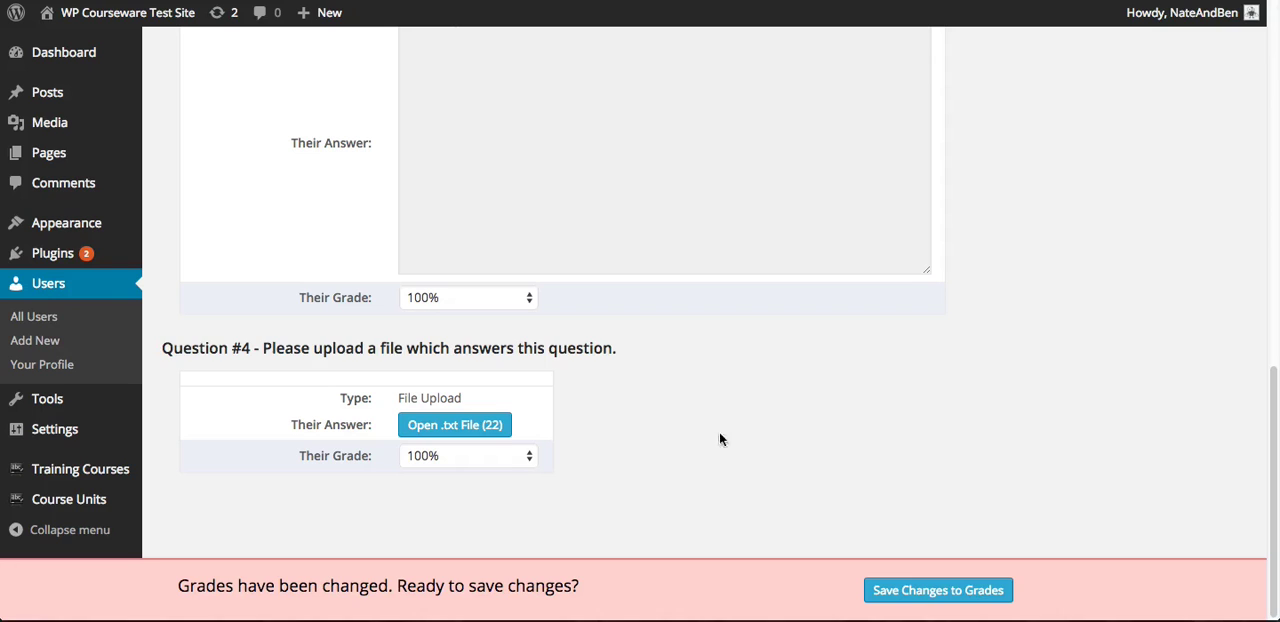
left_click(929, 591)
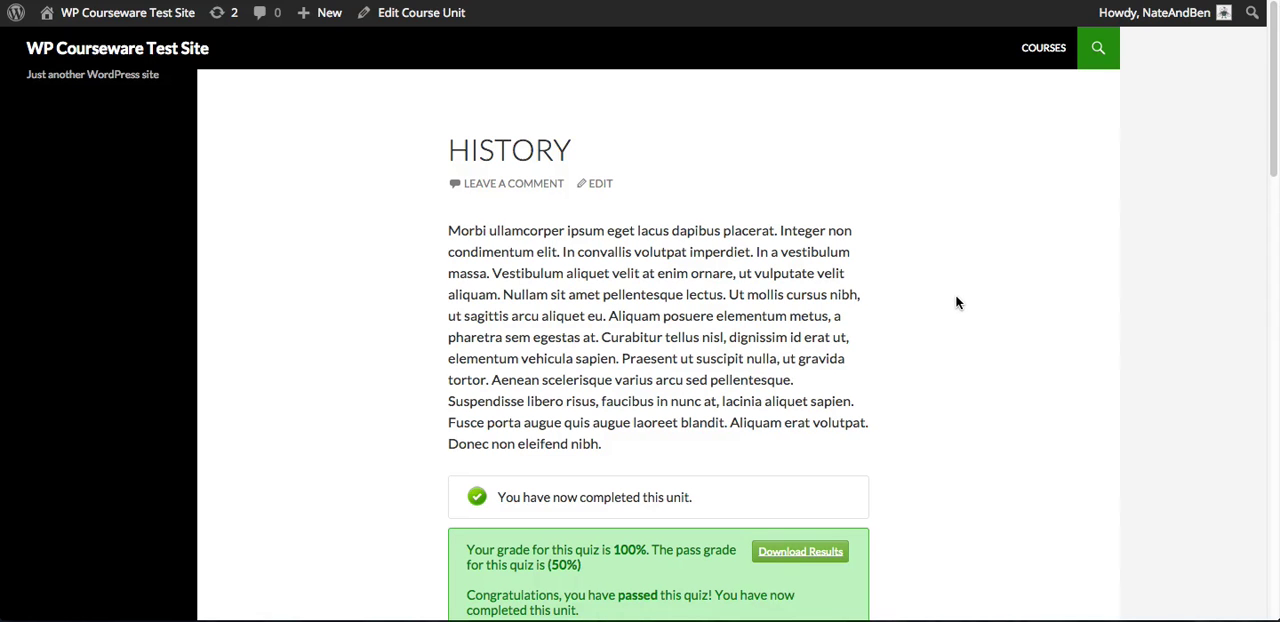
Examine the graded quiz results on the History unit, including the overall grade, tag breakdown, completion time and custom message
scroll(956, 302, "down", 2)
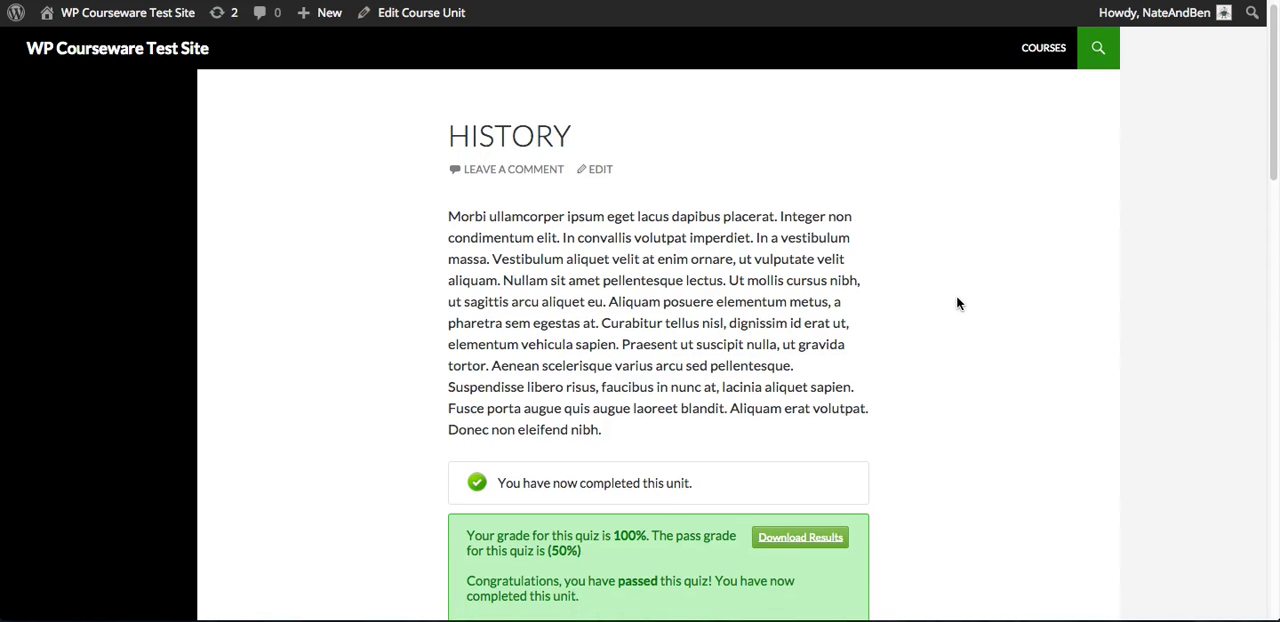
scroll(964, 292, "down", 5)
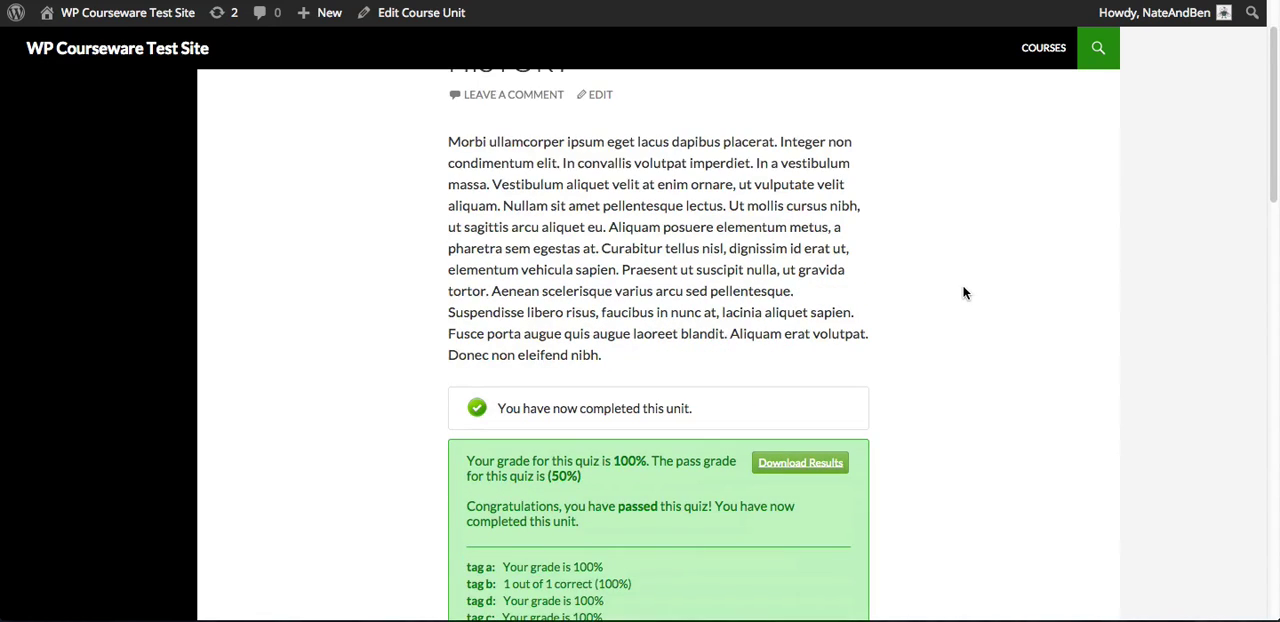
scroll(966, 290, "down", 1)
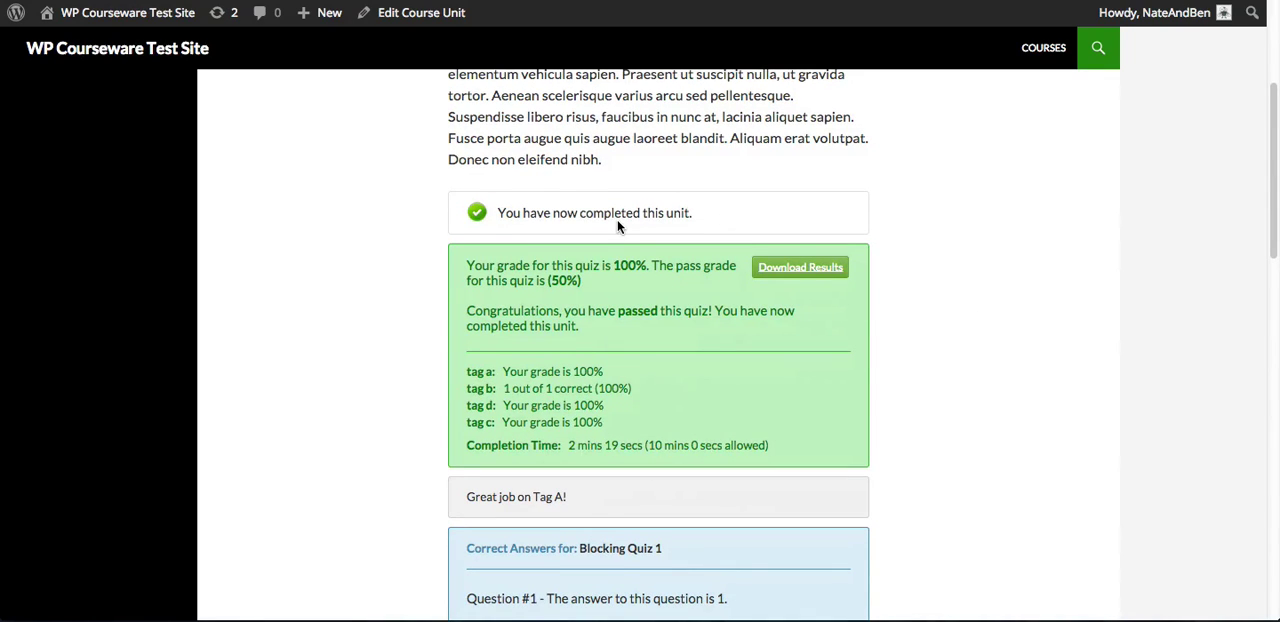
scroll(617, 220, "down", 2)
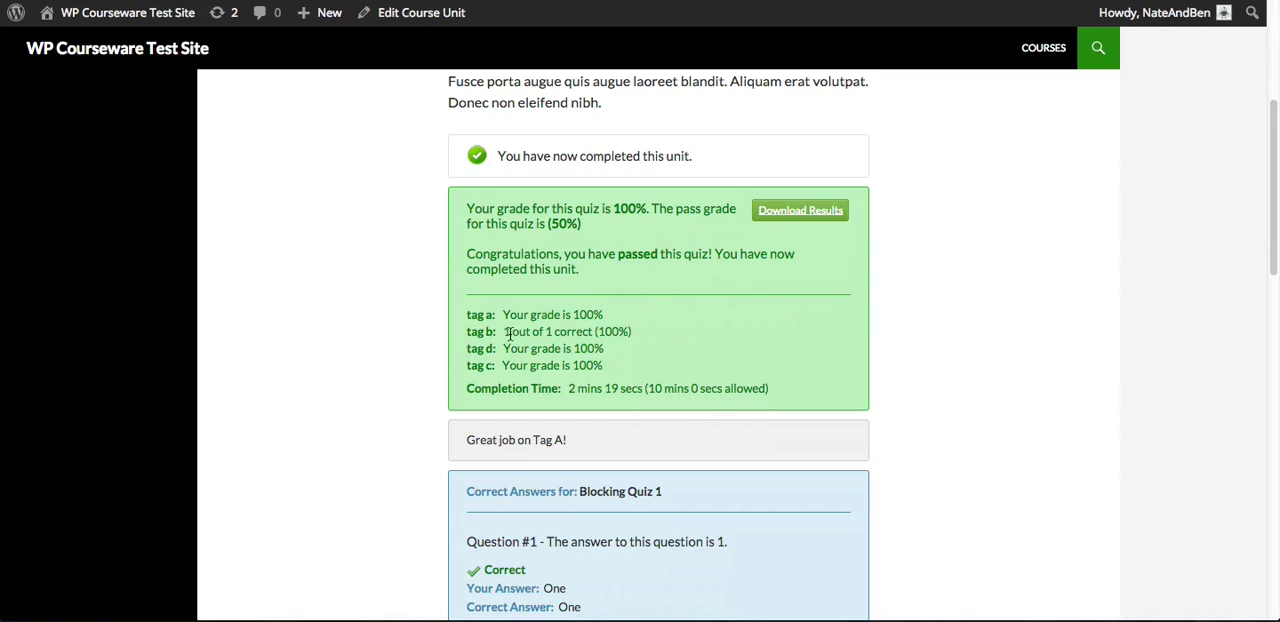
left_click_drag(501, 337, 595, 330)
left_click(651, 331)
scroll(797, 369, "down", 2)
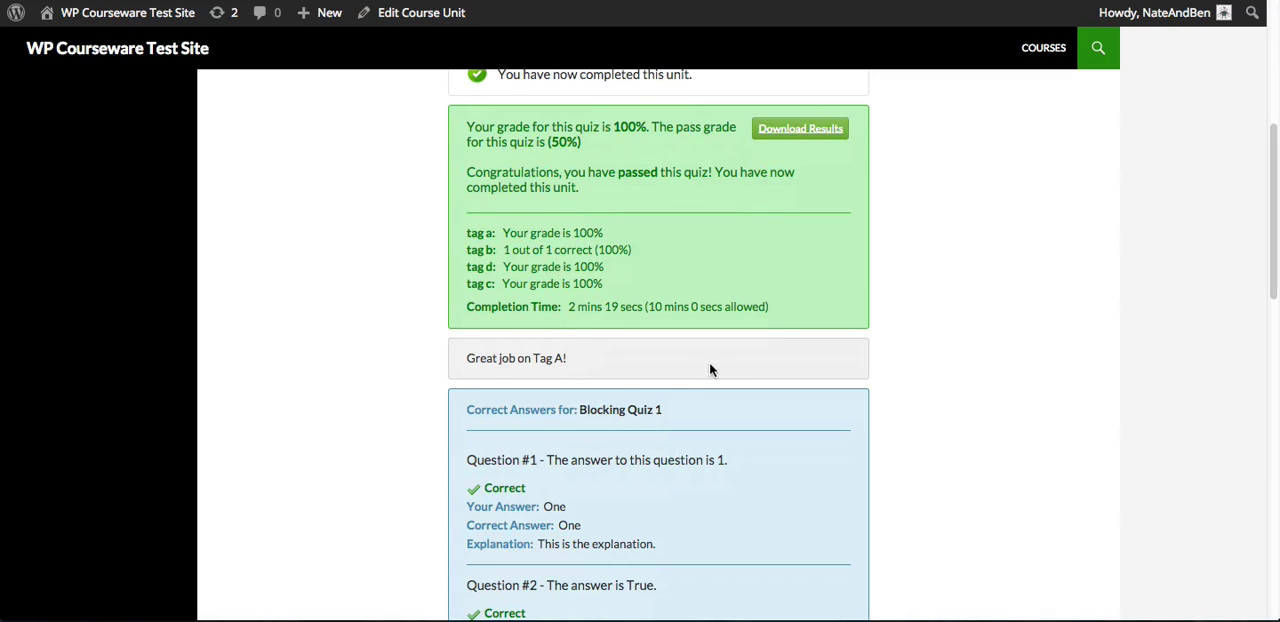
Review the correct answers, explanations and assigned grades for each question of Blocking Quiz 1
scroll(740, 360, "down", 5)
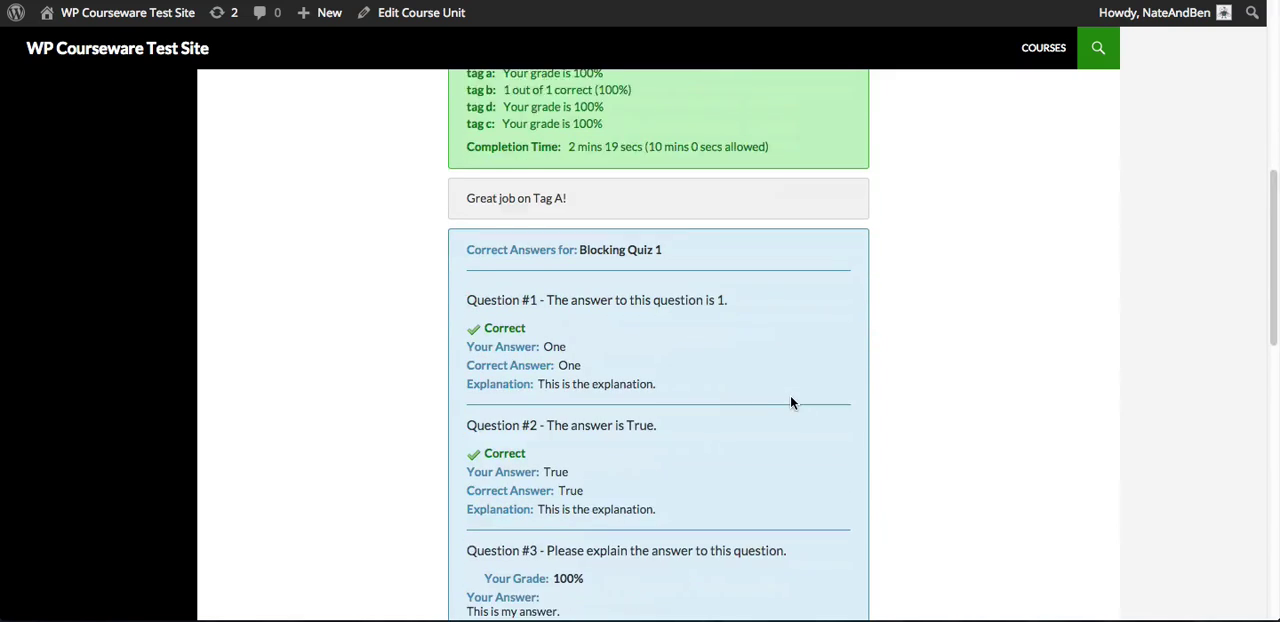
scroll(791, 398, "down", 2)
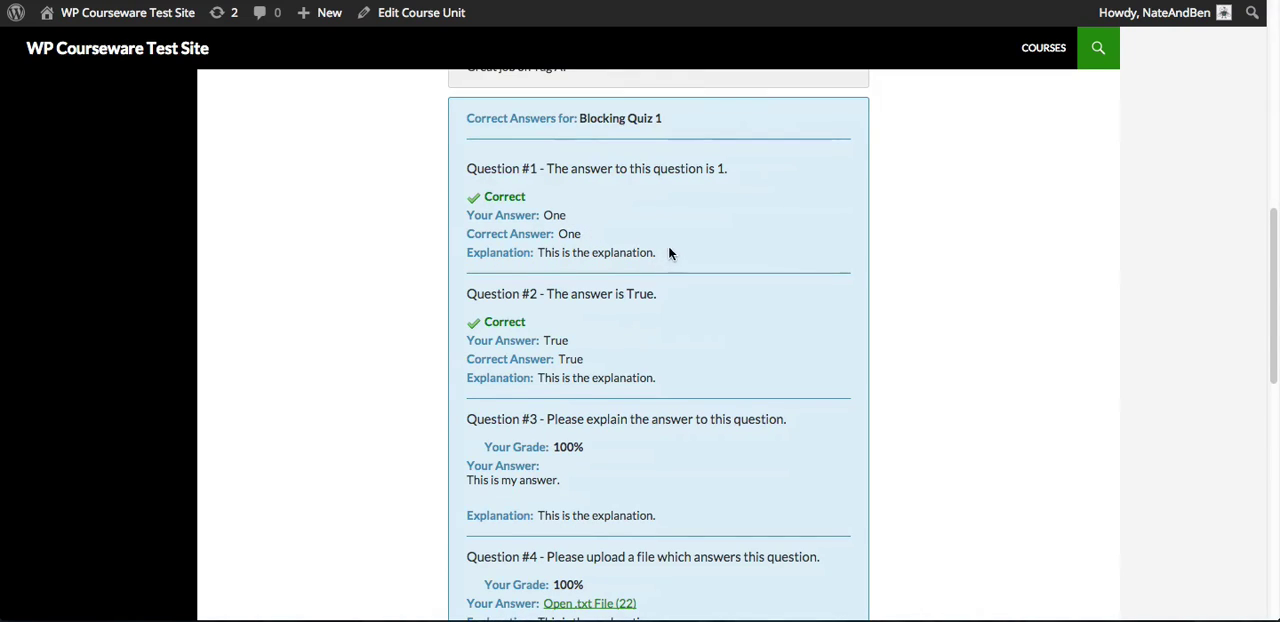
scroll(680, 265, "down", 1)
scroll(720, 265, "down", 1)
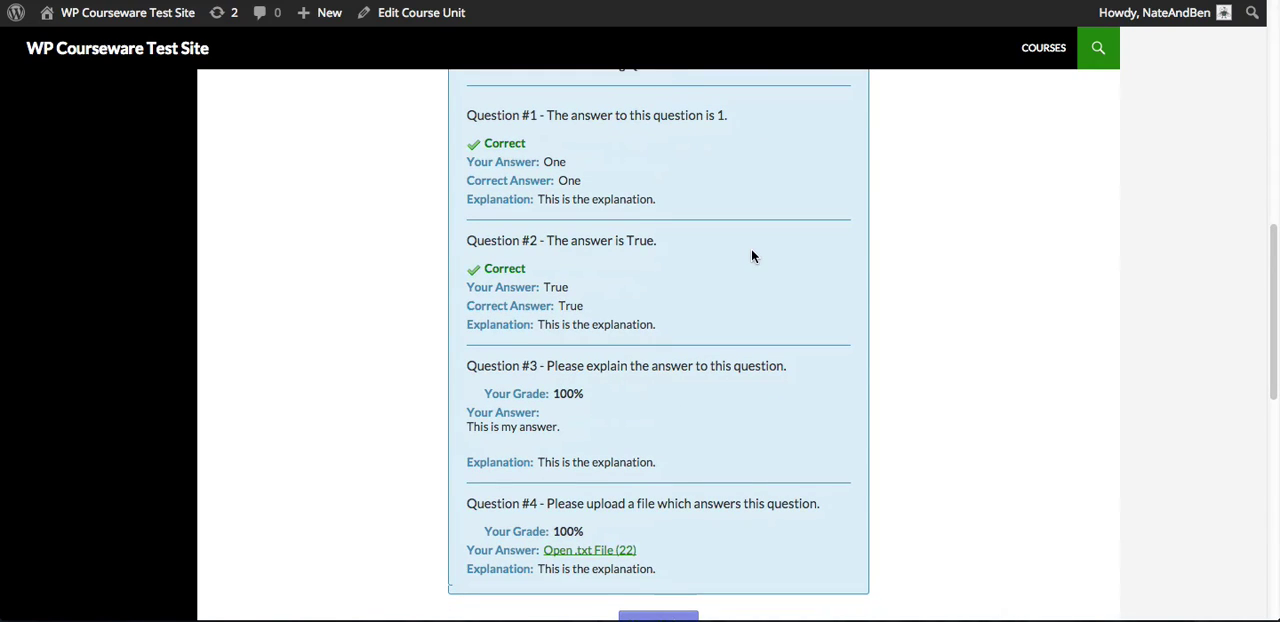
scroll(752, 255, "down", 1)
scroll(752, 255, "up", 2)
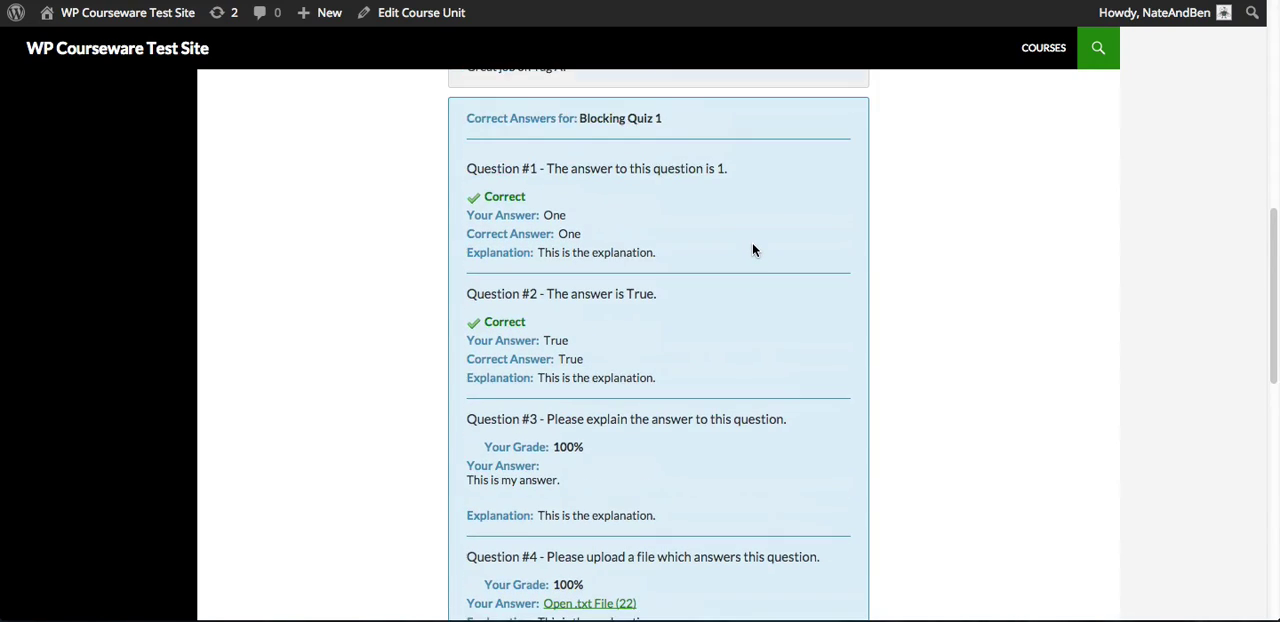
Move on to the General Language Features unit and return to the previous unit
scroll(753, 250, "down", 5)
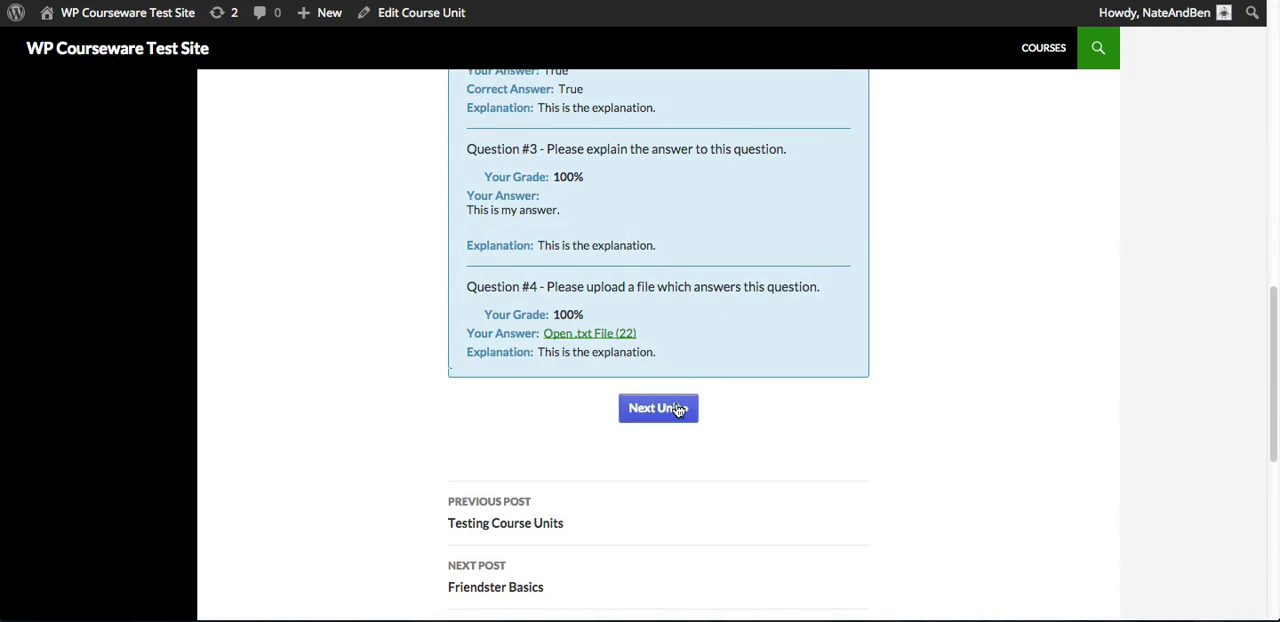
left_click(676, 408)
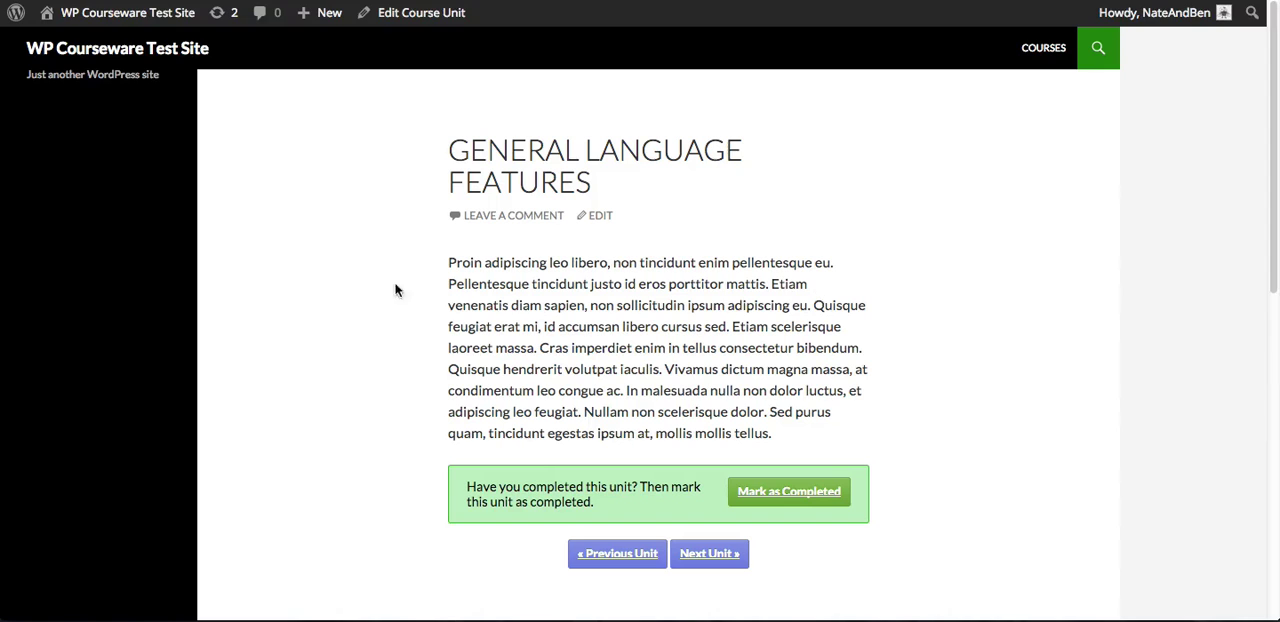
left_click(617, 550)
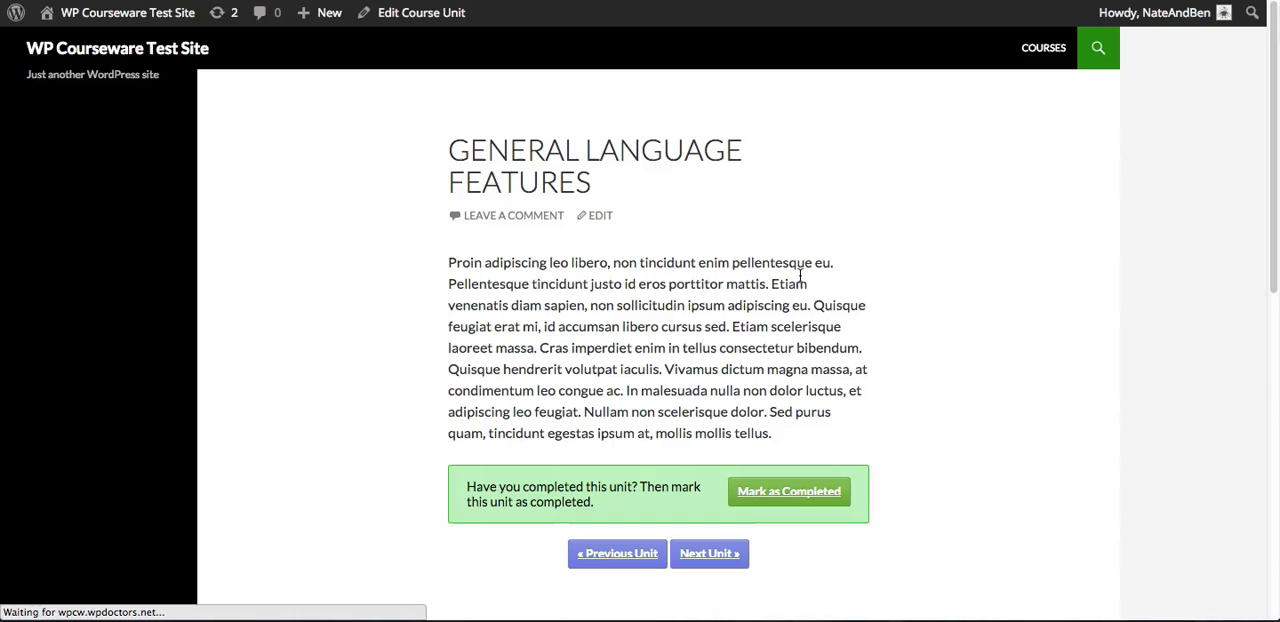
Download the results of Blocking Quiz 1 from the History unit and examine the document's results breakdown and answer details
scroll(879, 311, "down", 10)
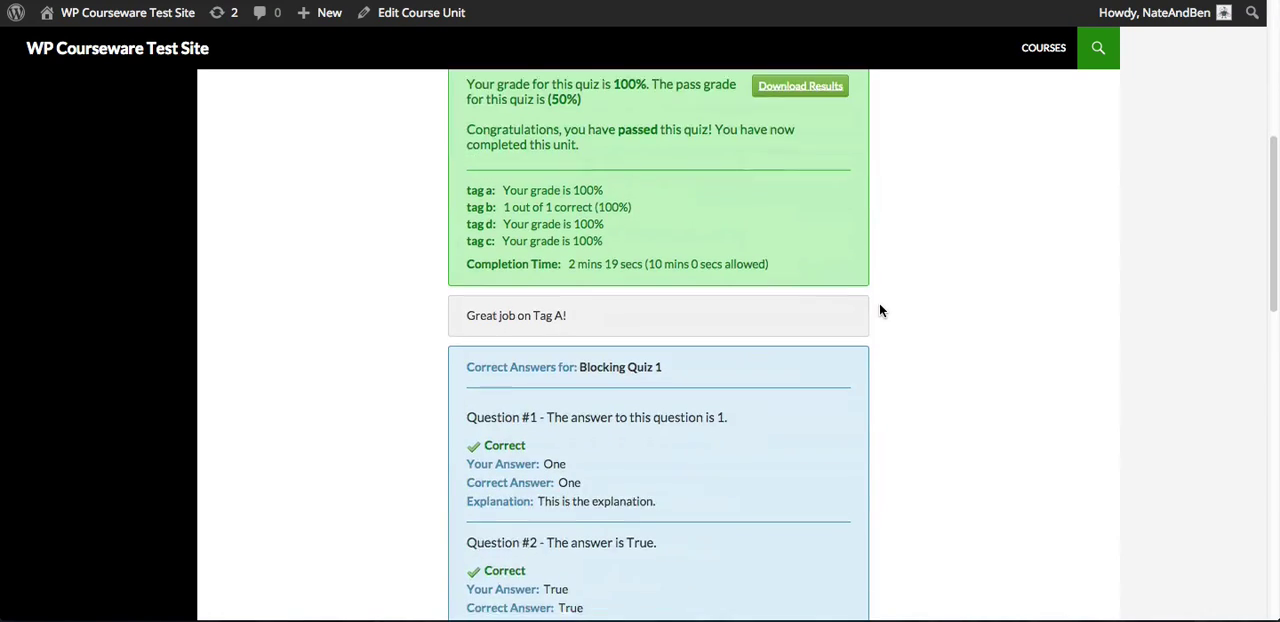
scroll(911, 328, "down", 3)
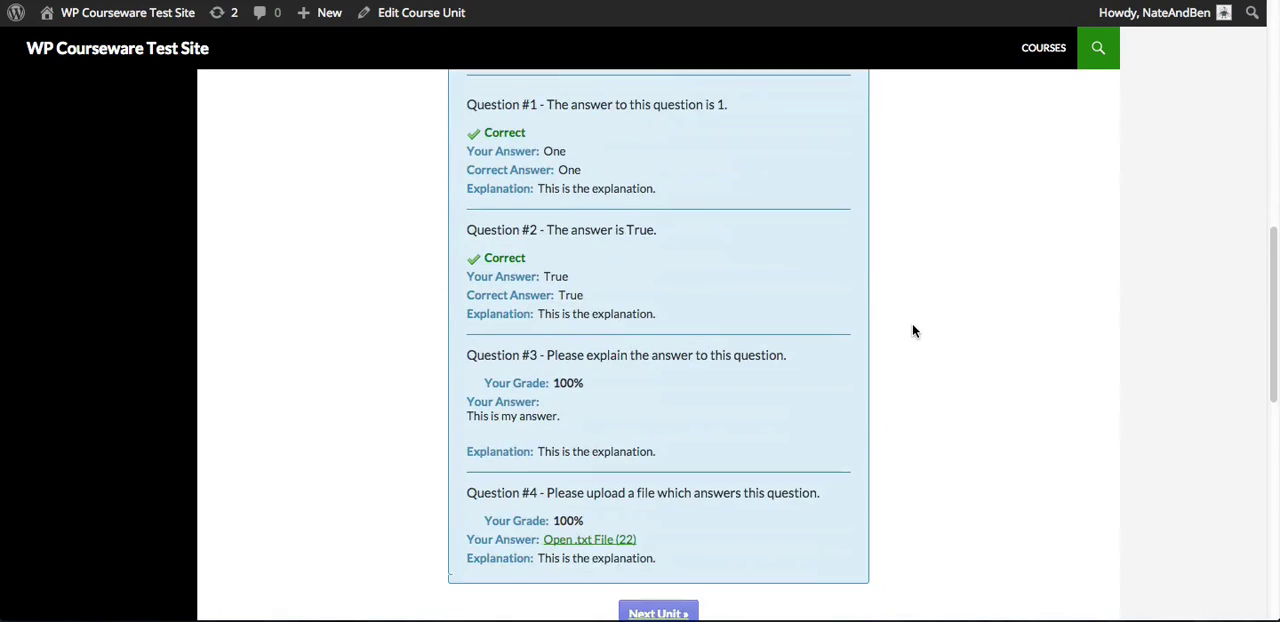
scroll(911, 328, "up", 4)
scroll(910, 330, "up", 4)
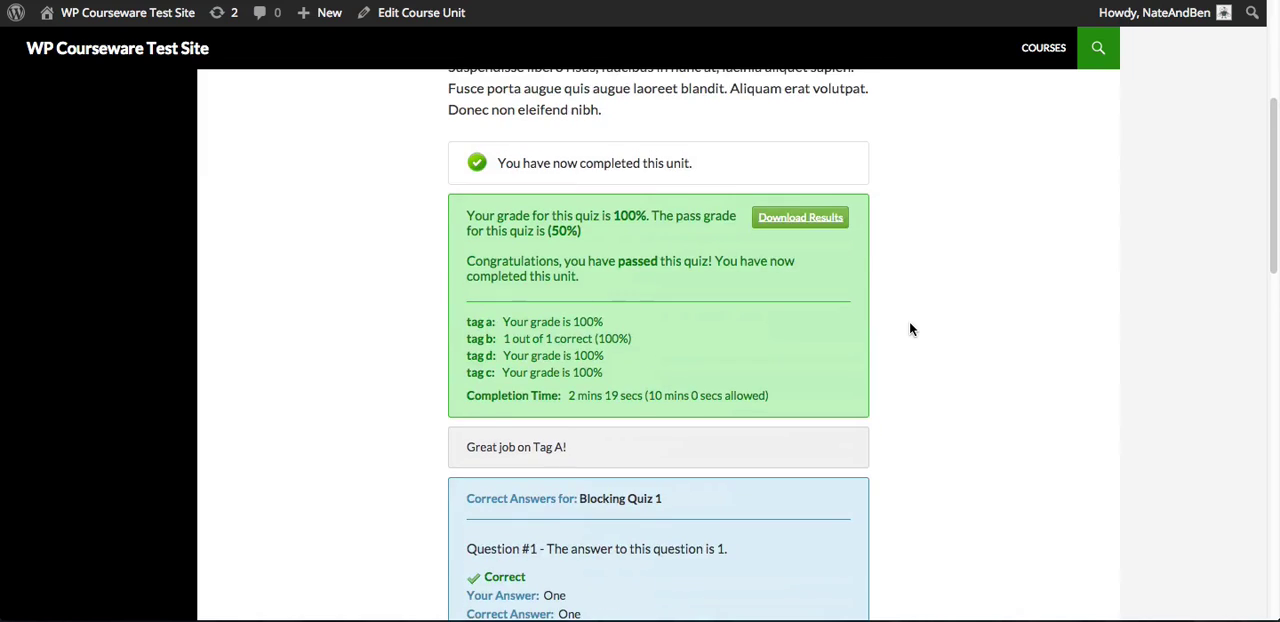
left_click(811, 235)
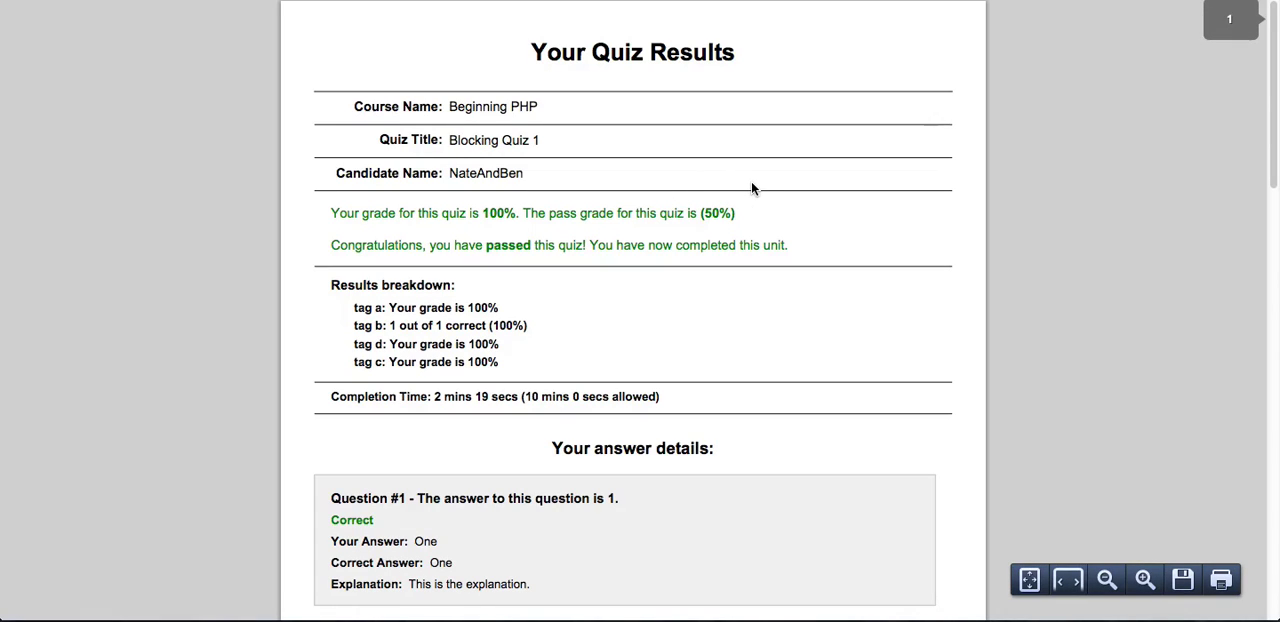
scroll(753, 187, "down", 1)
scroll(750, 200, "down", 5)
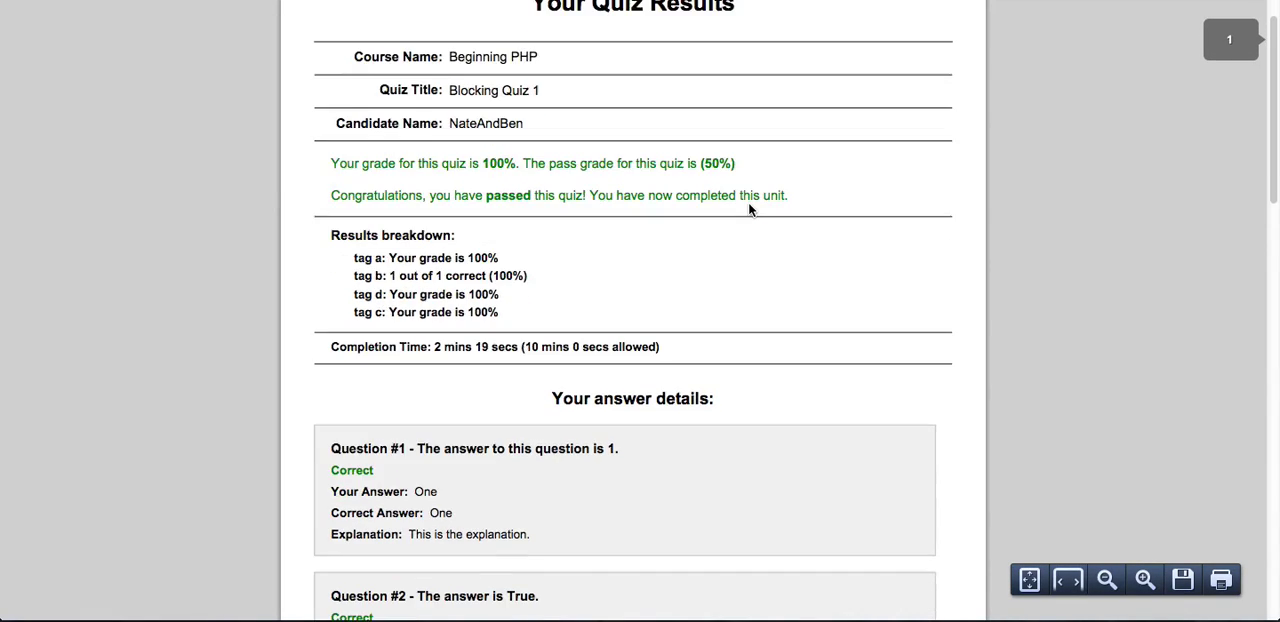
scroll(750, 206, "down", 6)
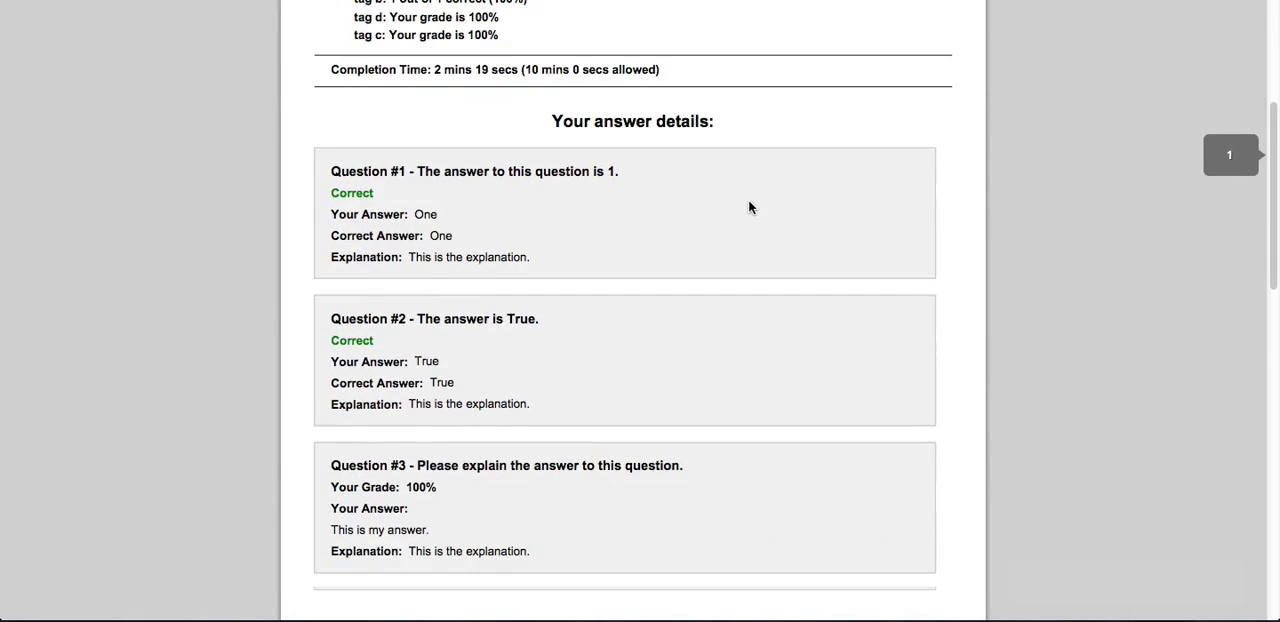
scroll(745, 203, "up", 3)
scroll(752, 207, "up", 8)
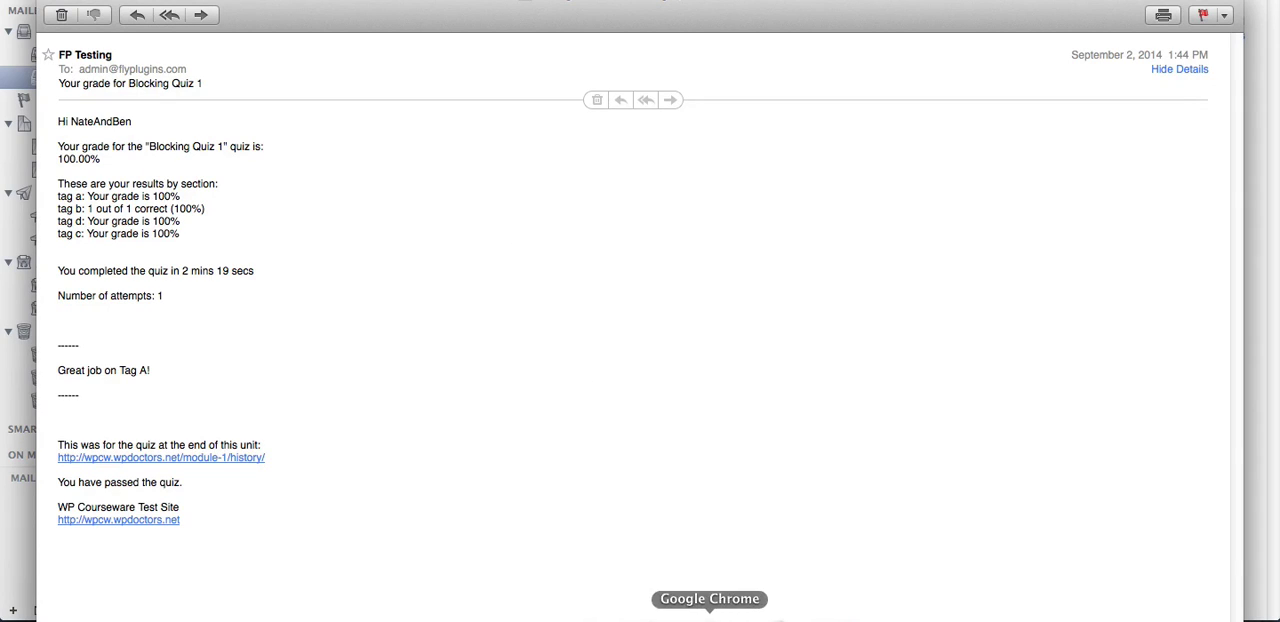
Switch to Google Chrome and open the quiz grade email notification settings of the Beginning PHP course
left_click(709, 615)
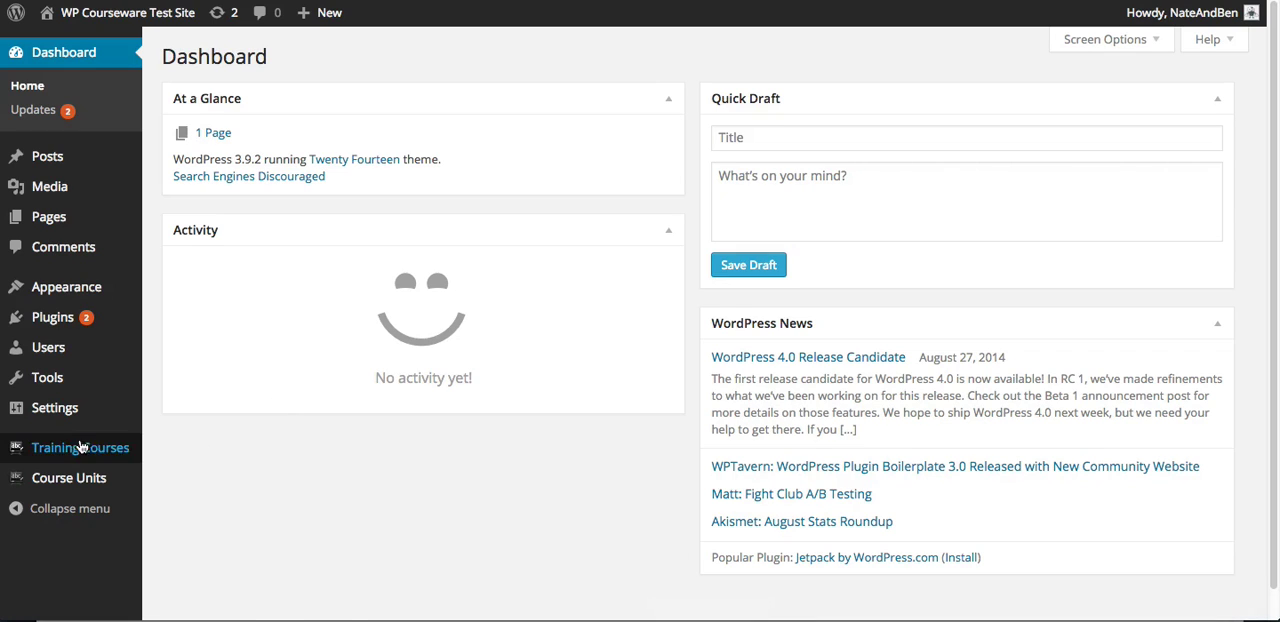
mouse_move(88, 455)
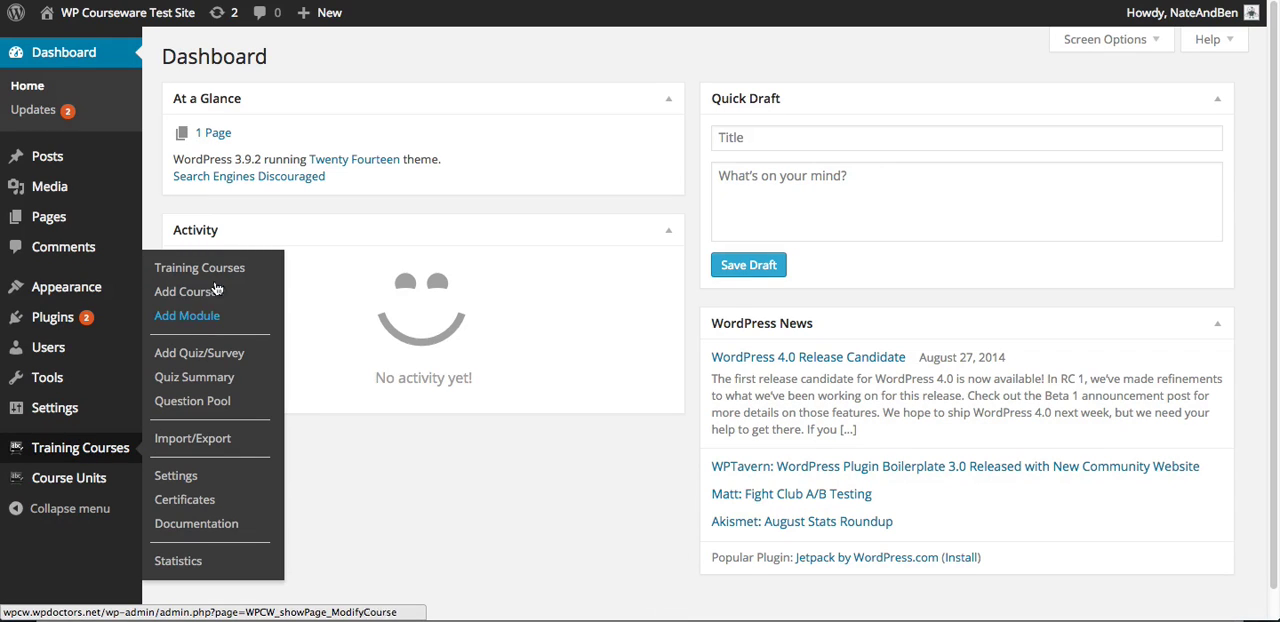
left_click(226, 273)
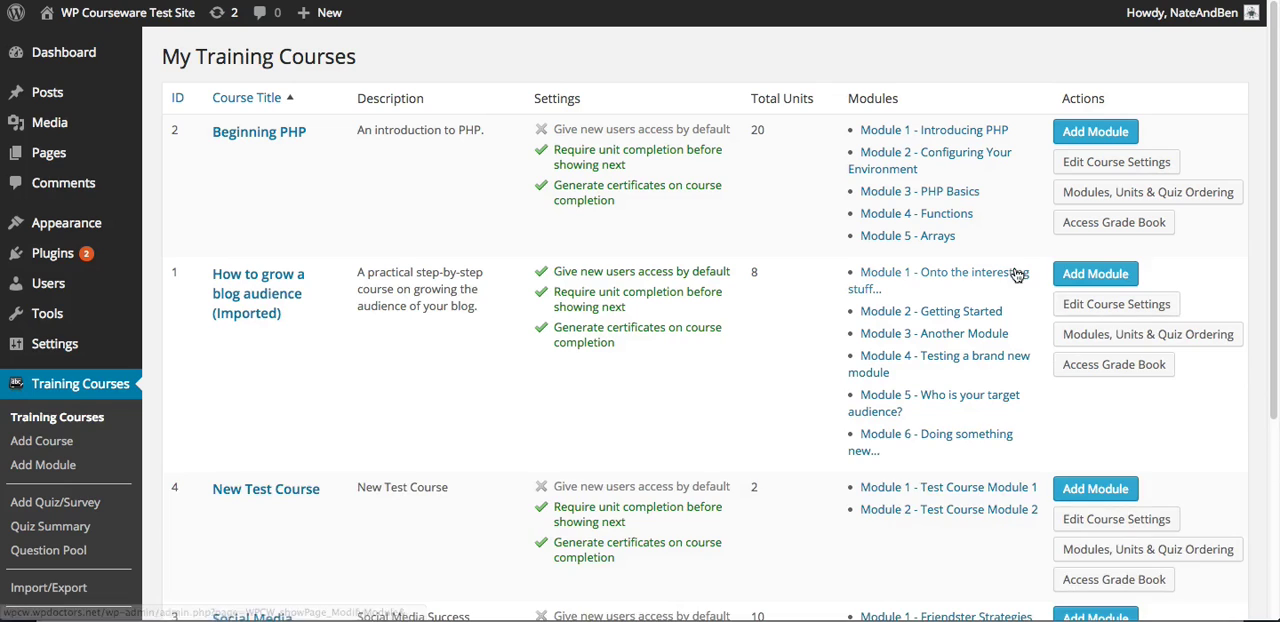
left_click(1093, 168)
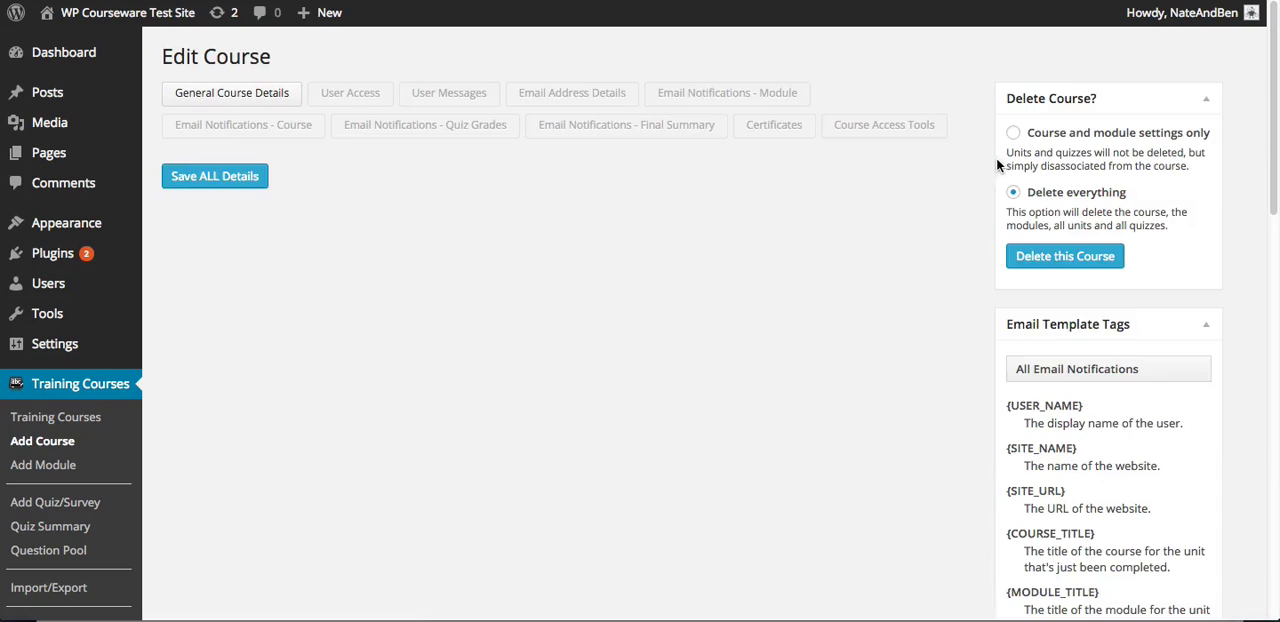
left_click(441, 133)
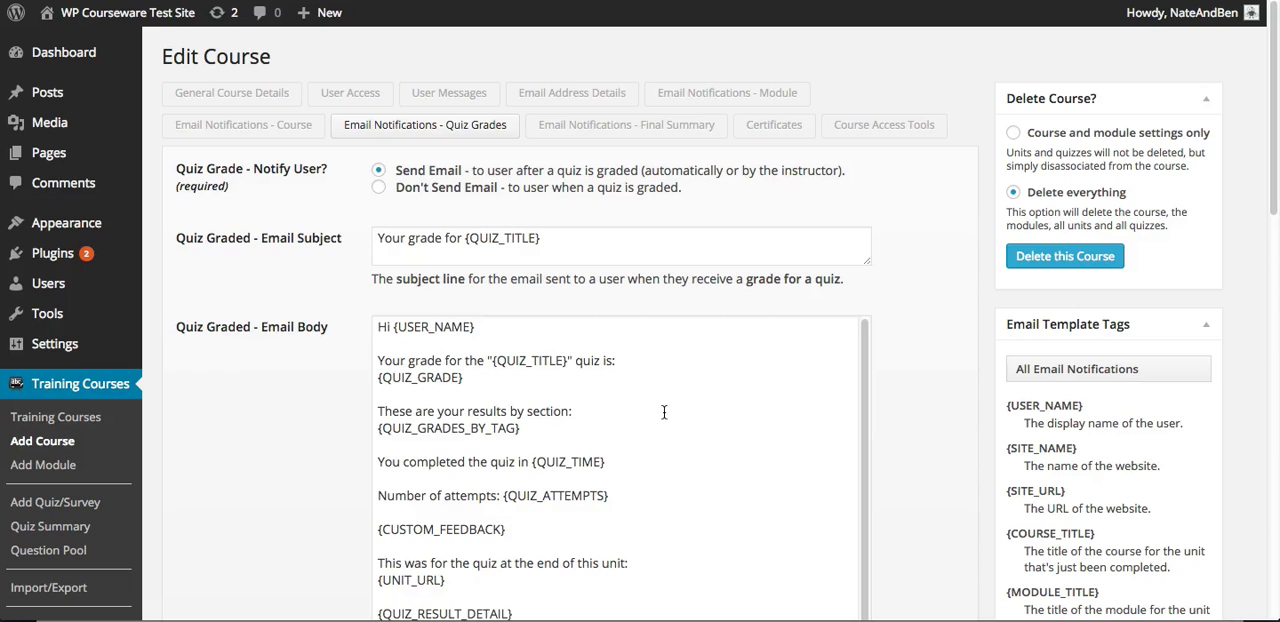
Examine the quiz grade notification option and the email subject and body templates for graded quizzes
scroll(665, 412, "down", 1)
scroll(668, 410, "up", 1)
scroll(930, 370, "down", 2)
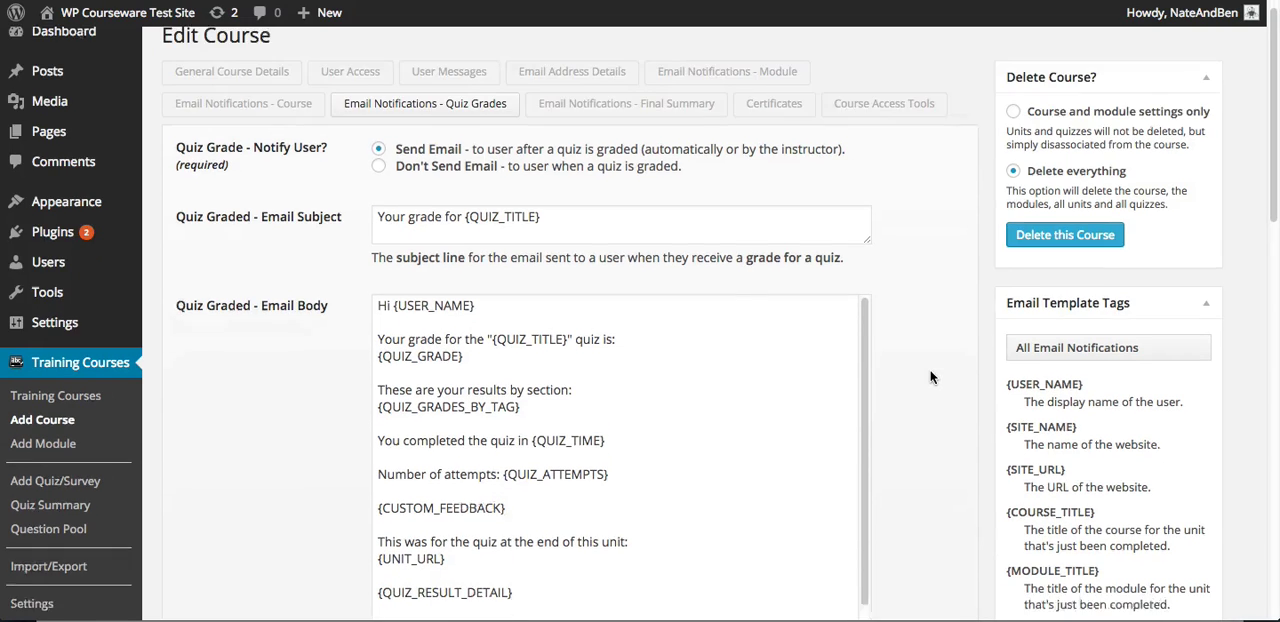
scroll(930, 368, "up", 1)
scroll(930, 373, "up", 1)
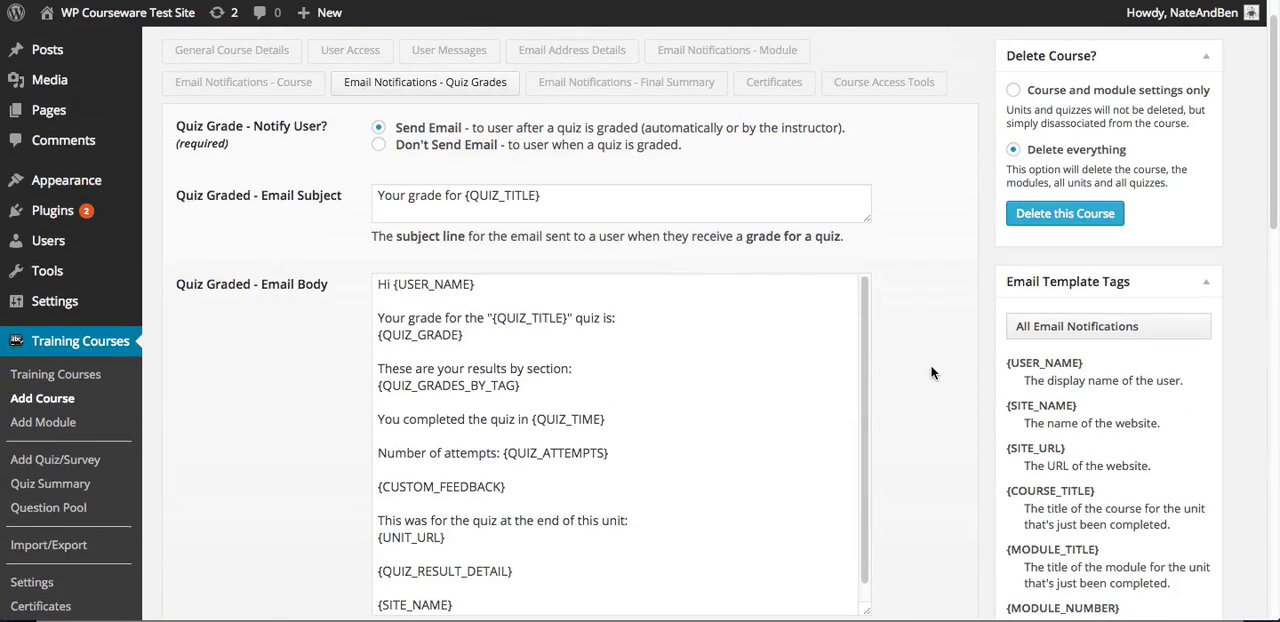
scroll(930, 373, "down", 1)
scroll(931, 373, "down", 3)
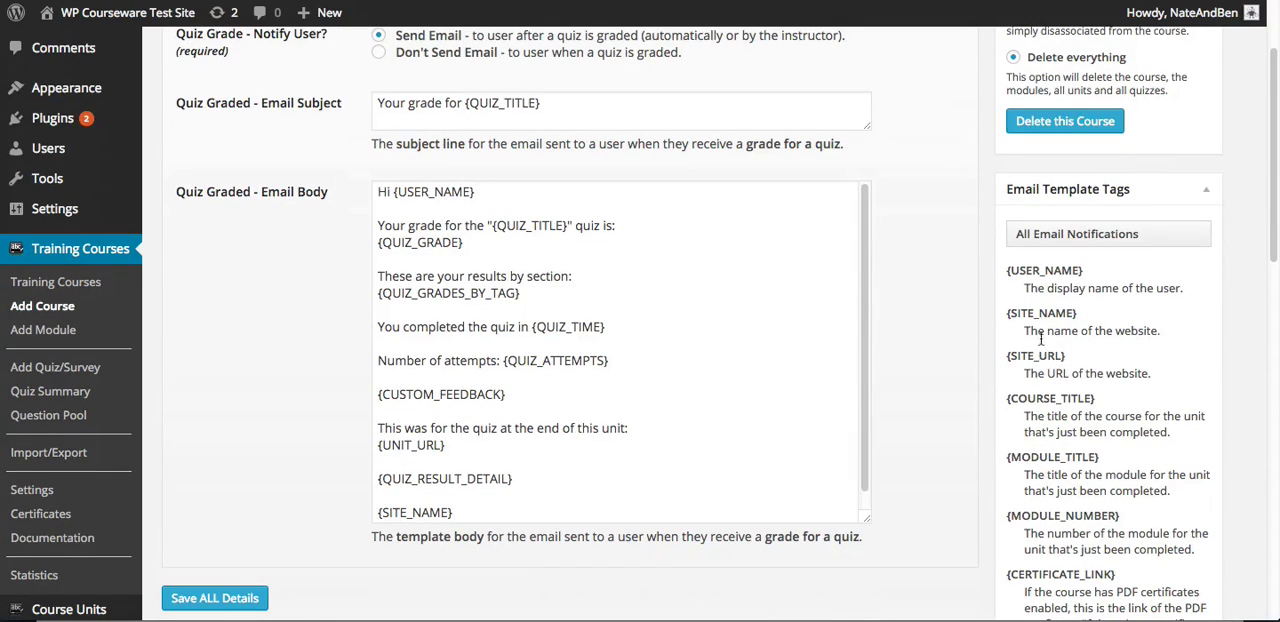
Review the available email template tags, including those for quiz email notifications only, and return to the email template
scroll(1040, 340, "down", 2)
scroll(1070, 330, "down", 2)
scroll(1077, 325, "down", 5)
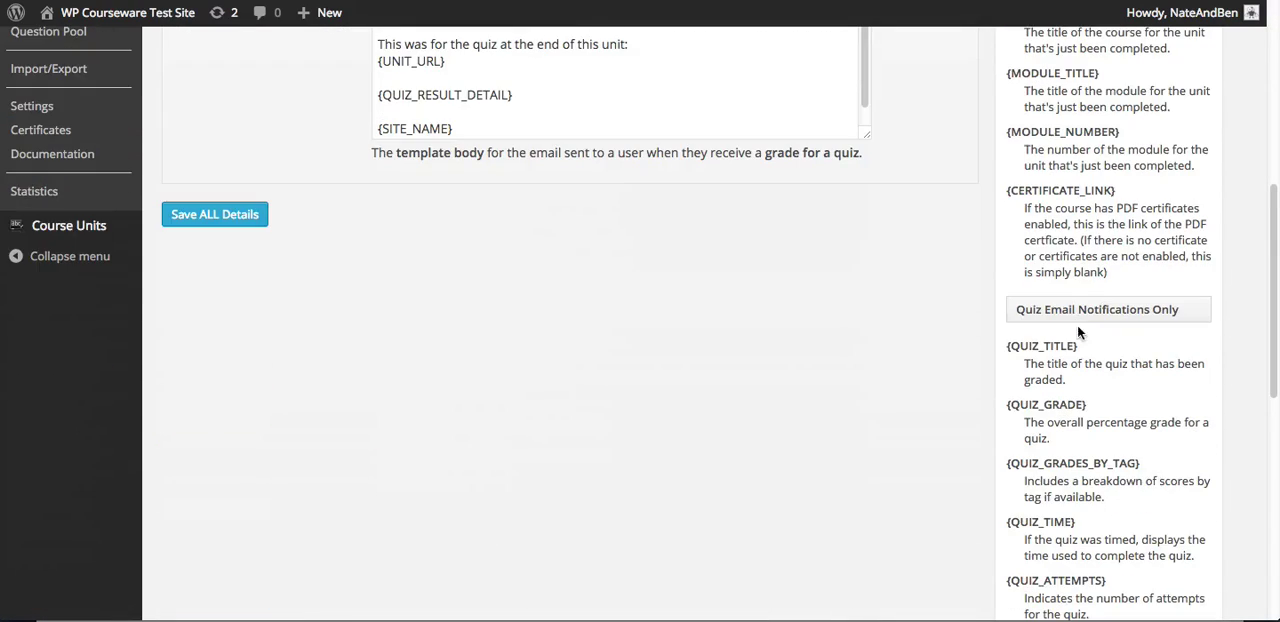
scroll(1075, 318, "down", 2)
scroll(1078, 310, "down", 5)
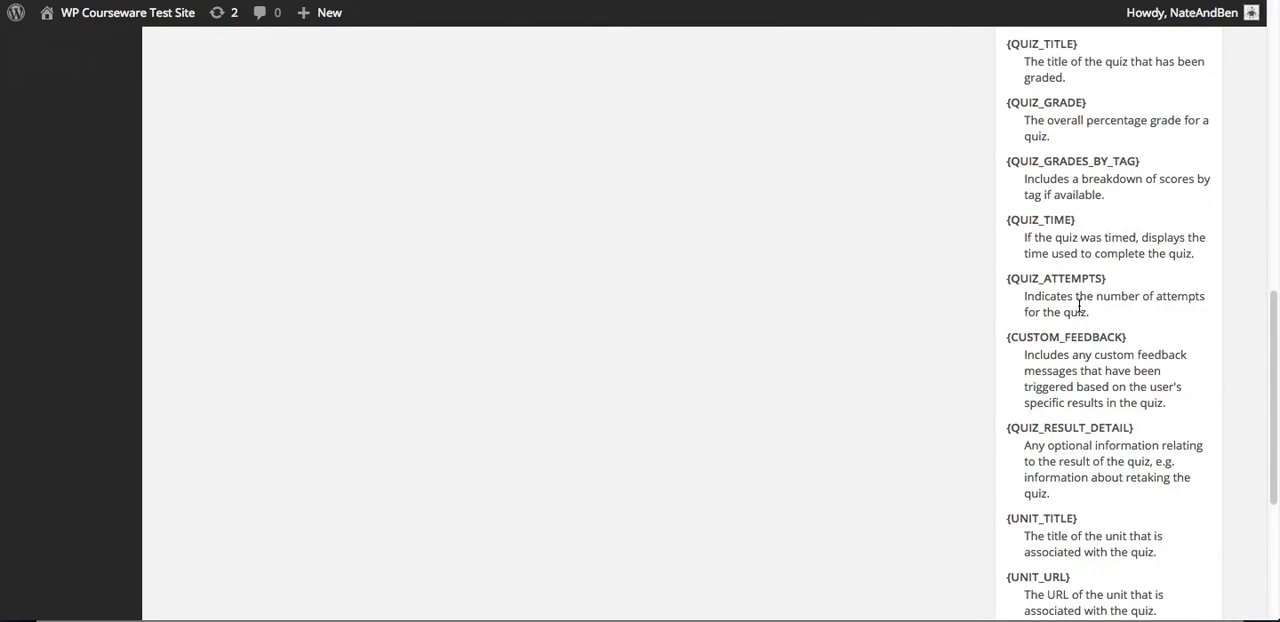
scroll(1080, 310, "down", 1)
right_click(1090, 306)
left_click(948, 264)
scroll(948, 264, "up", 6)
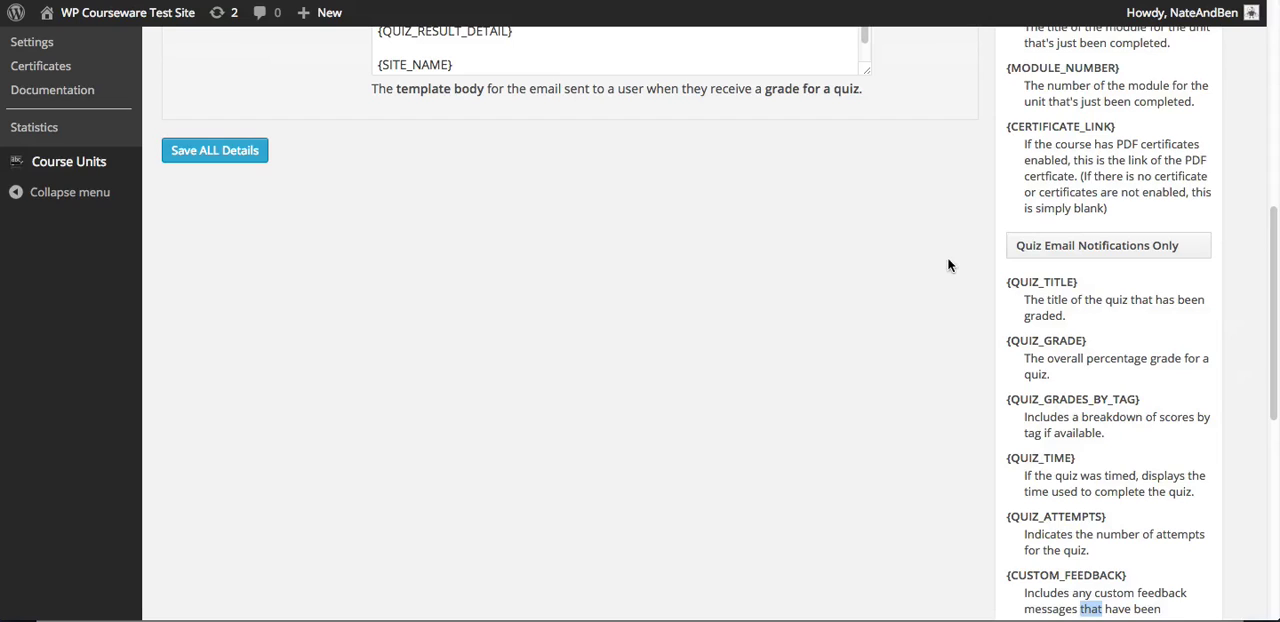
scroll(950, 266, "up", 7)
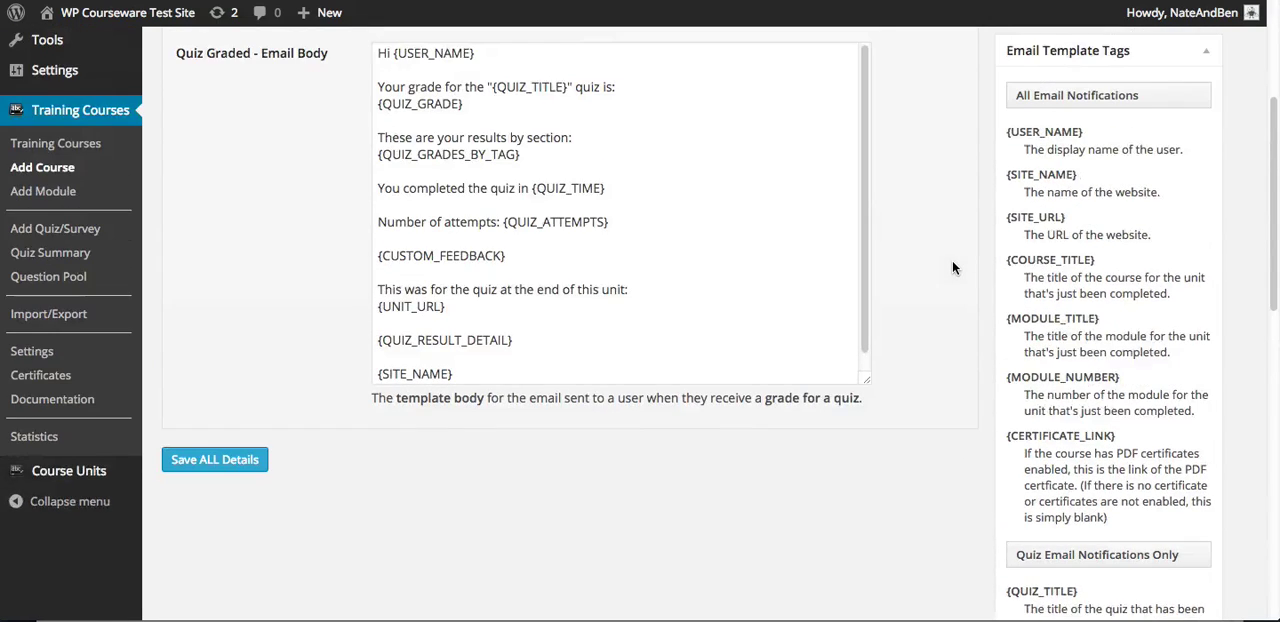
scroll(942, 260, "up", 4)
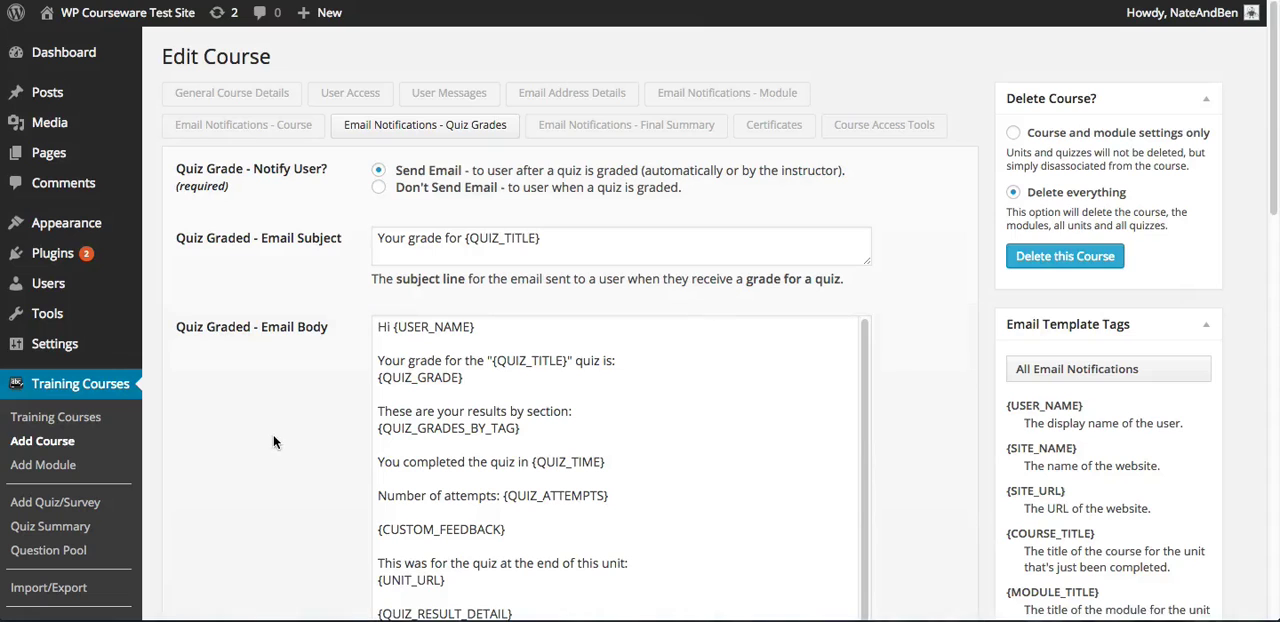
From Beginning PHP's grade book, review the detailed Blocking Quiz 1 results of the graded learner and return to the grade book
left_click(82, 422)
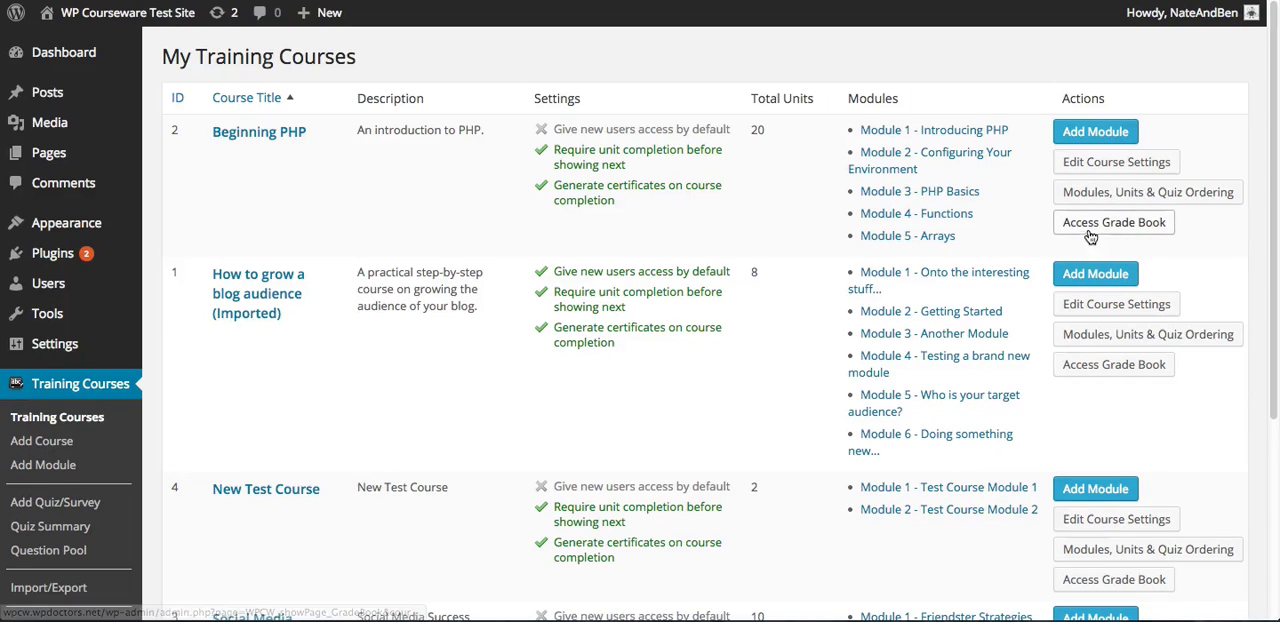
left_click(1097, 228)
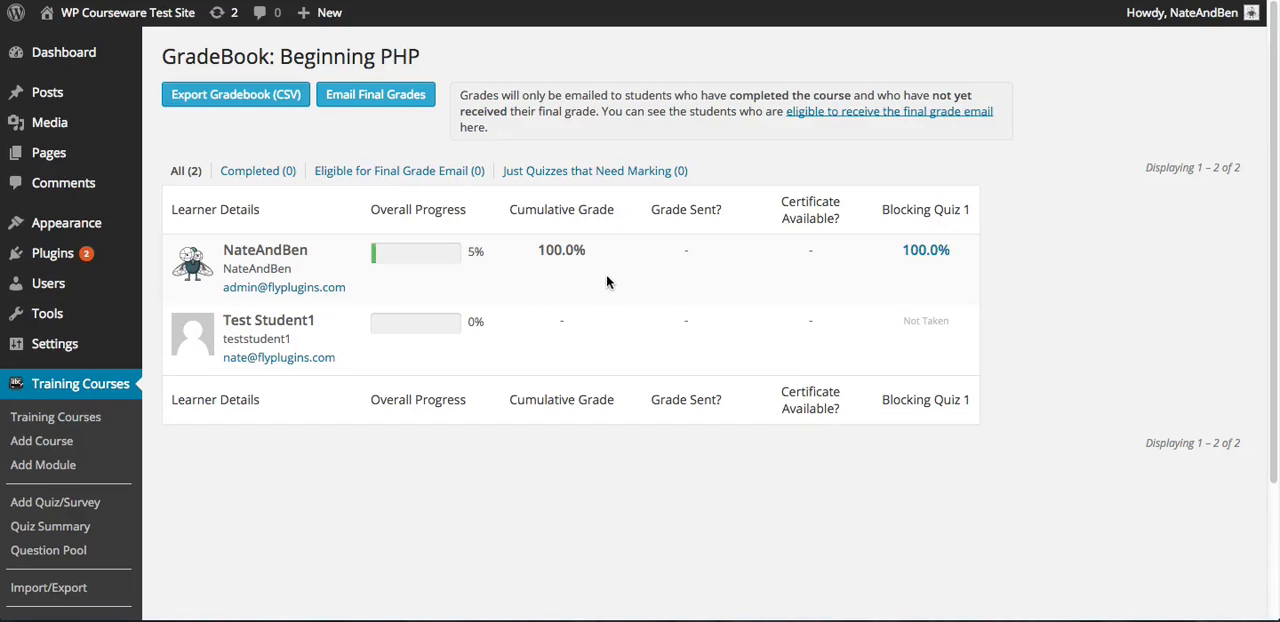
left_click(933, 258)
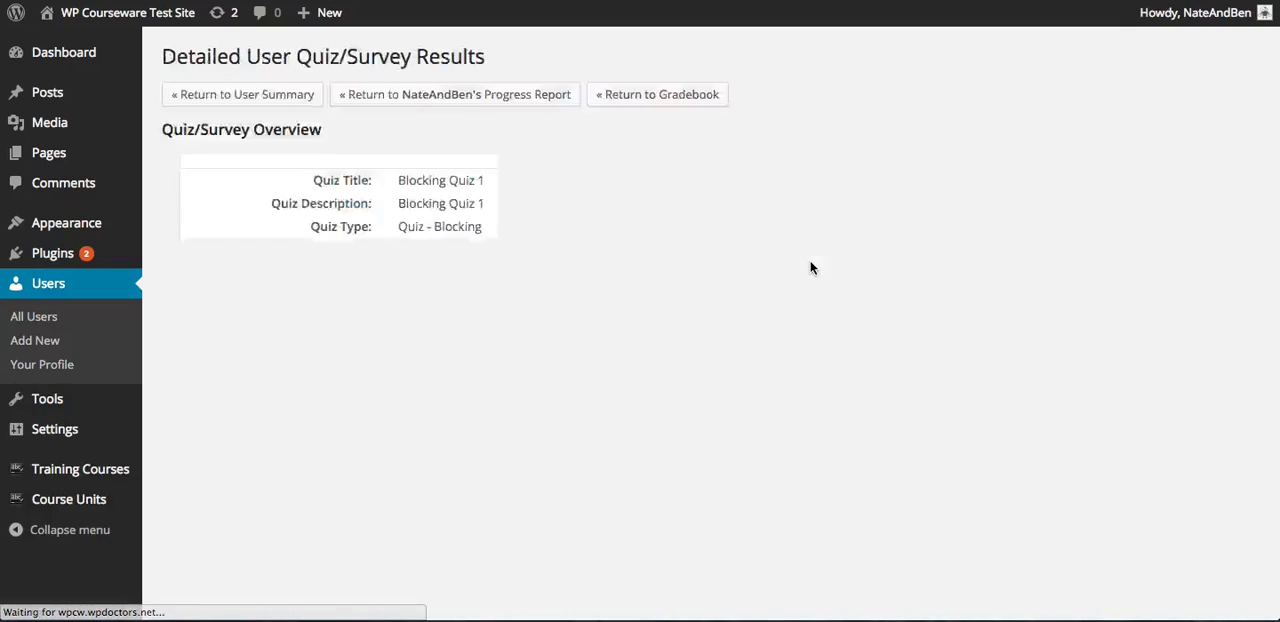
scroll(685, 307, "down", 1)
scroll(681, 300, "down", 4)
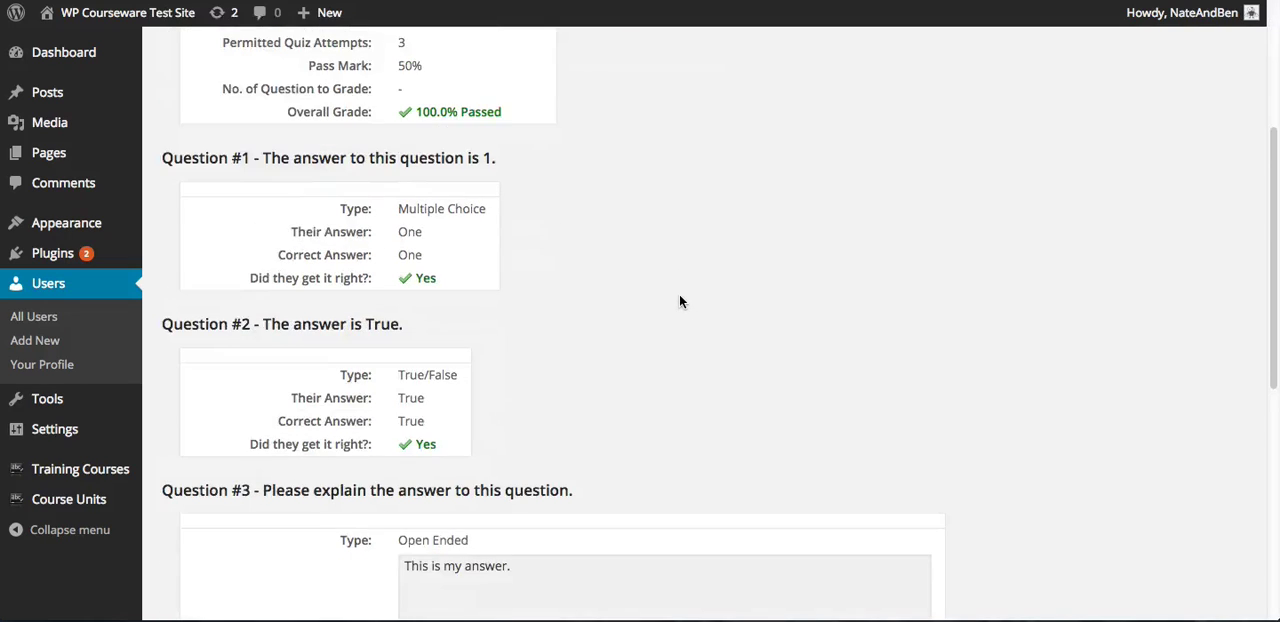
scroll(680, 292, "up", 4)
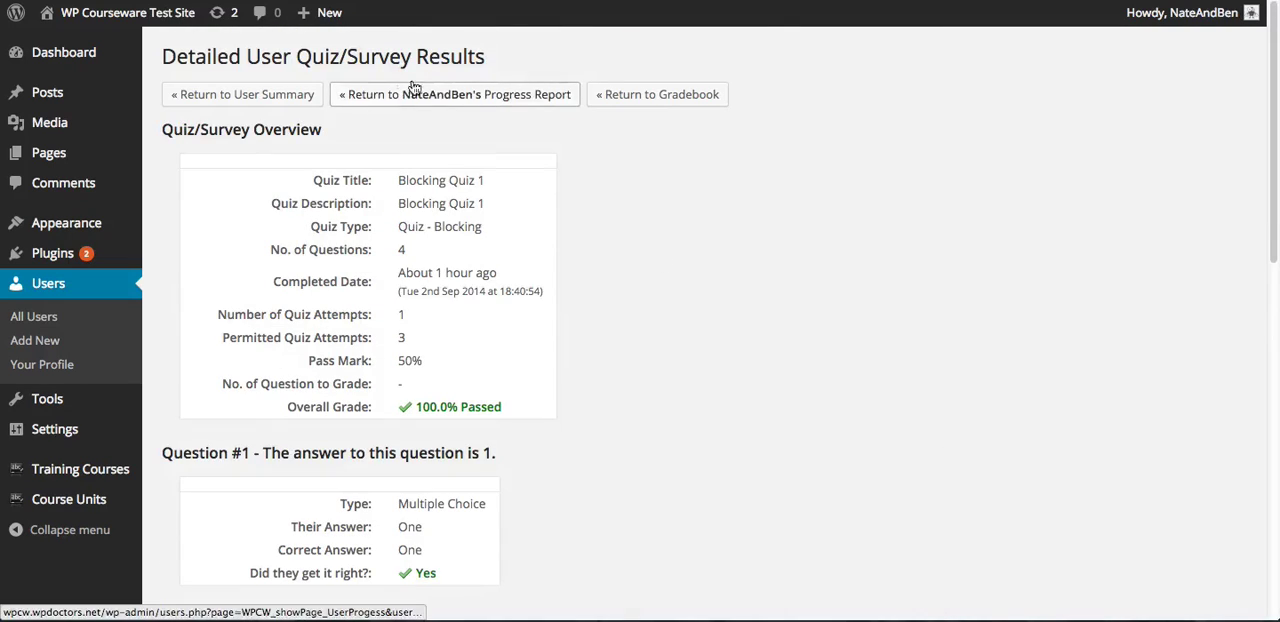
left_click(657, 95)
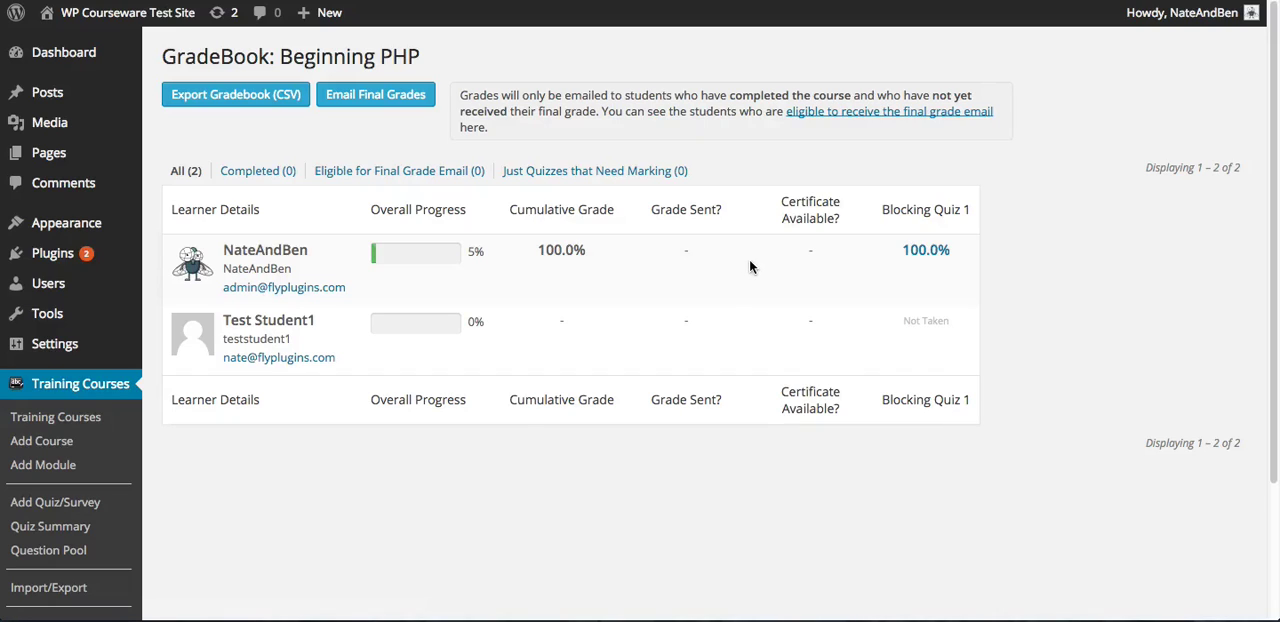
Highlight the Grade Sent? column heading in the Beginning PHP grade book
left_click_drag(727, 213, 651, 212)
left_click(738, 157)
left_click_drag(721, 207, 638, 208)
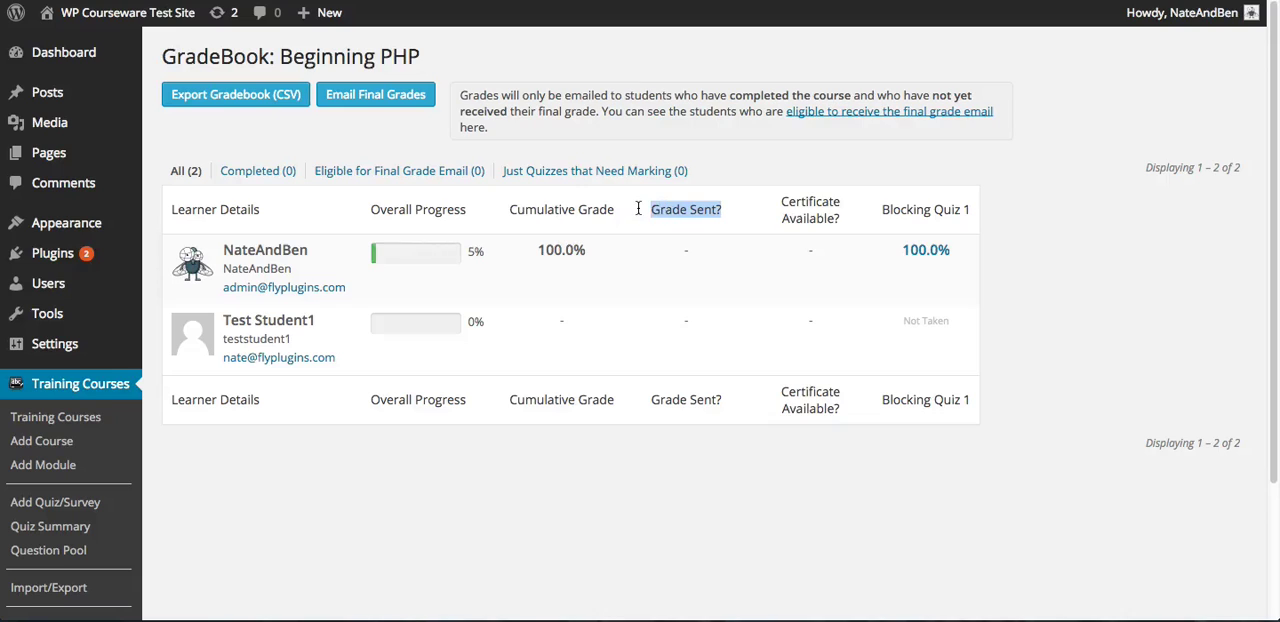